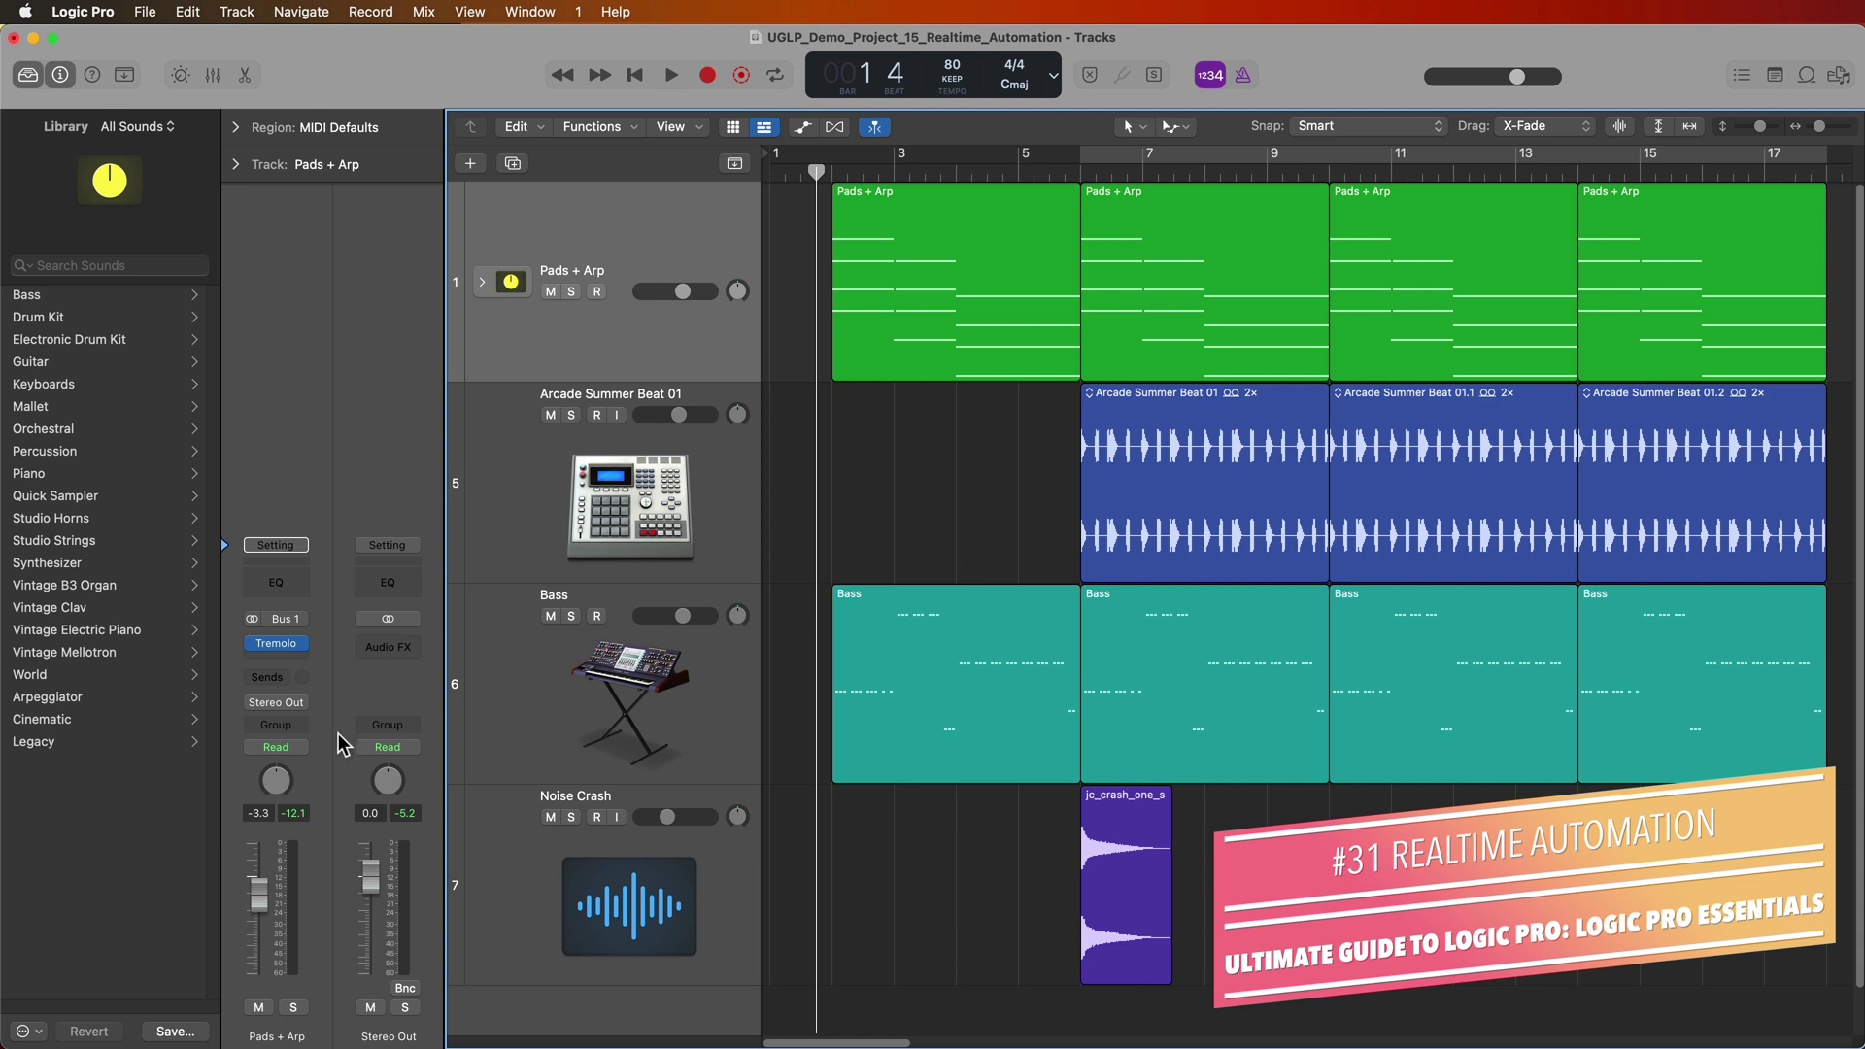
- Open the automation mode menu from the Pads + Arp channel strip's green Read button
click(299, 748)
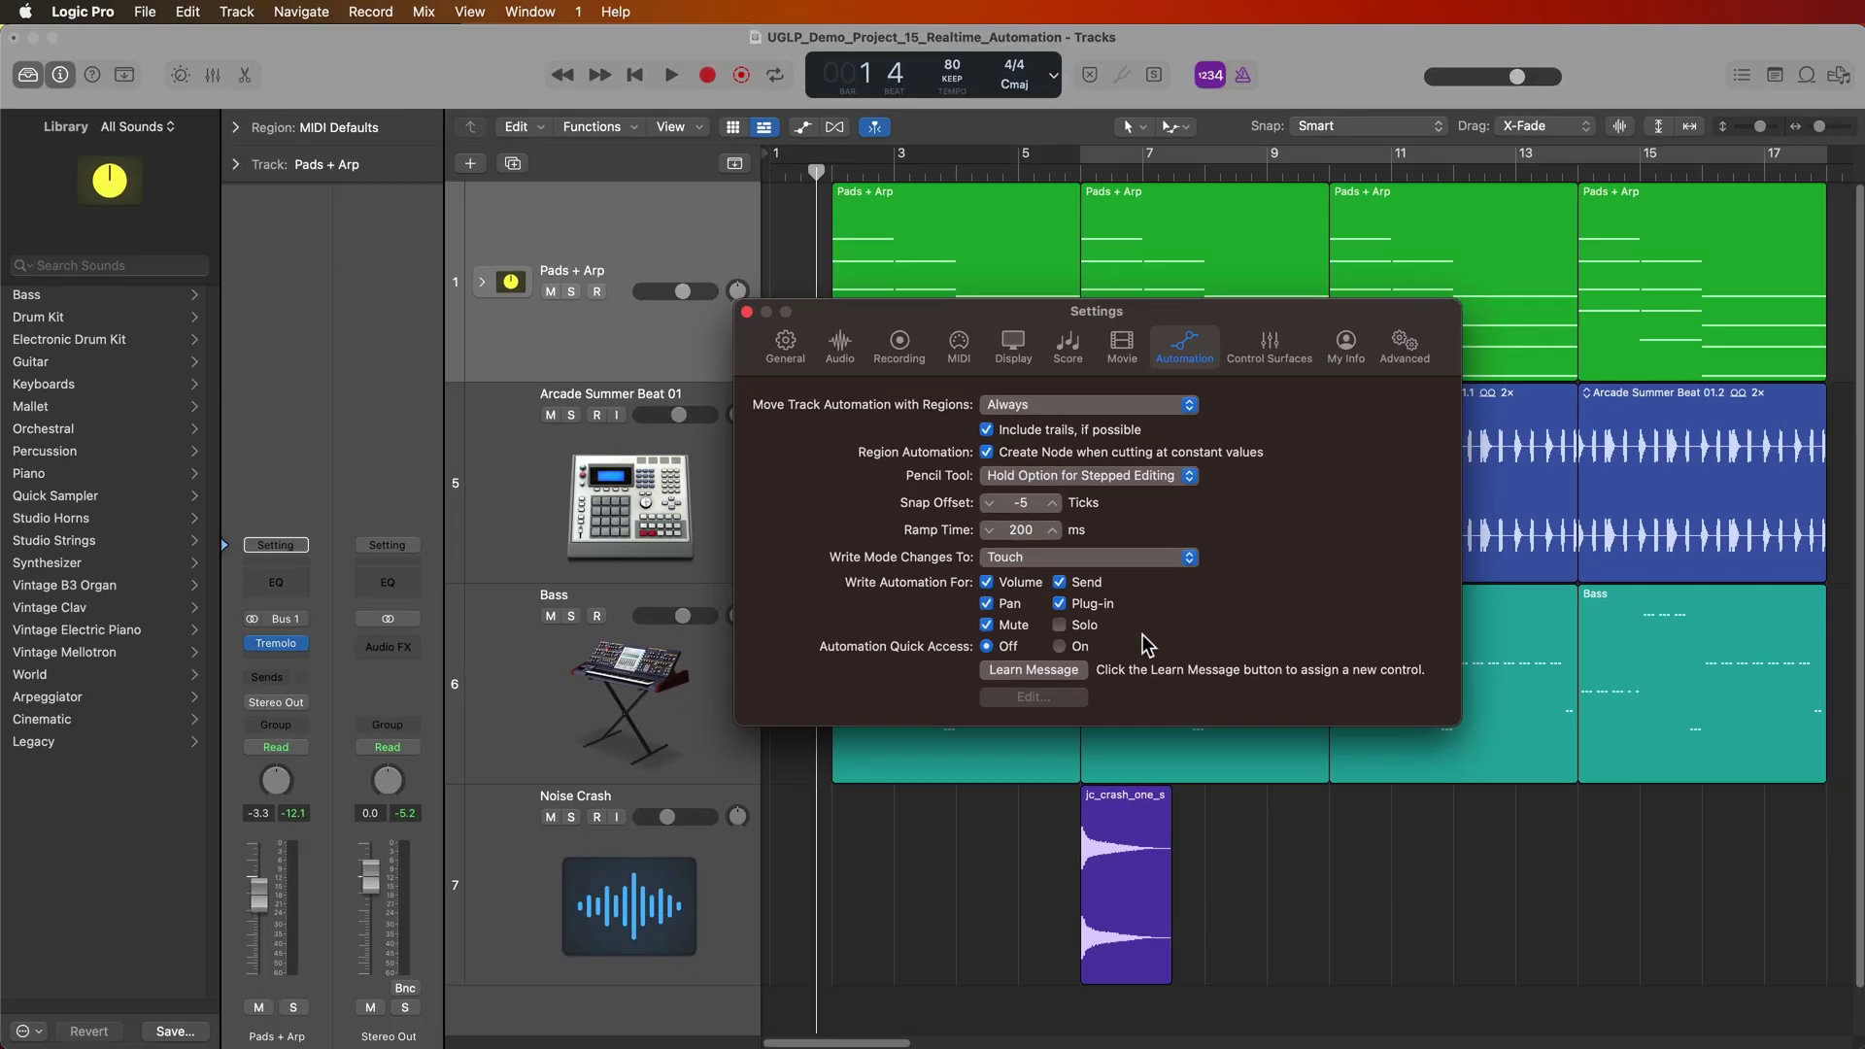
- Show the automation lanes and add Pads + Arp volume points, pulling the bar 5 point to -16.7 dB
click(746, 311)
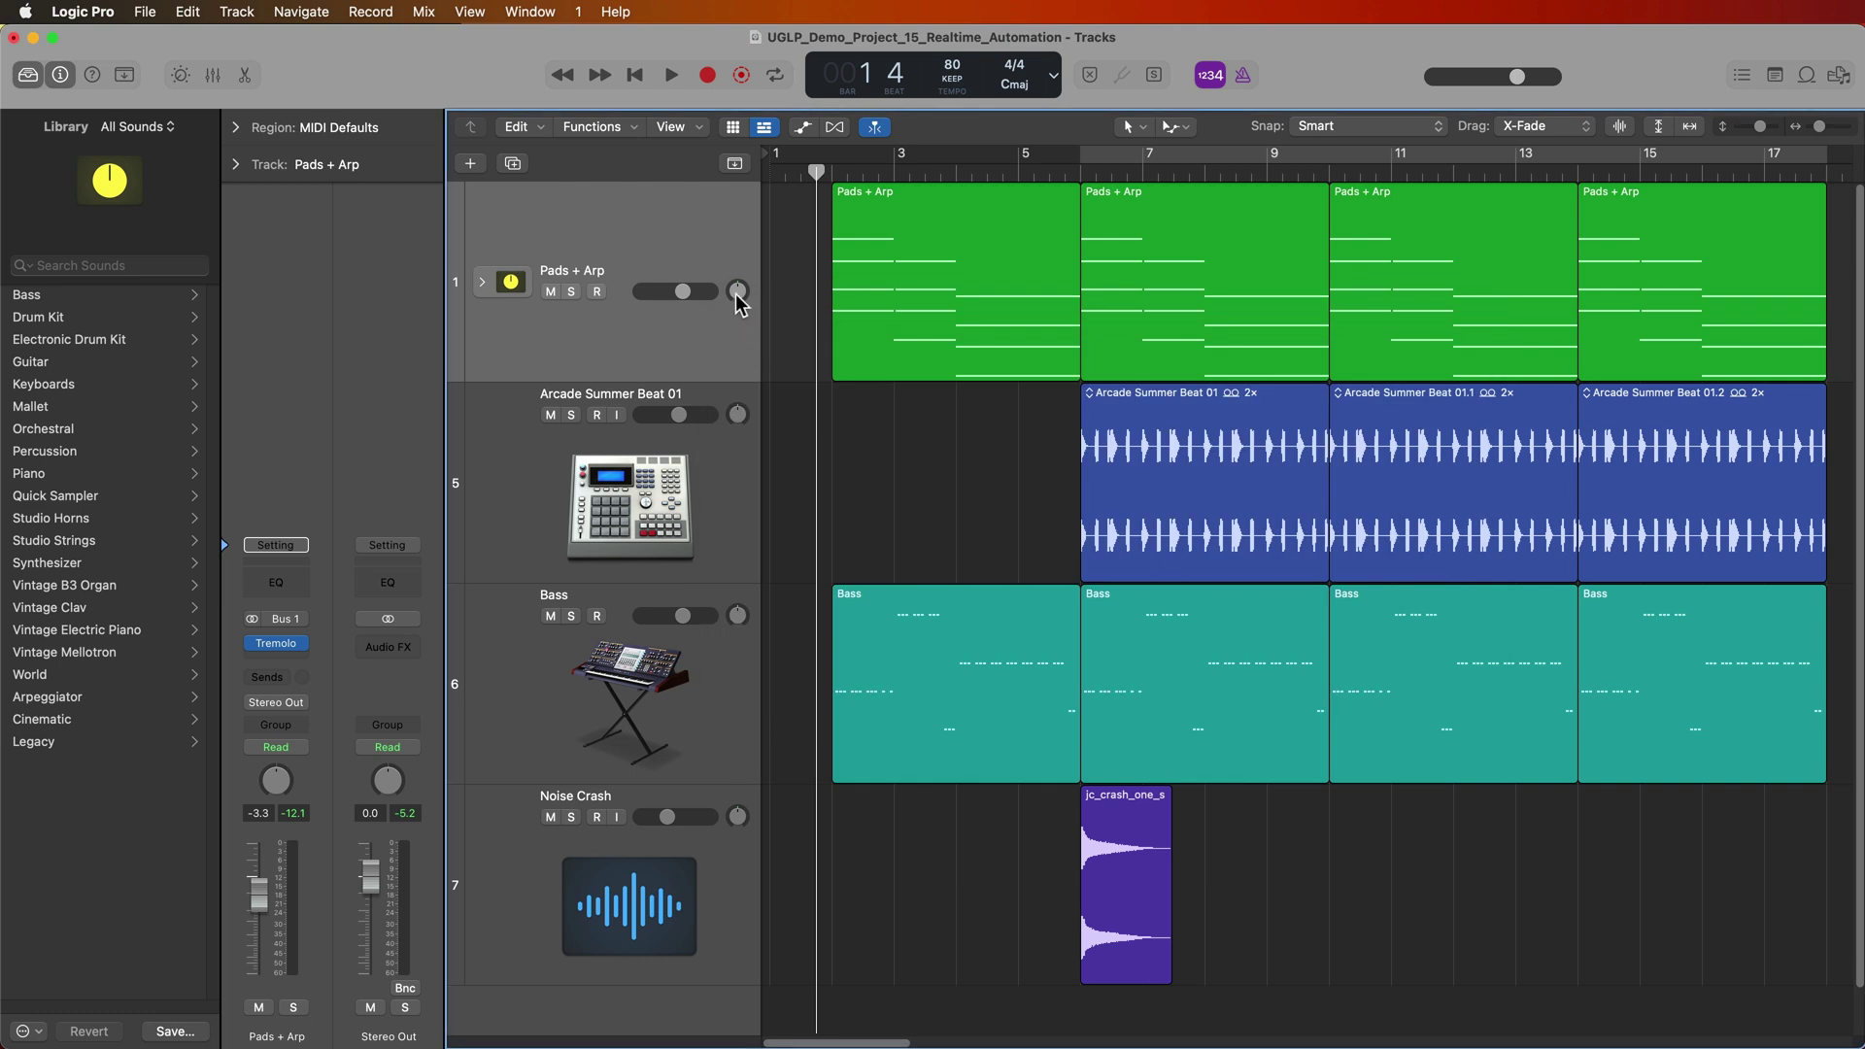
key(a)
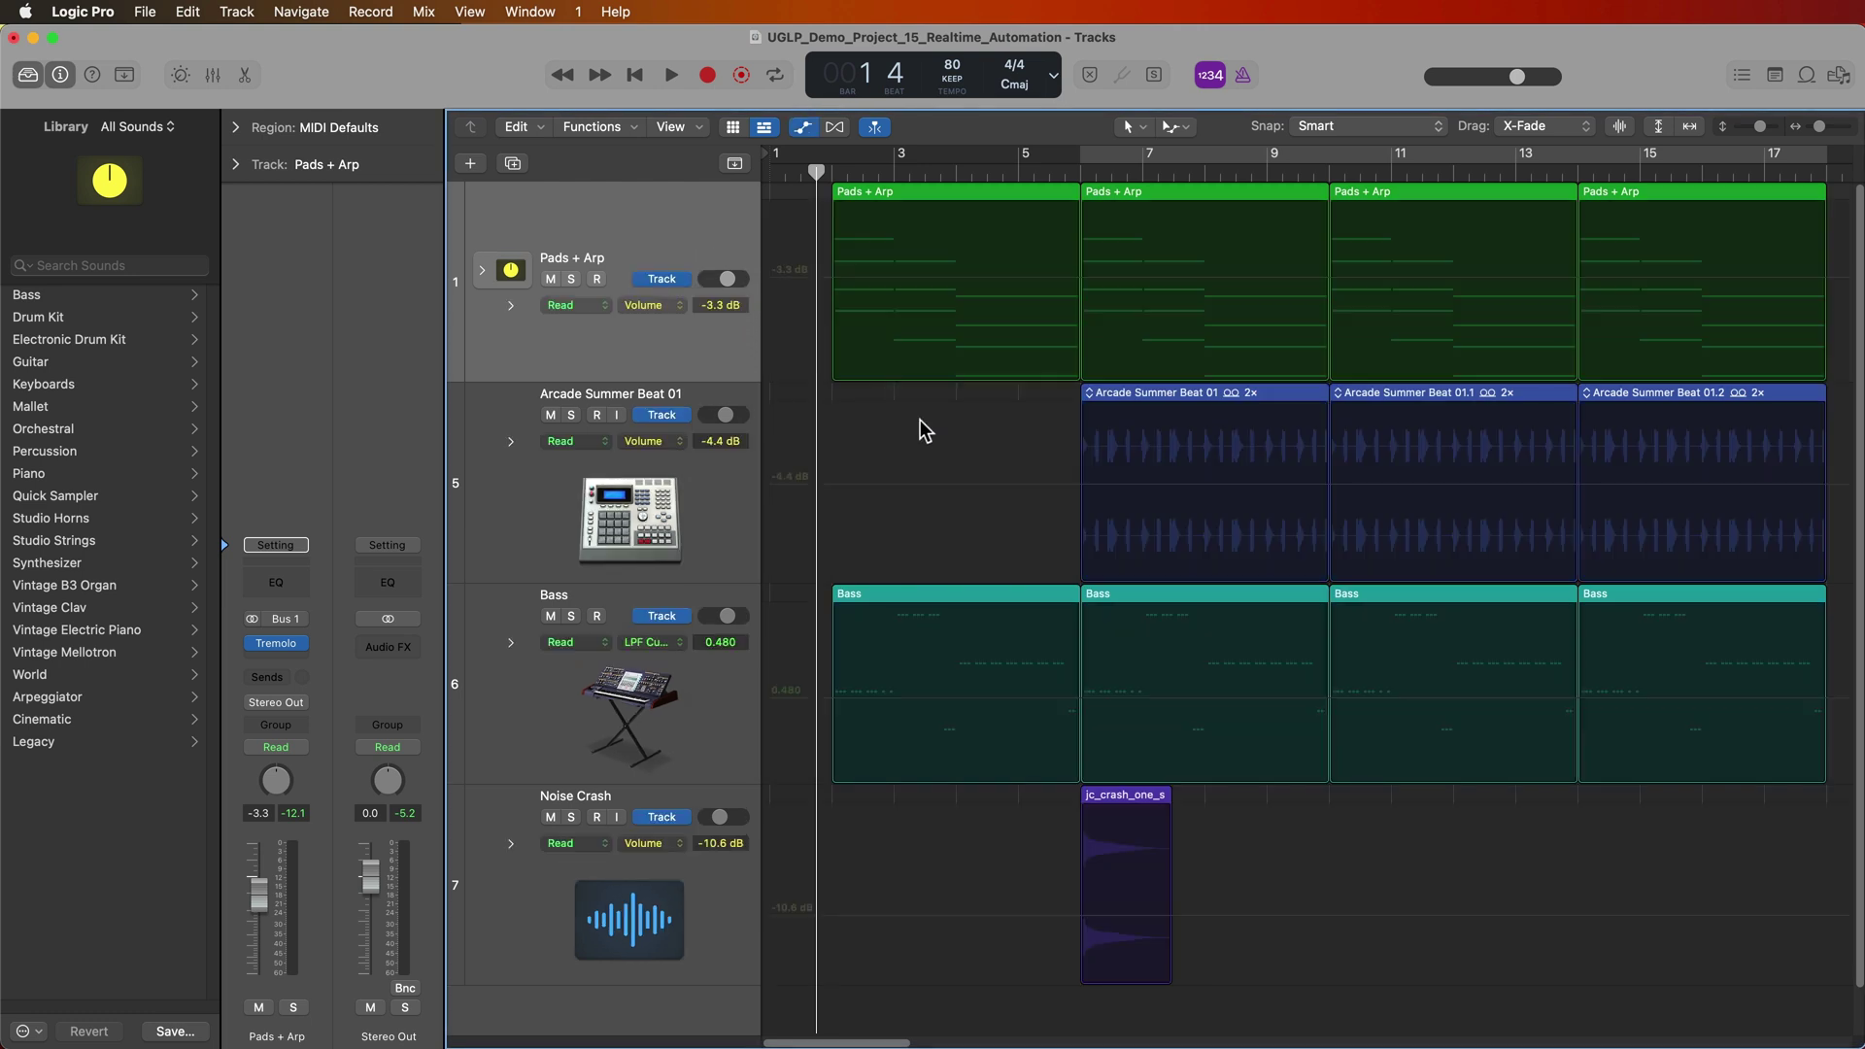
click(875, 291)
click(874, 277)
click(1047, 277)
drag(1047, 277, 1086, 338)
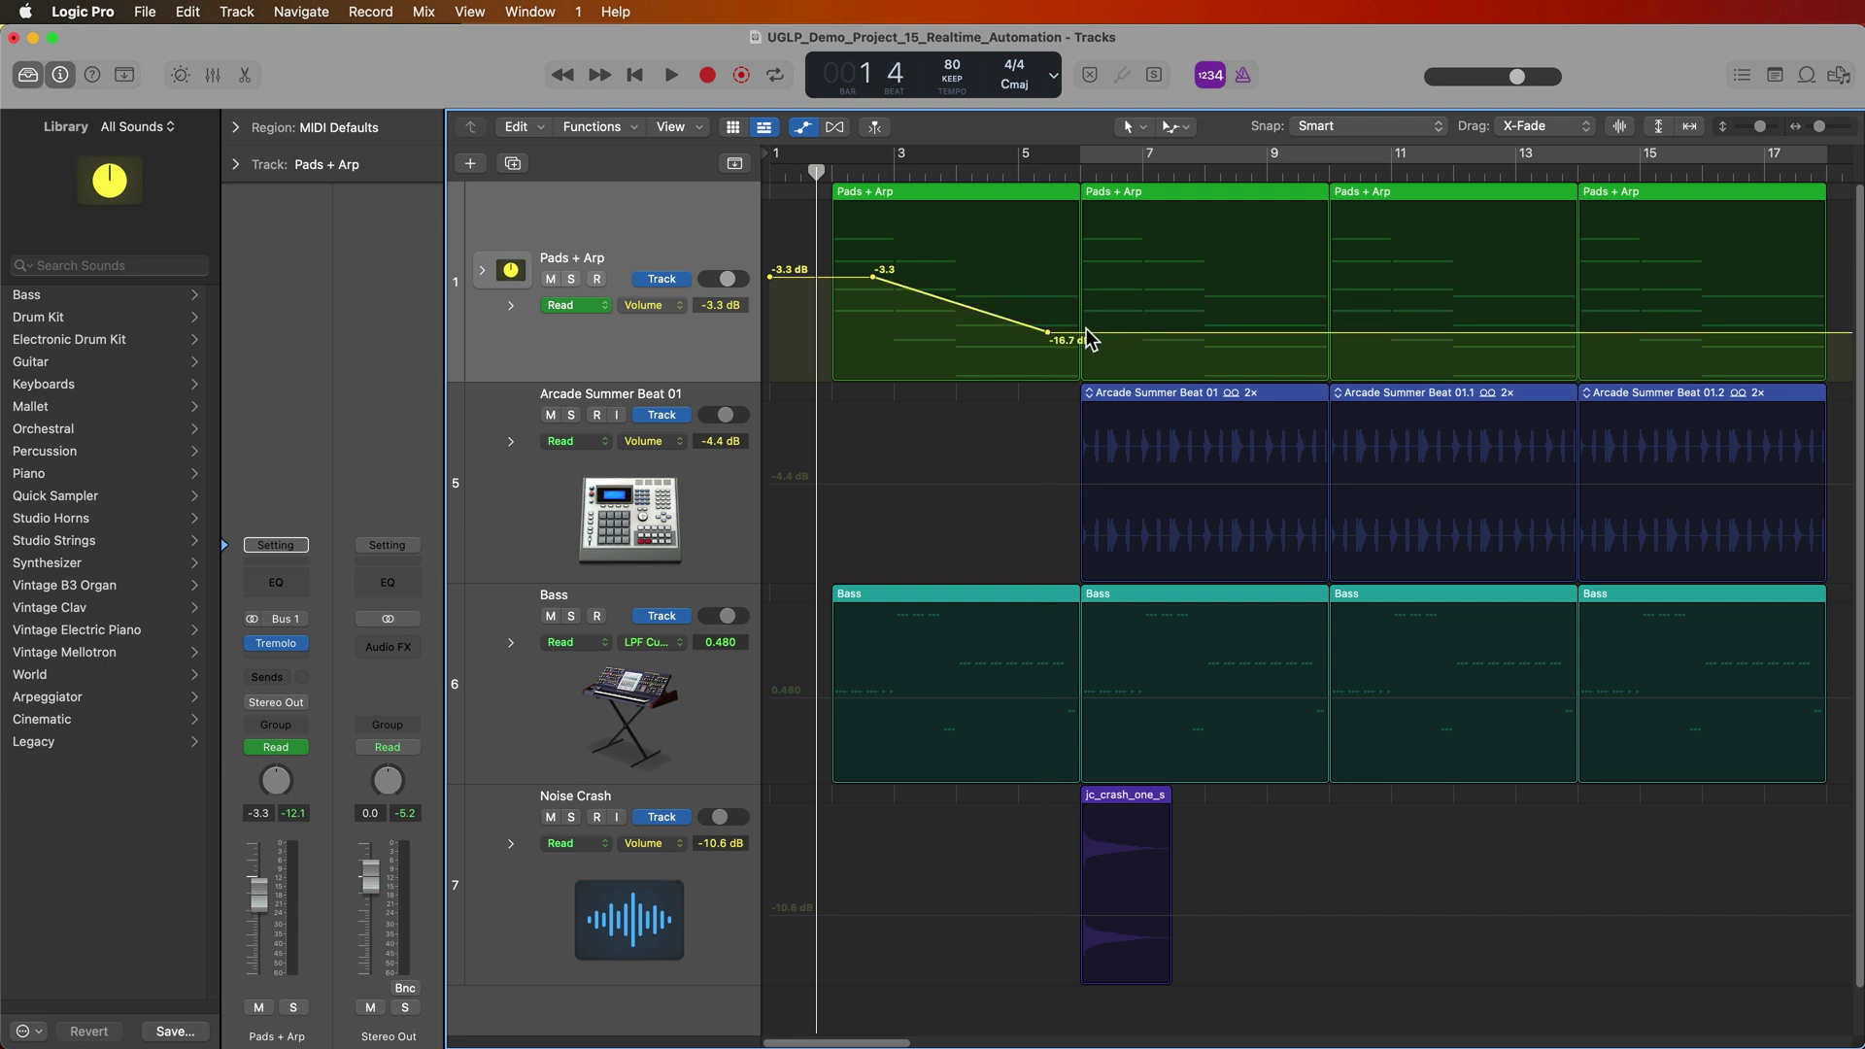
key(space)
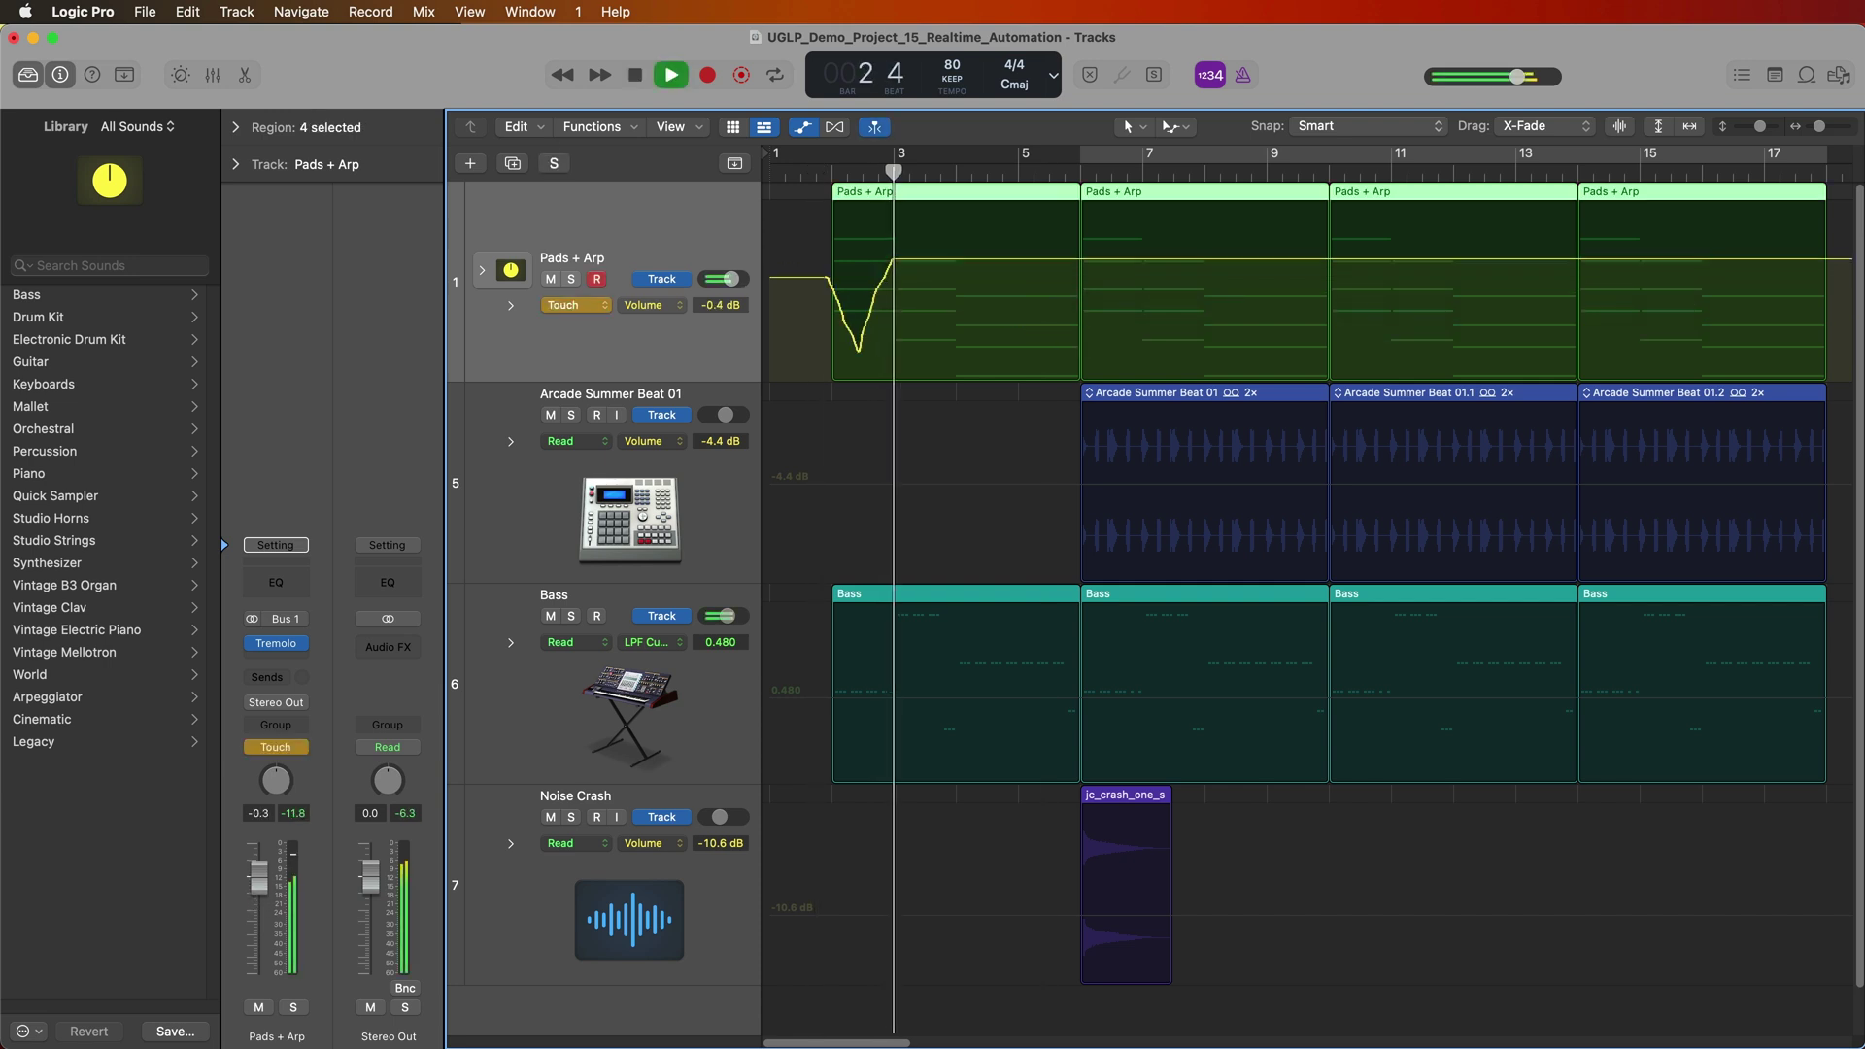
mouse_move(258, 898)
mouse_down()
mouse_move(258, 938)
mouse_move(258, 892)
mouse_up()
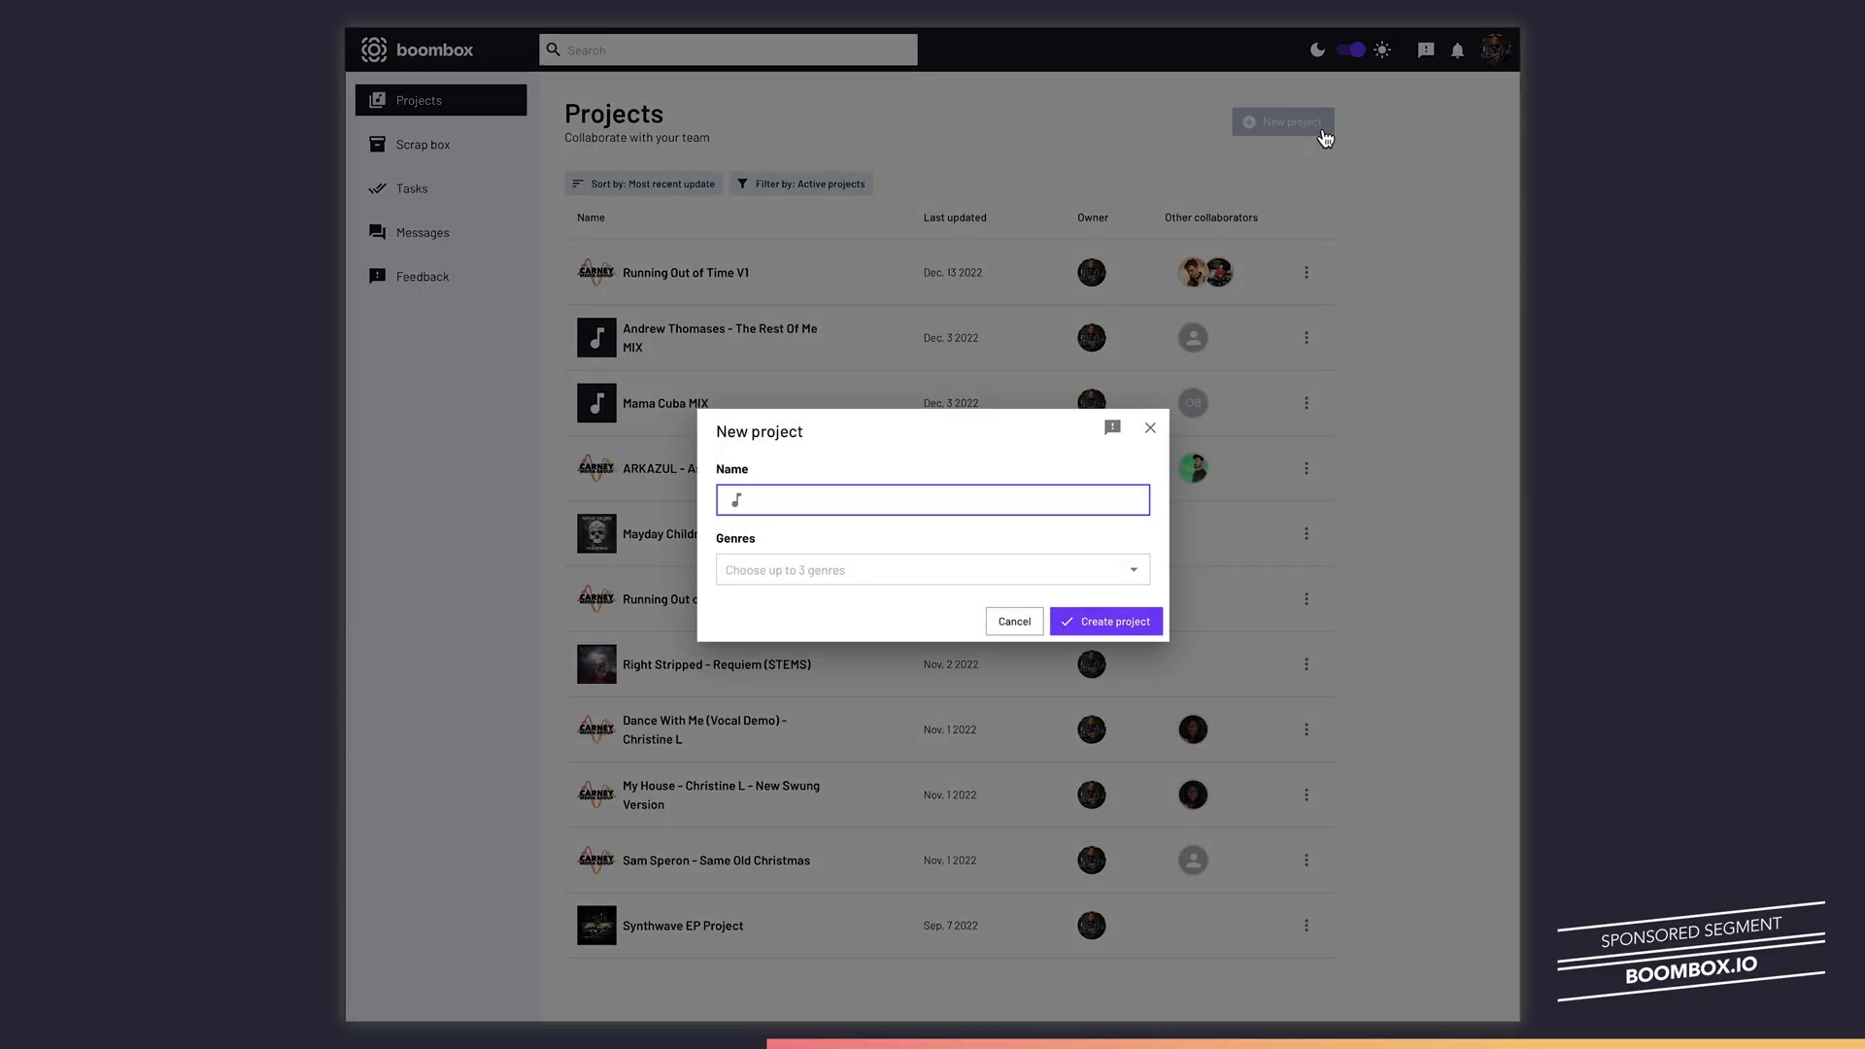
- Name the project 'The Best of Me' and comment that the verse guitars need more saturation
text(The Best of Me)
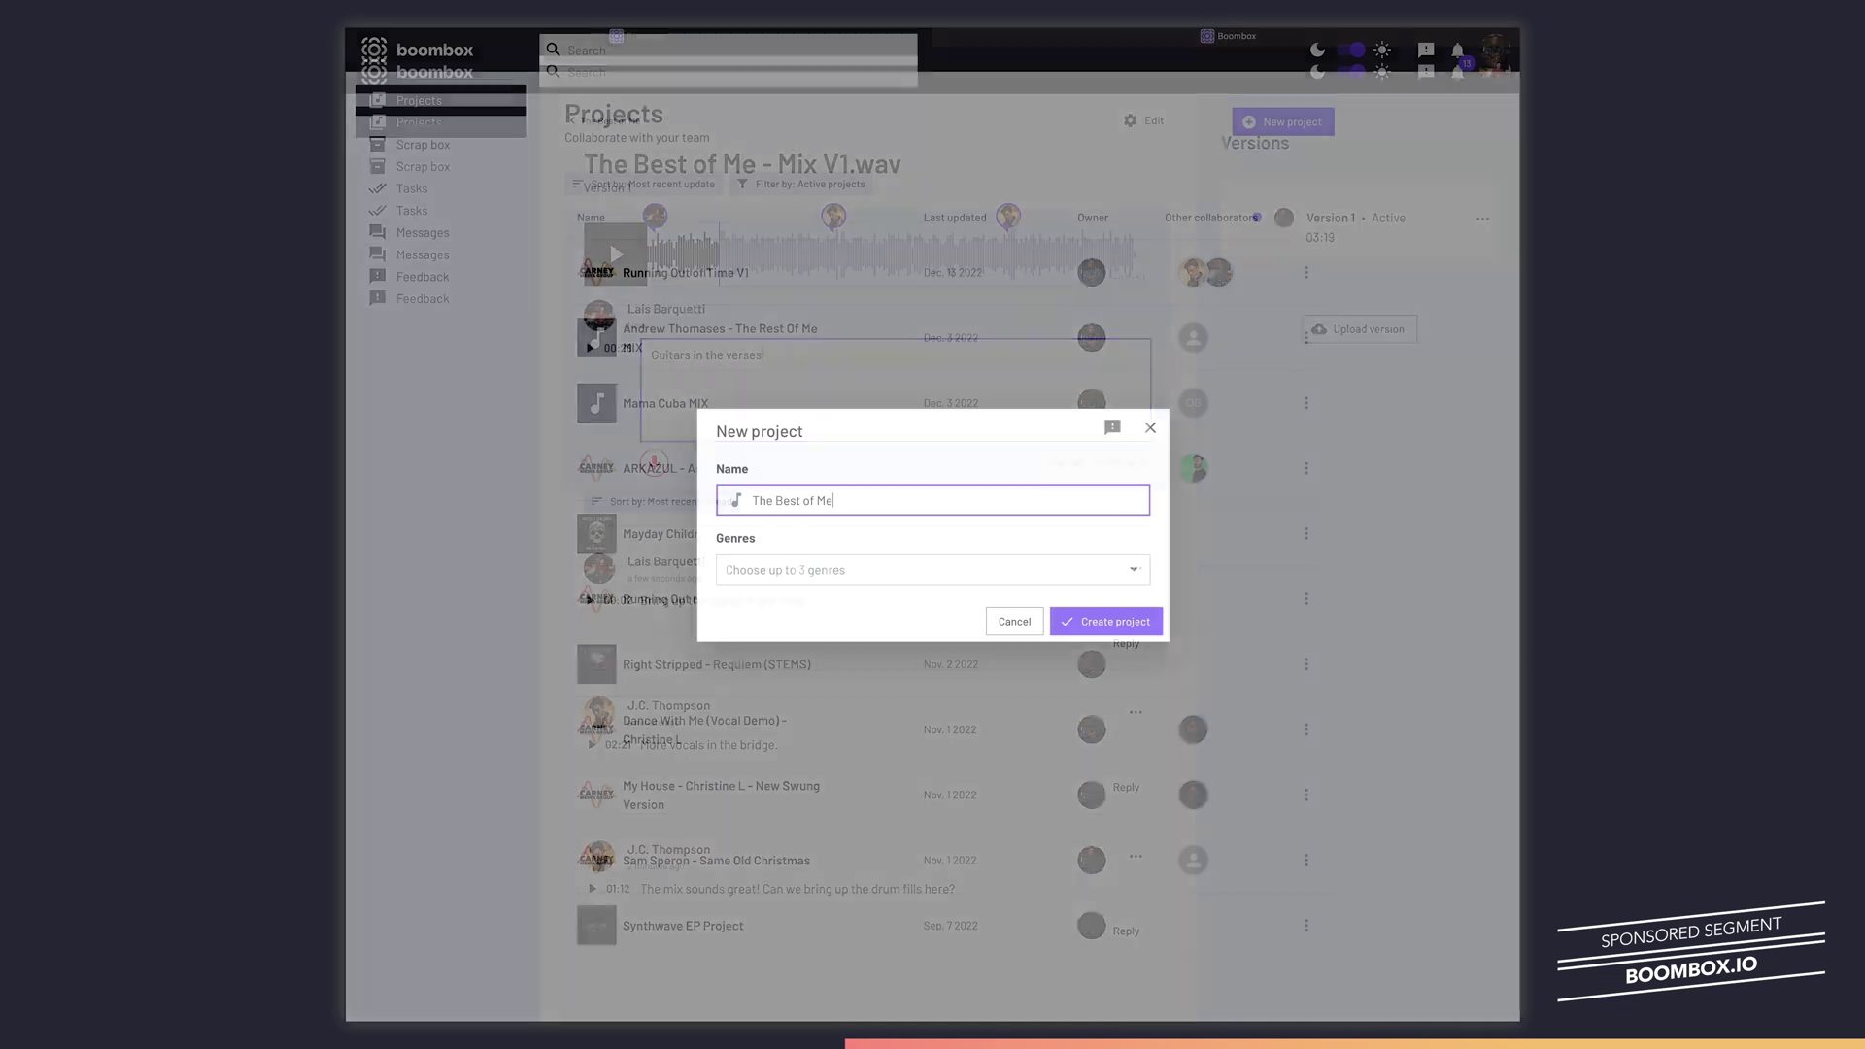
text(ed more saturation)
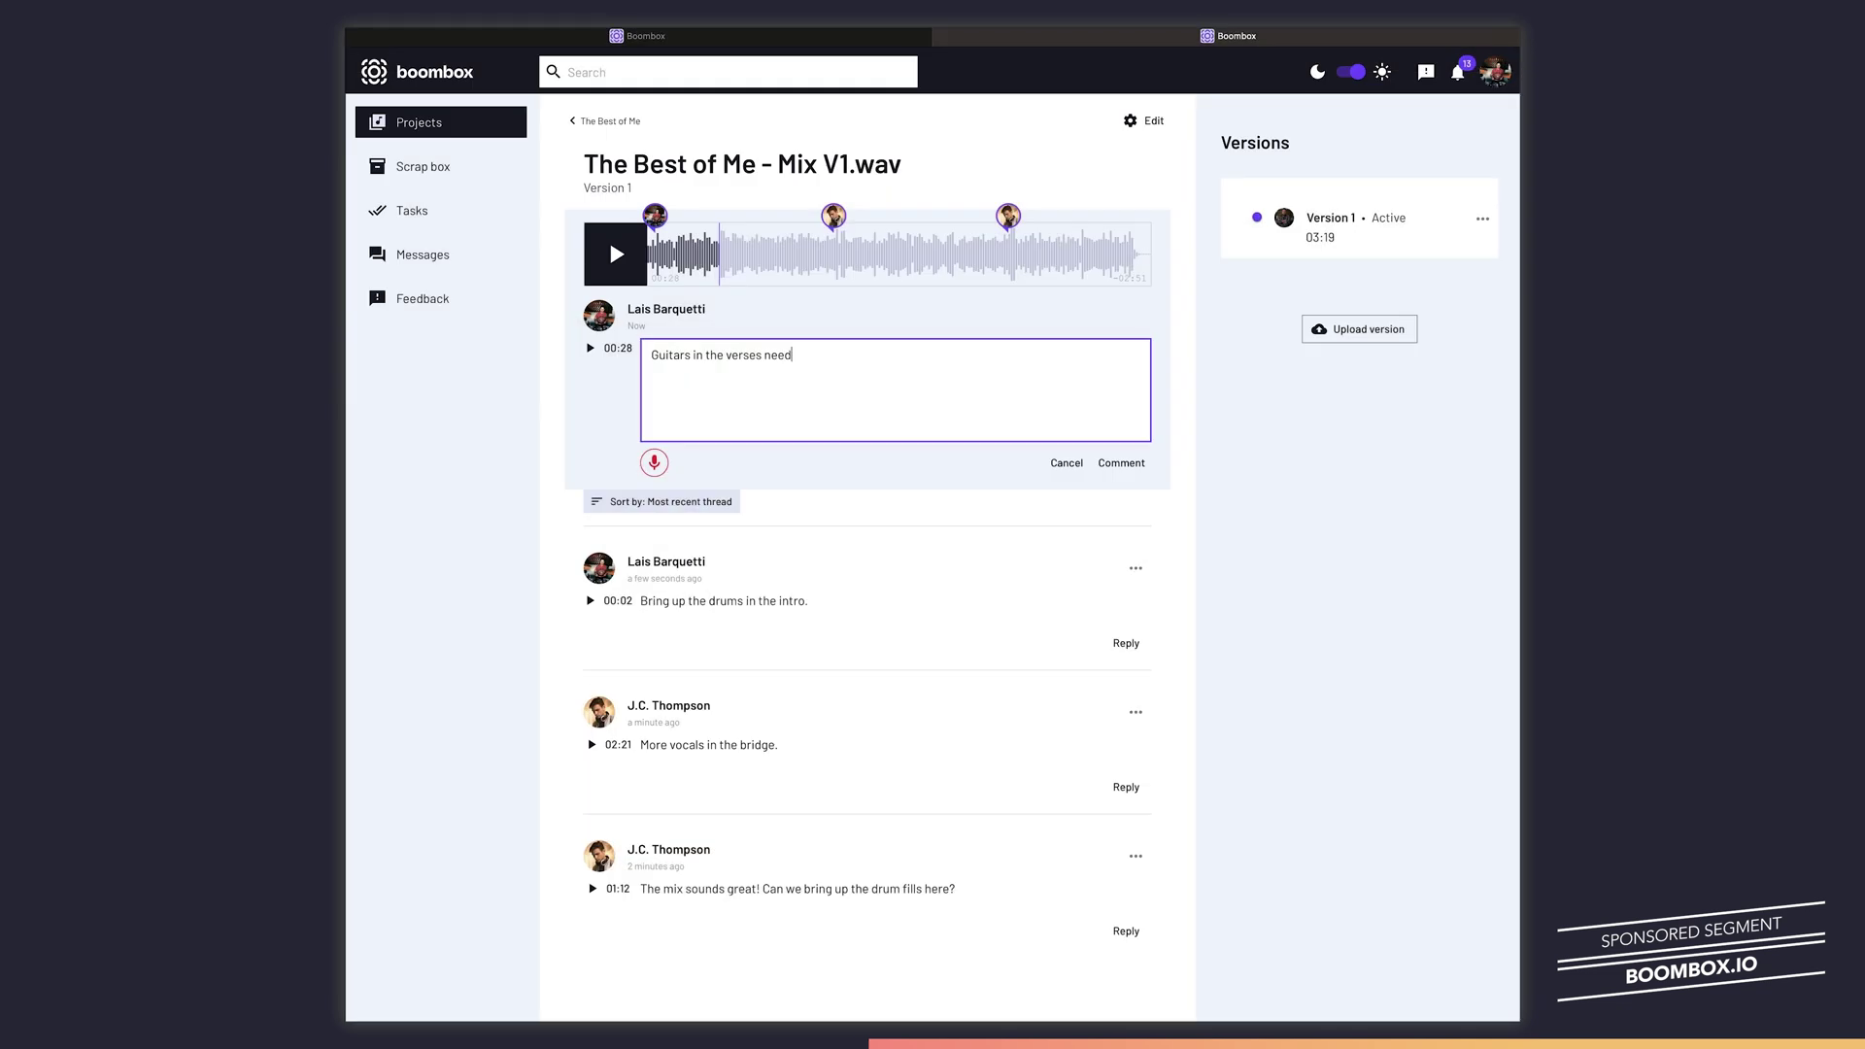
text(.)
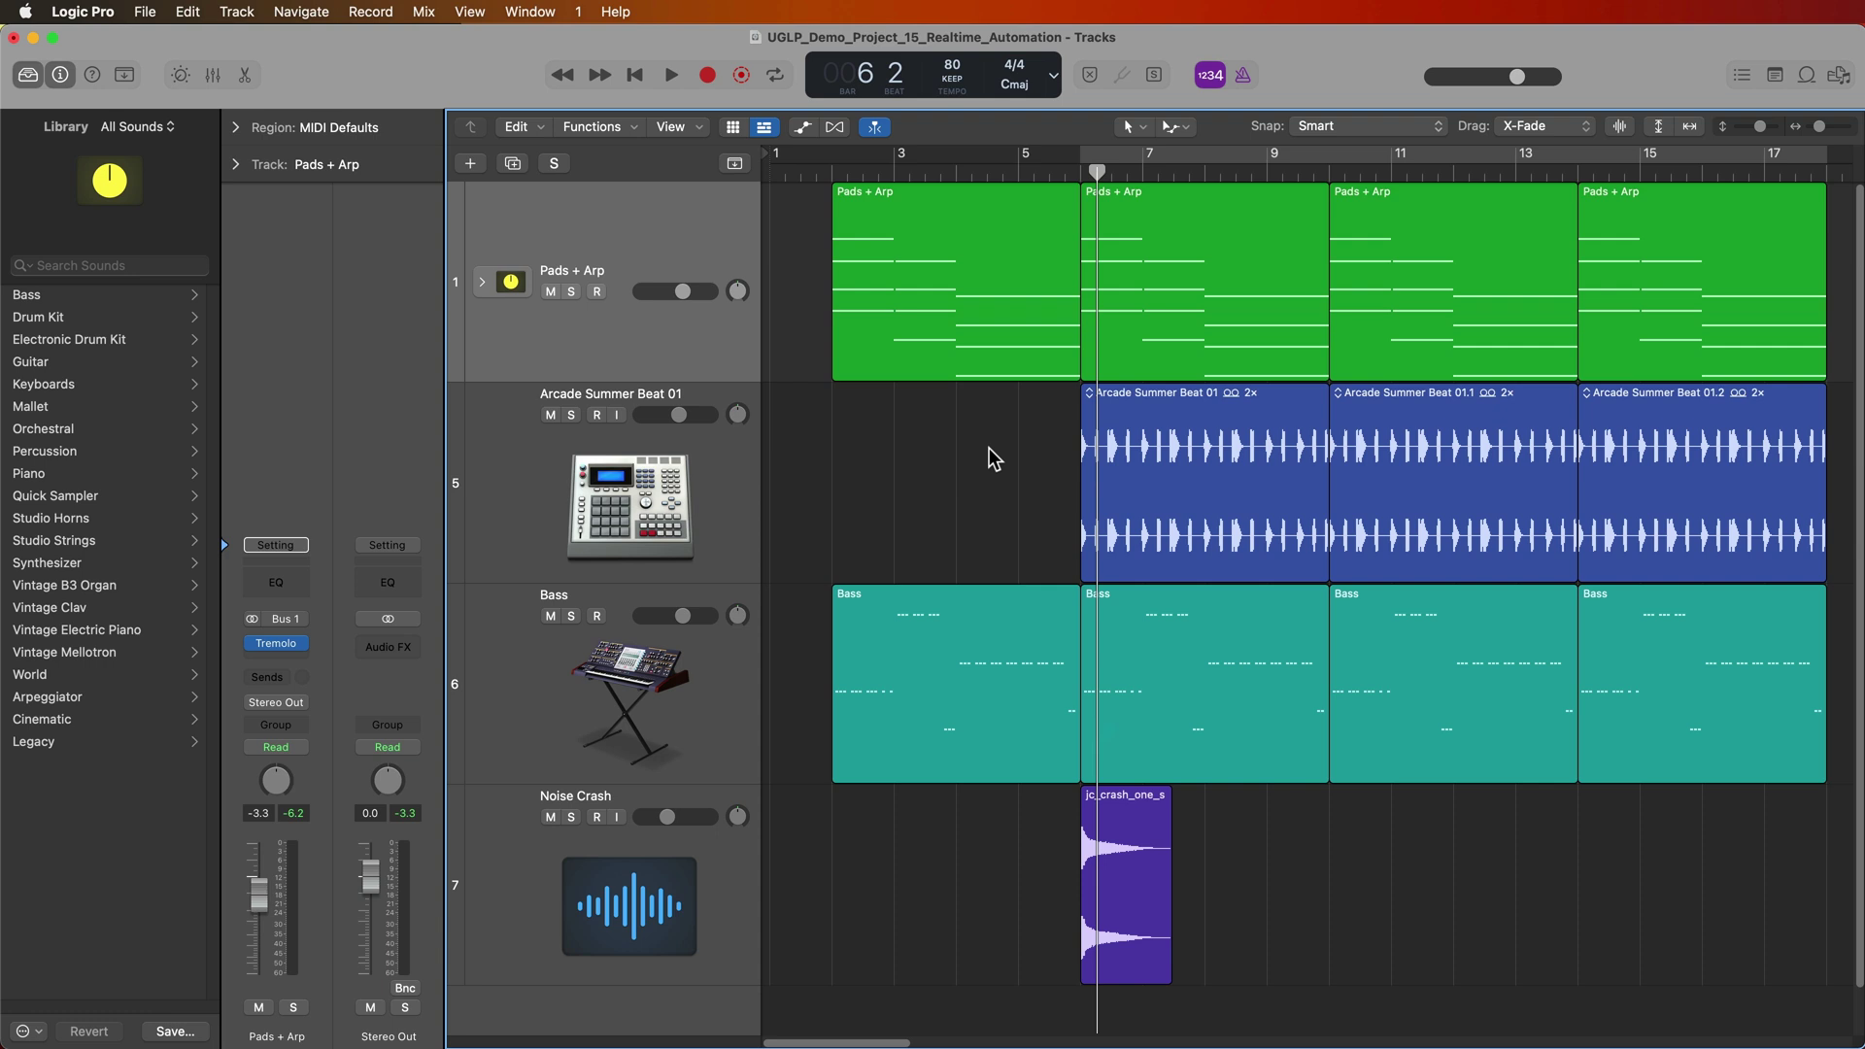
key(x)
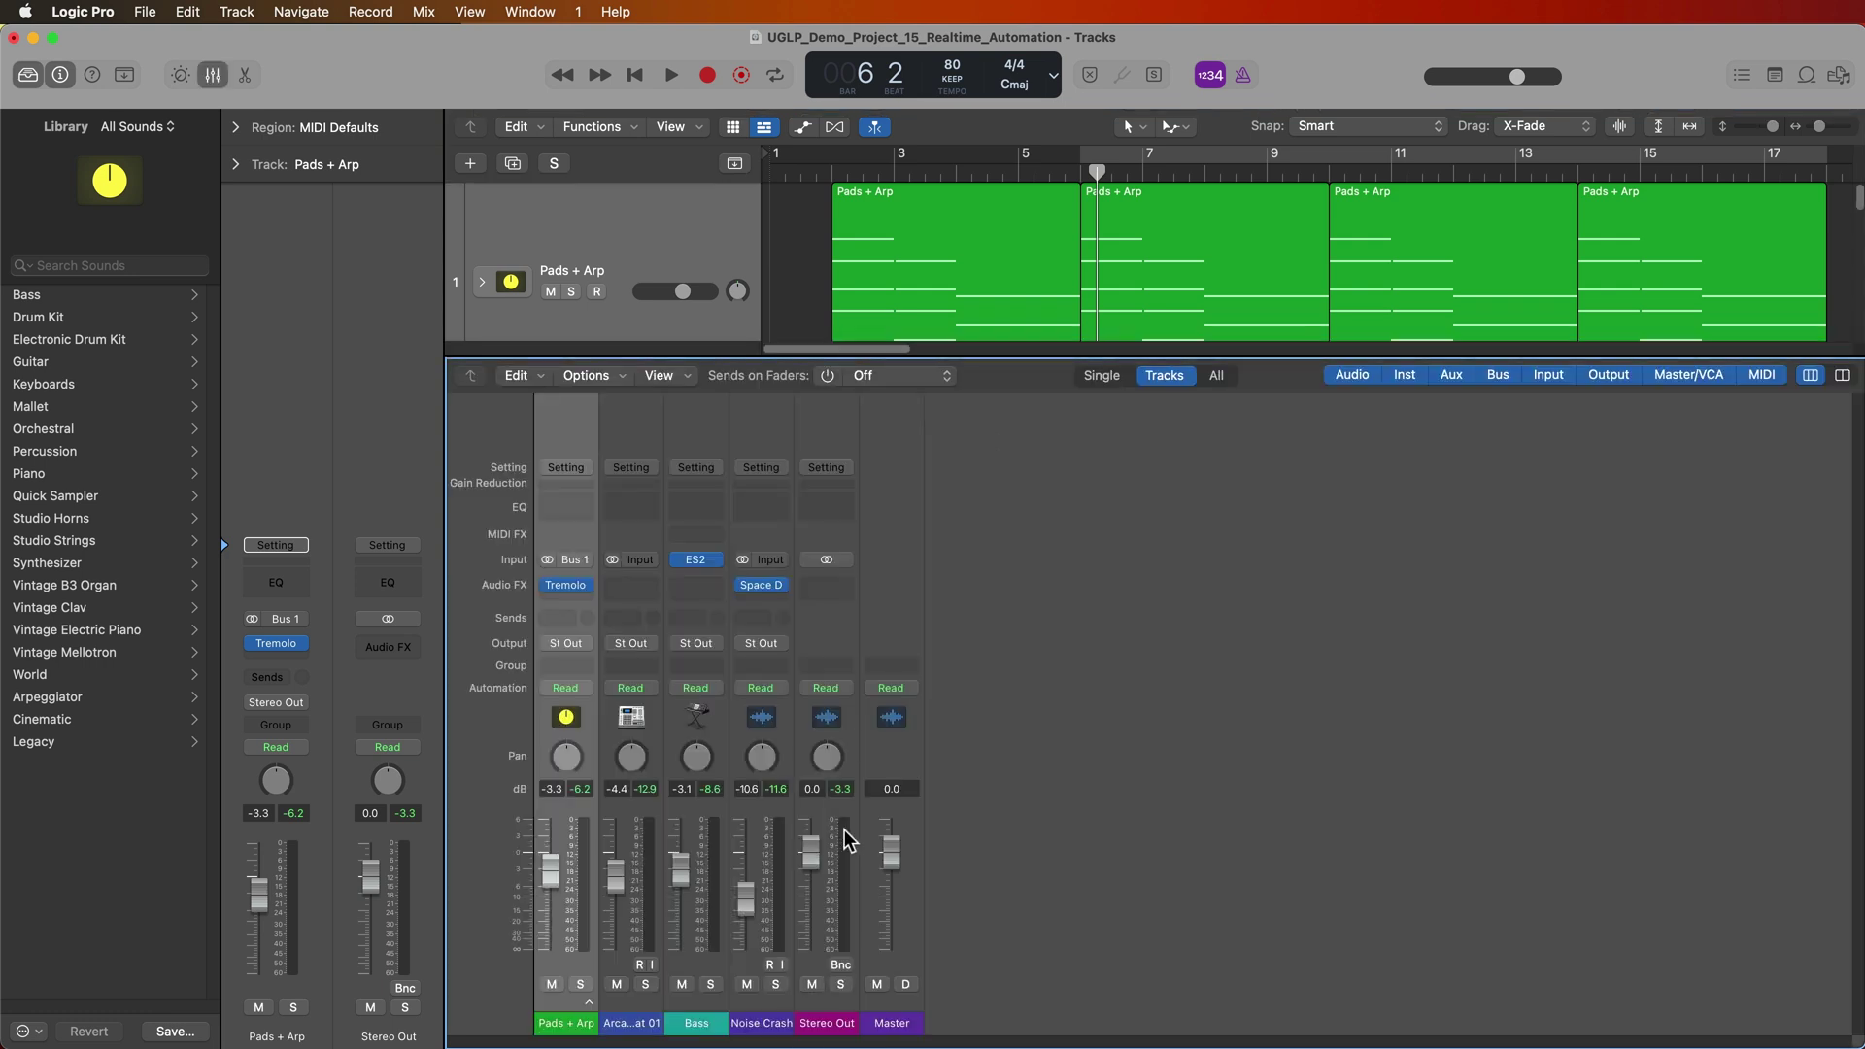
click(568, 586)
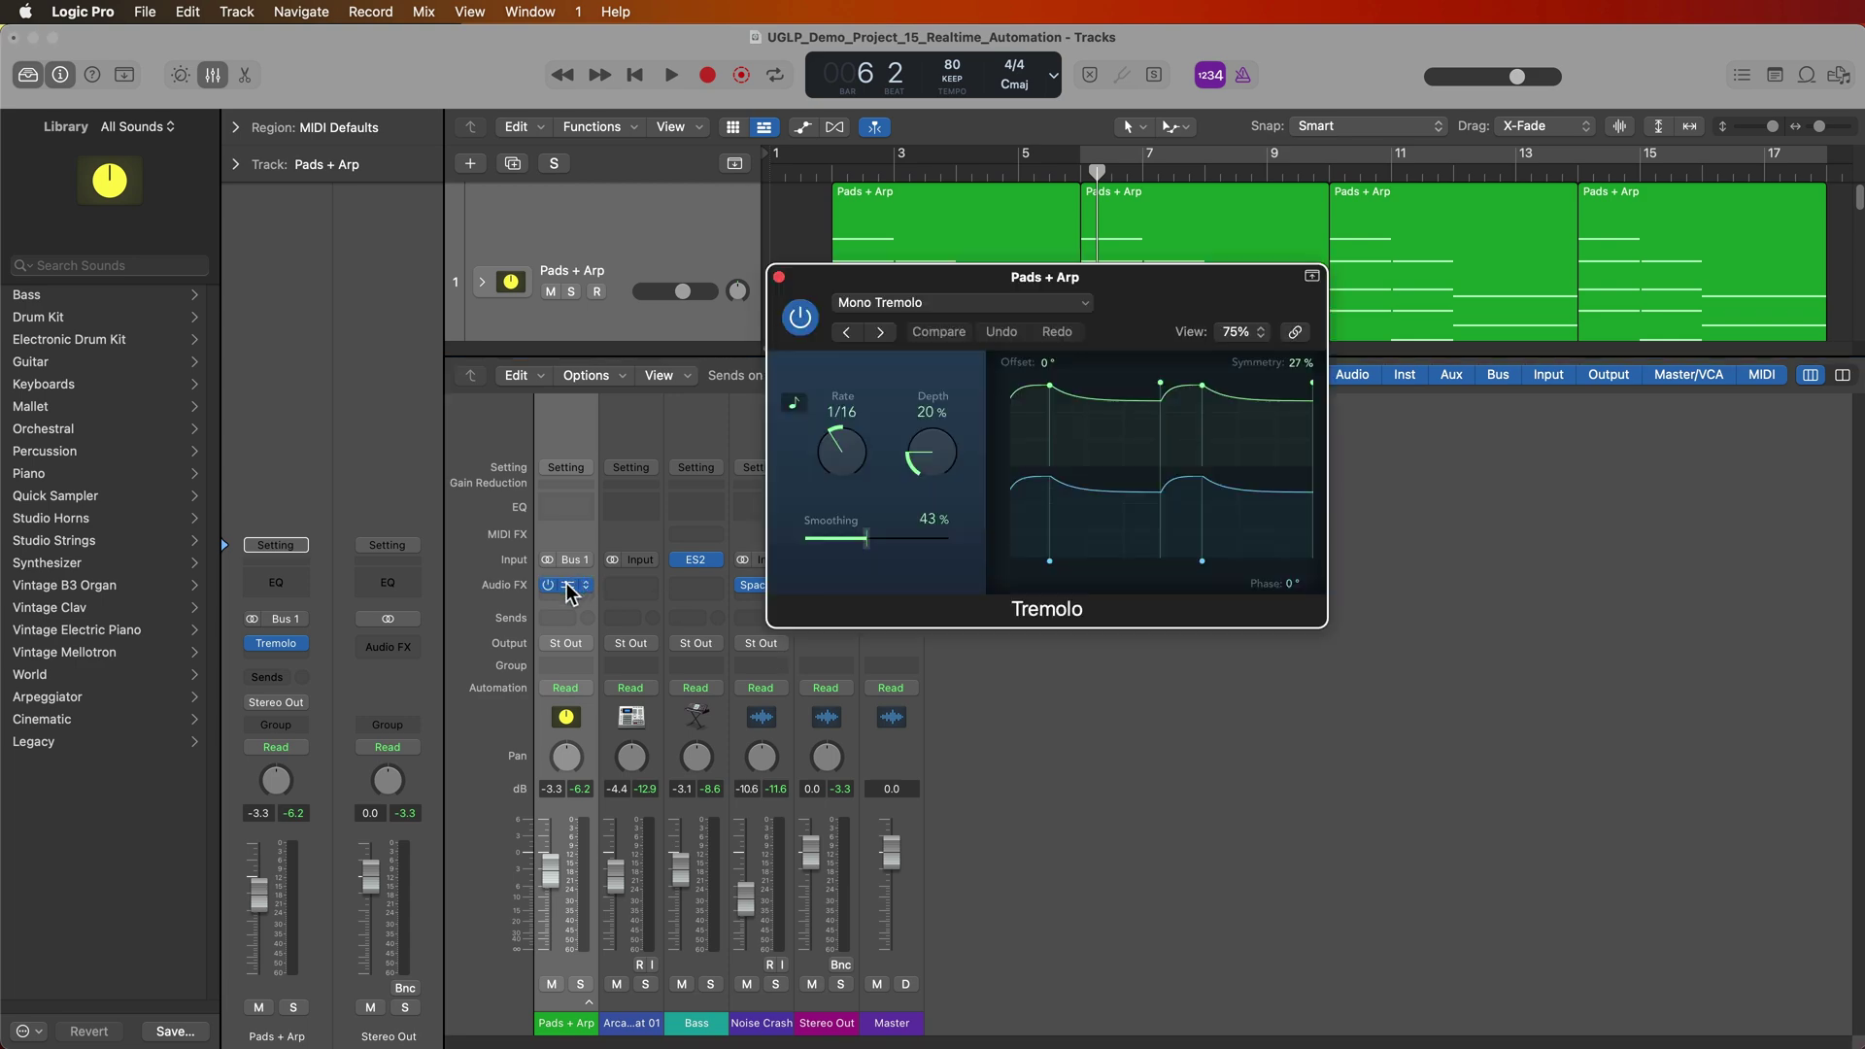
click(696, 561)
click(799, 296)
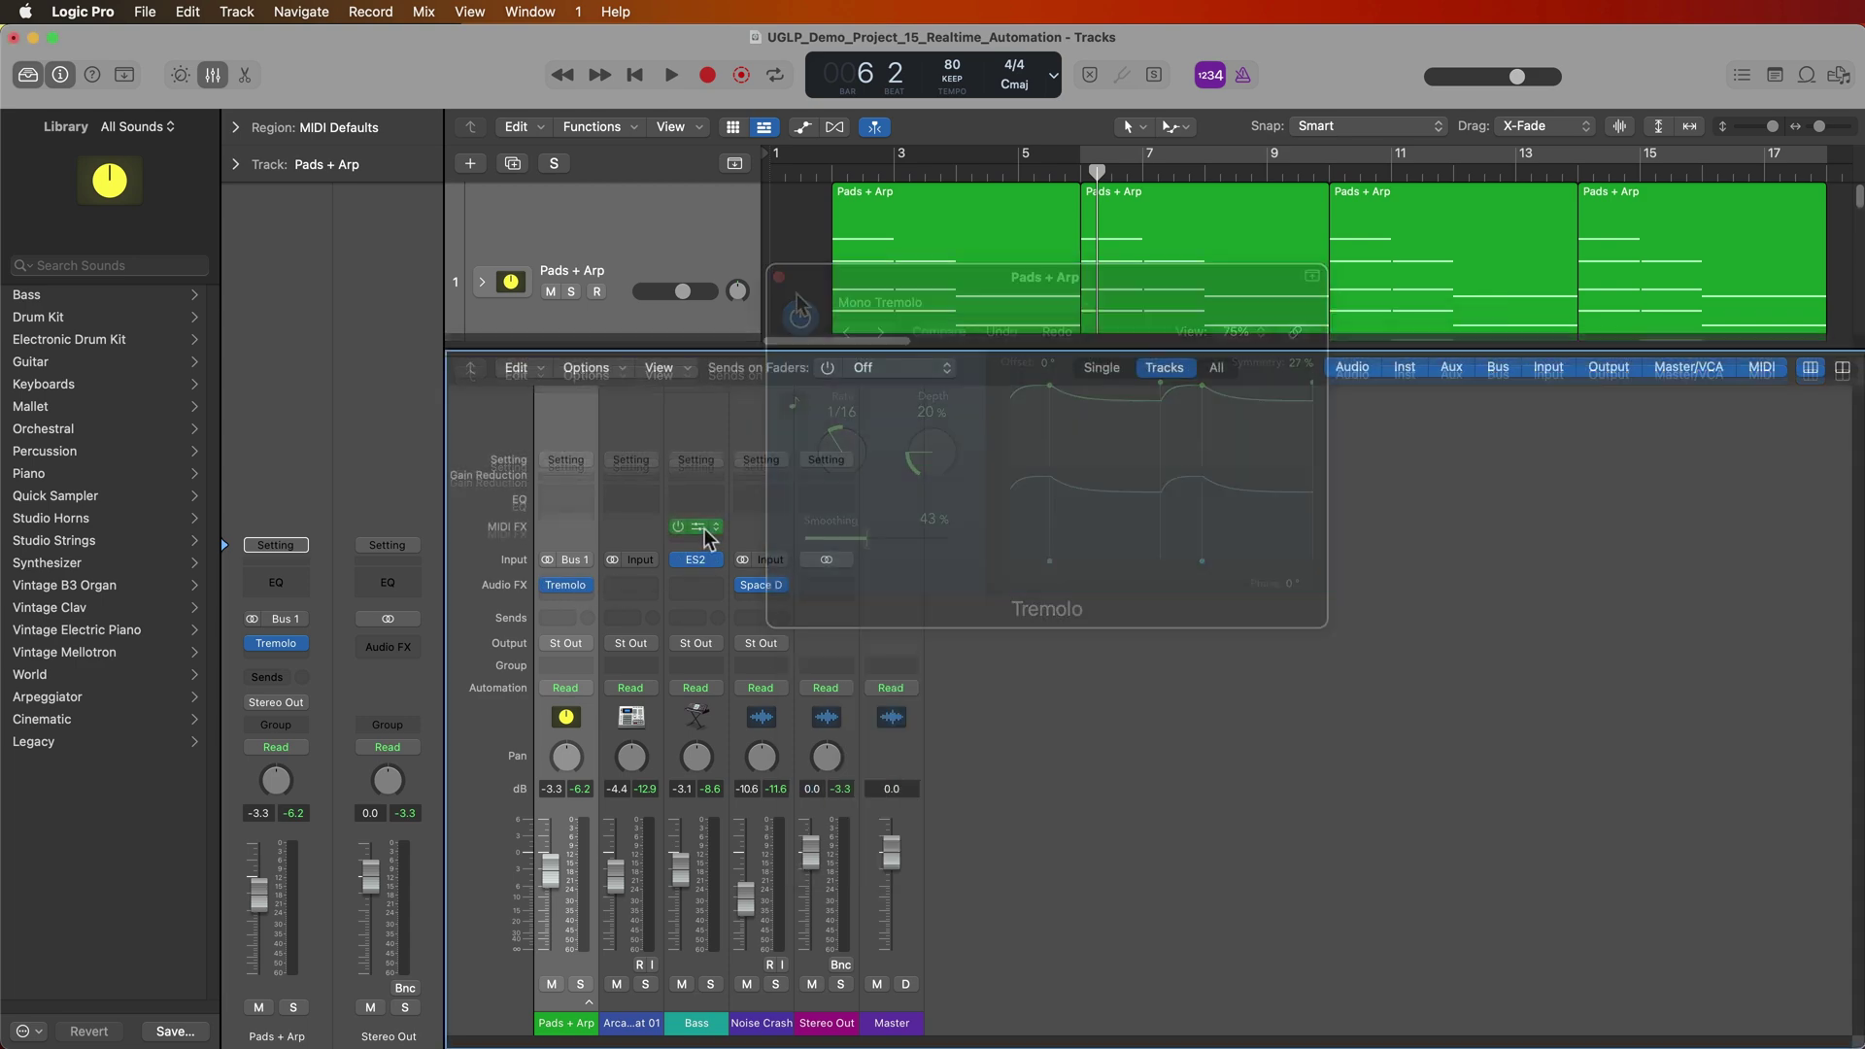
click(696, 527)
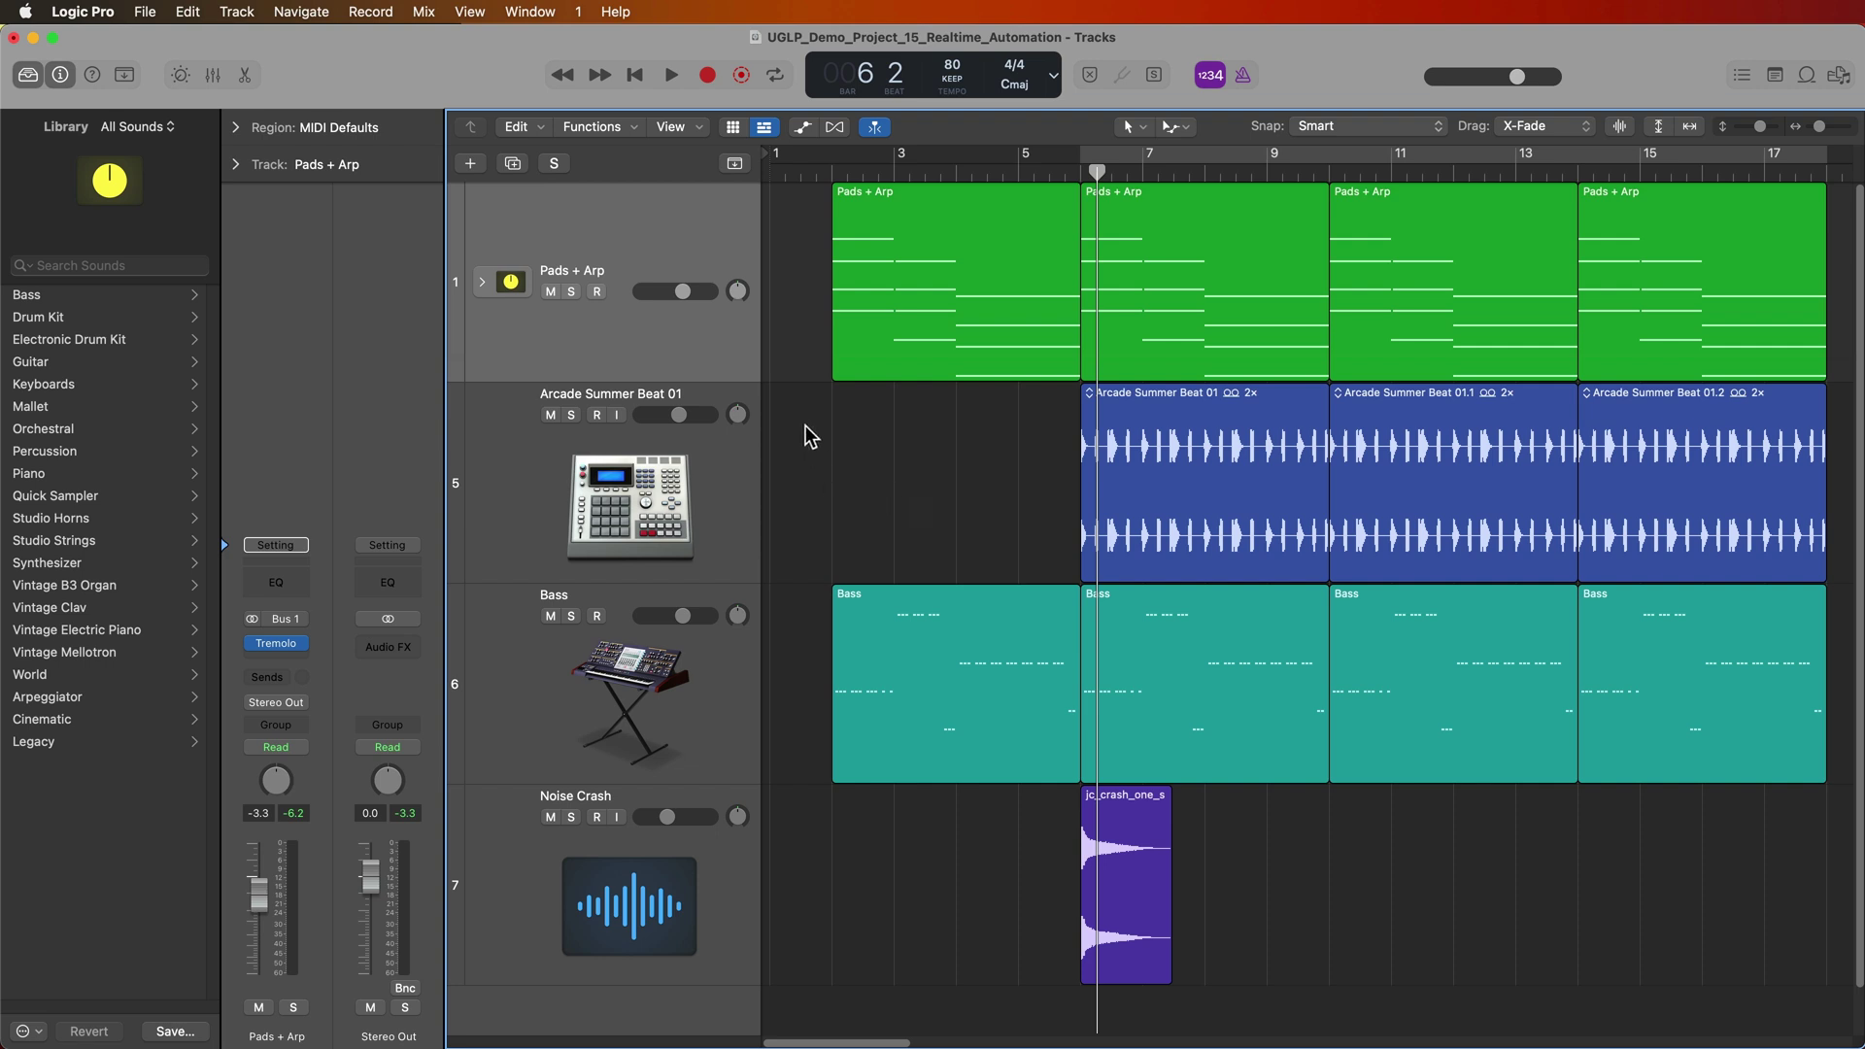
- Show all automation lanes and keep Pads + Arp in Read mode
key(a)
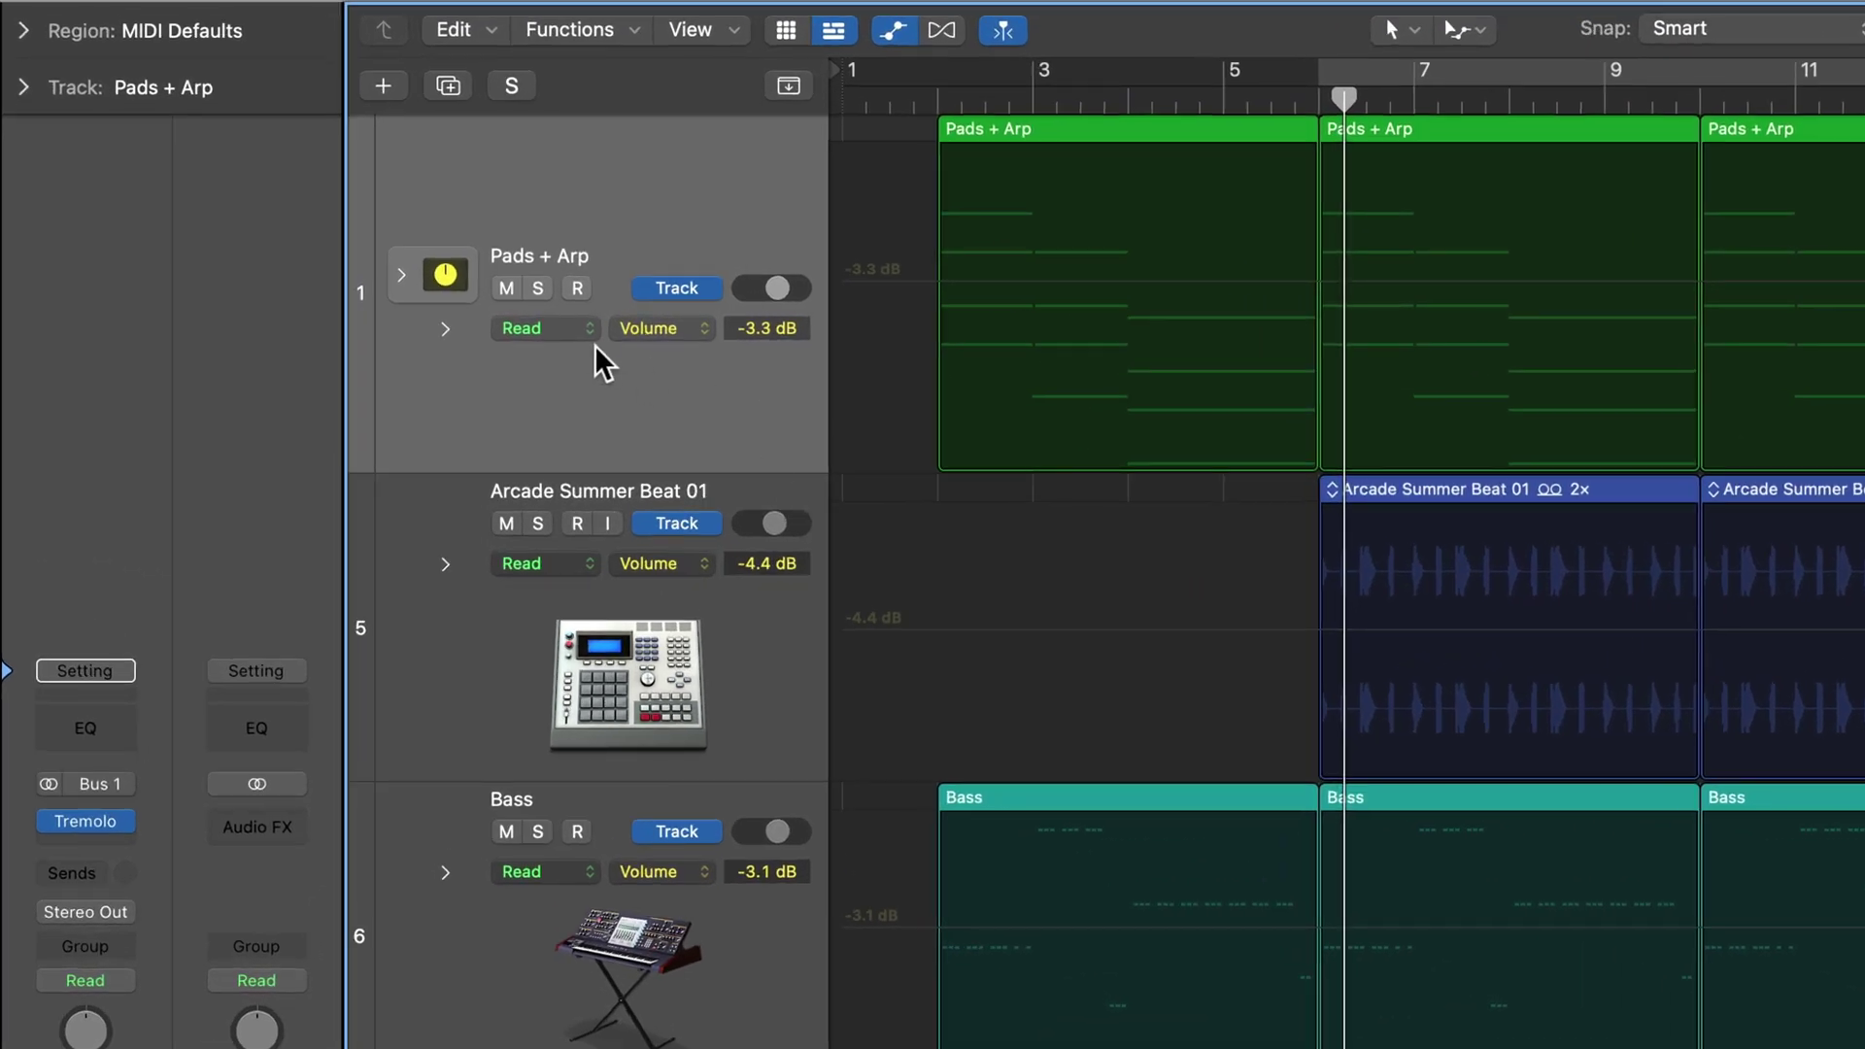
click(583, 305)
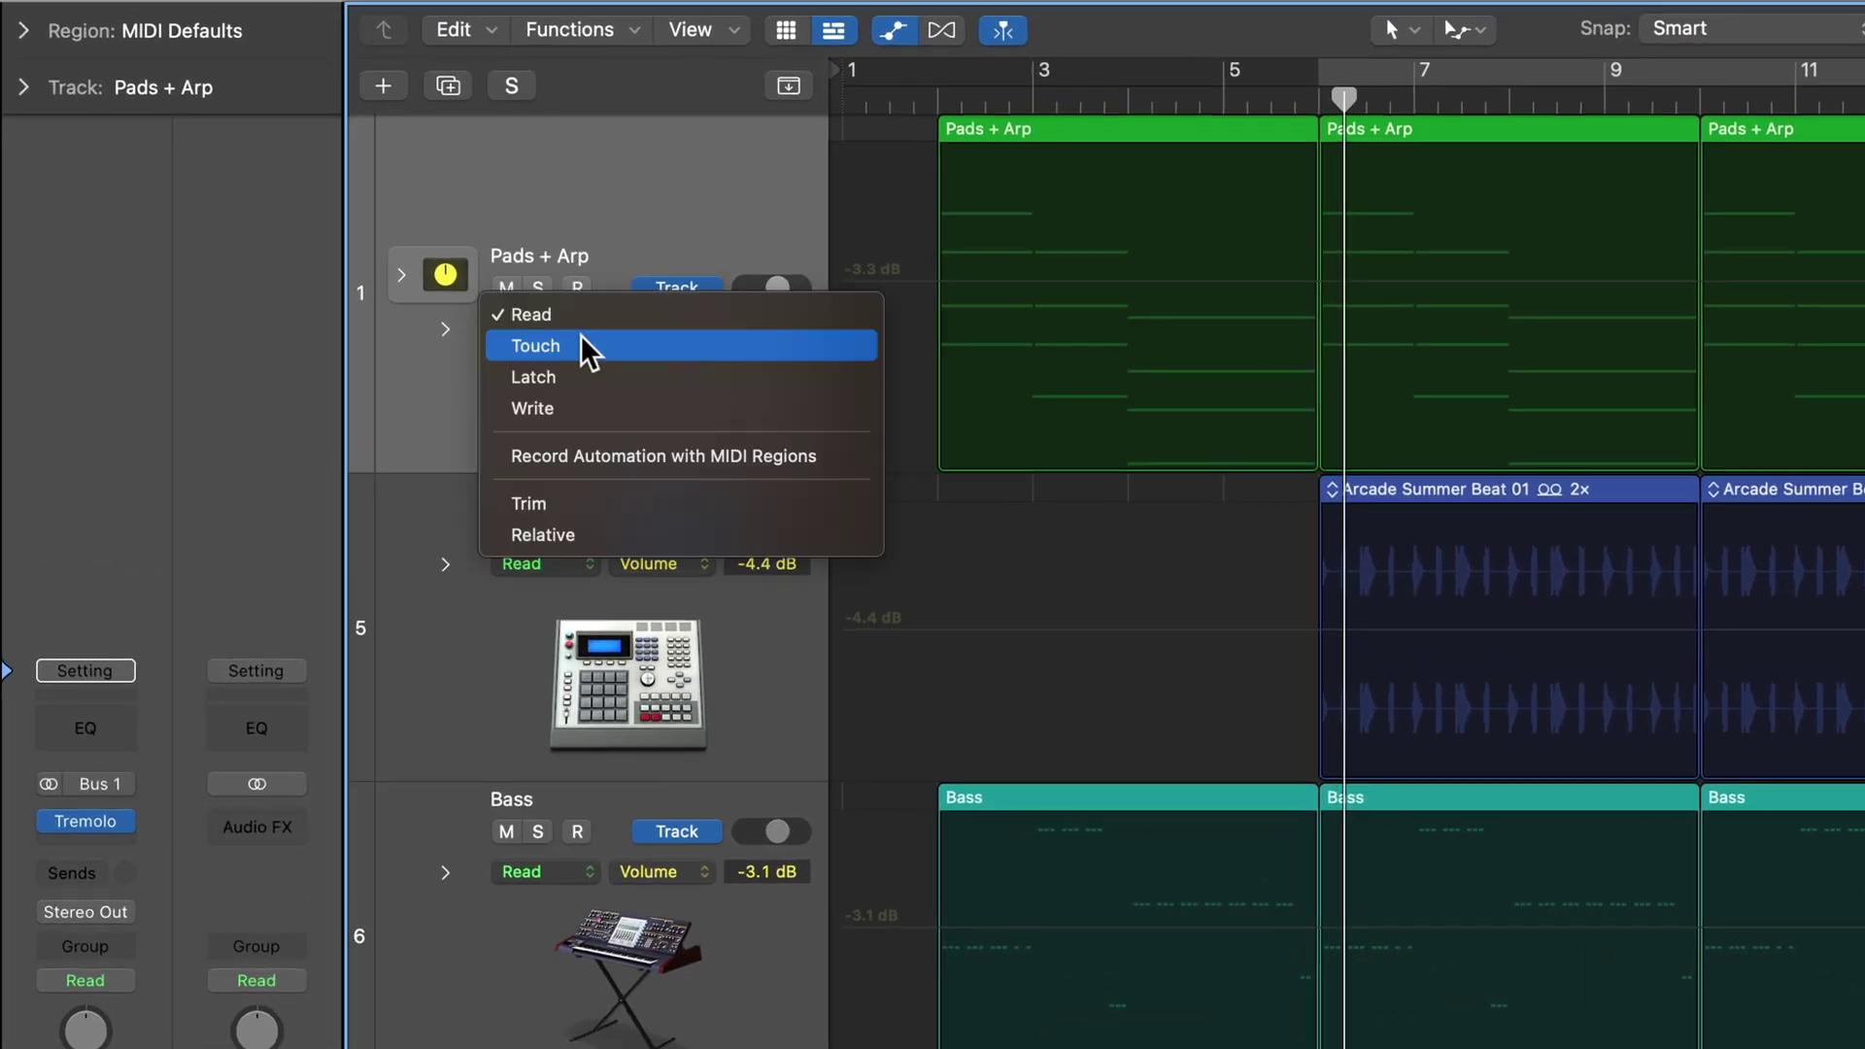
click(643, 305)
- Add two -3.3 dB points on the Pads + Arp volume line and switch off its automation playback
click(996, 282)
click(1212, 282)
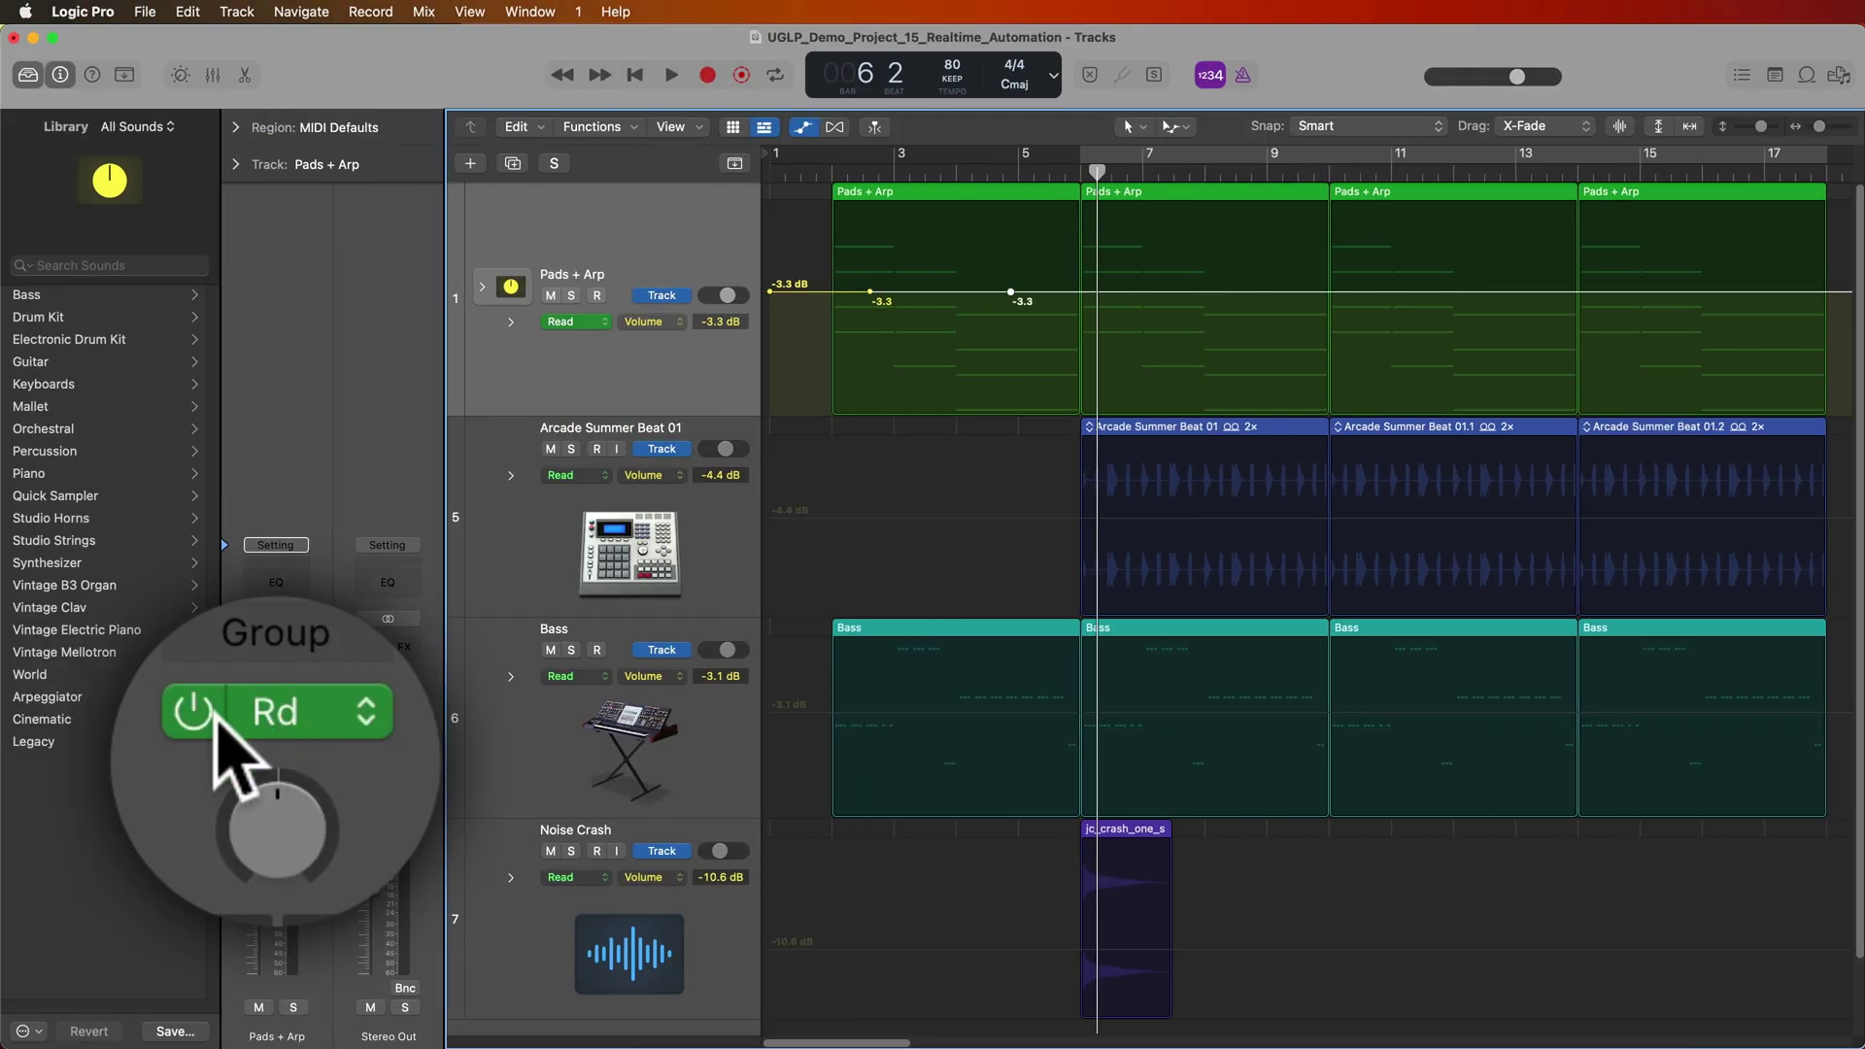
click(192, 714)
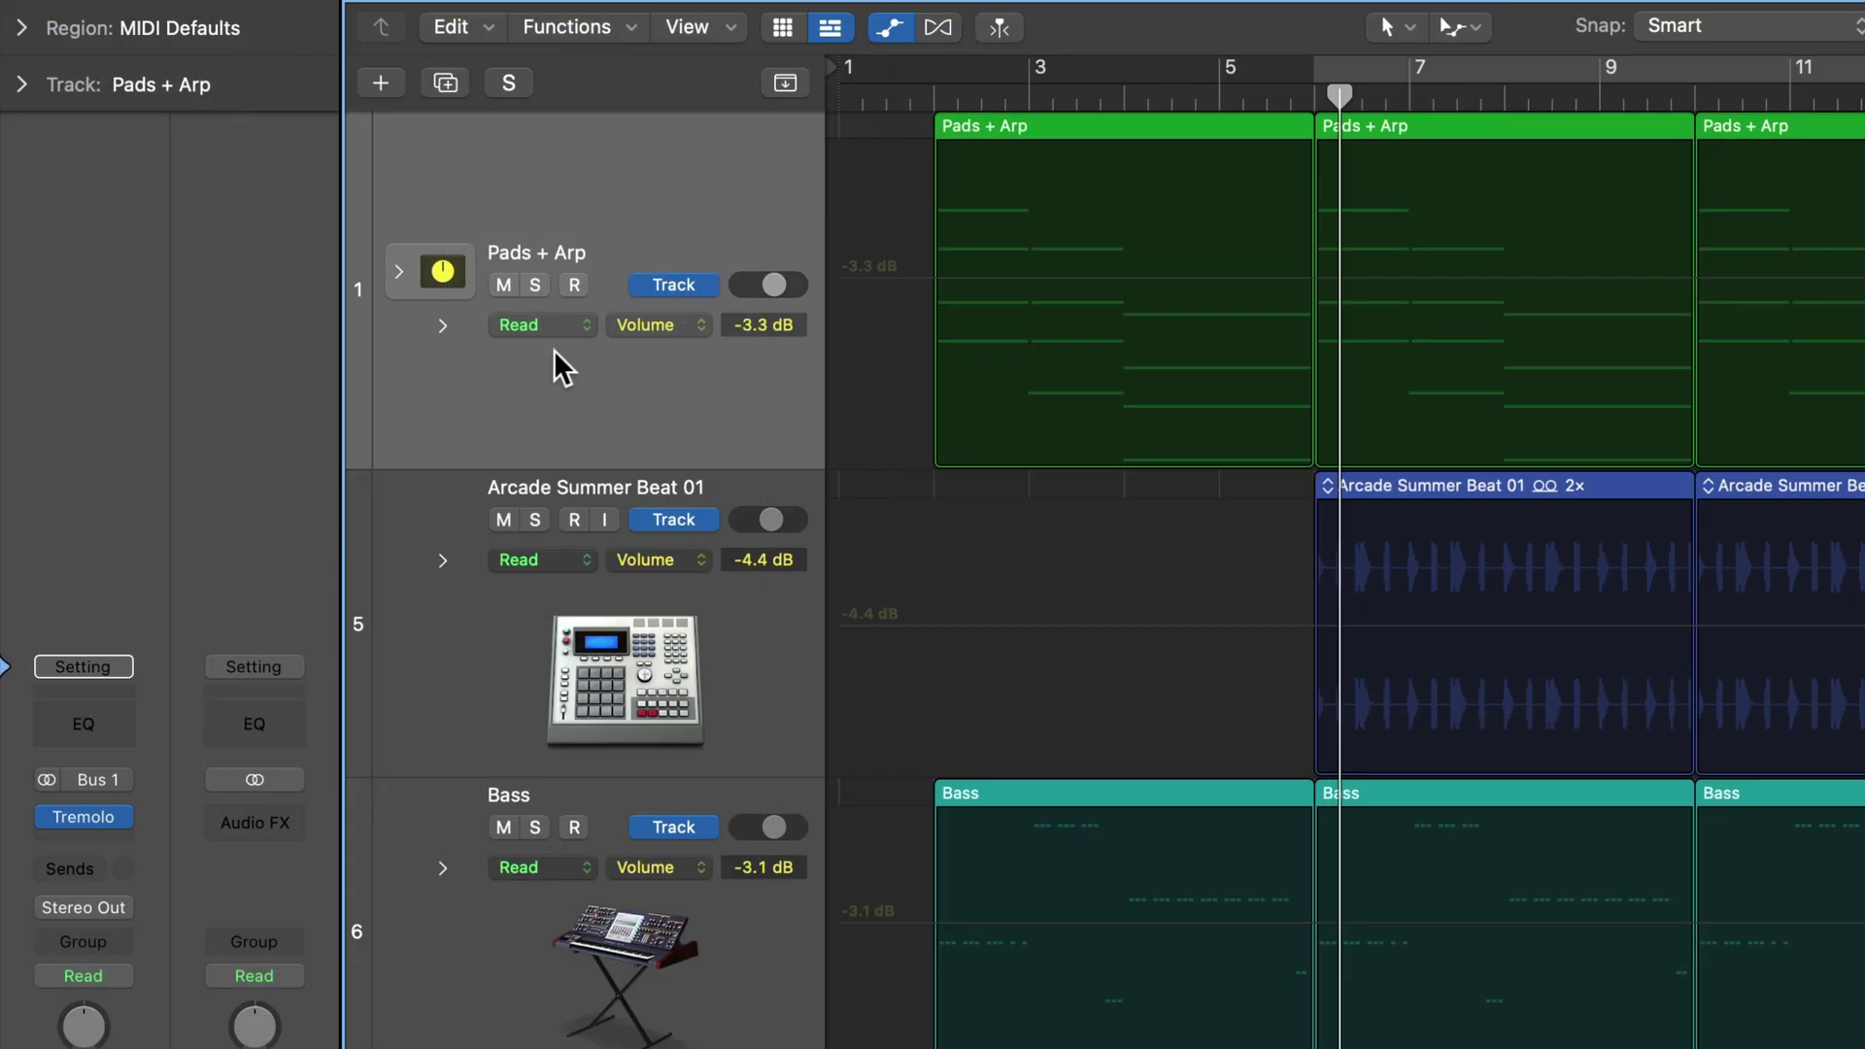
click(575, 322)
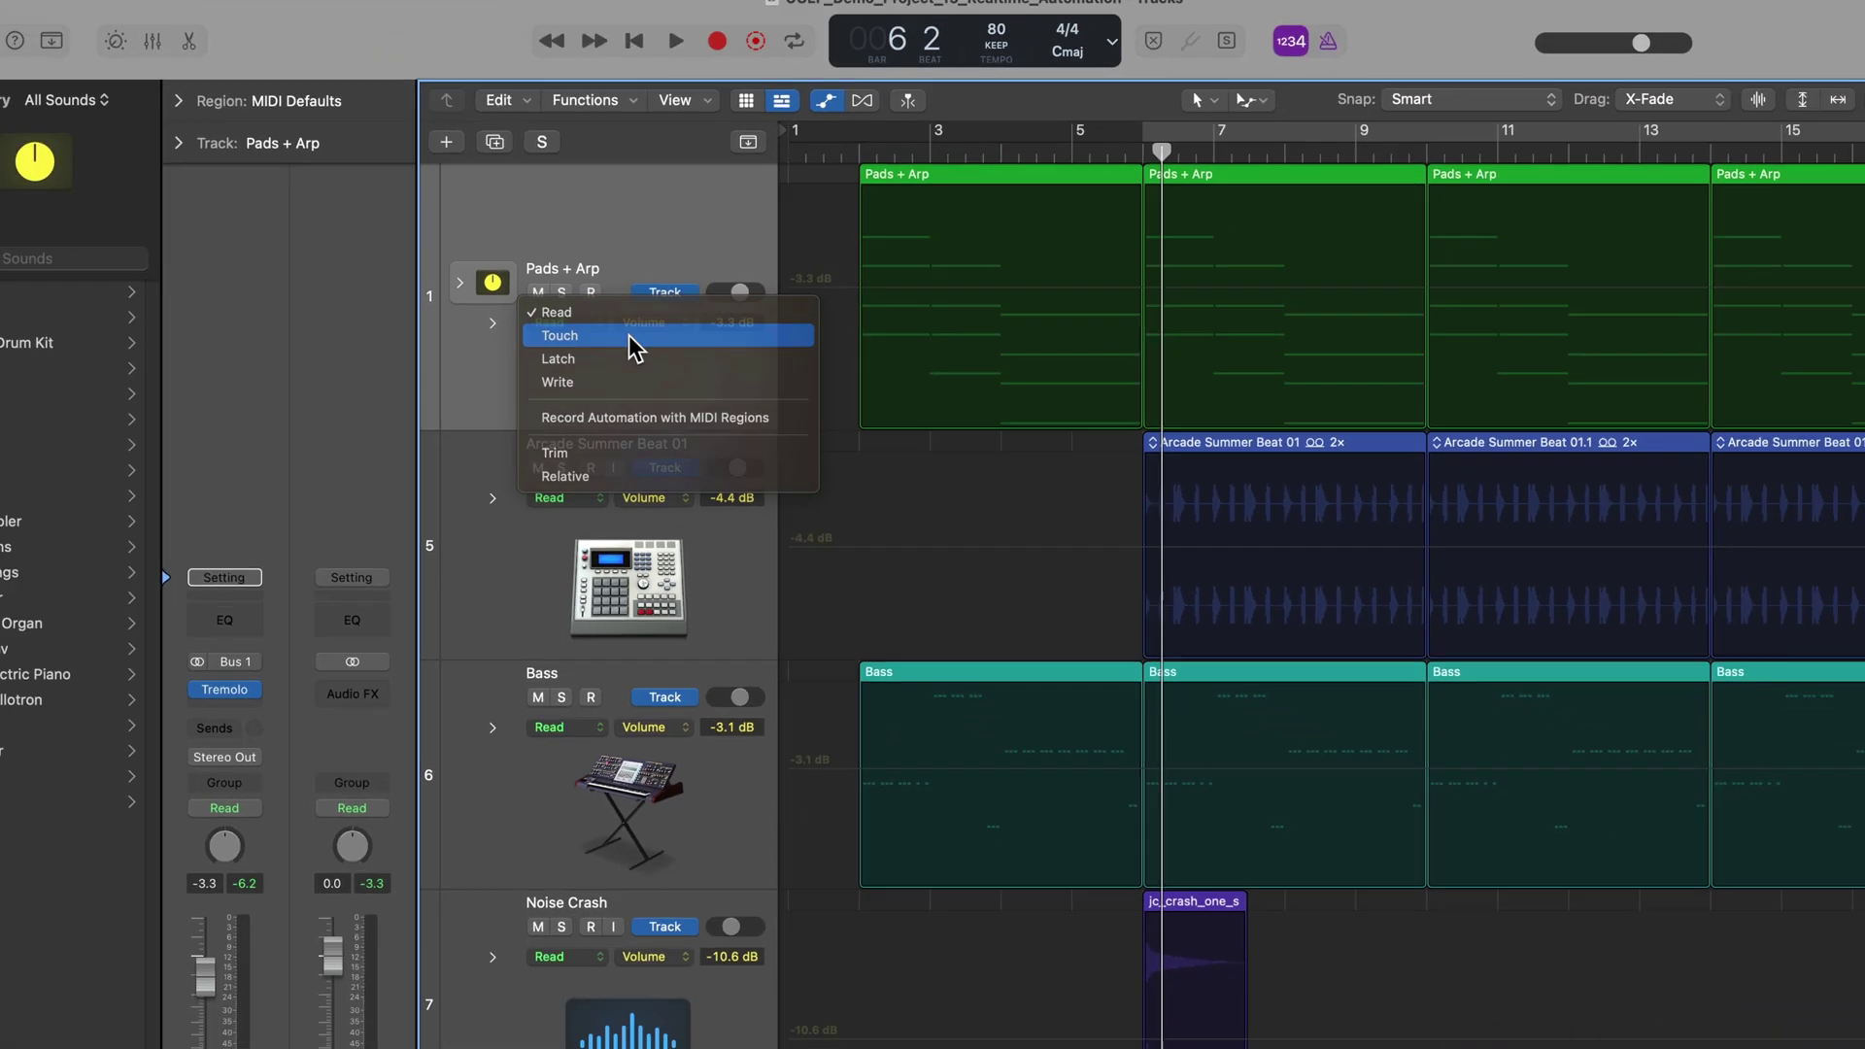
- Put Pads + Arp in Touch mode, lower its volume to about -12 dB, and mute the other three tracks
click(626, 342)
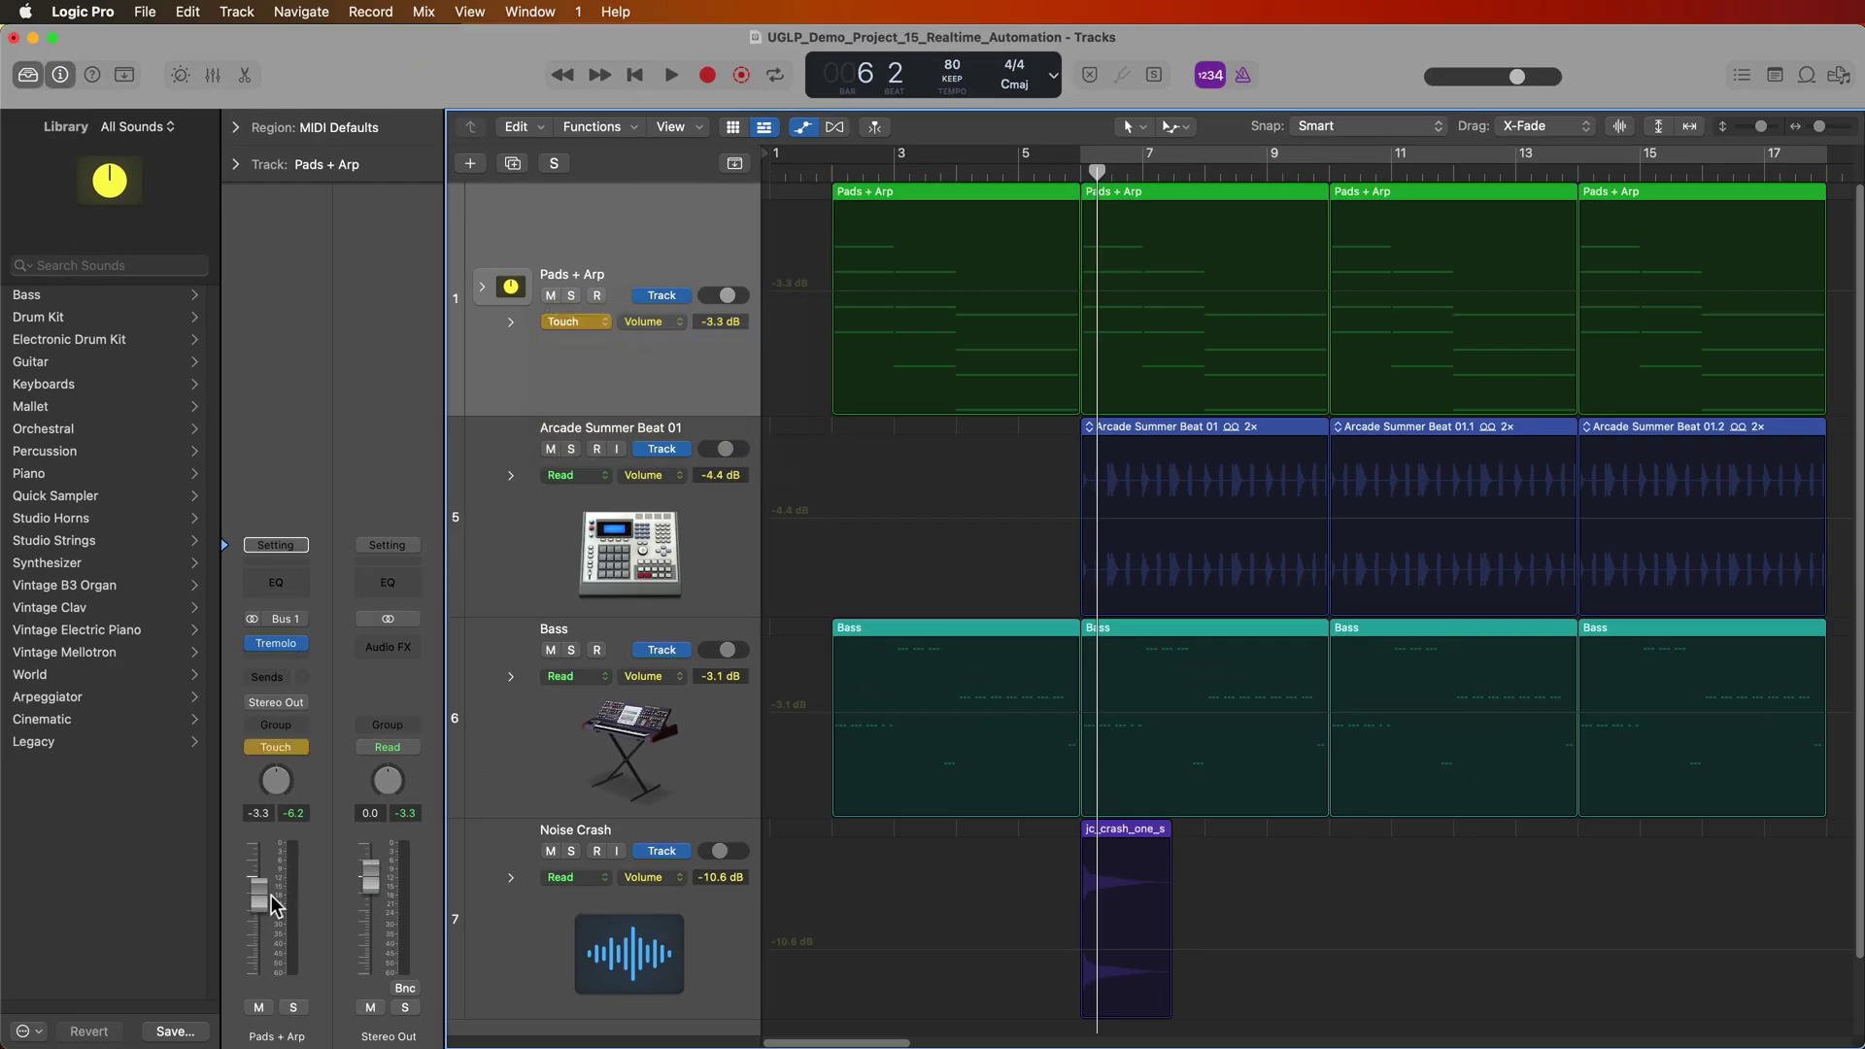
mouse_move(258, 894)
mouse_down()
mouse_move(258, 941)
mouse_move(272, 923)
mouse_up()
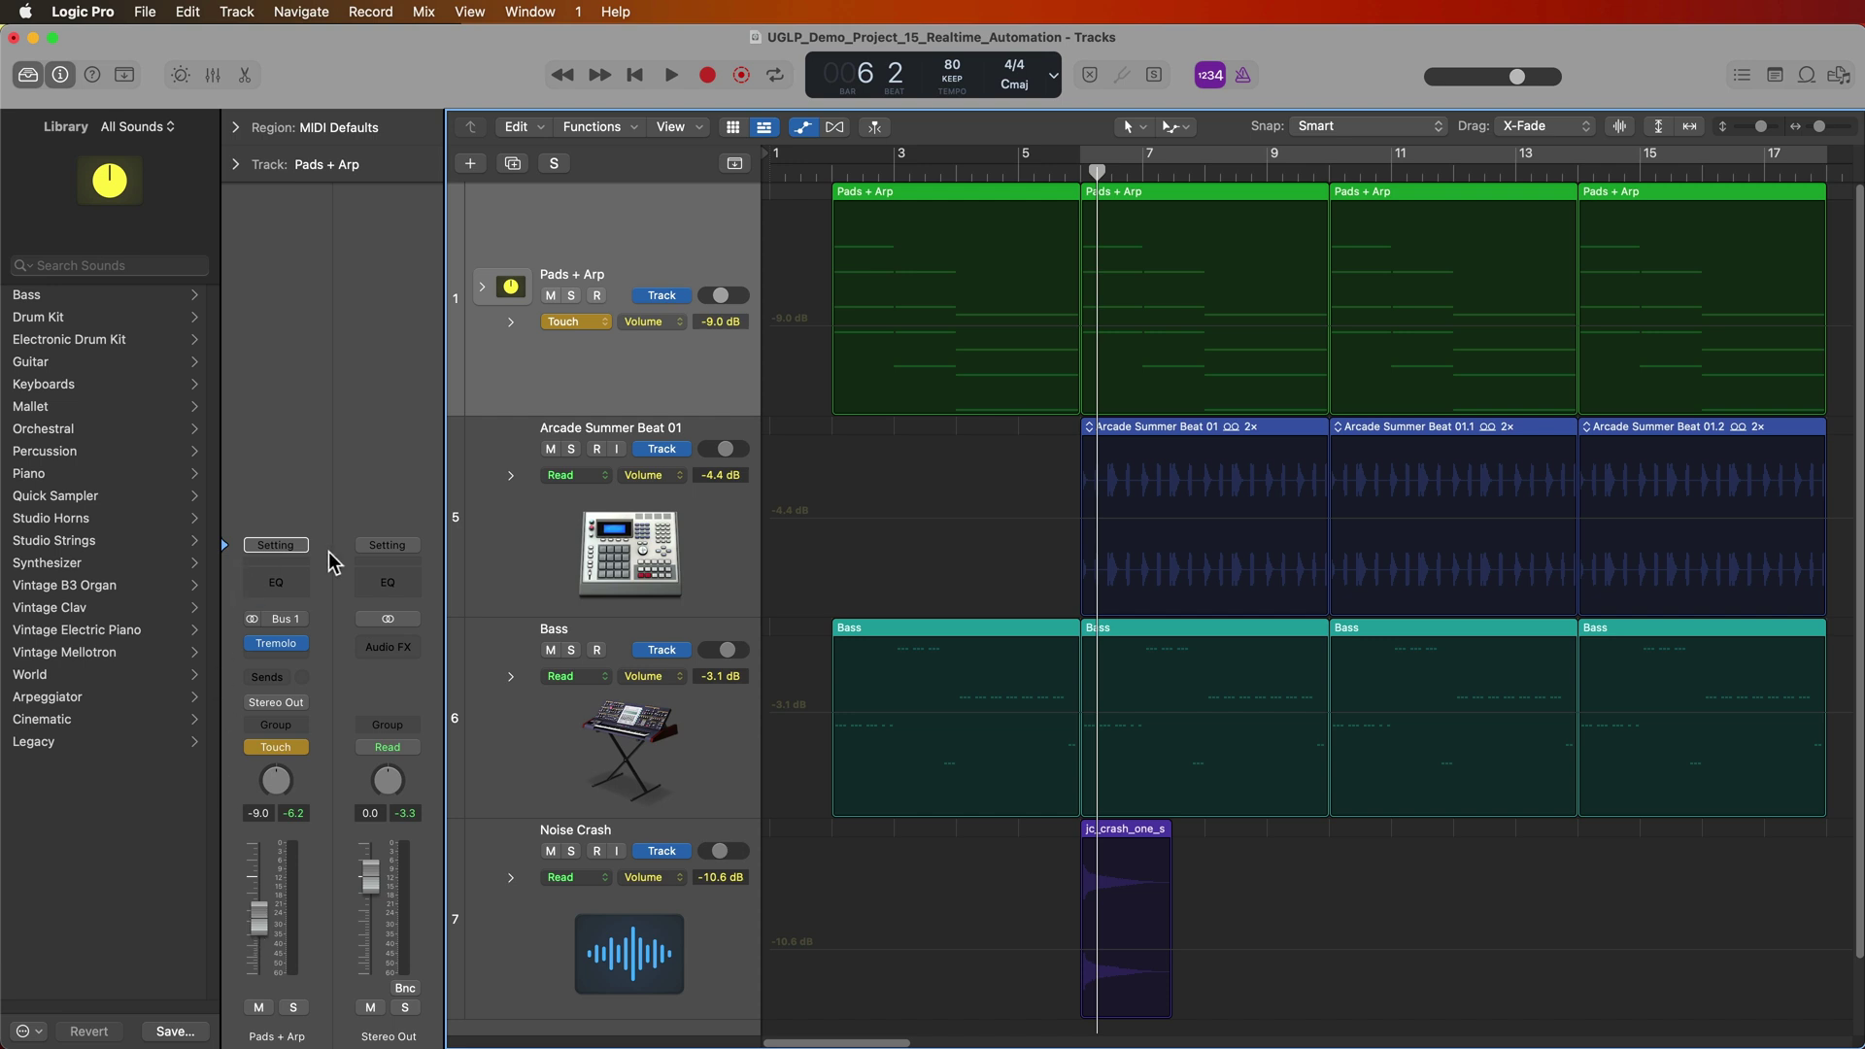
drag(548, 450, 542, 892)
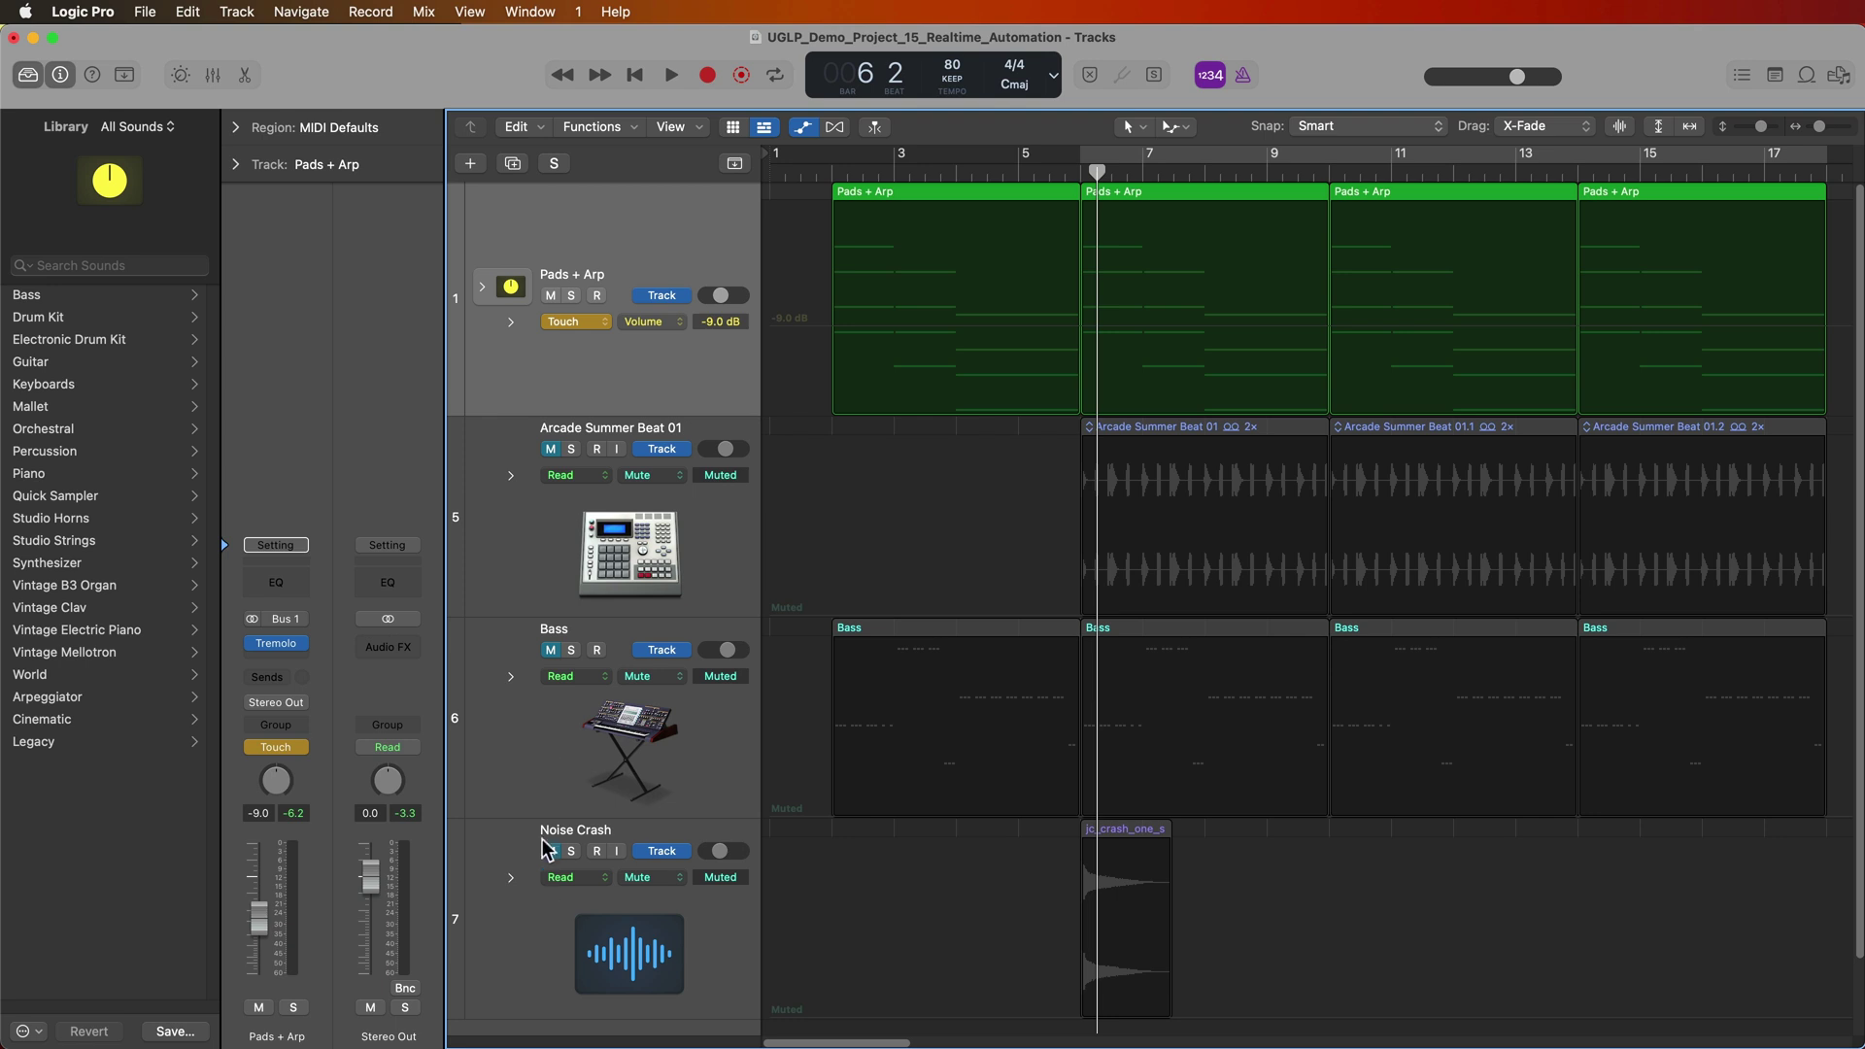
click(817, 175)
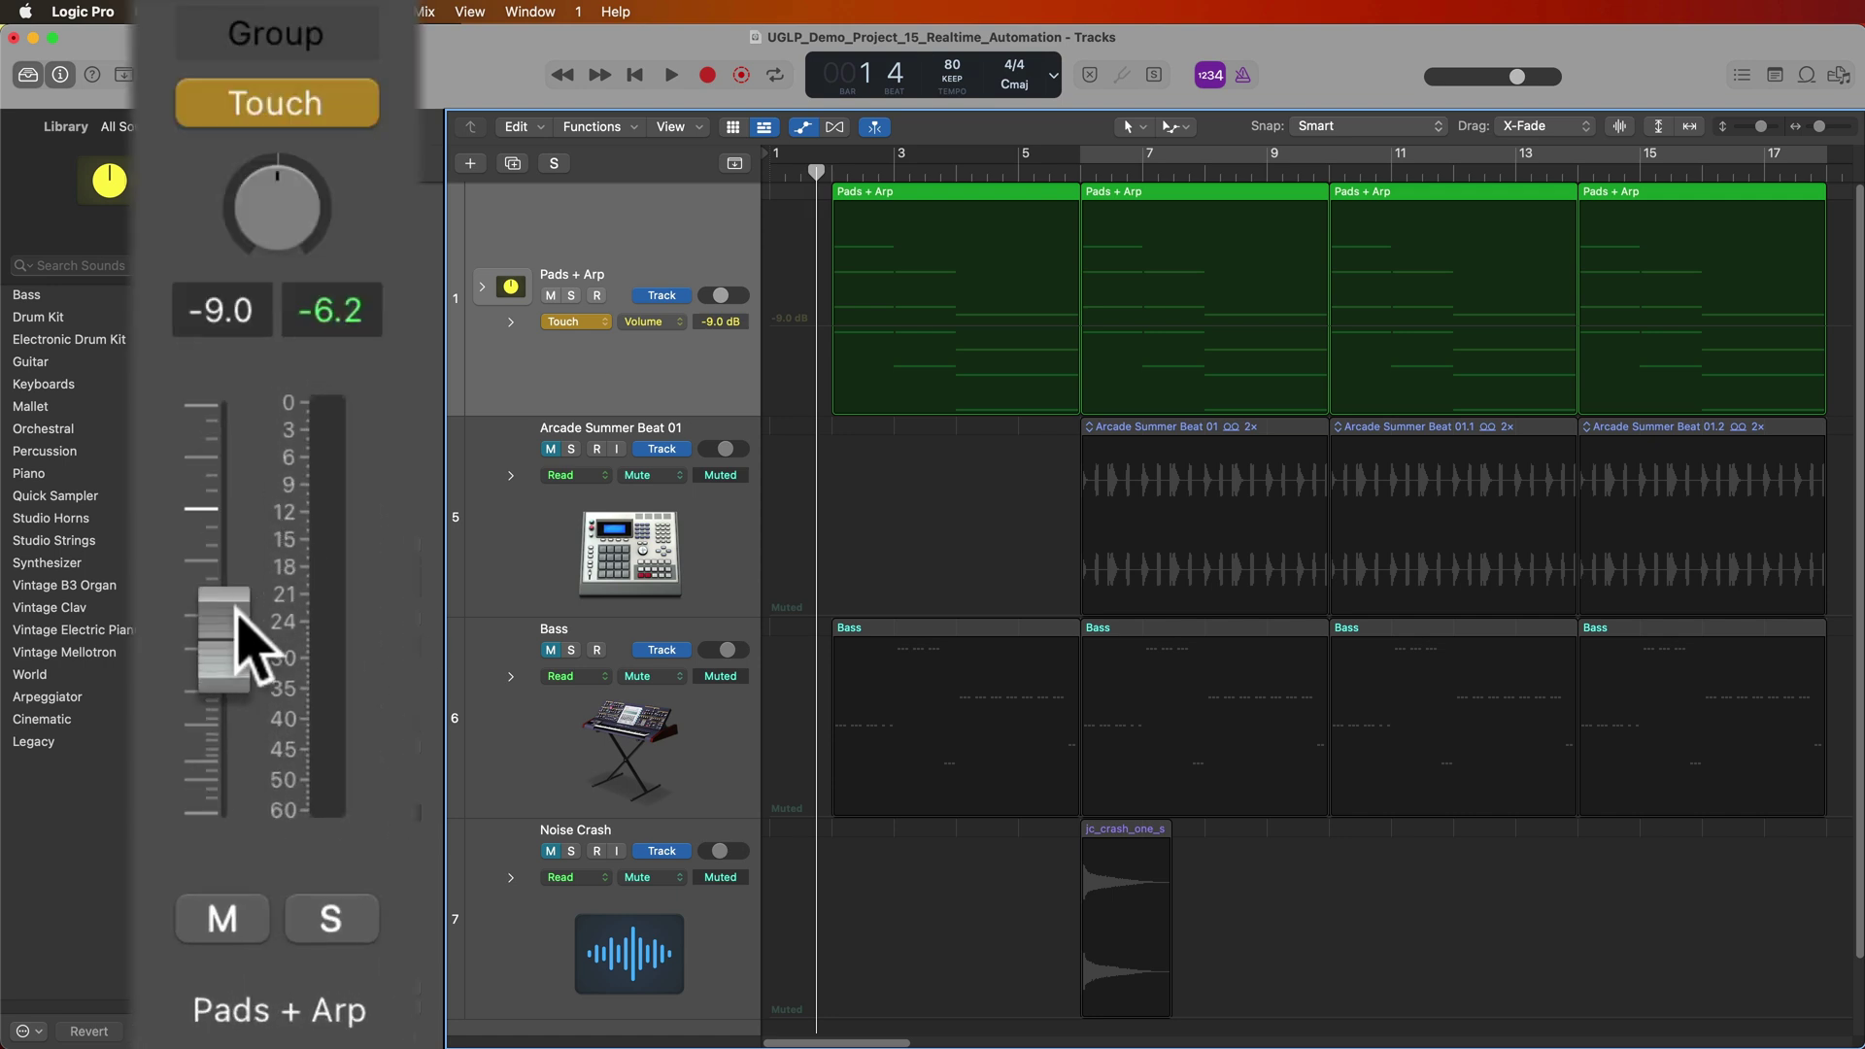
- Drop Pads + Arp volume to about -14 dB and record the volume swell during playback
mouse_move(264, 920)
mouse_down()
mouse_move(264, 959)
mouse_move(264, 913)
mouse_up()
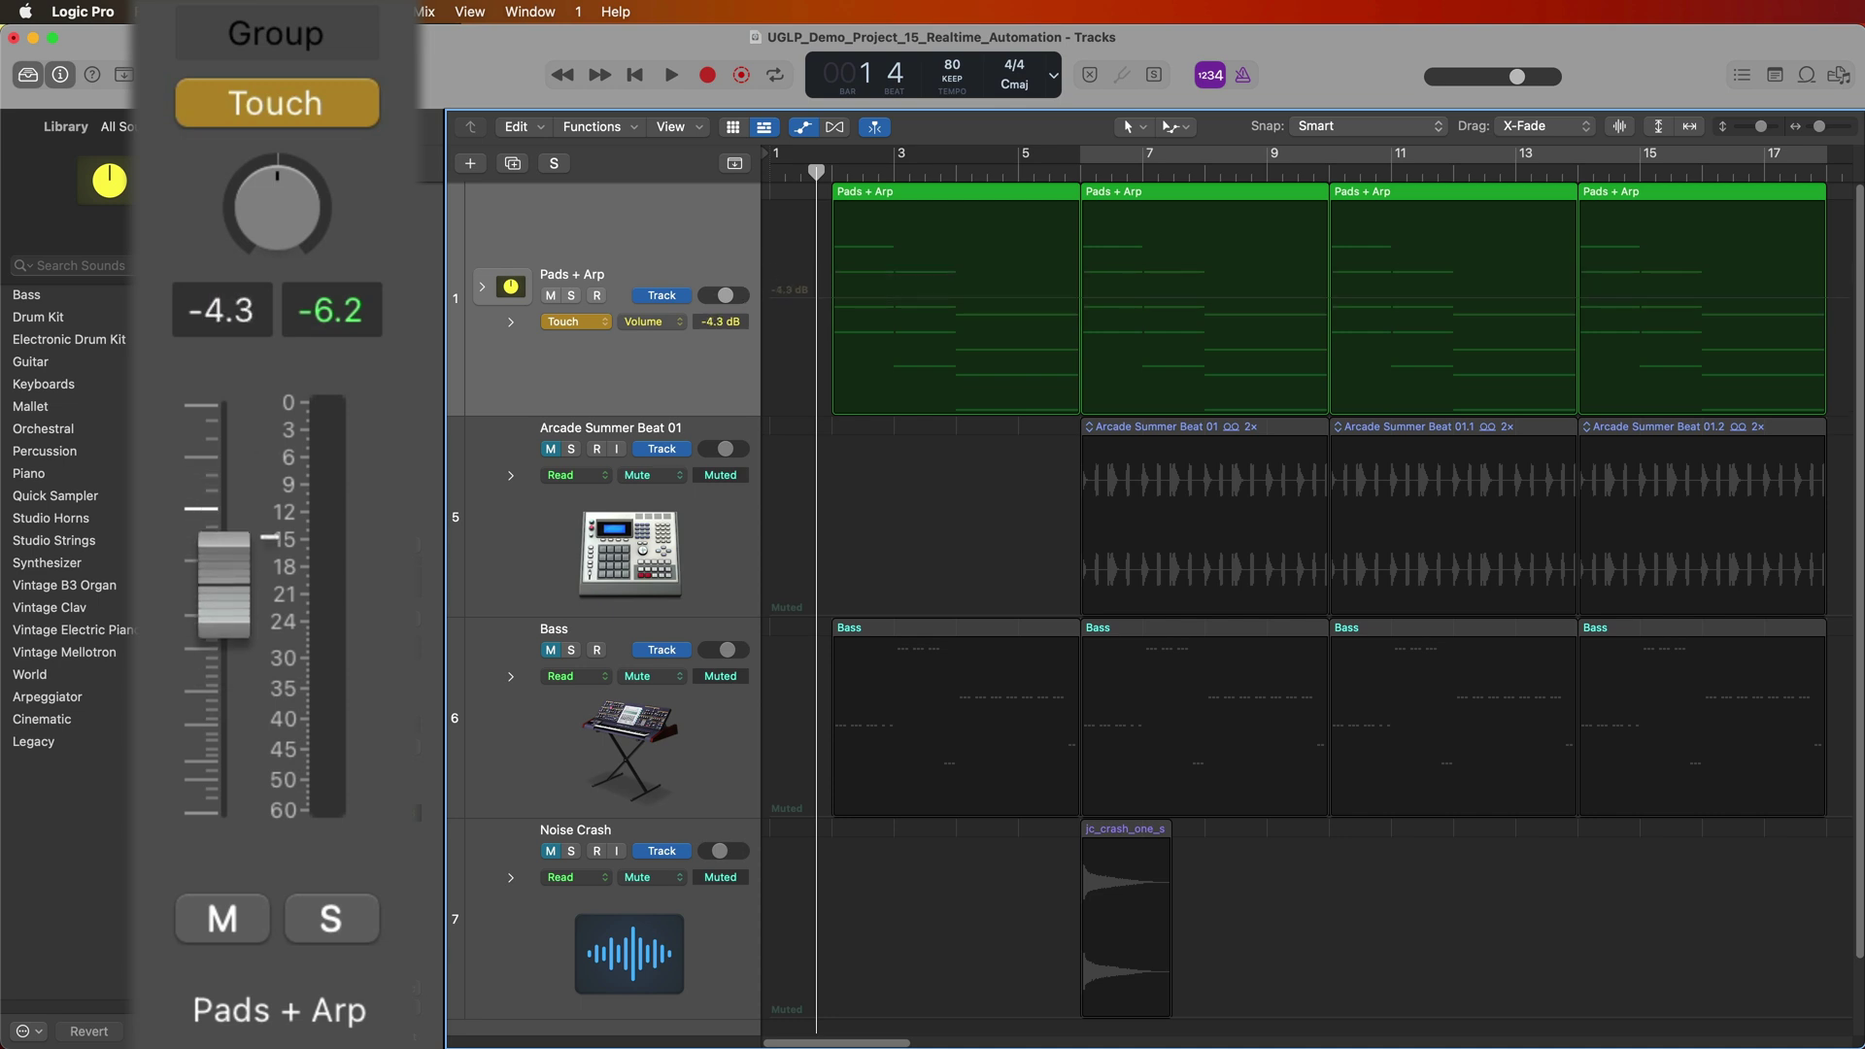
mouse_move(264, 536)
mouse_down()
mouse_move(242, 728)
mouse_move(236, 481)
mouse_move(236, 564)
mouse_up()
key(space)
key(space)
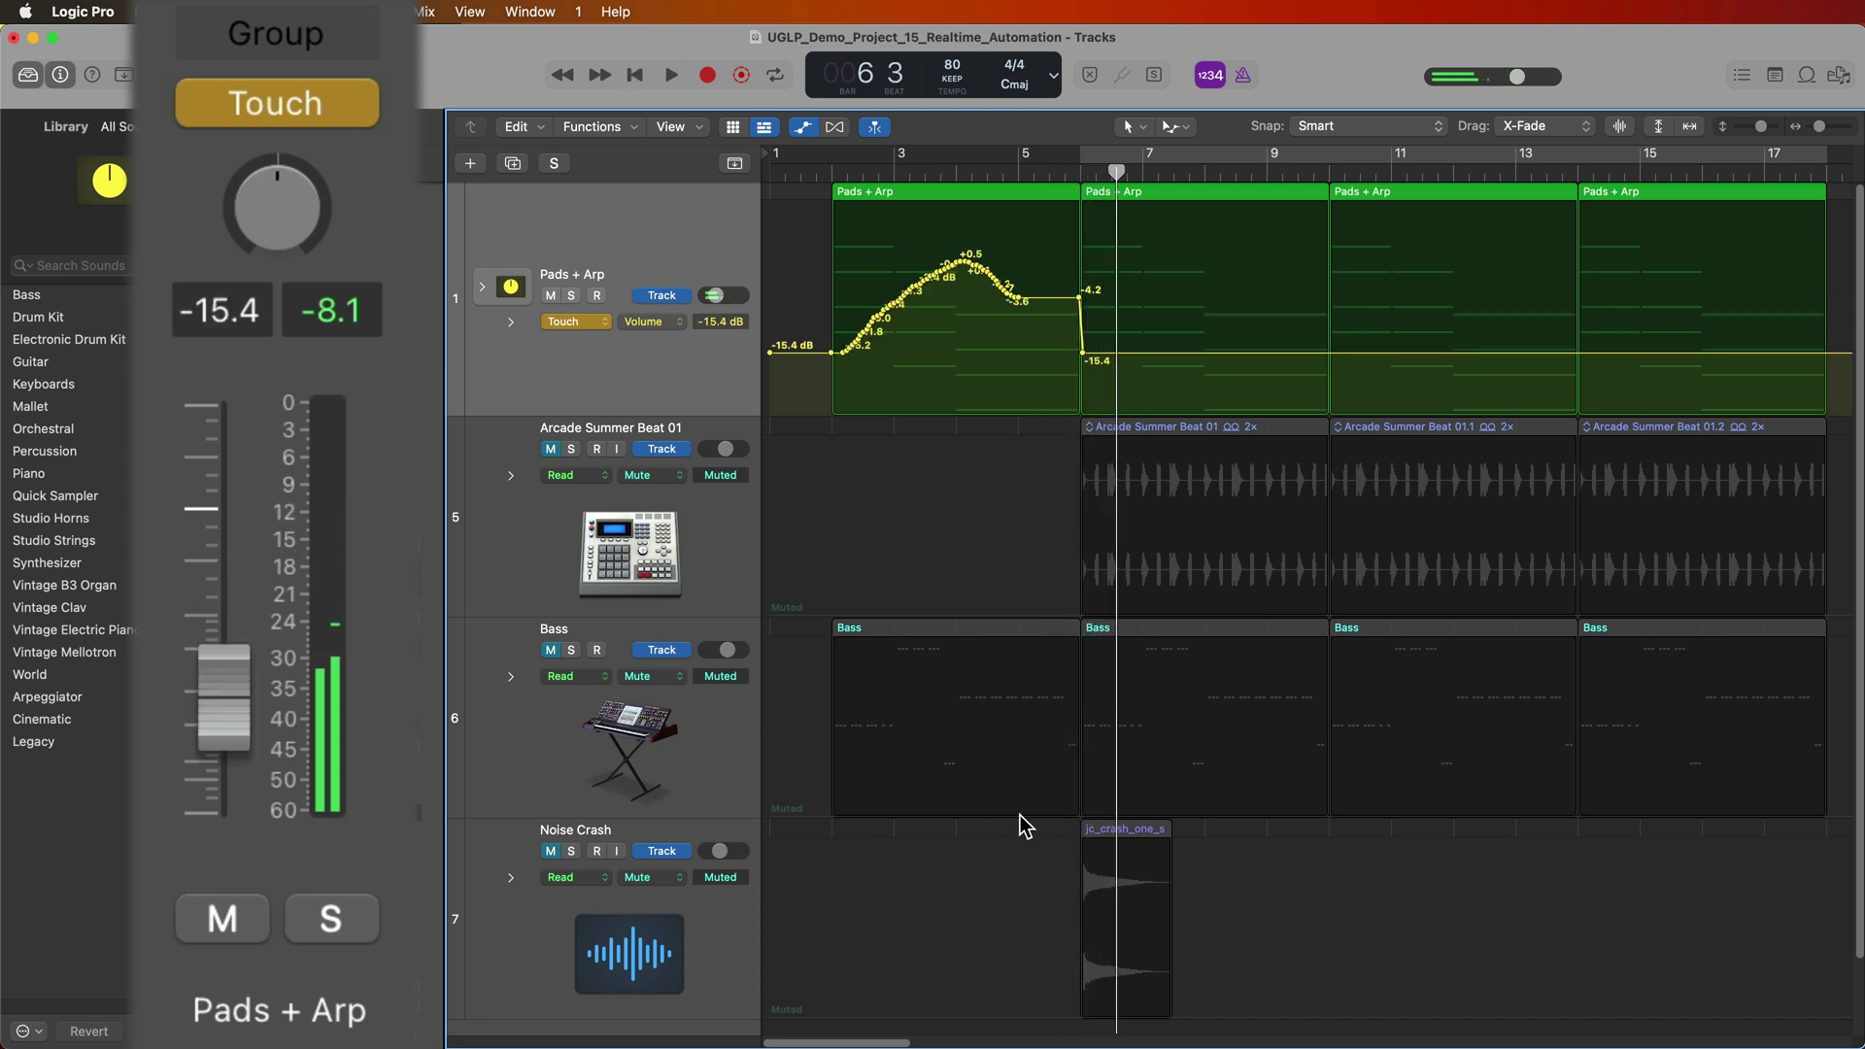
click(1058, 175)
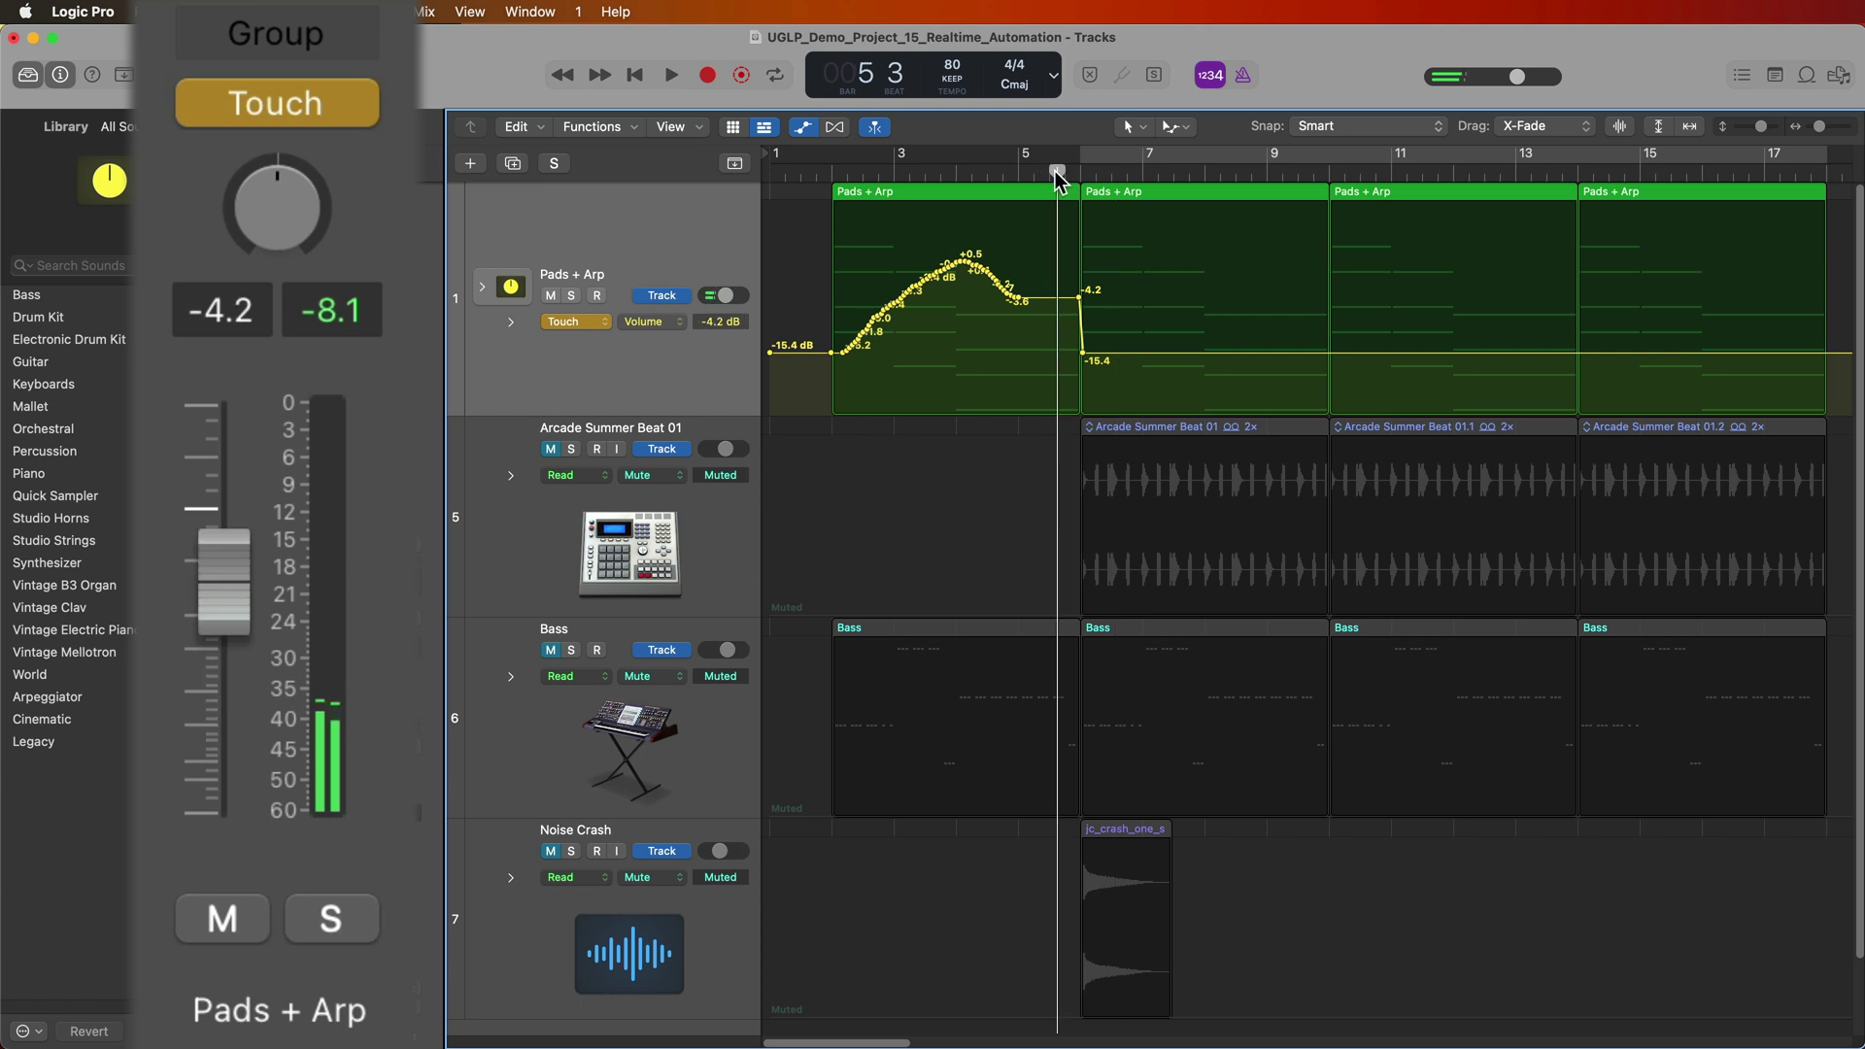
- Zoom in on the timeline and bring up the Pads + Arp automation mode menu
key(super+Right)
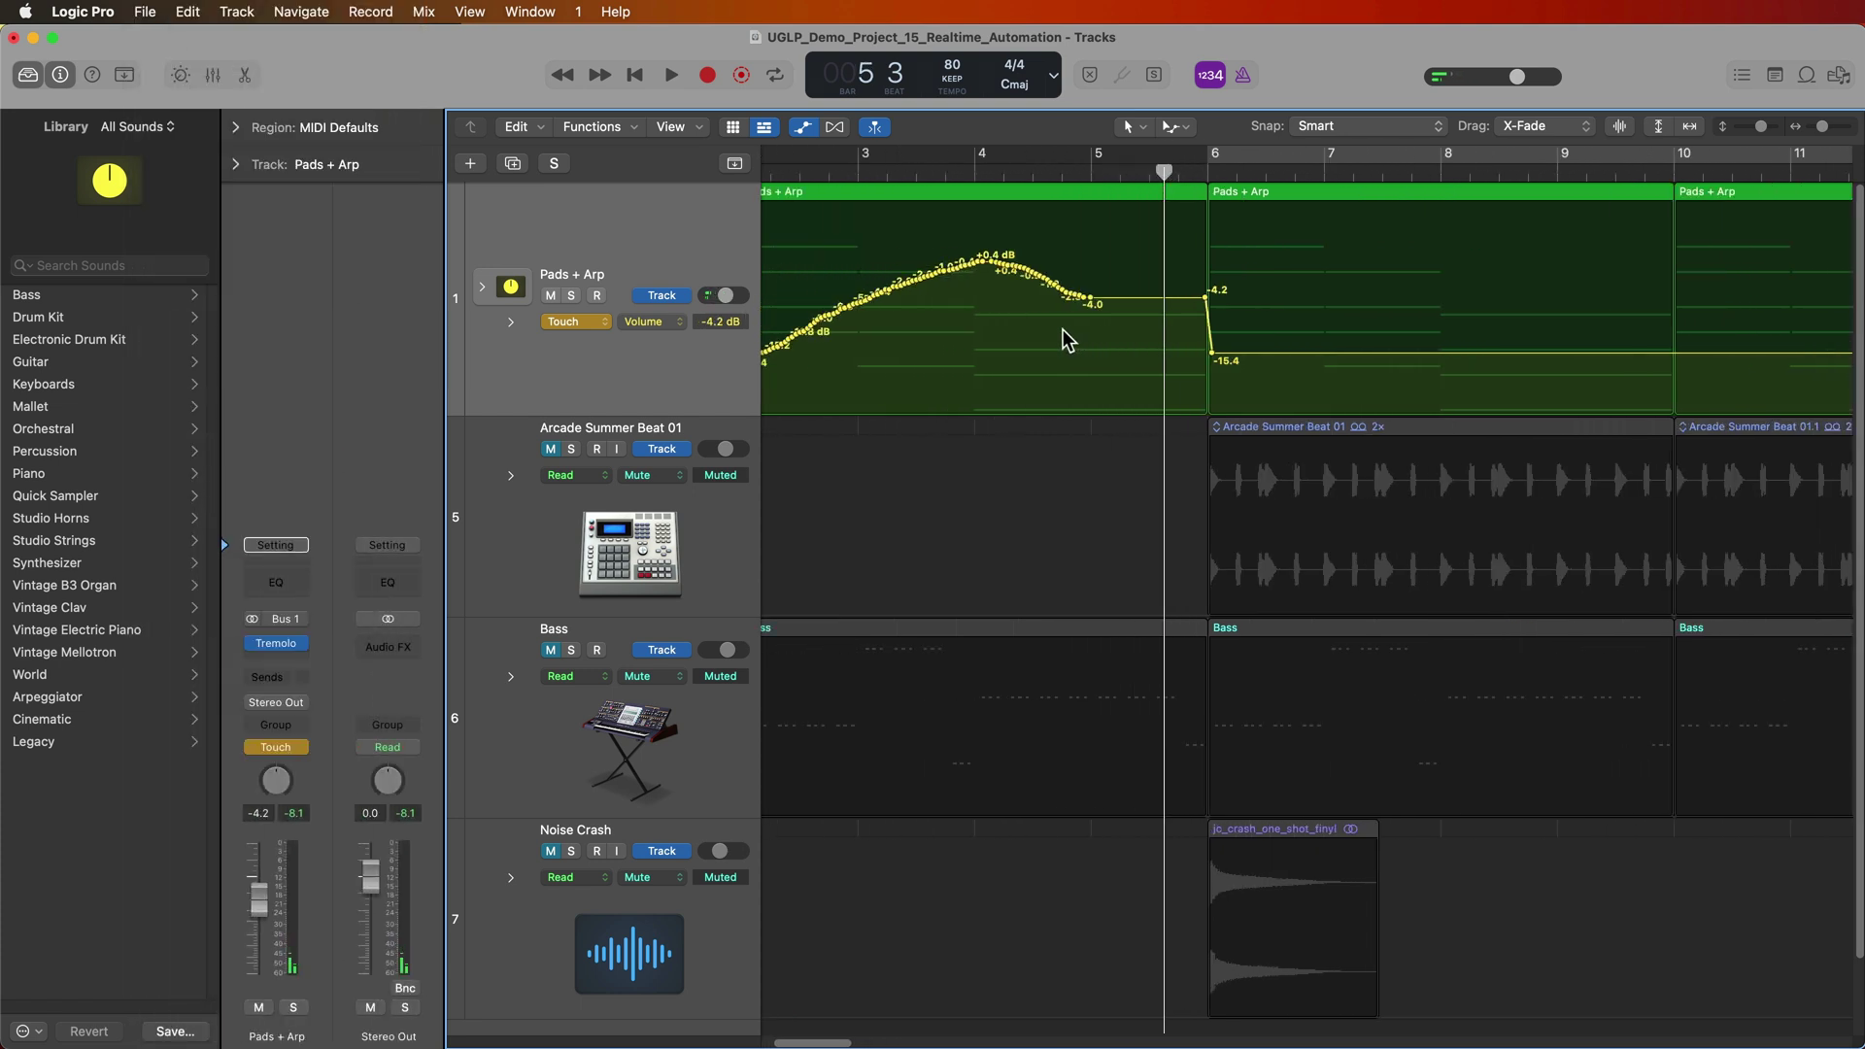
scroll(1063, 335, left, 2)
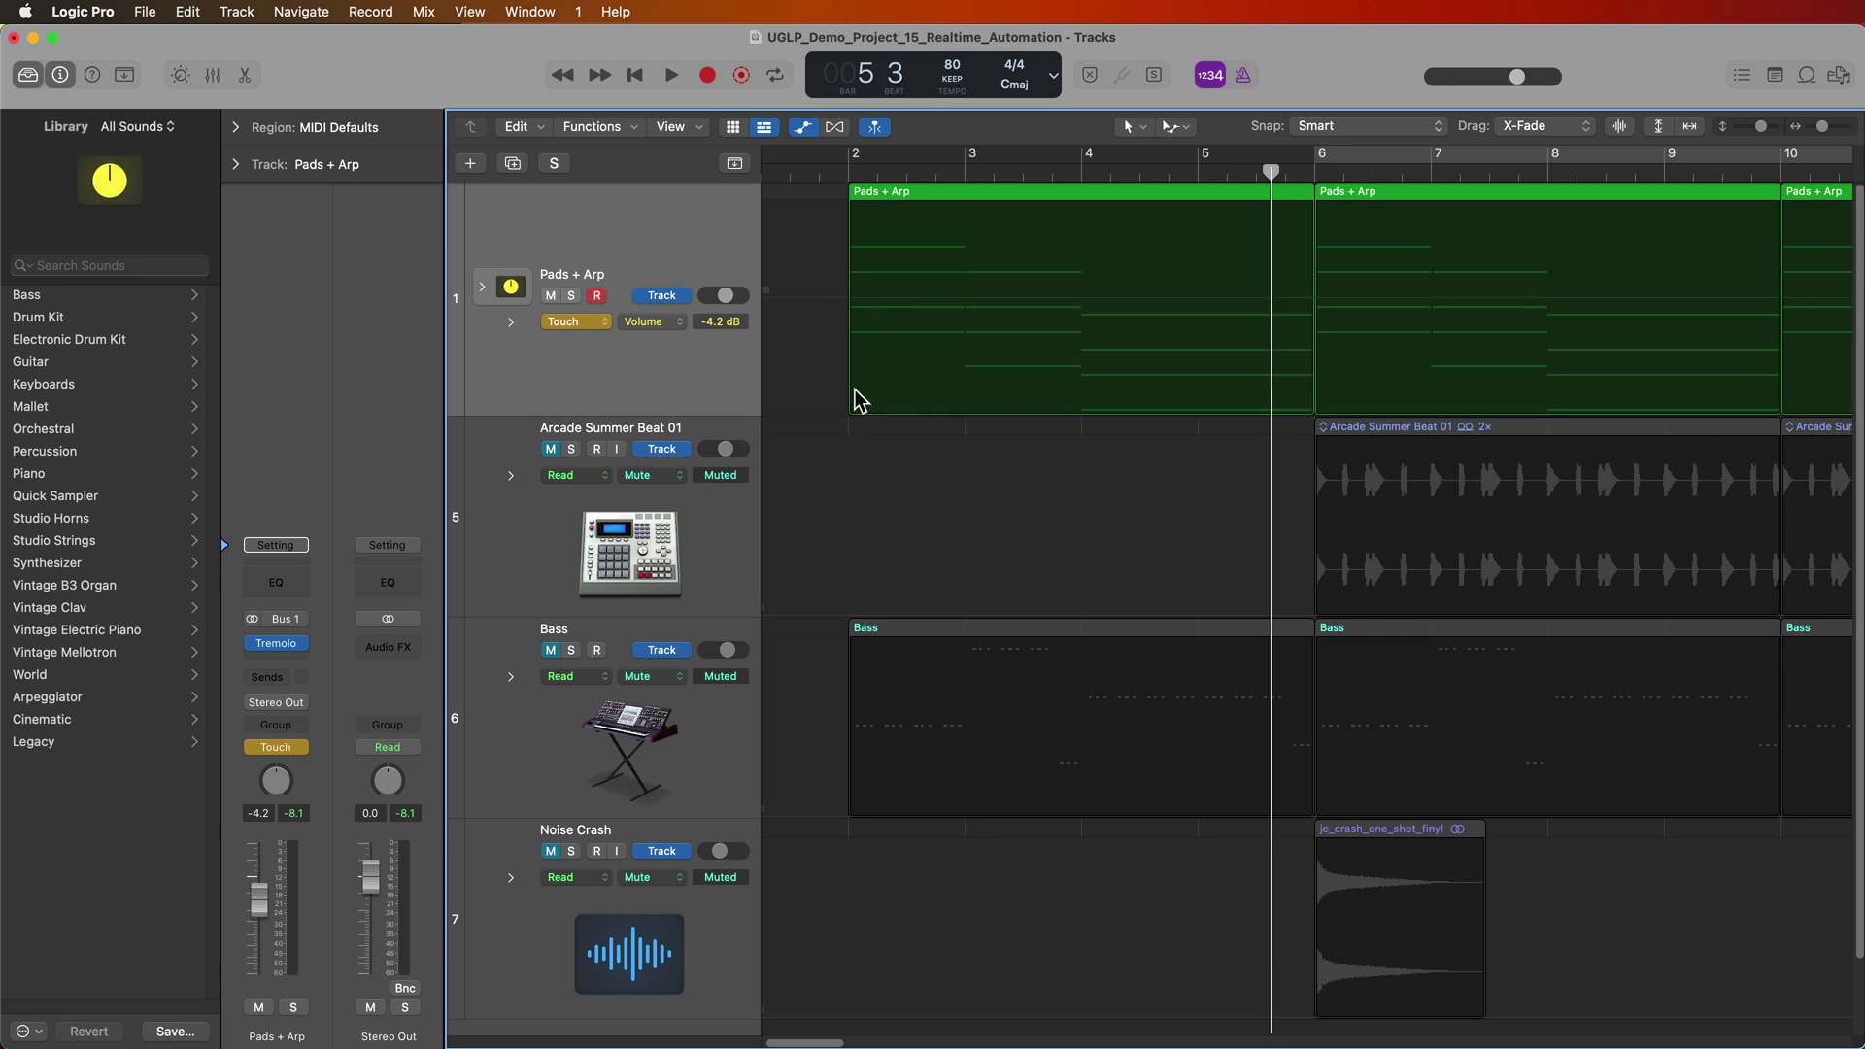
click(595, 321)
- Switch Pads + Arp to Latch, rewind near the start, and drop its volume to -14 dB
click(607, 334)
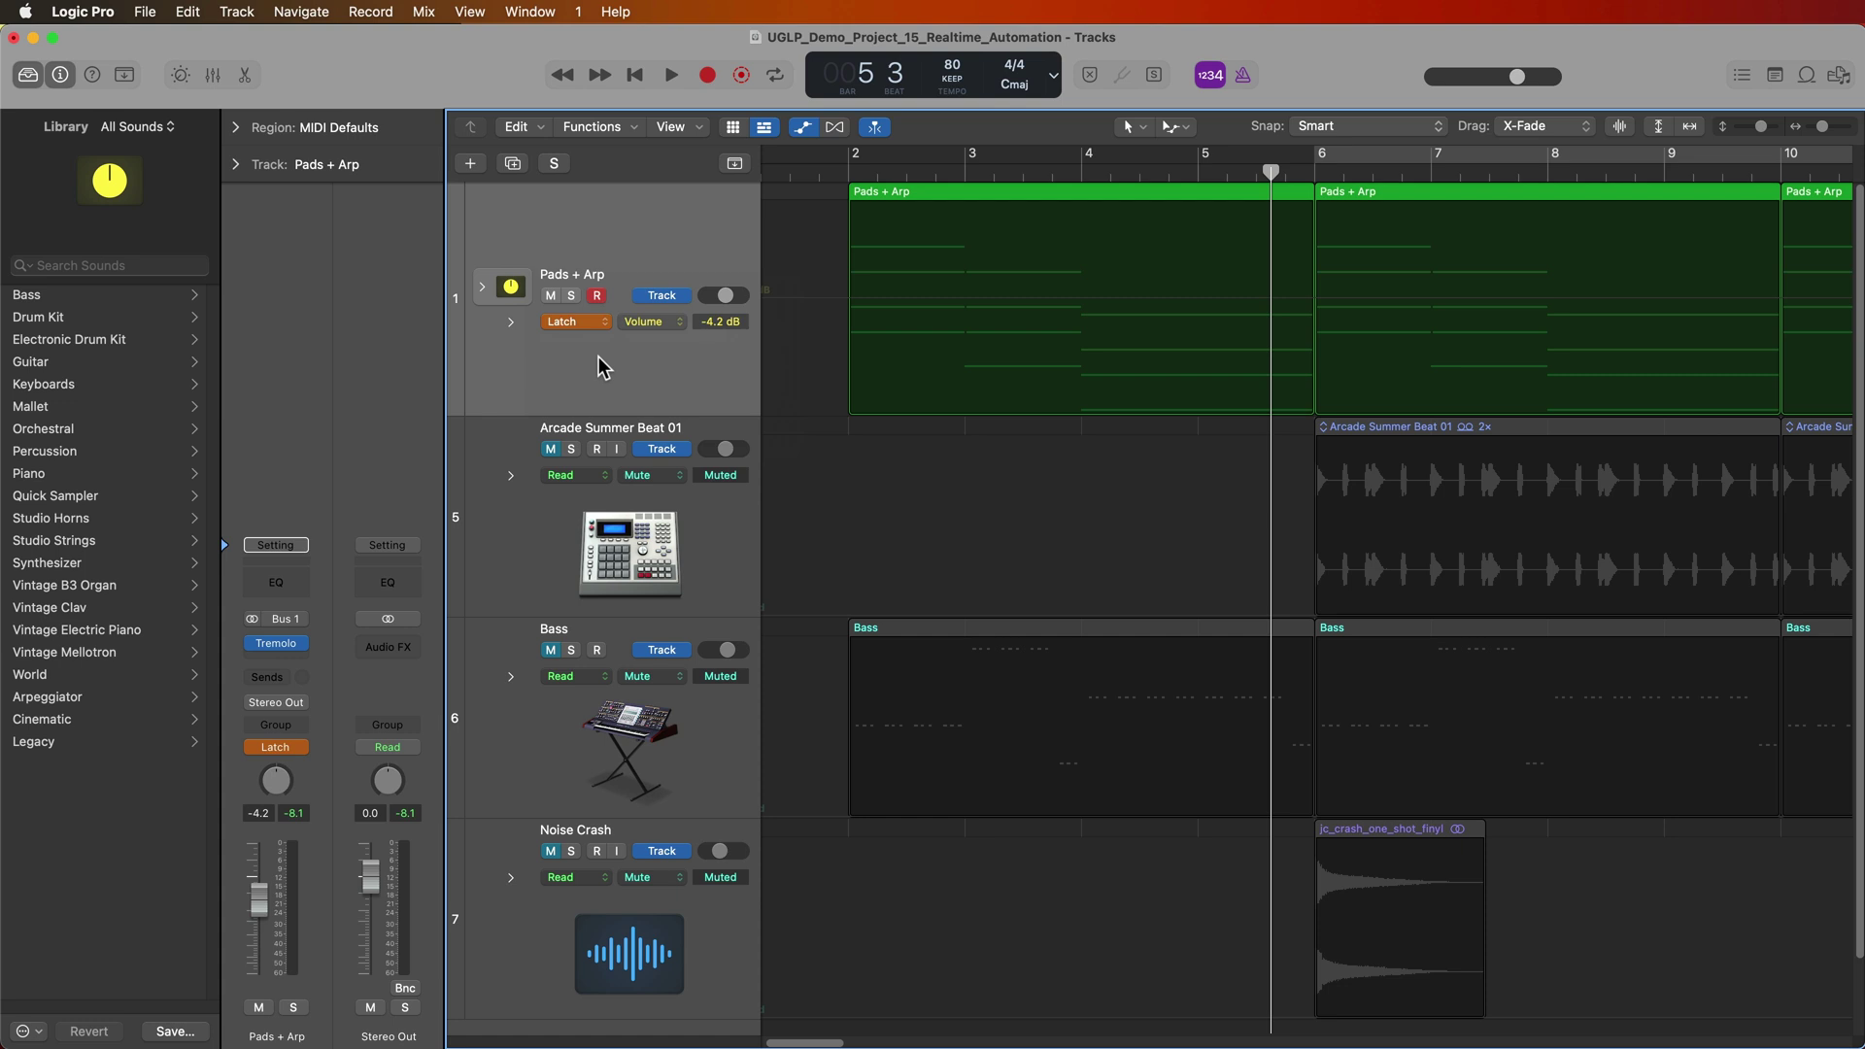
click(819, 171)
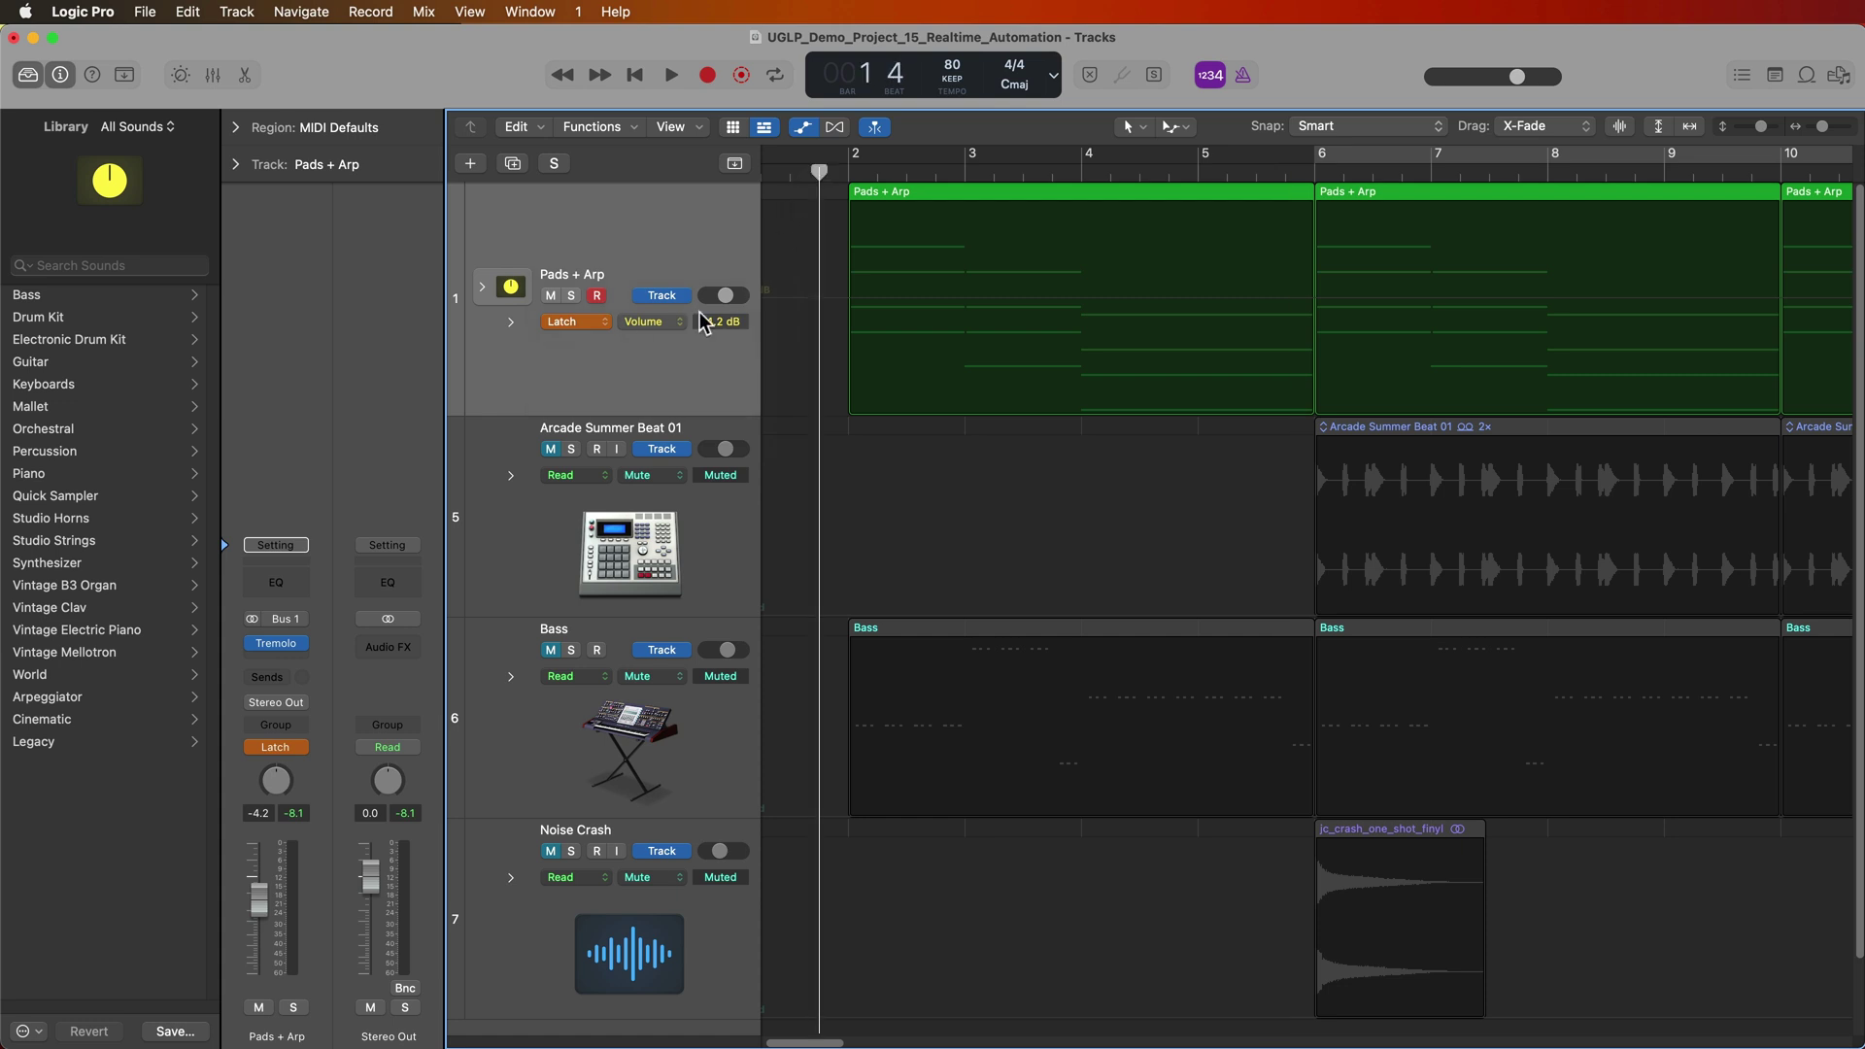
drag(260, 892, 257, 948)
- Record a Latch volume pass swelling to about +2 dB then settling at -3.8 dB
drag(226, 738, 227, 522)
mouse_move(218, 418)
mouse_down()
mouse_move(224, 674)
mouse_move(224, 577)
mouse_up()
key(space)
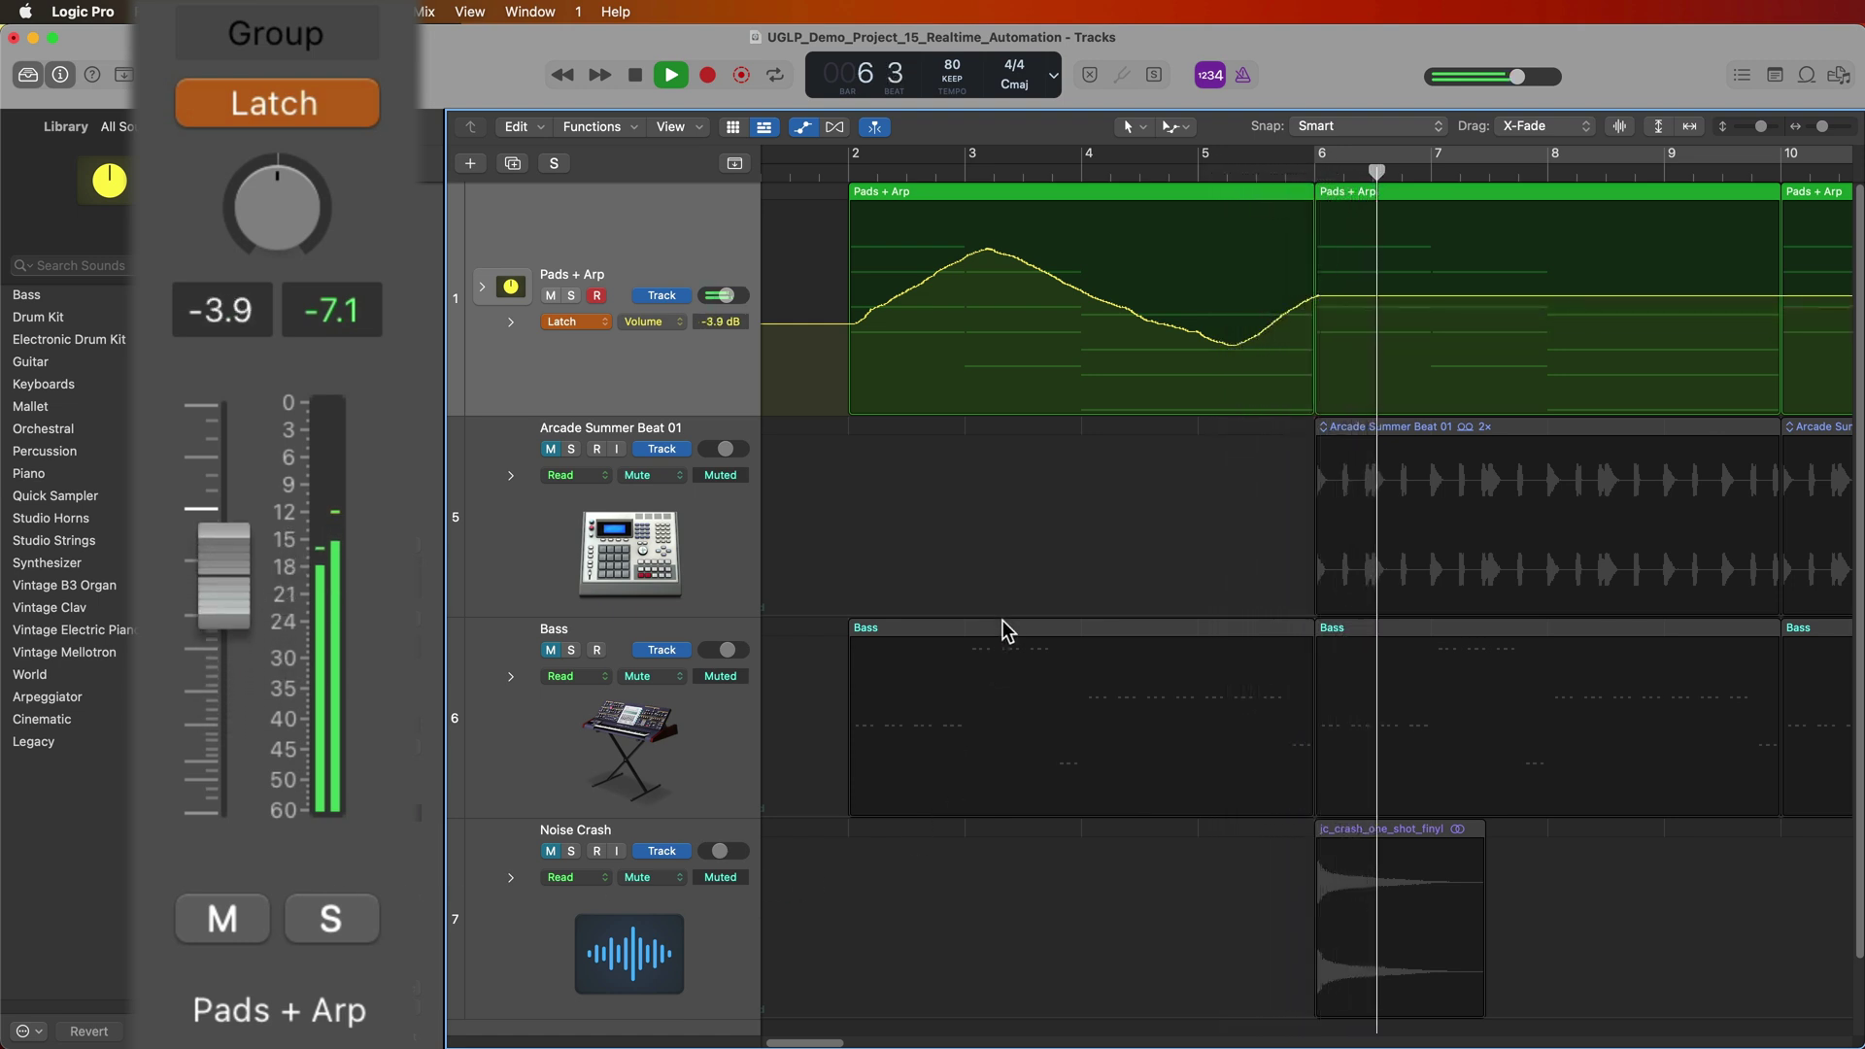
key(space)
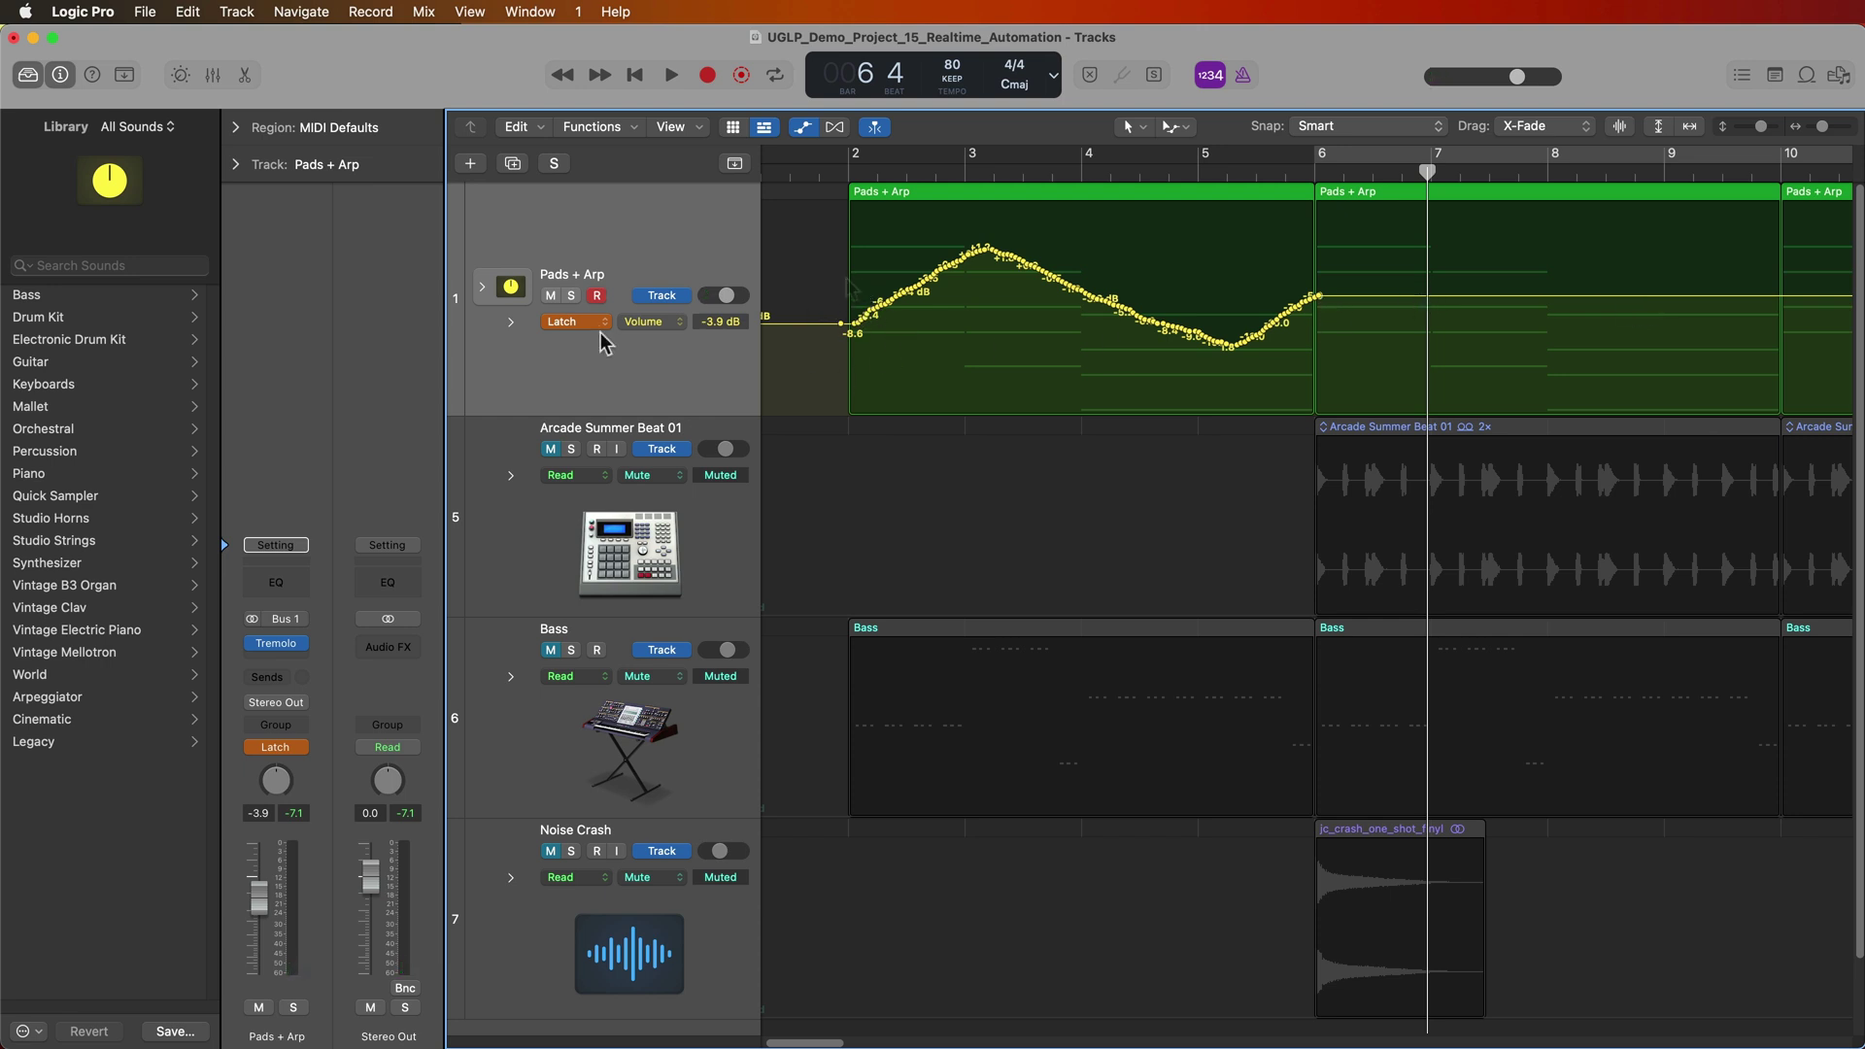
- Add a Pan automation sub-lane for Pads + Arp and rewind to bar 1 beat 4
click(607, 367)
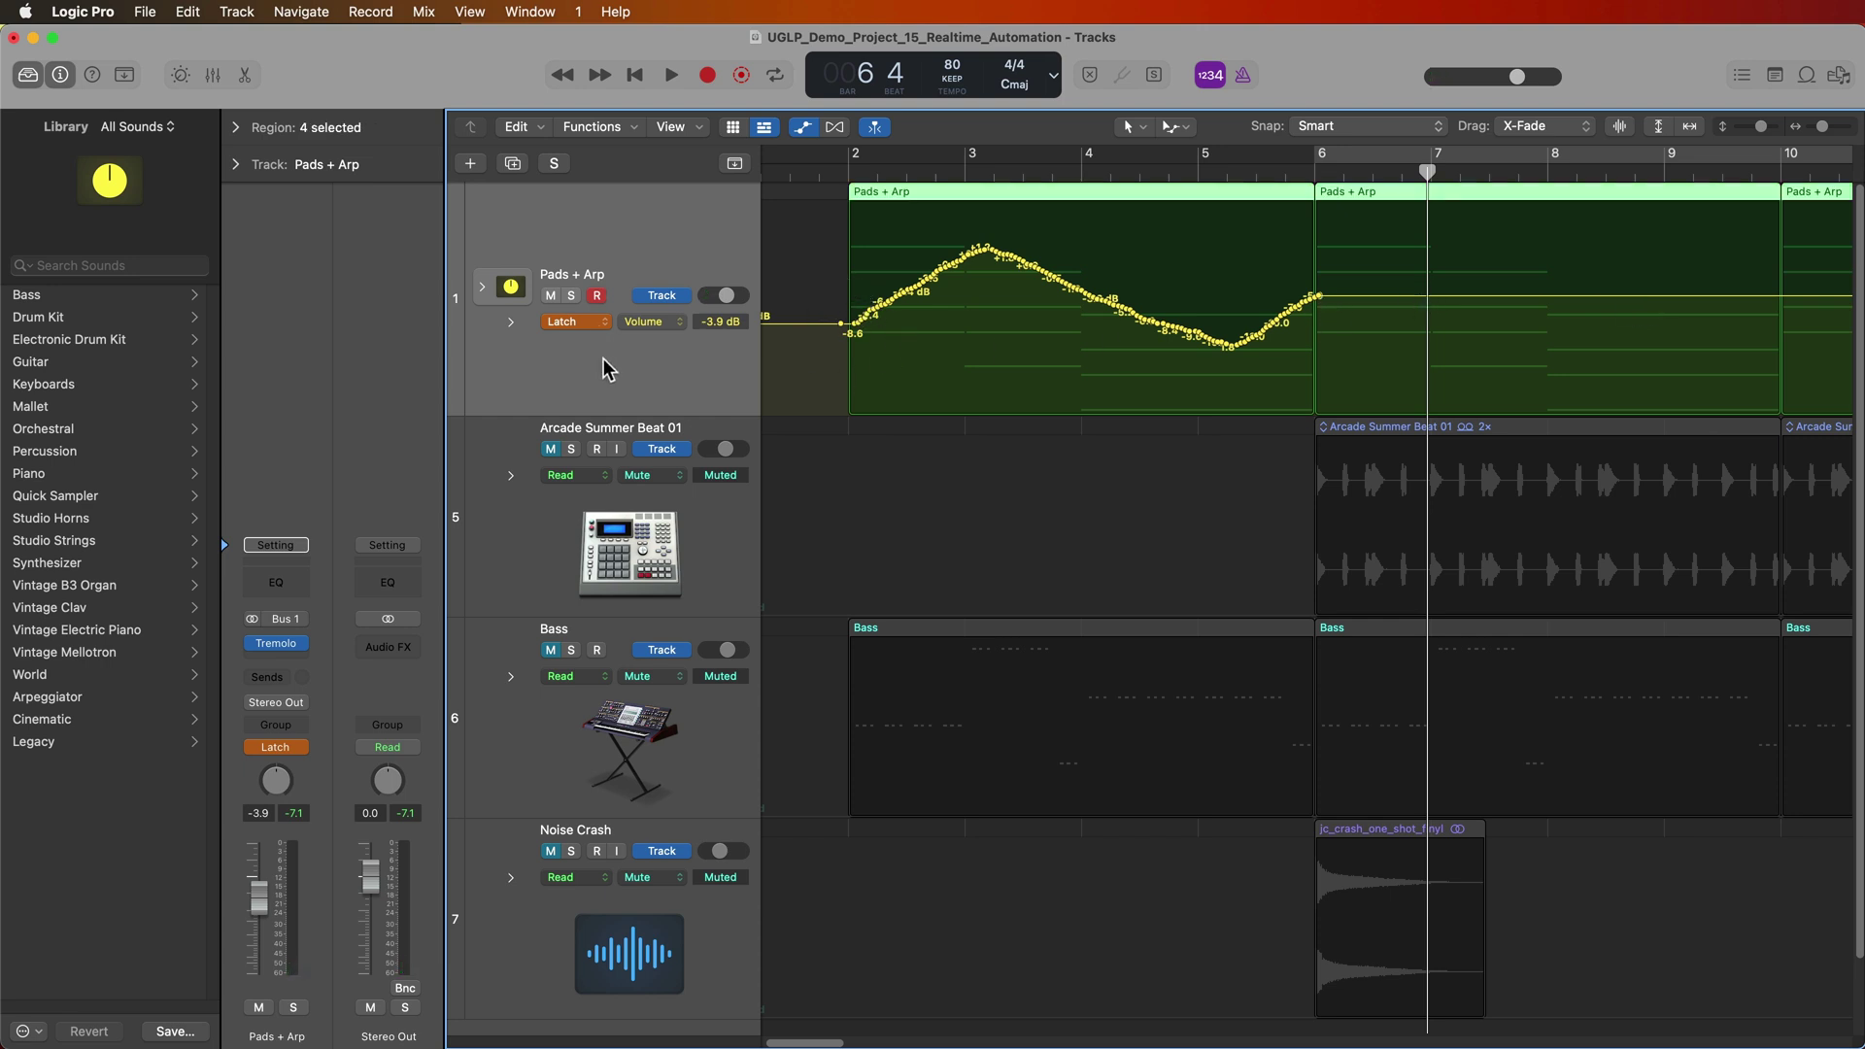
click(511, 324)
click(626, 529)
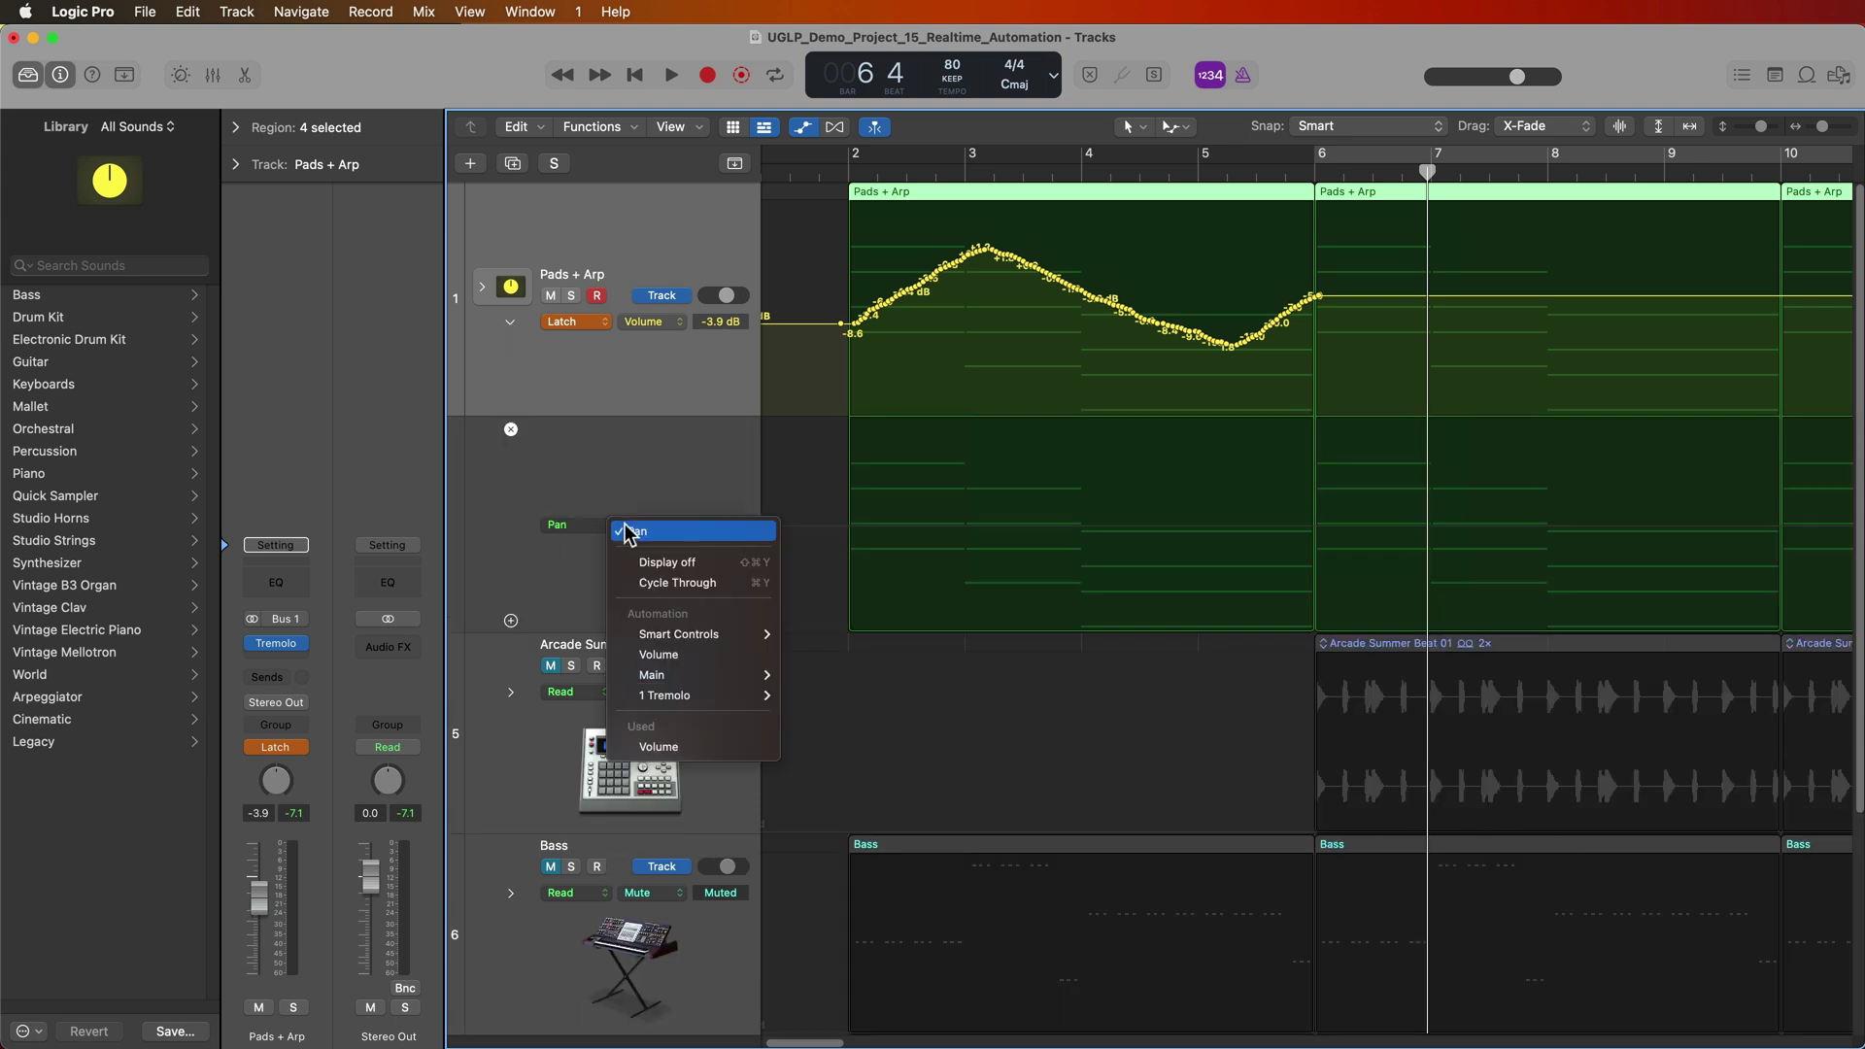
click(667, 477)
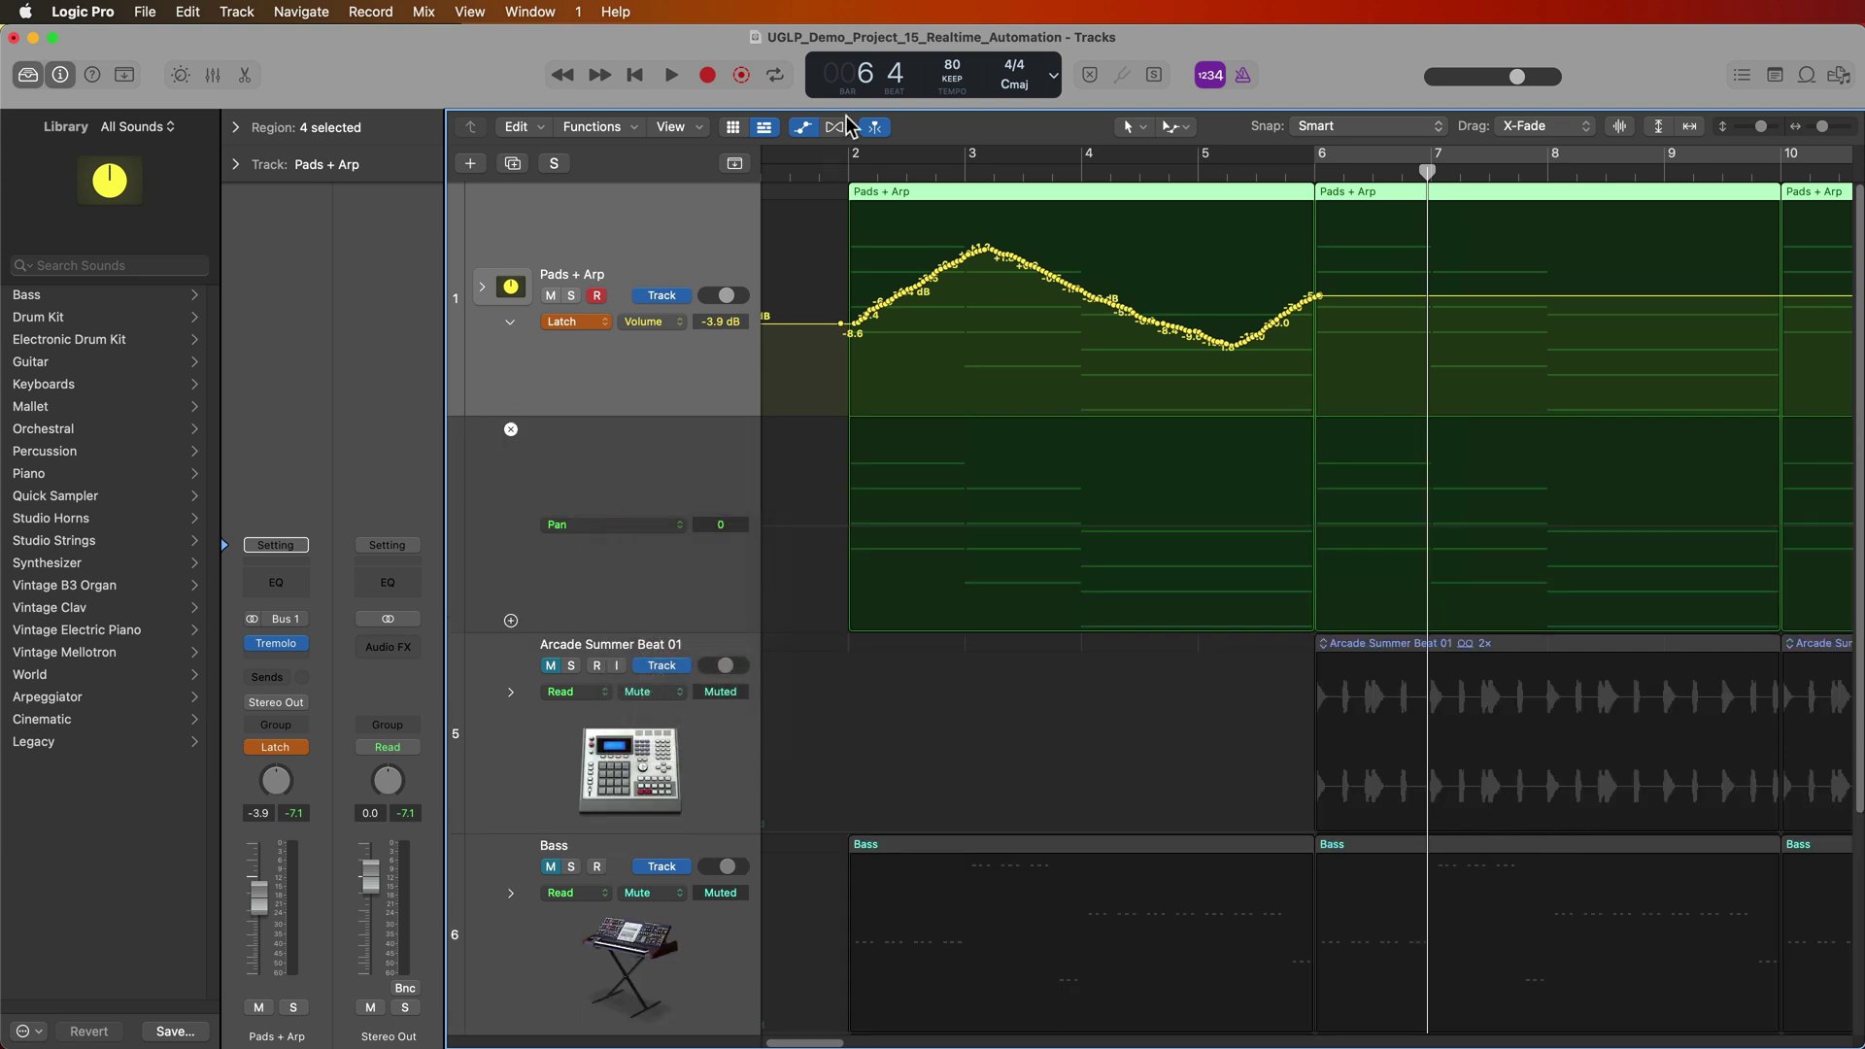
click(828, 171)
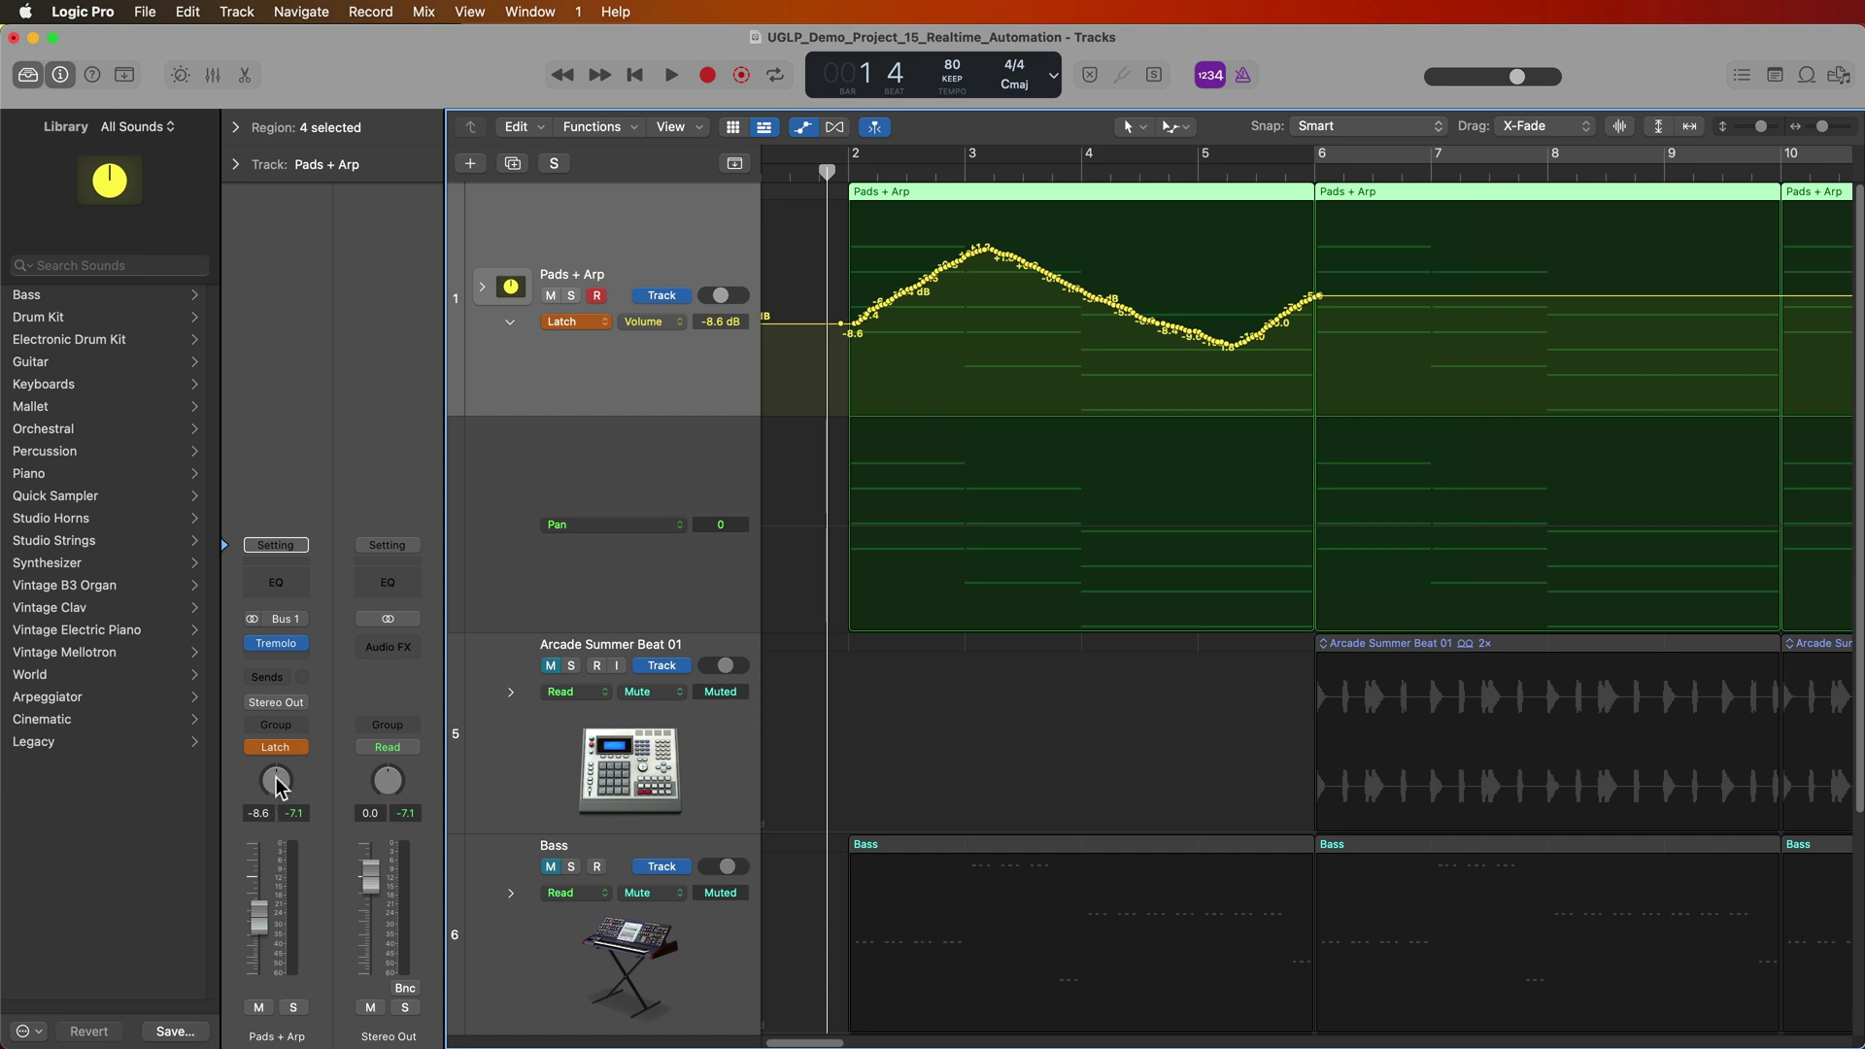
- Record a back-and-forth pan sweep on Pads + Arp, then return to bar 1 beat 4
key(space)
mouse_move(277, 783)
mouse_down()
mouse_move(277, 840)
mouse_move(277, 763)
mouse_move(277, 854)
mouse_move(292, 772)
mouse_up()
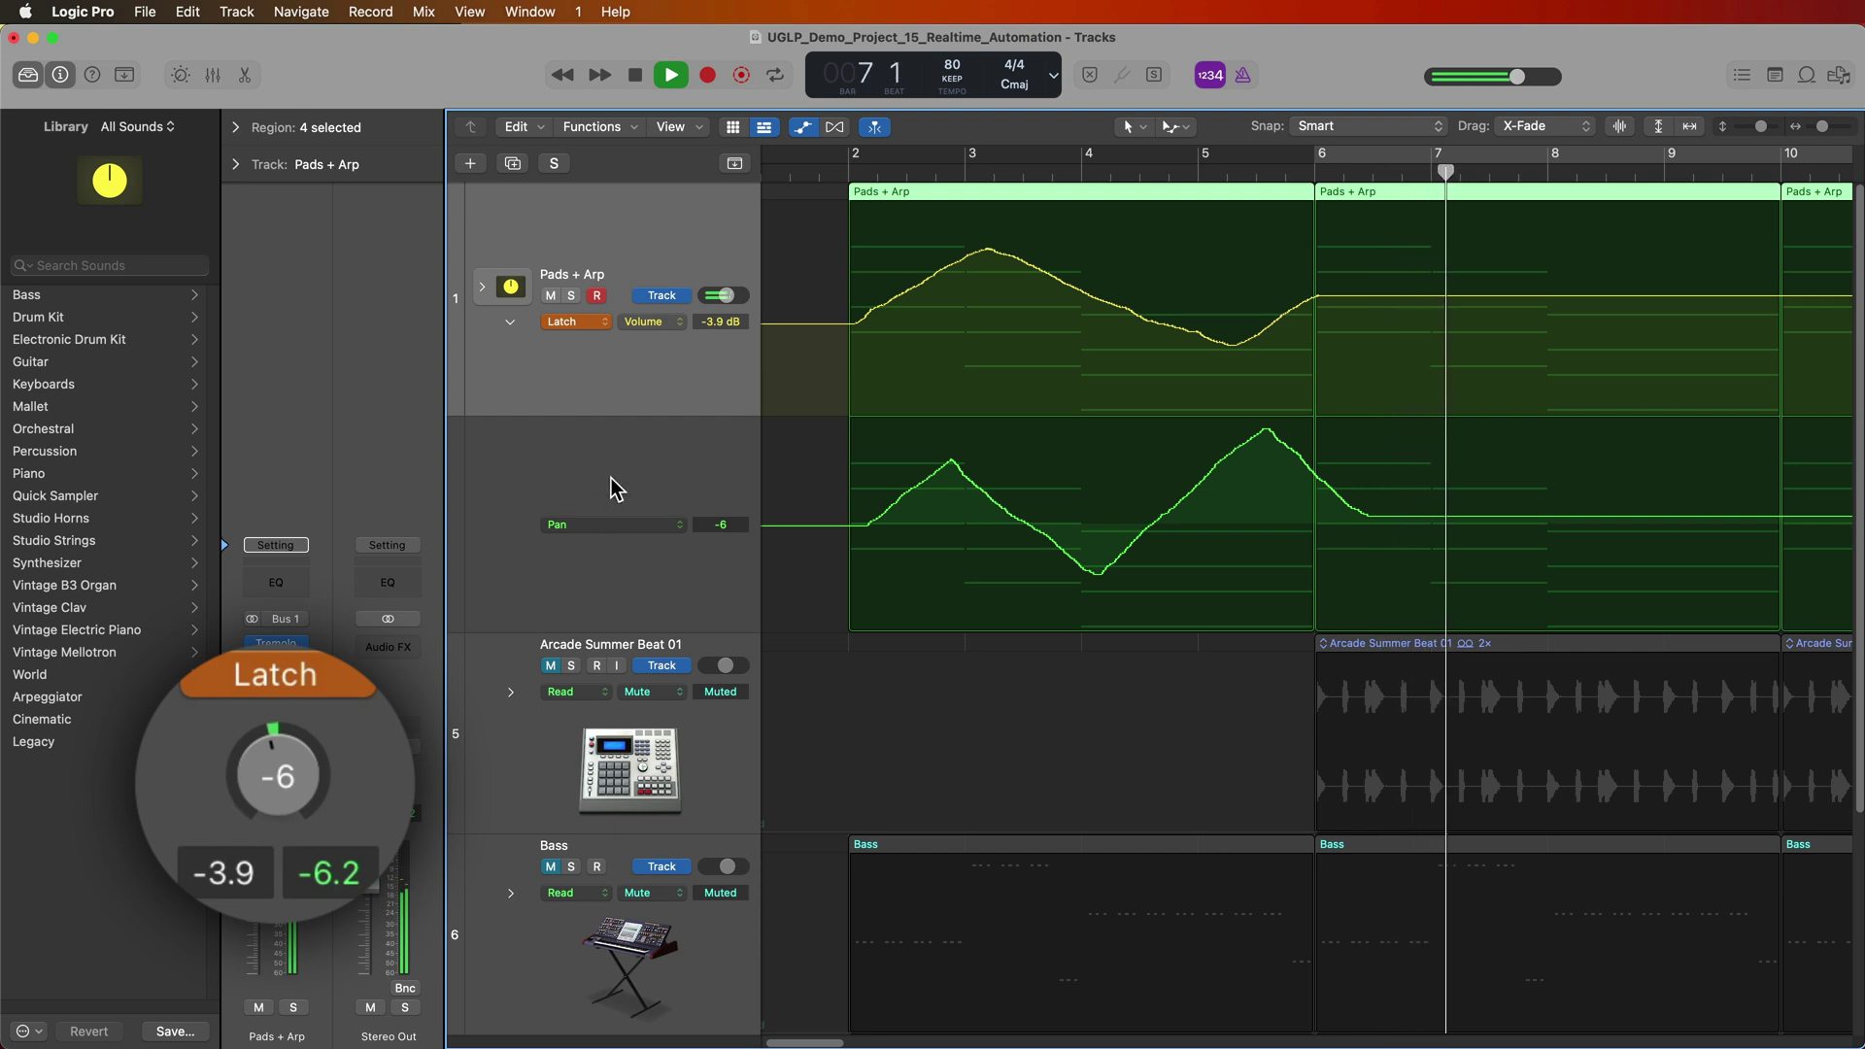
key(space)
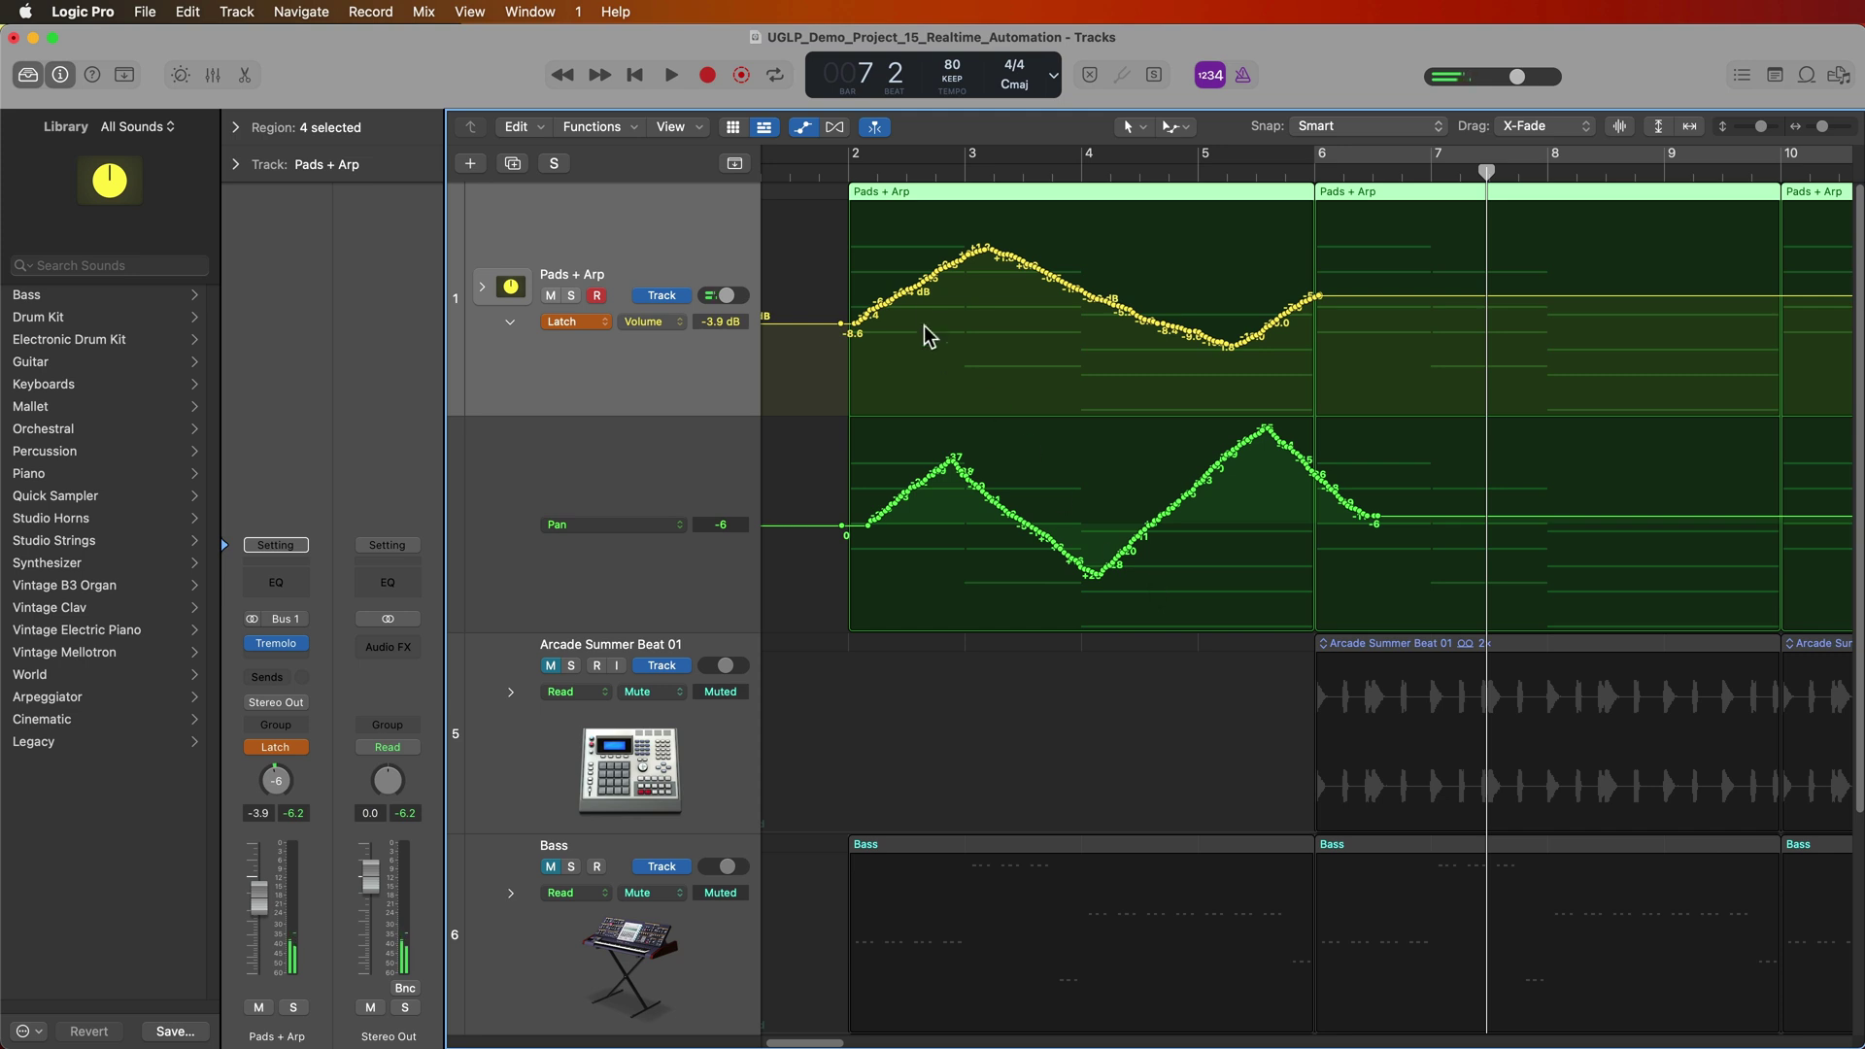
click(820, 171)
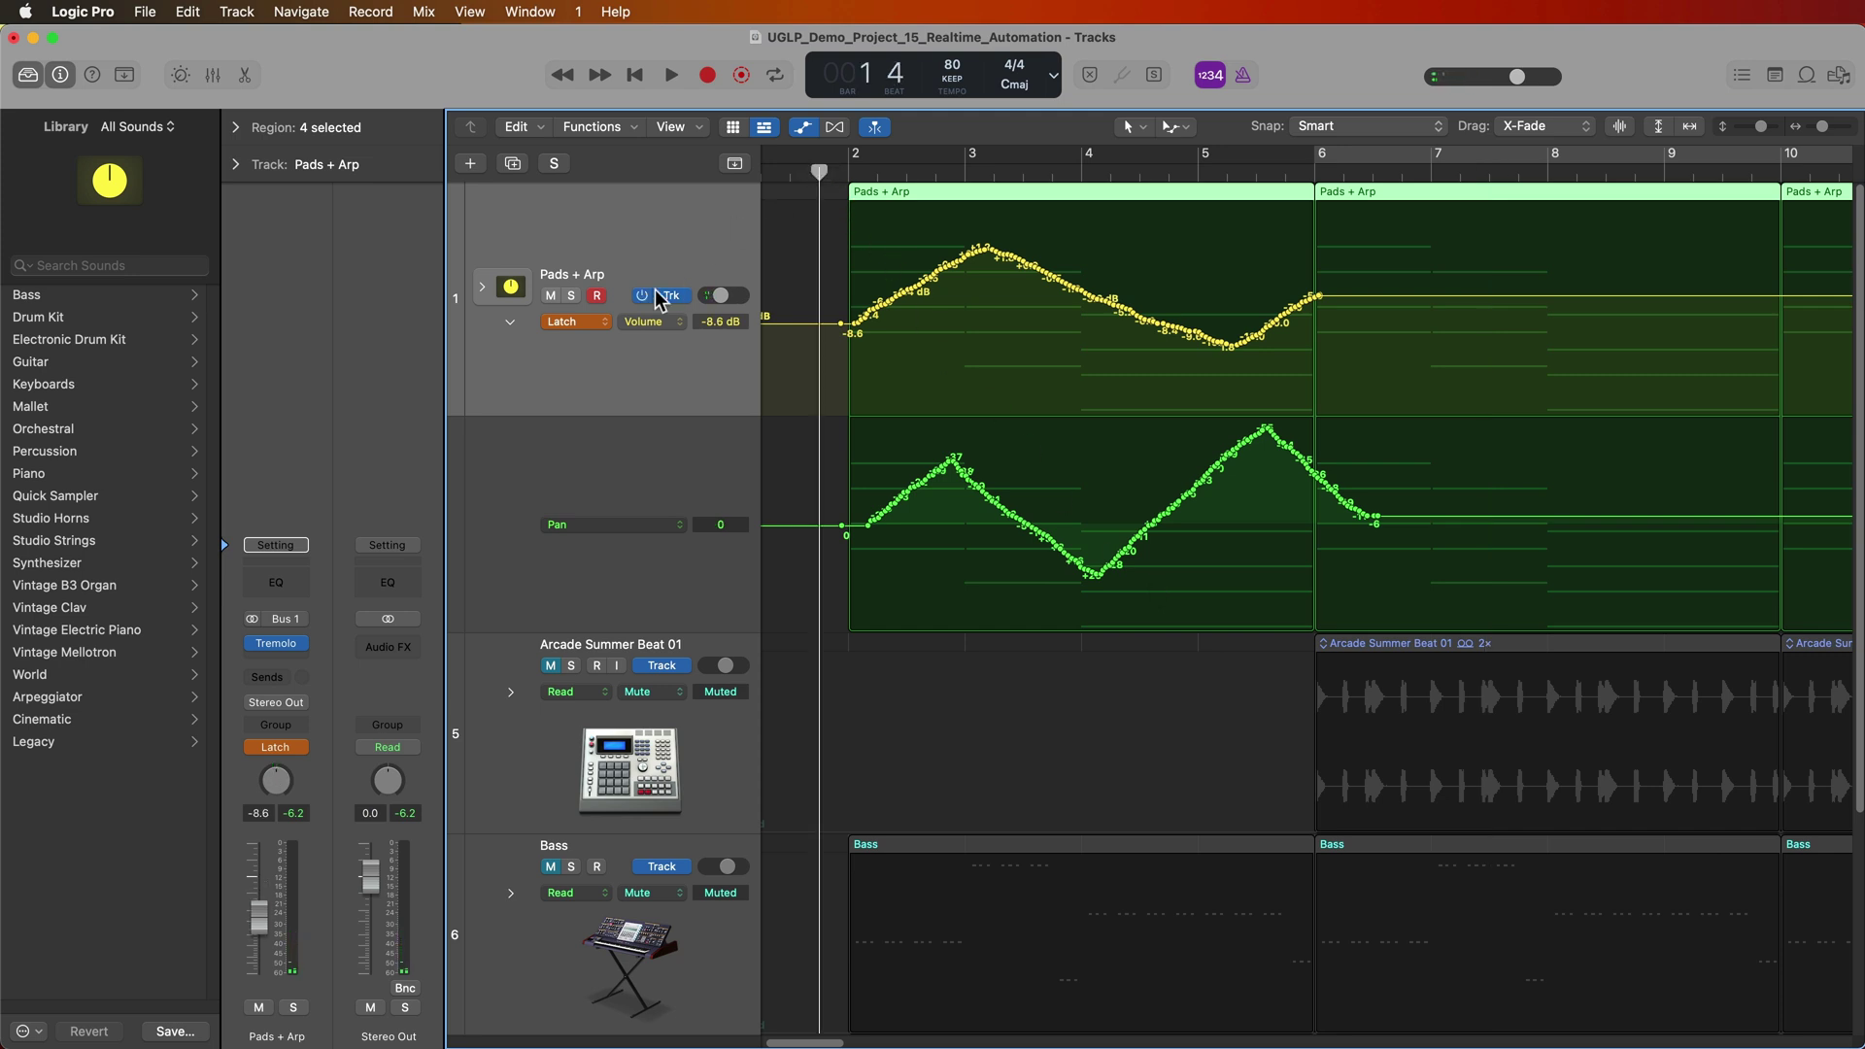
- Set the Pads + Arp automation mode back to Read
click(599, 323)
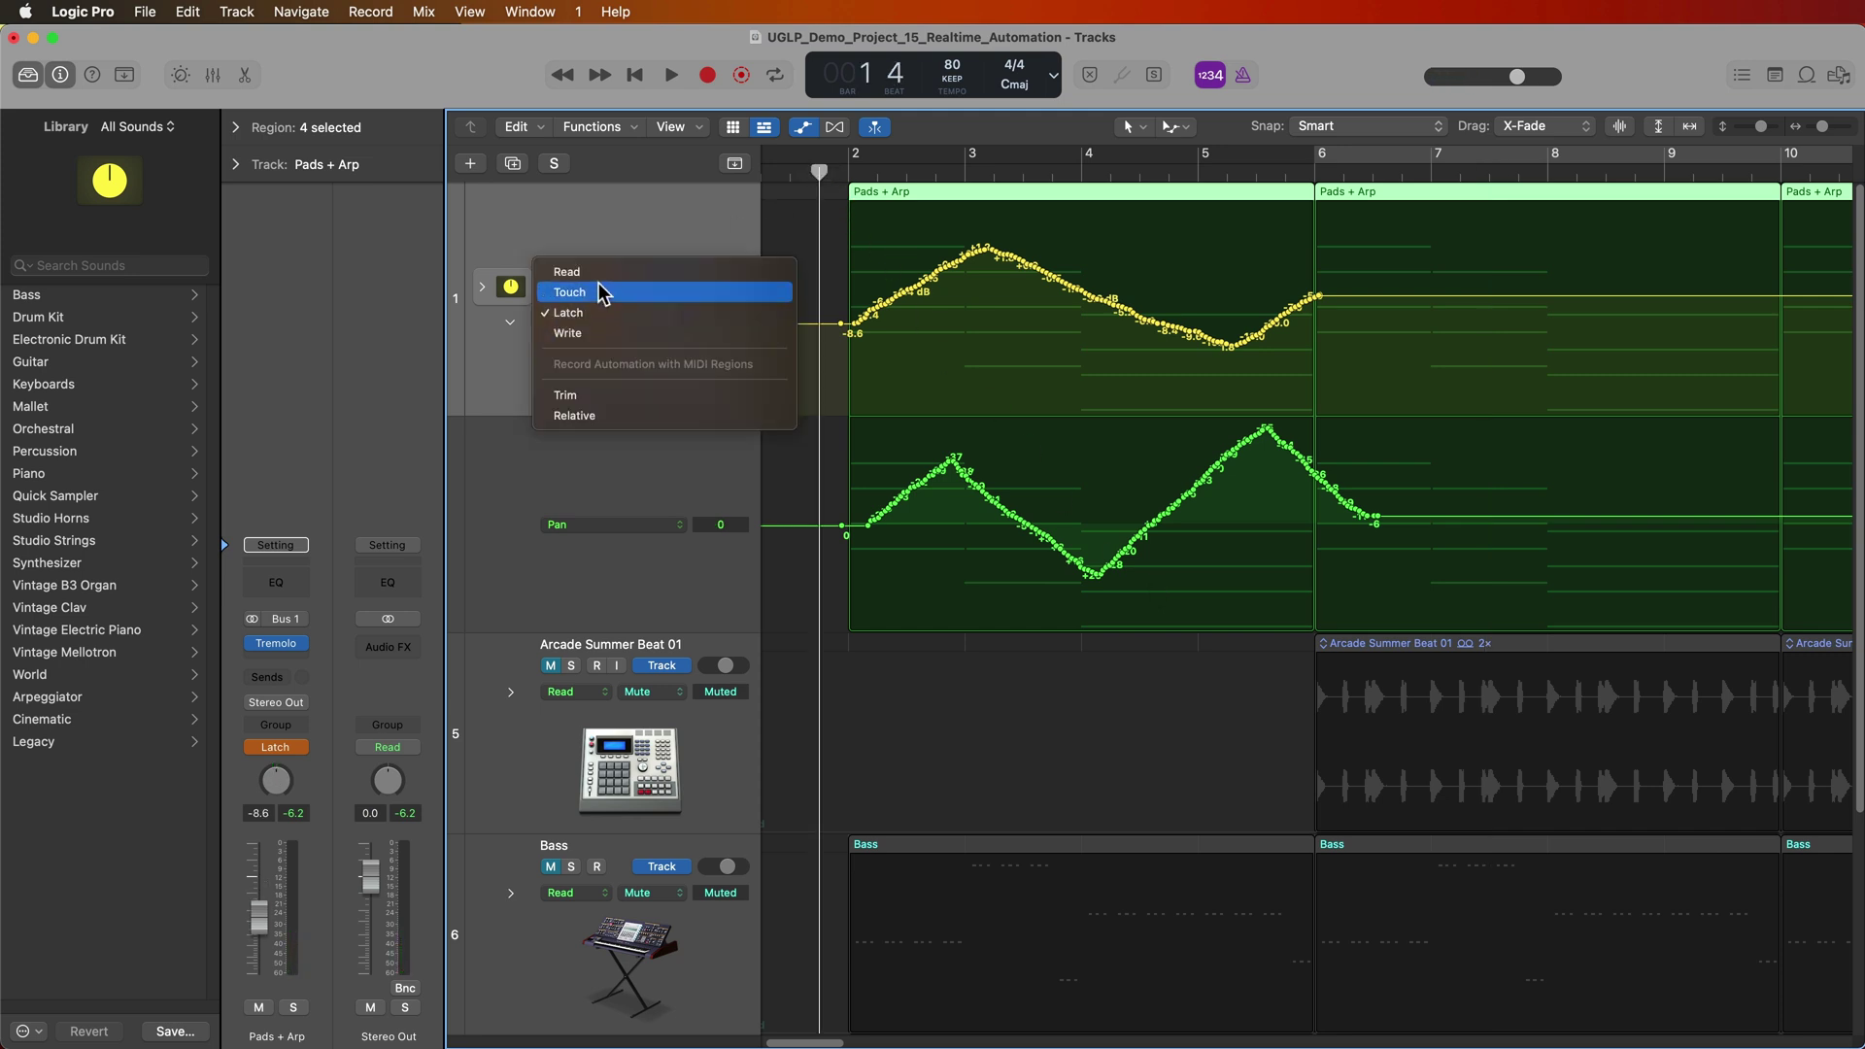
click(602, 273)
click(599, 323)
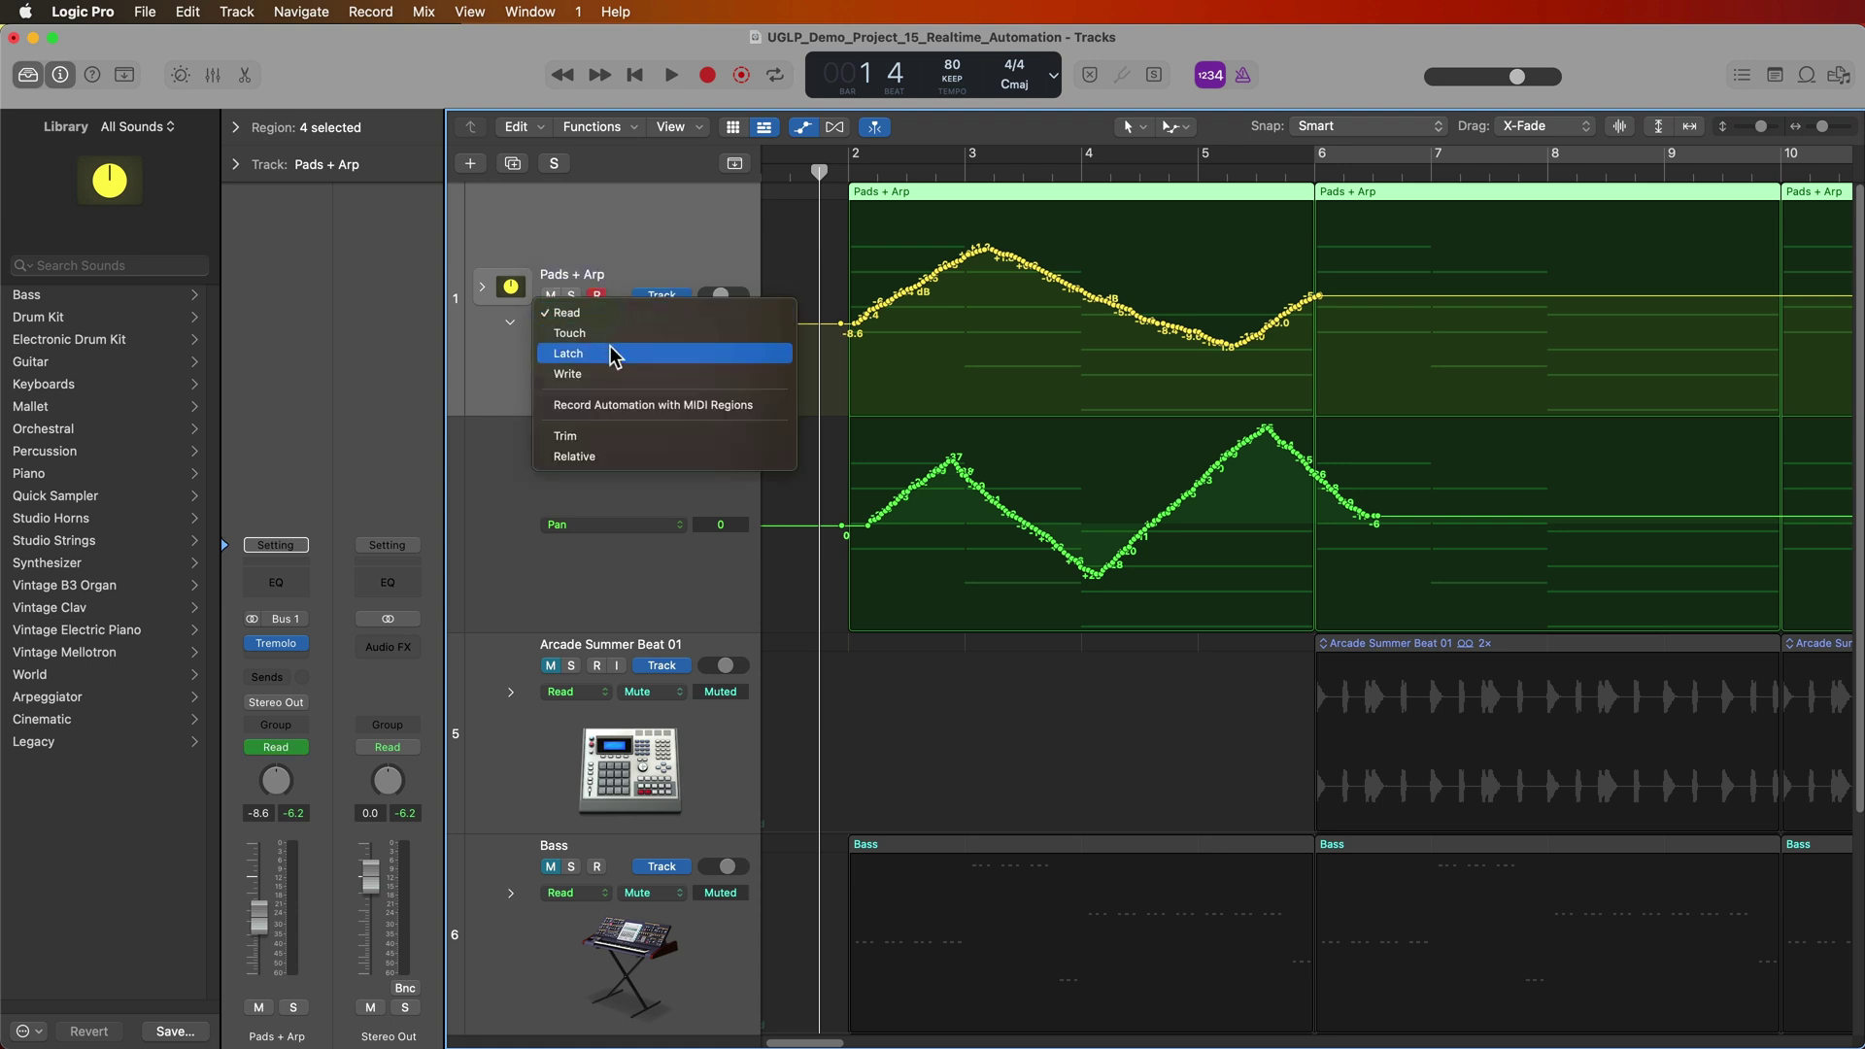
click(640, 233)
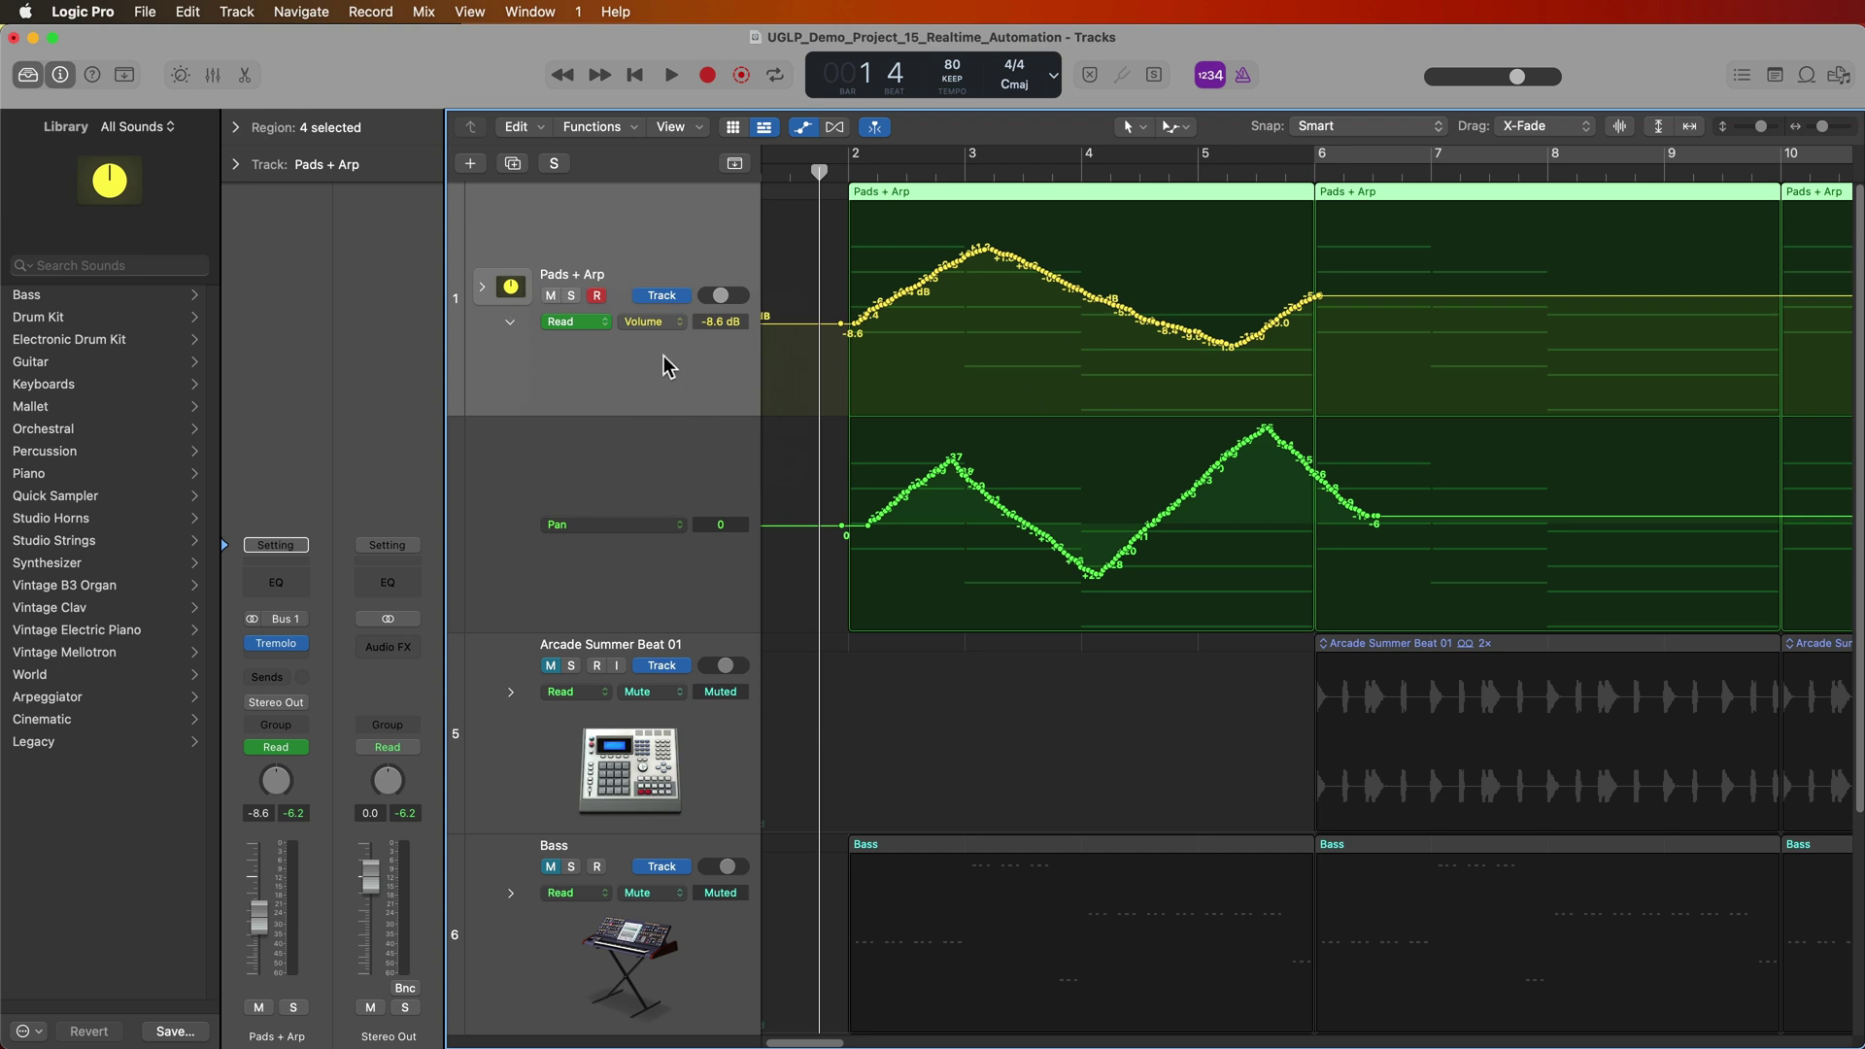
- Choose Write from the Pads + Arp automation mode menu and OK the warning
click(602, 325)
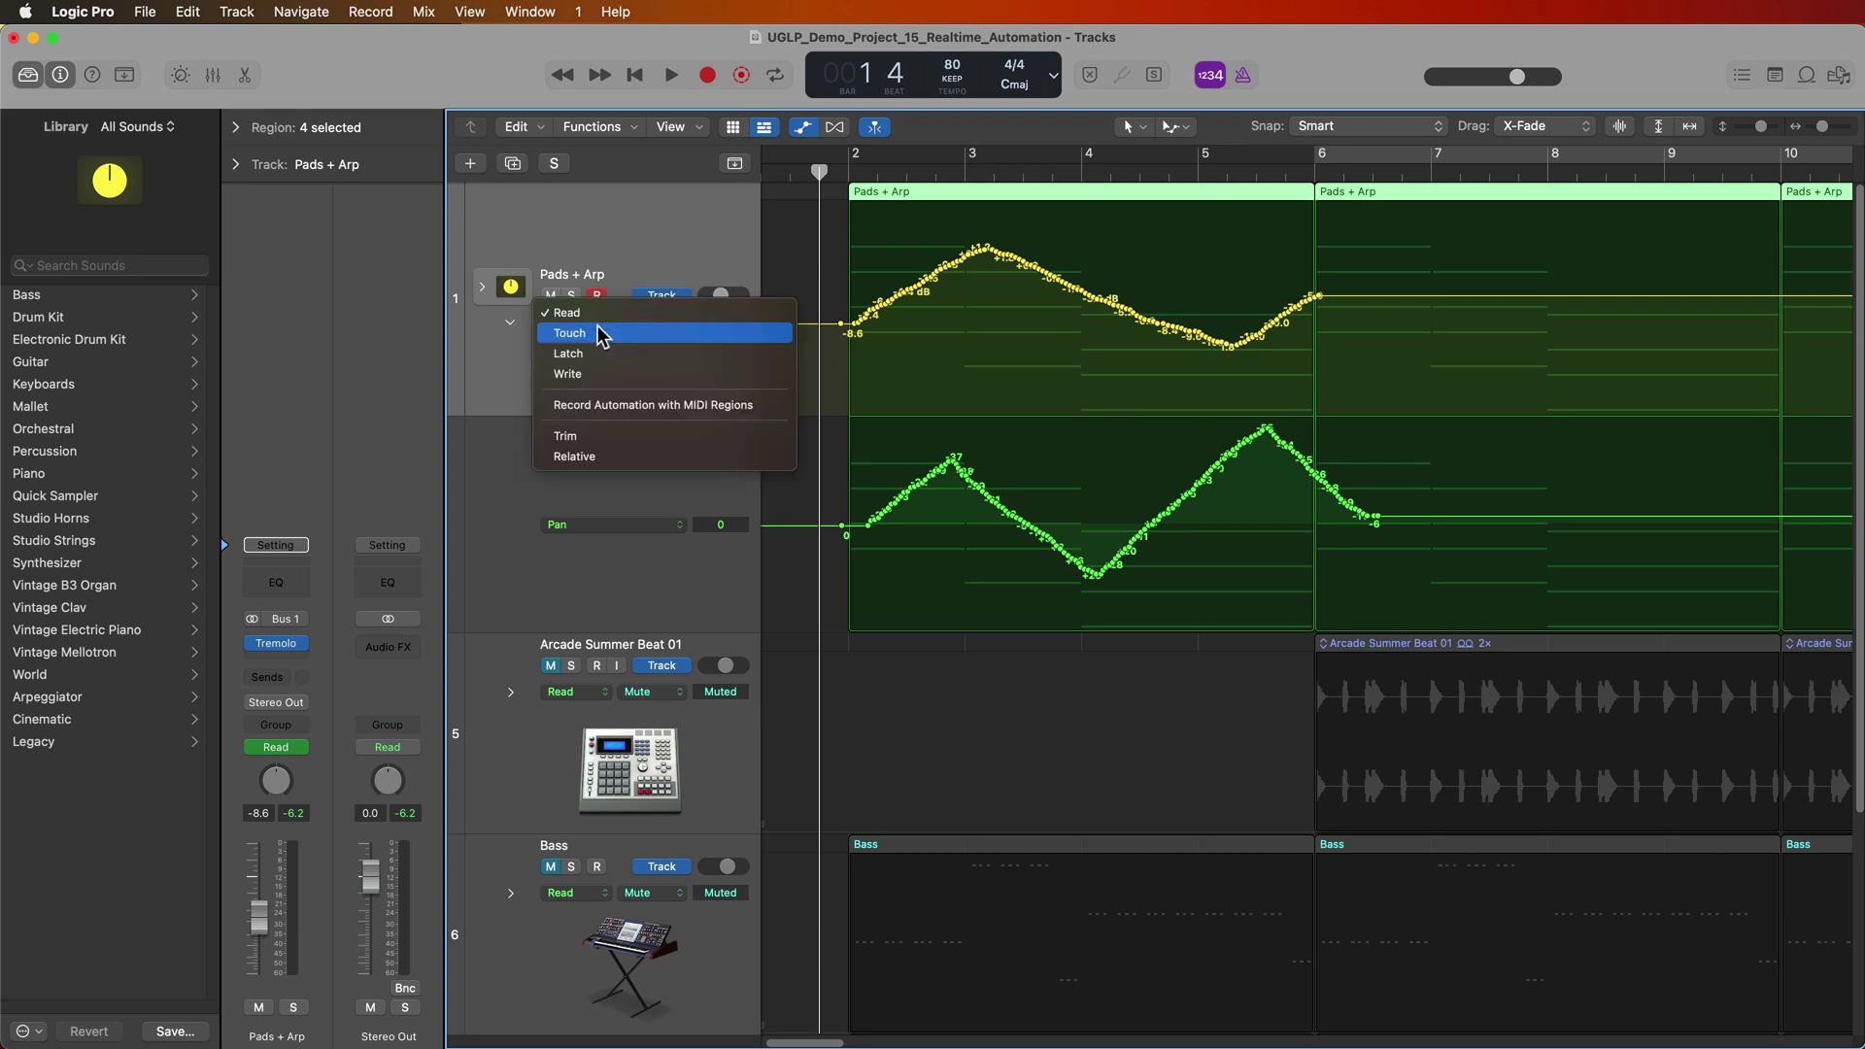
click(600, 377)
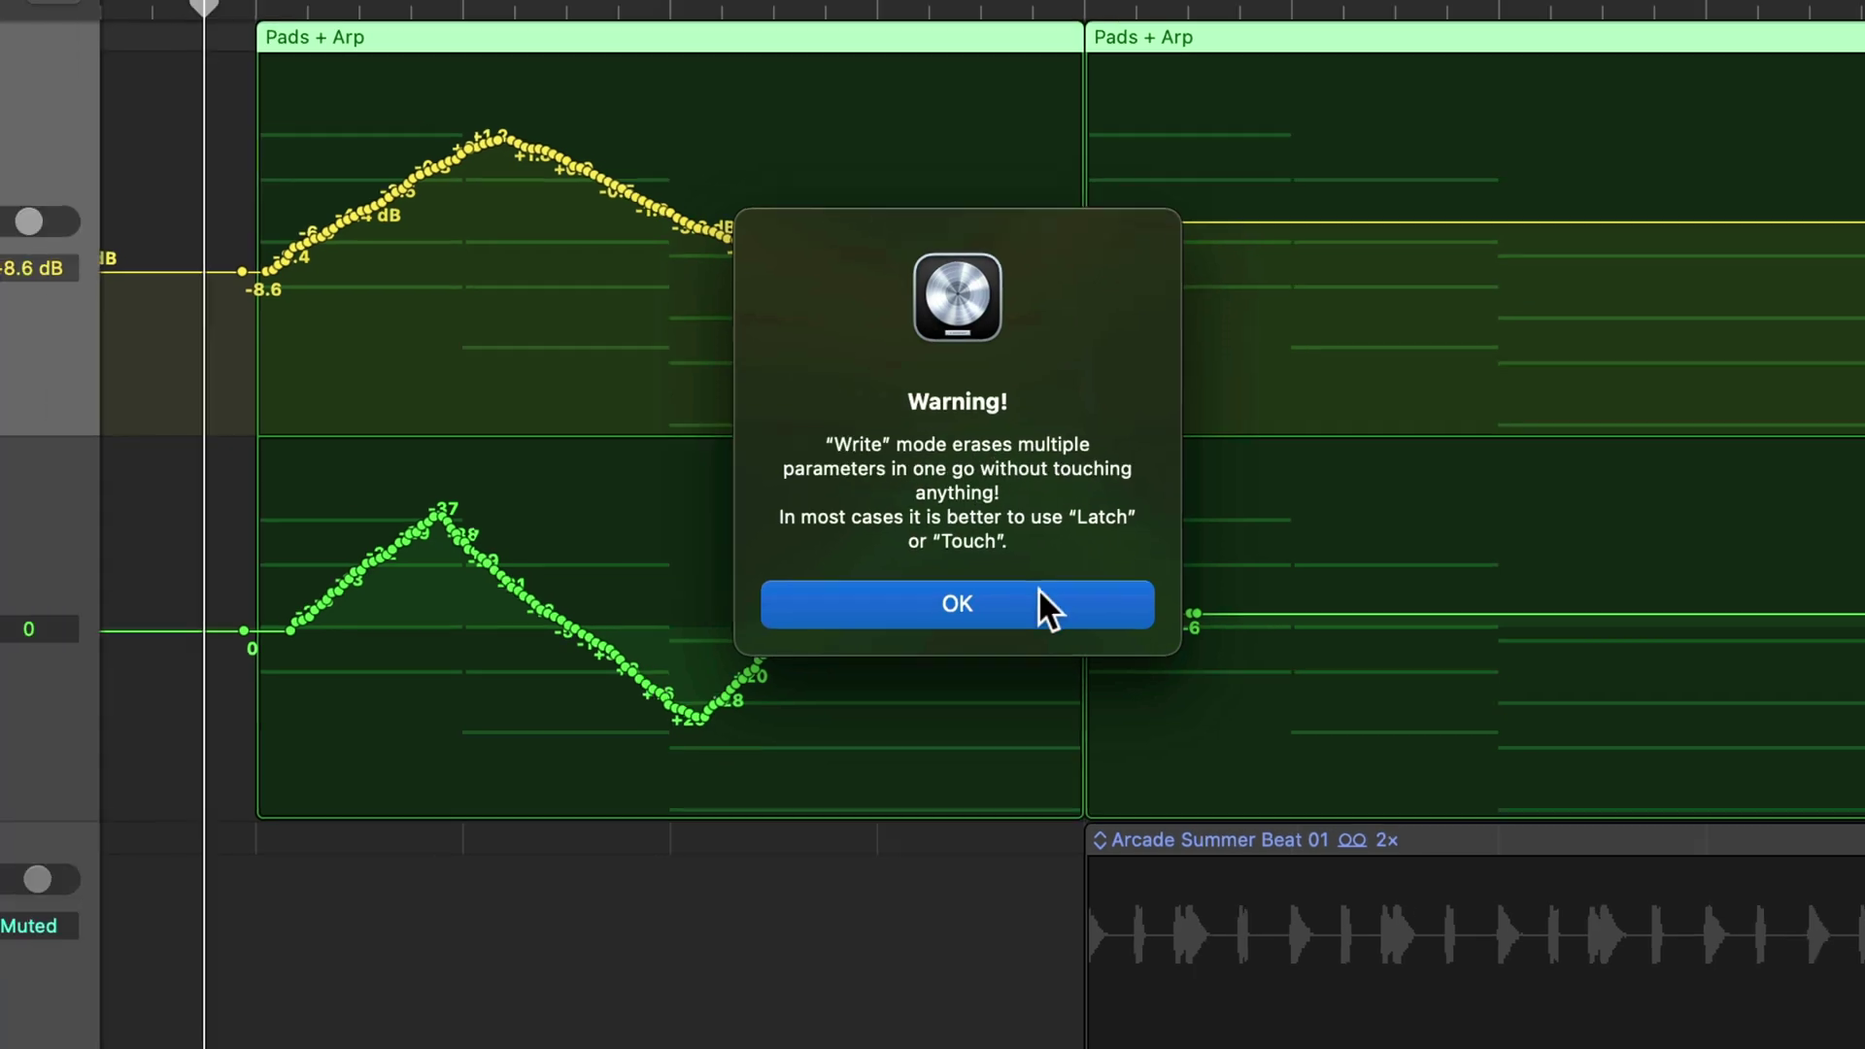
click(1039, 593)
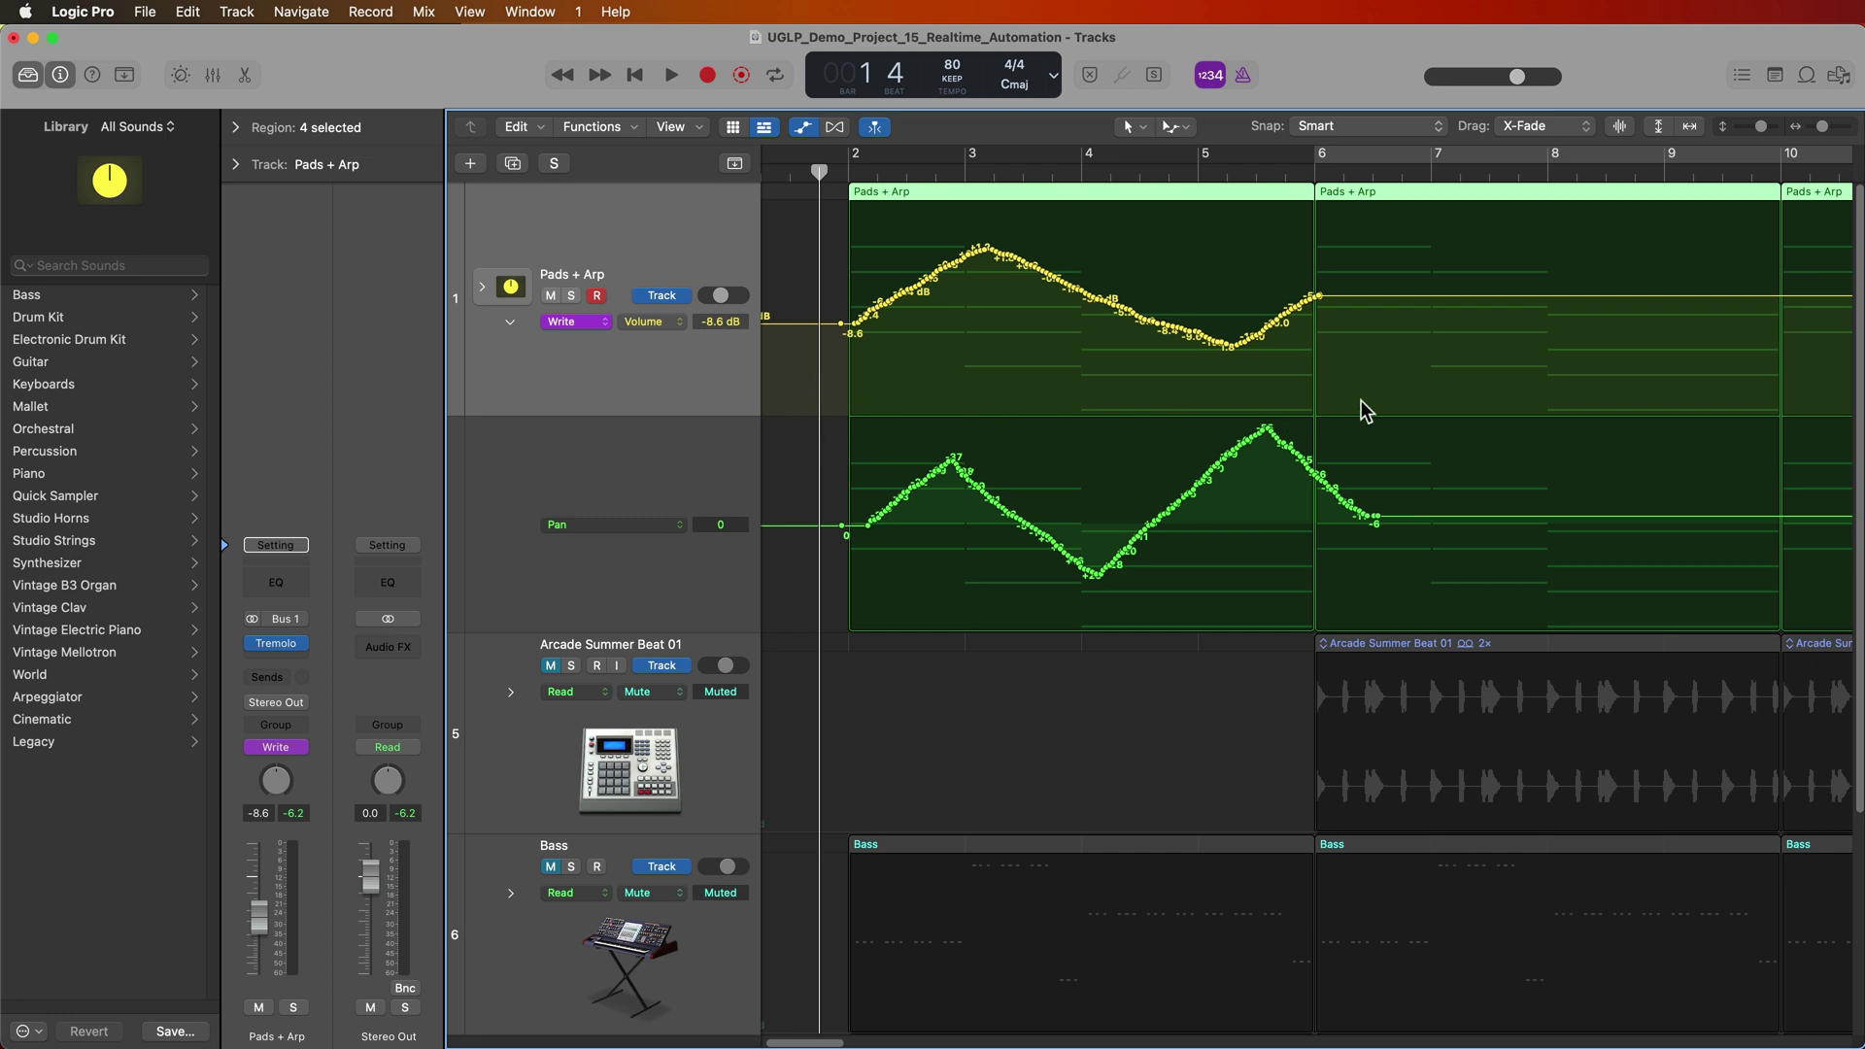
- Run a short Write pass from bar 3, then undo the flat automation it wrote
drag(1364, 379, 1069, 245)
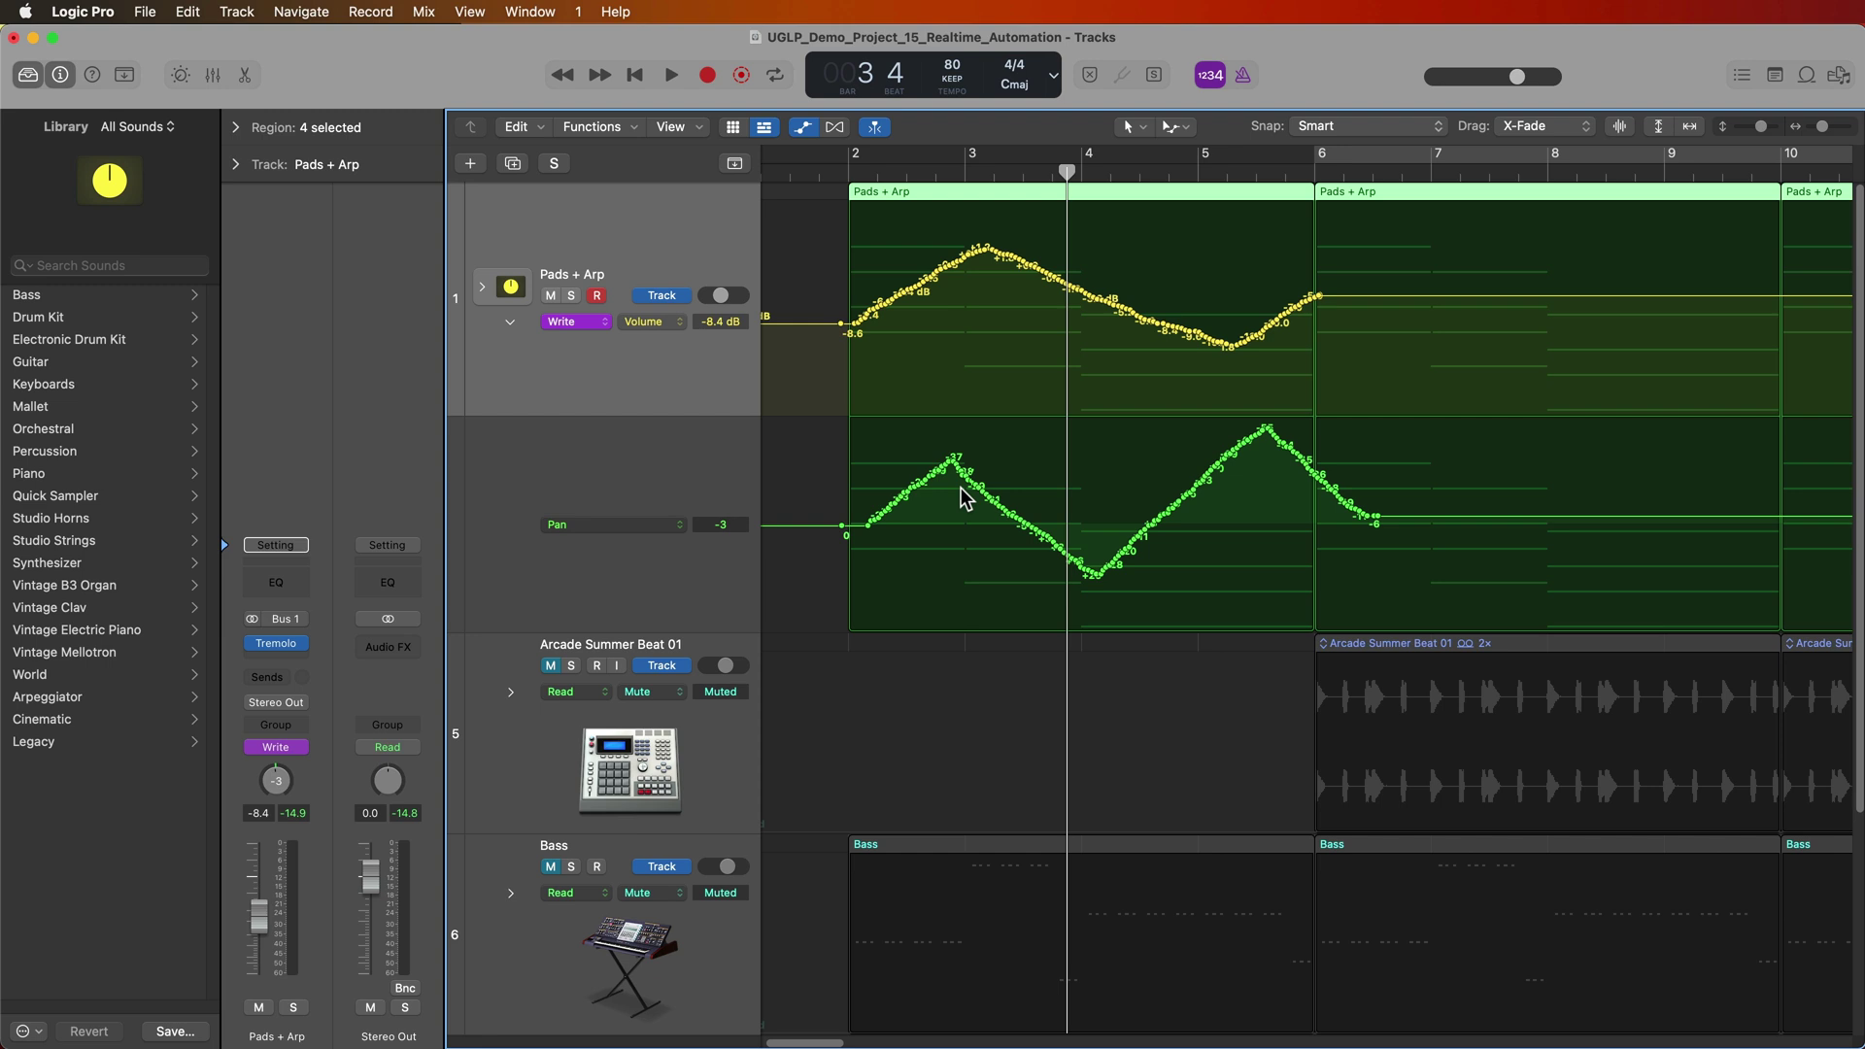
key(space)
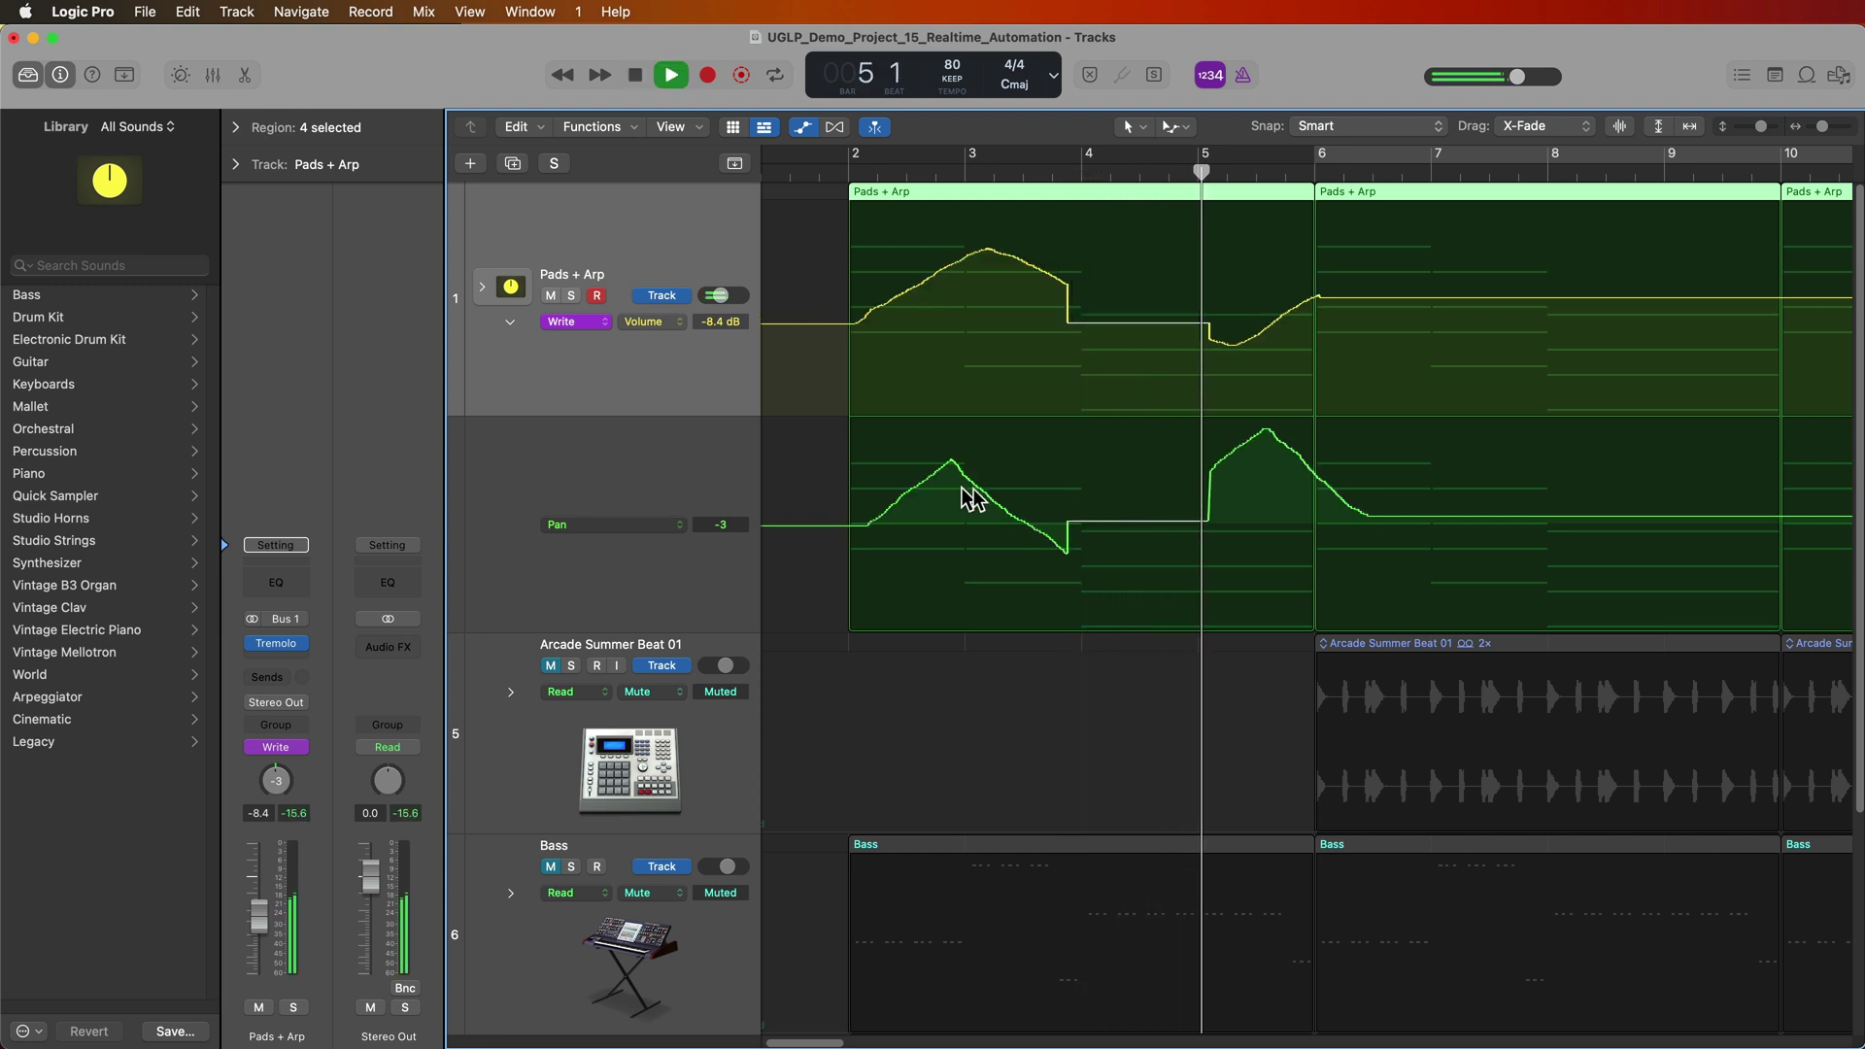
key(space)
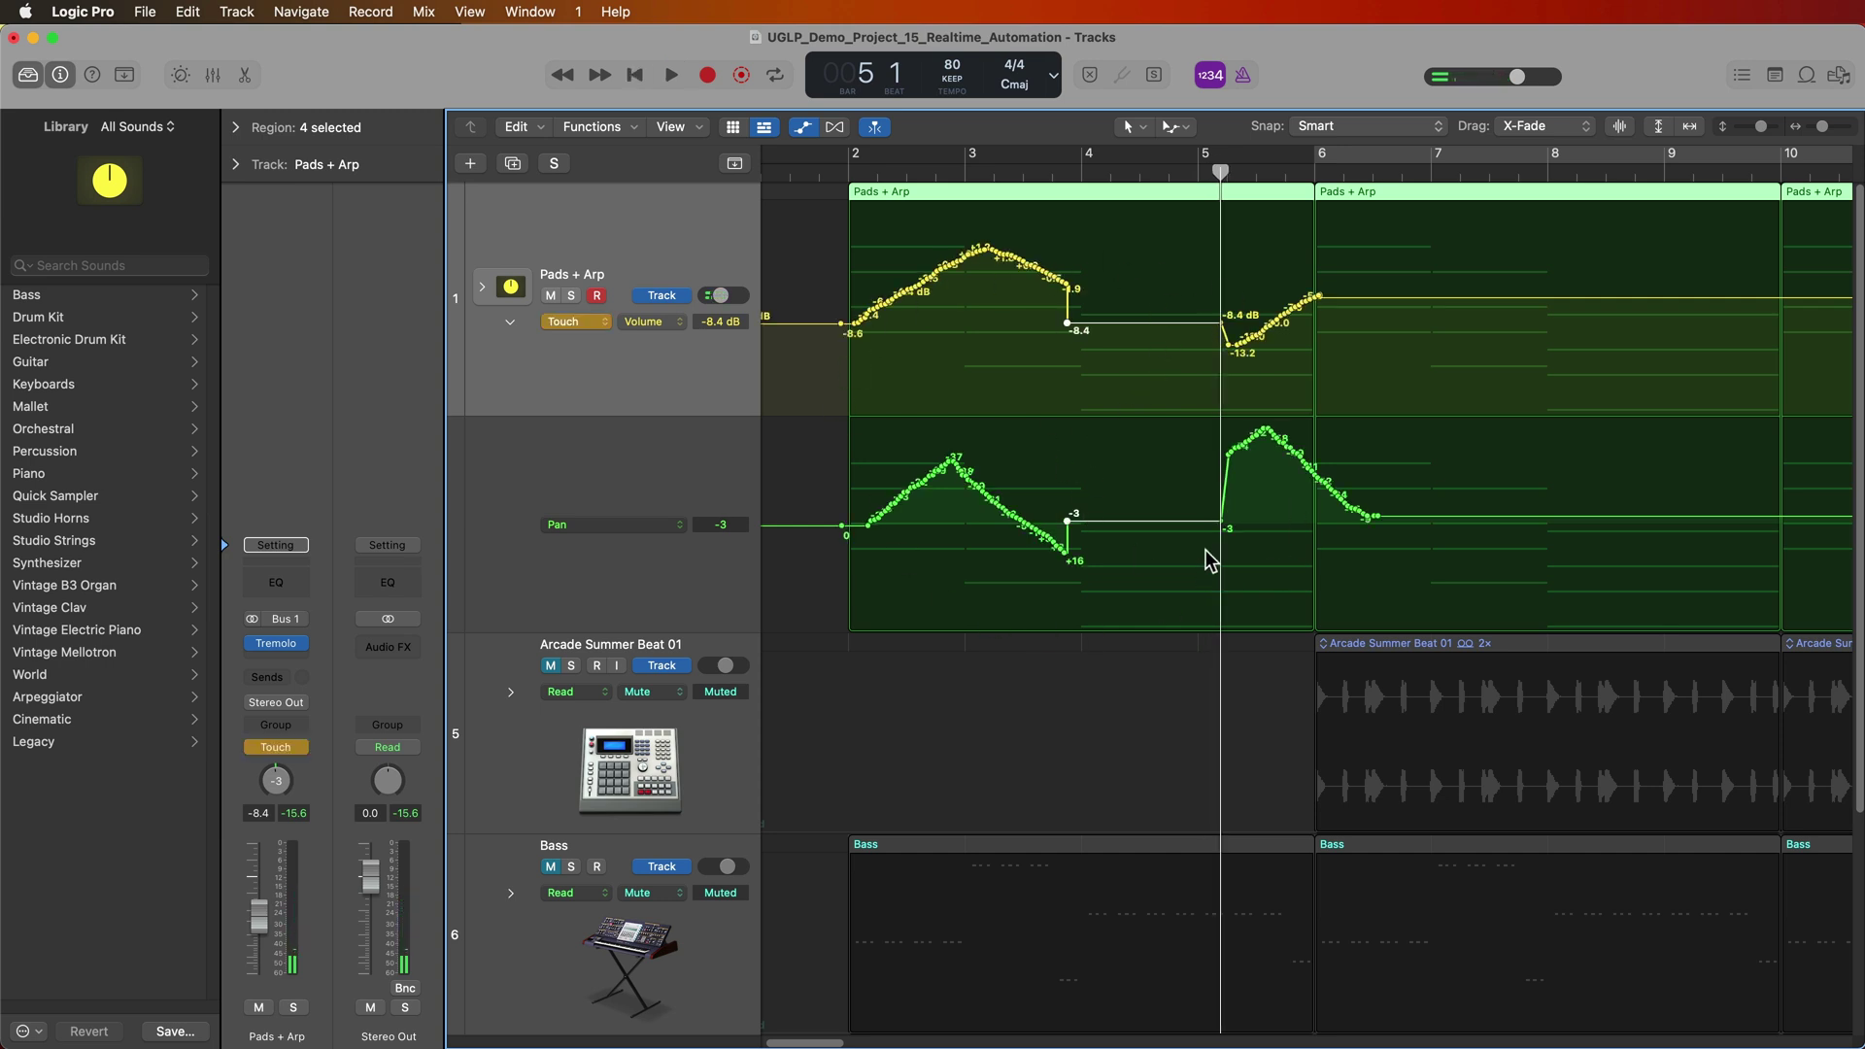
key(super+z)
key(super+z)
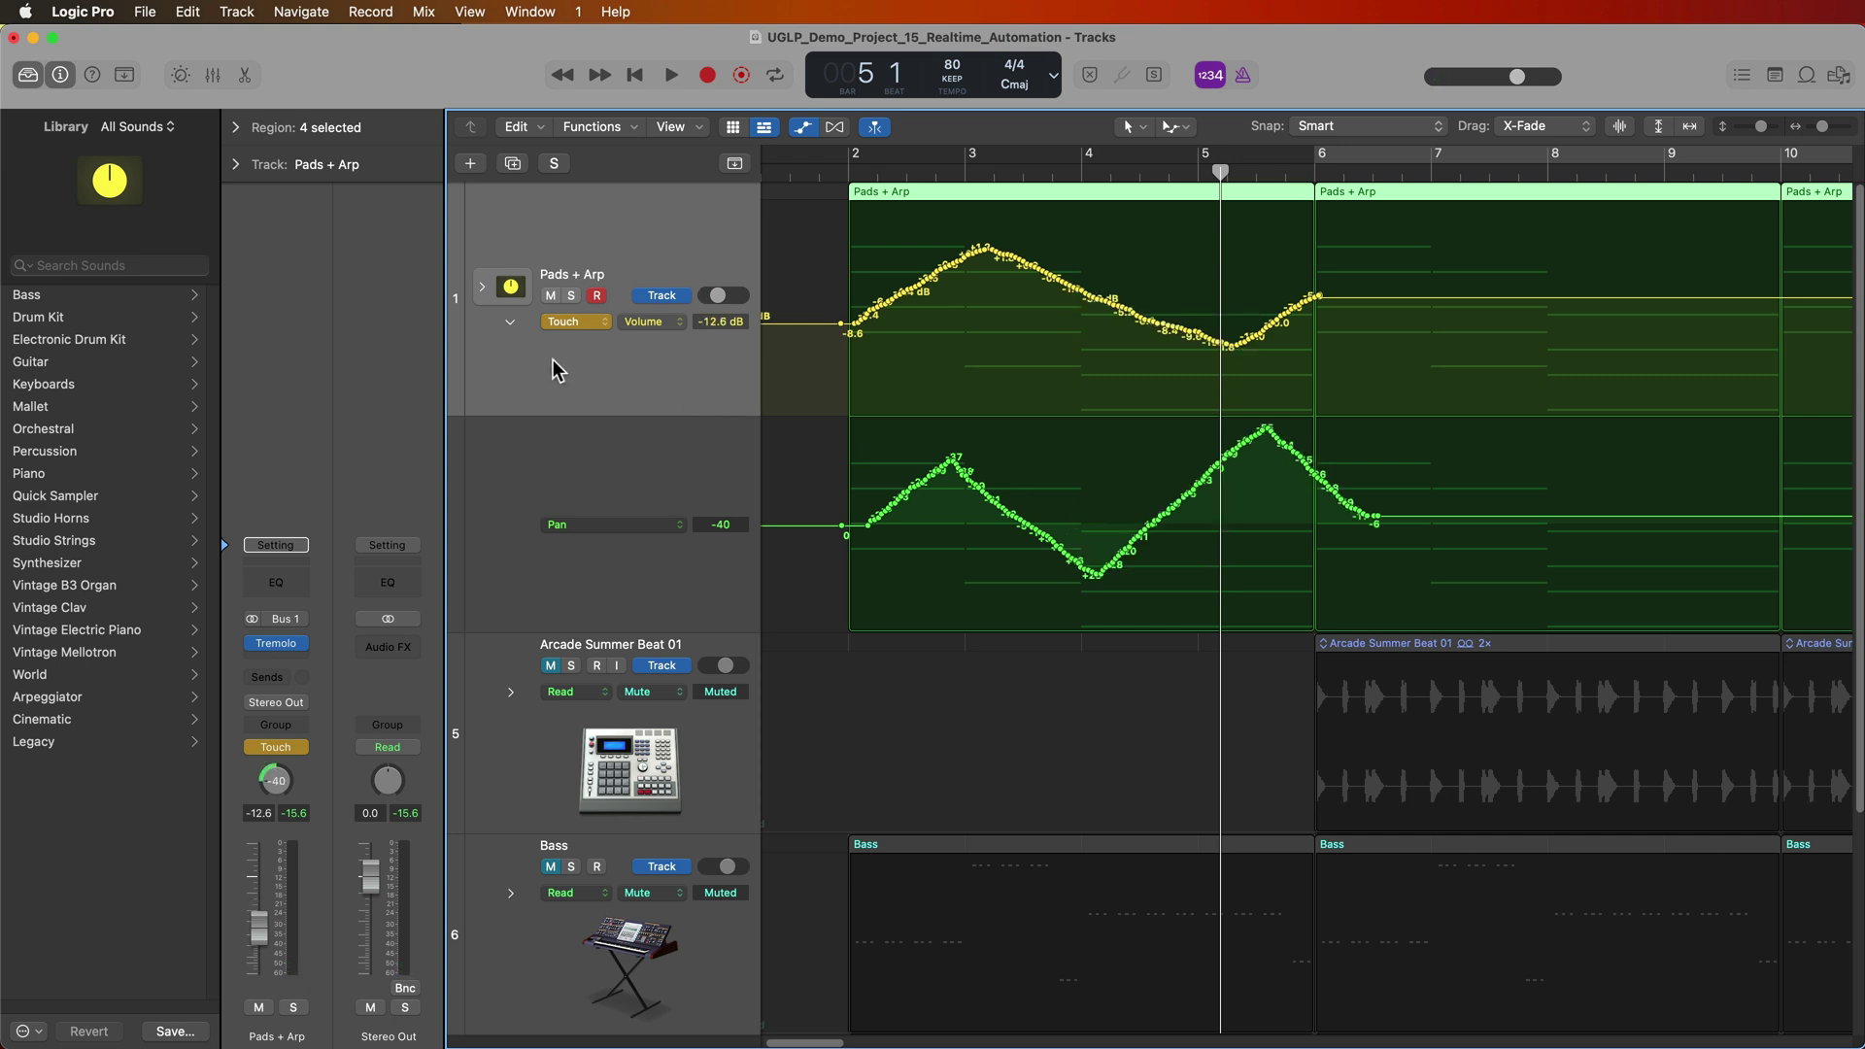
- Reselect Write mode for Pads + Arp and return the playhead to bar 1 beat 4
click(592, 324)
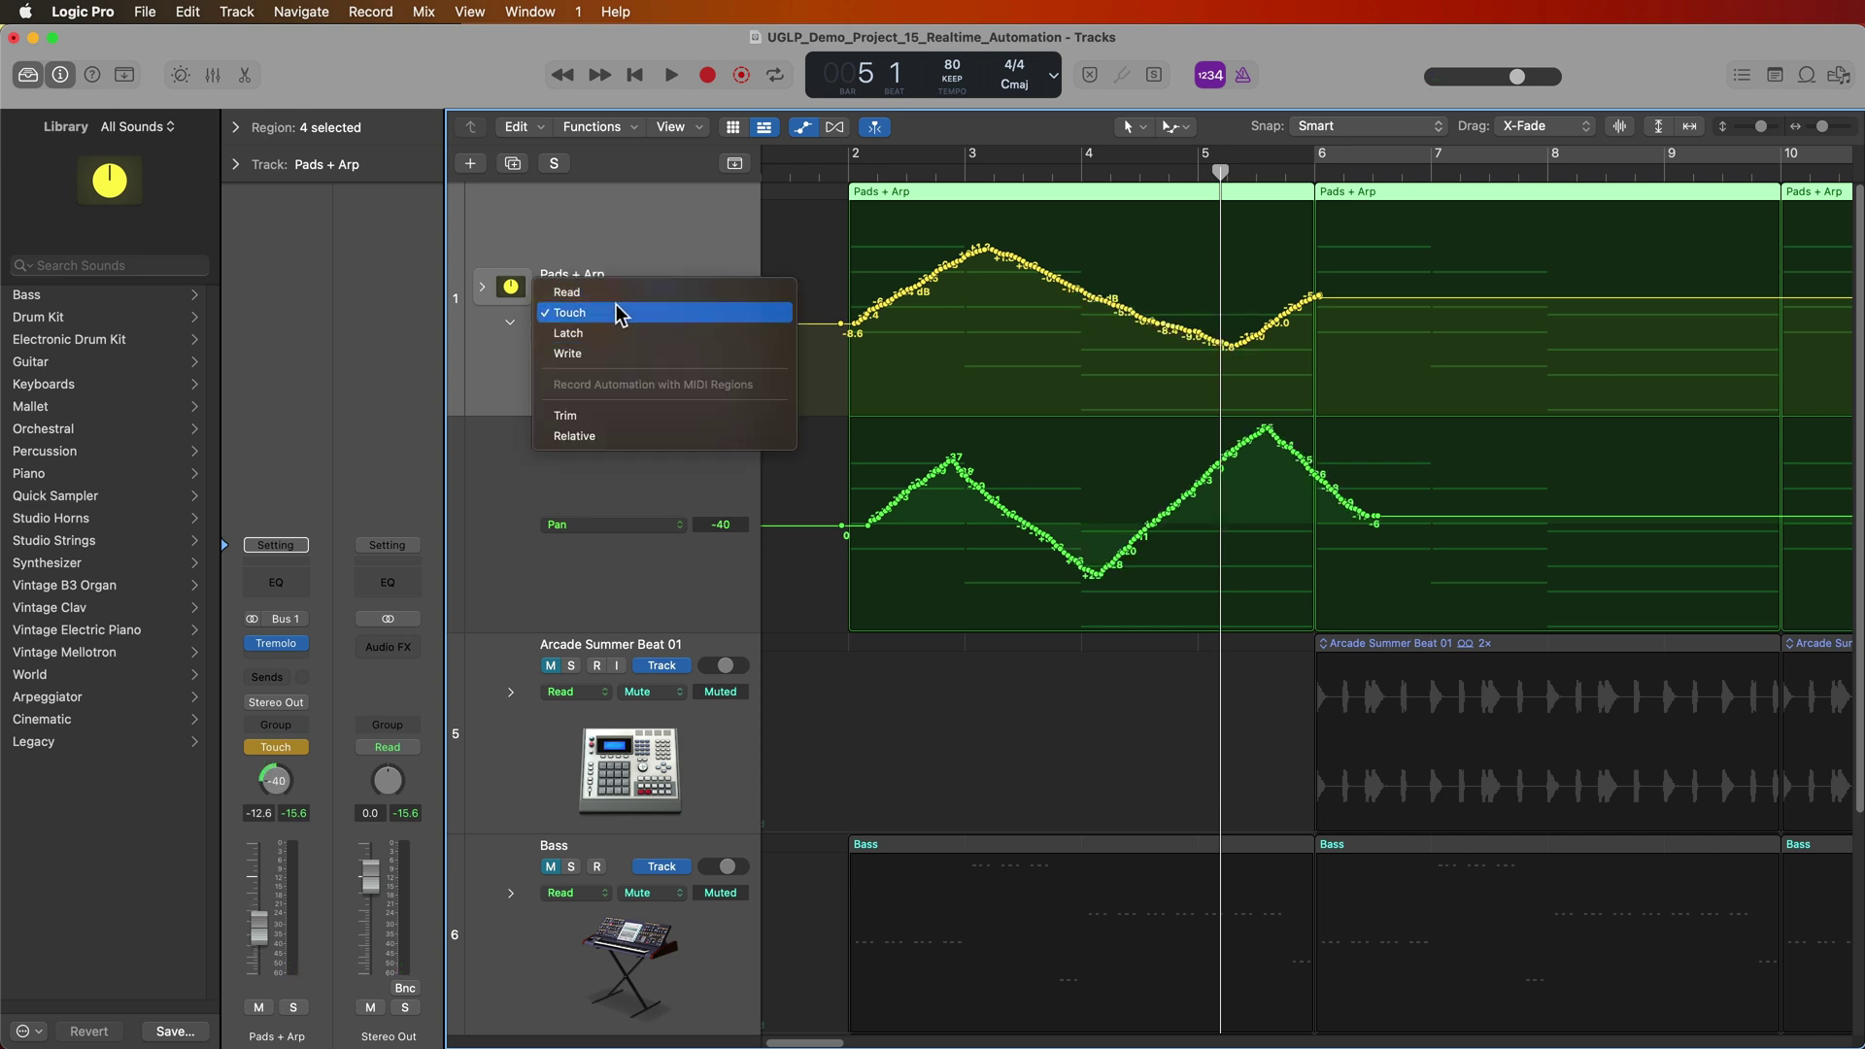
click(622, 353)
click(819, 173)
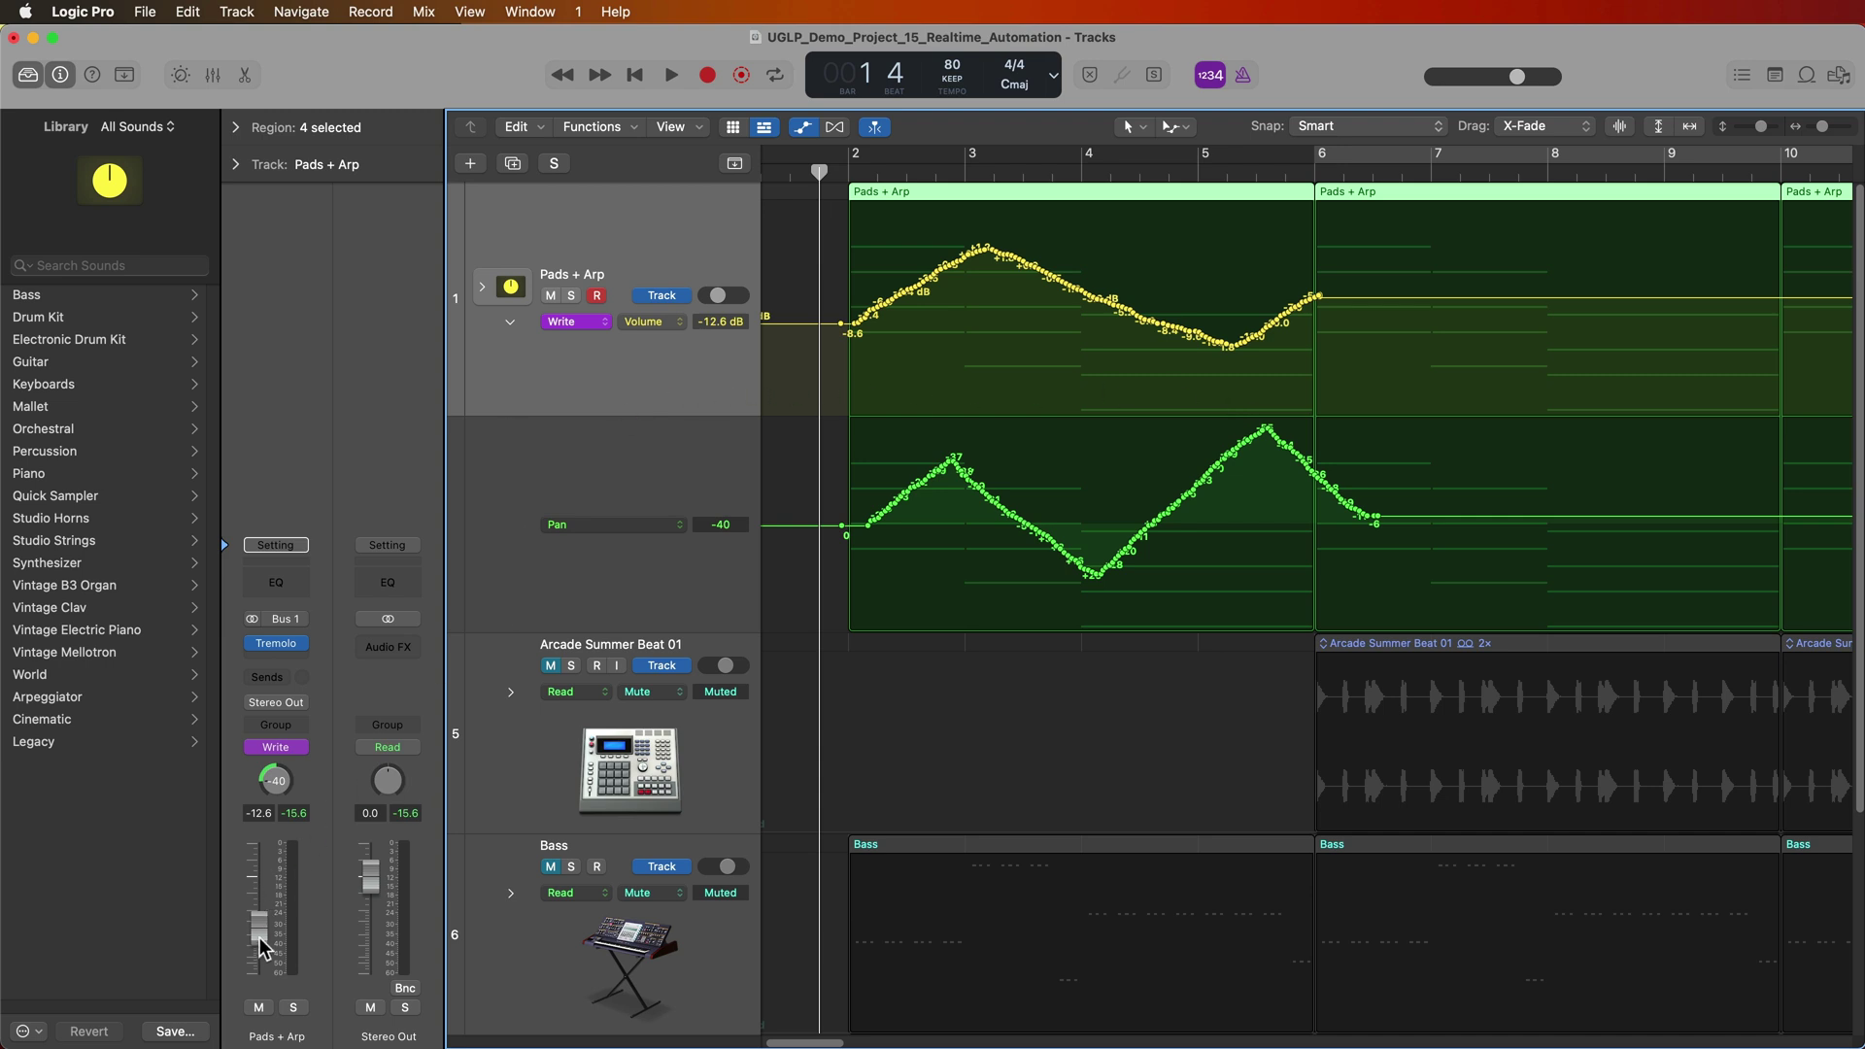
- Write a new Pads + Arp volume pass to about bar 6, then return the playhead to bar 1
key(space)
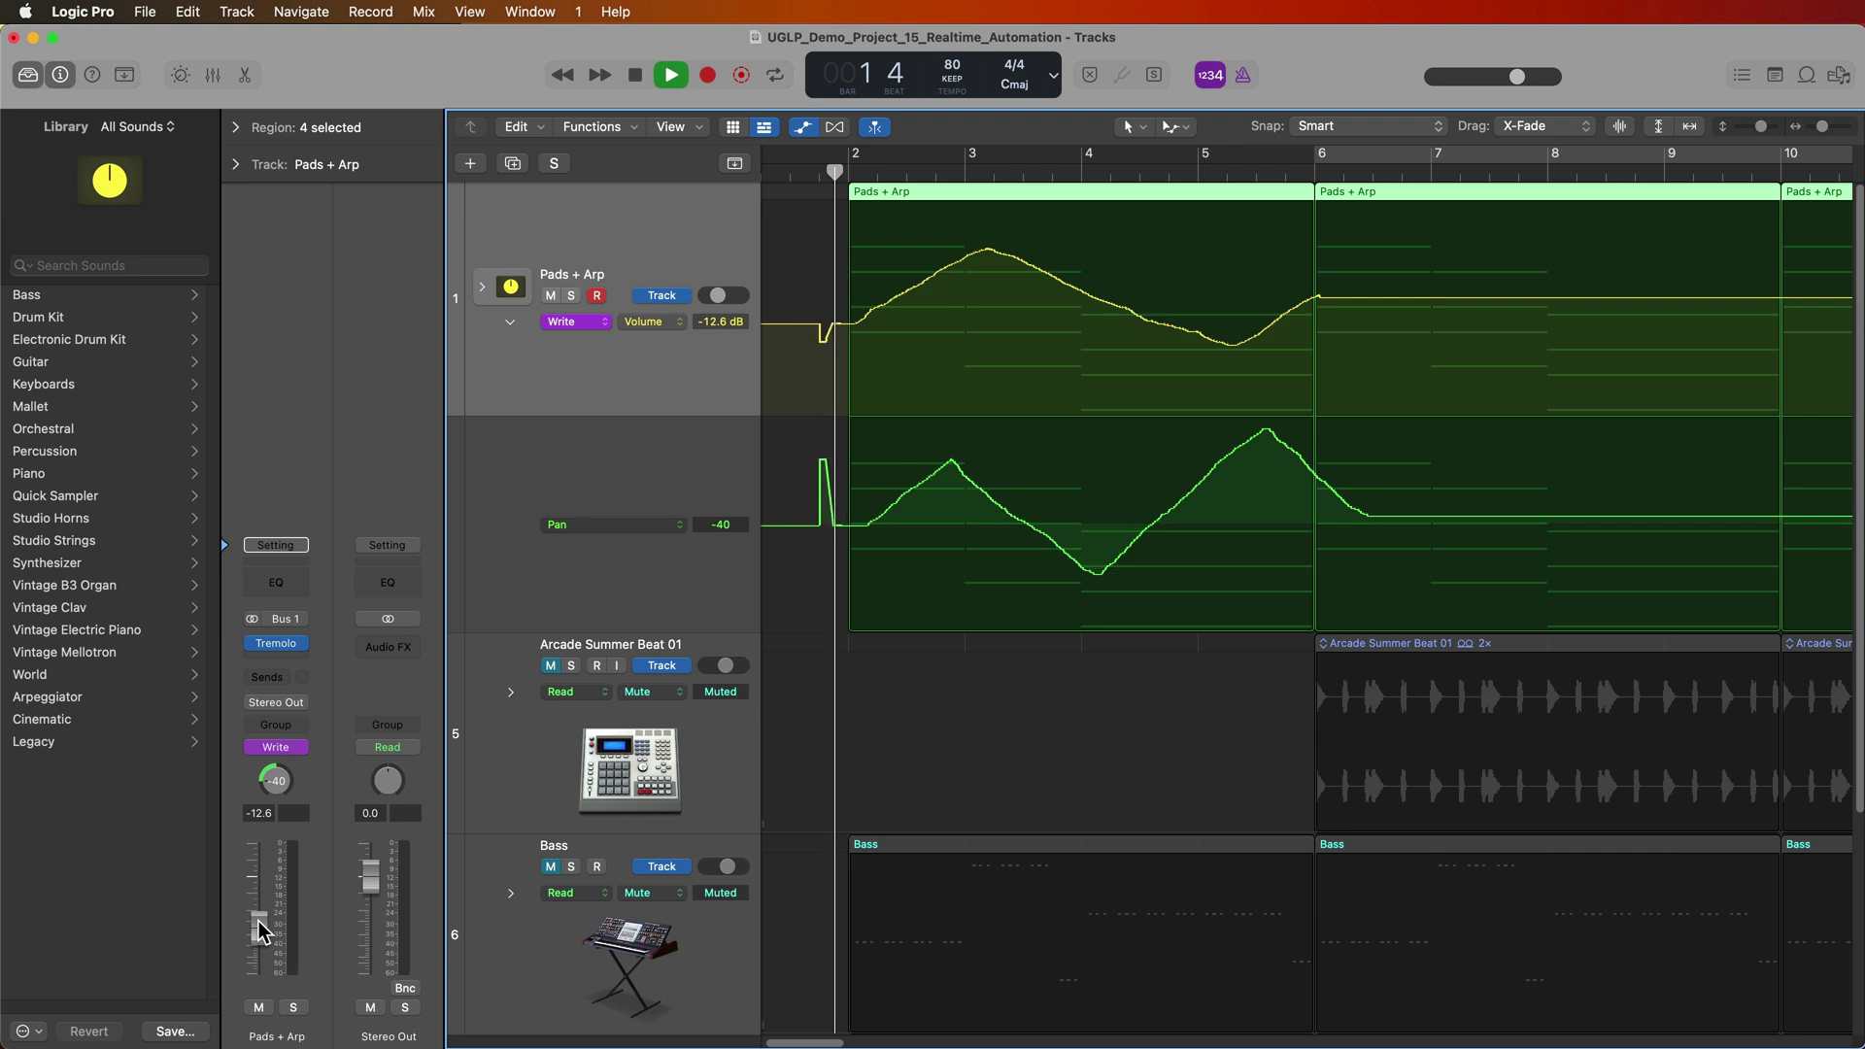
mouse_move(258, 921)
mouse_down()
mouse_move(247, 814)
mouse_move(258, 916)
mouse_up()
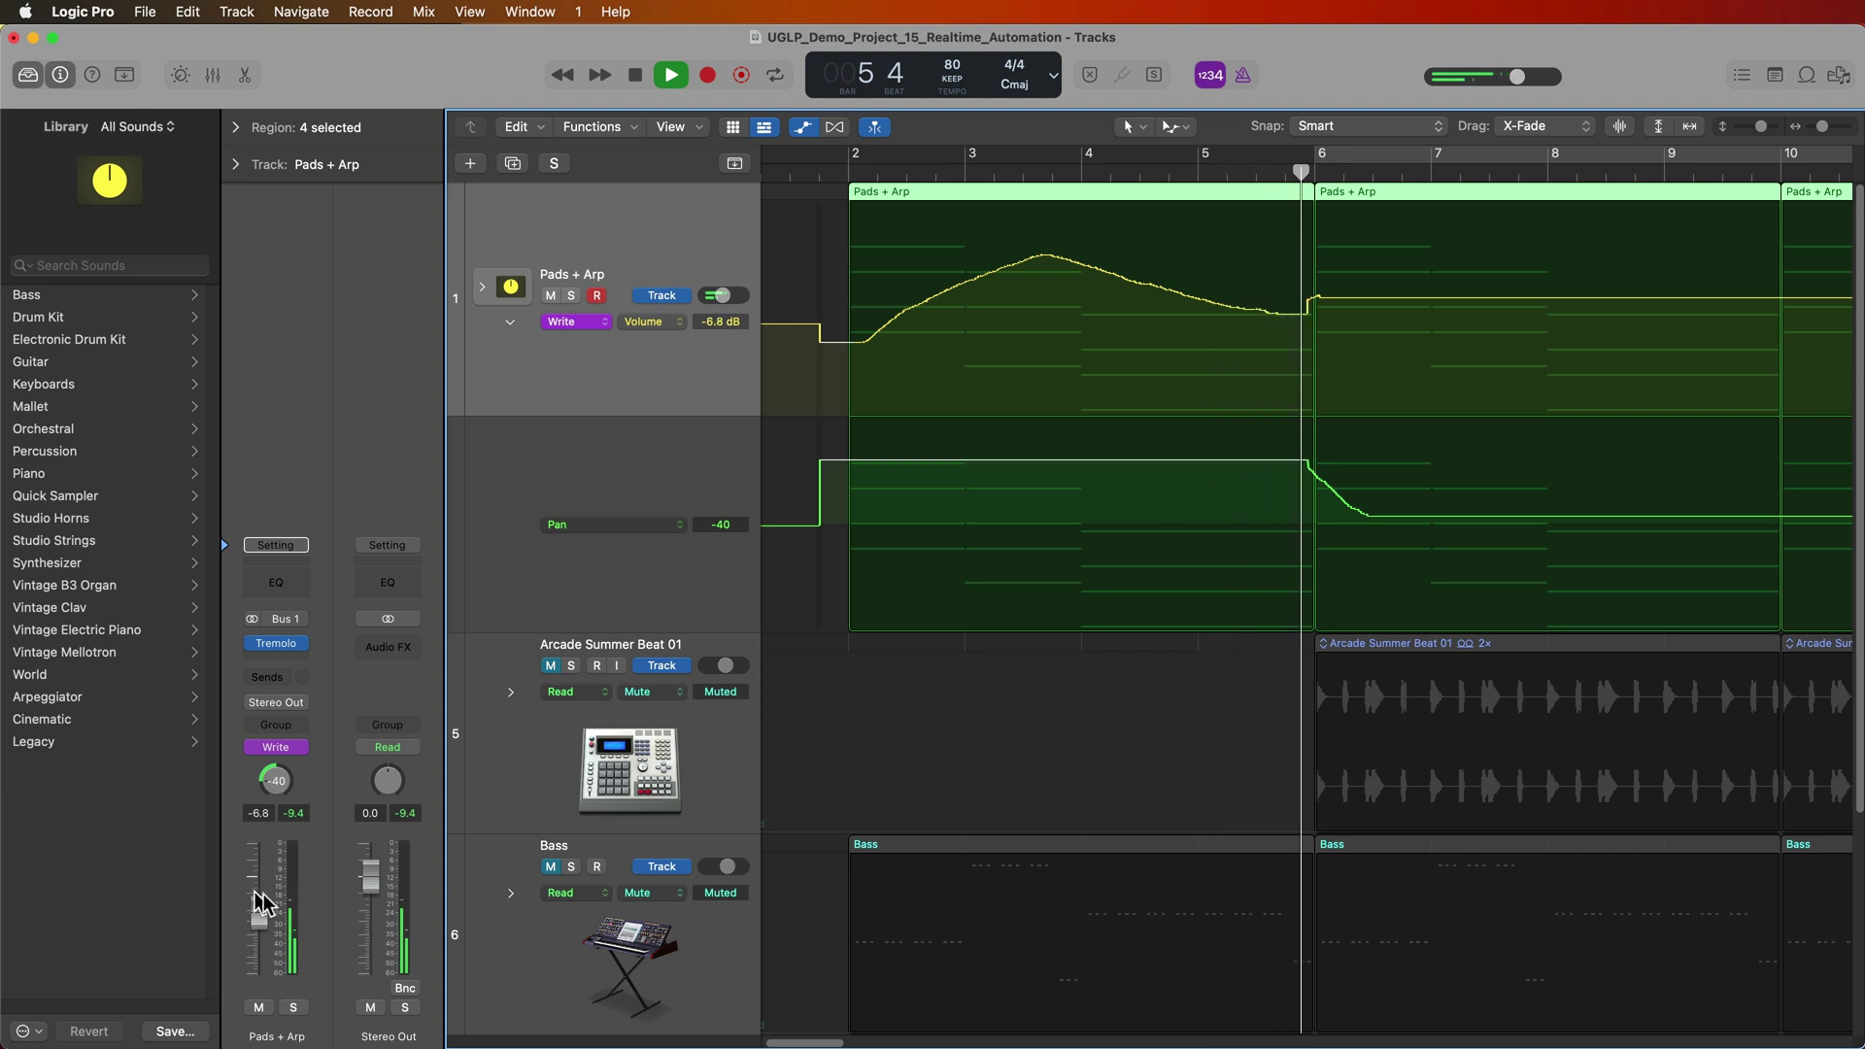
key(space)
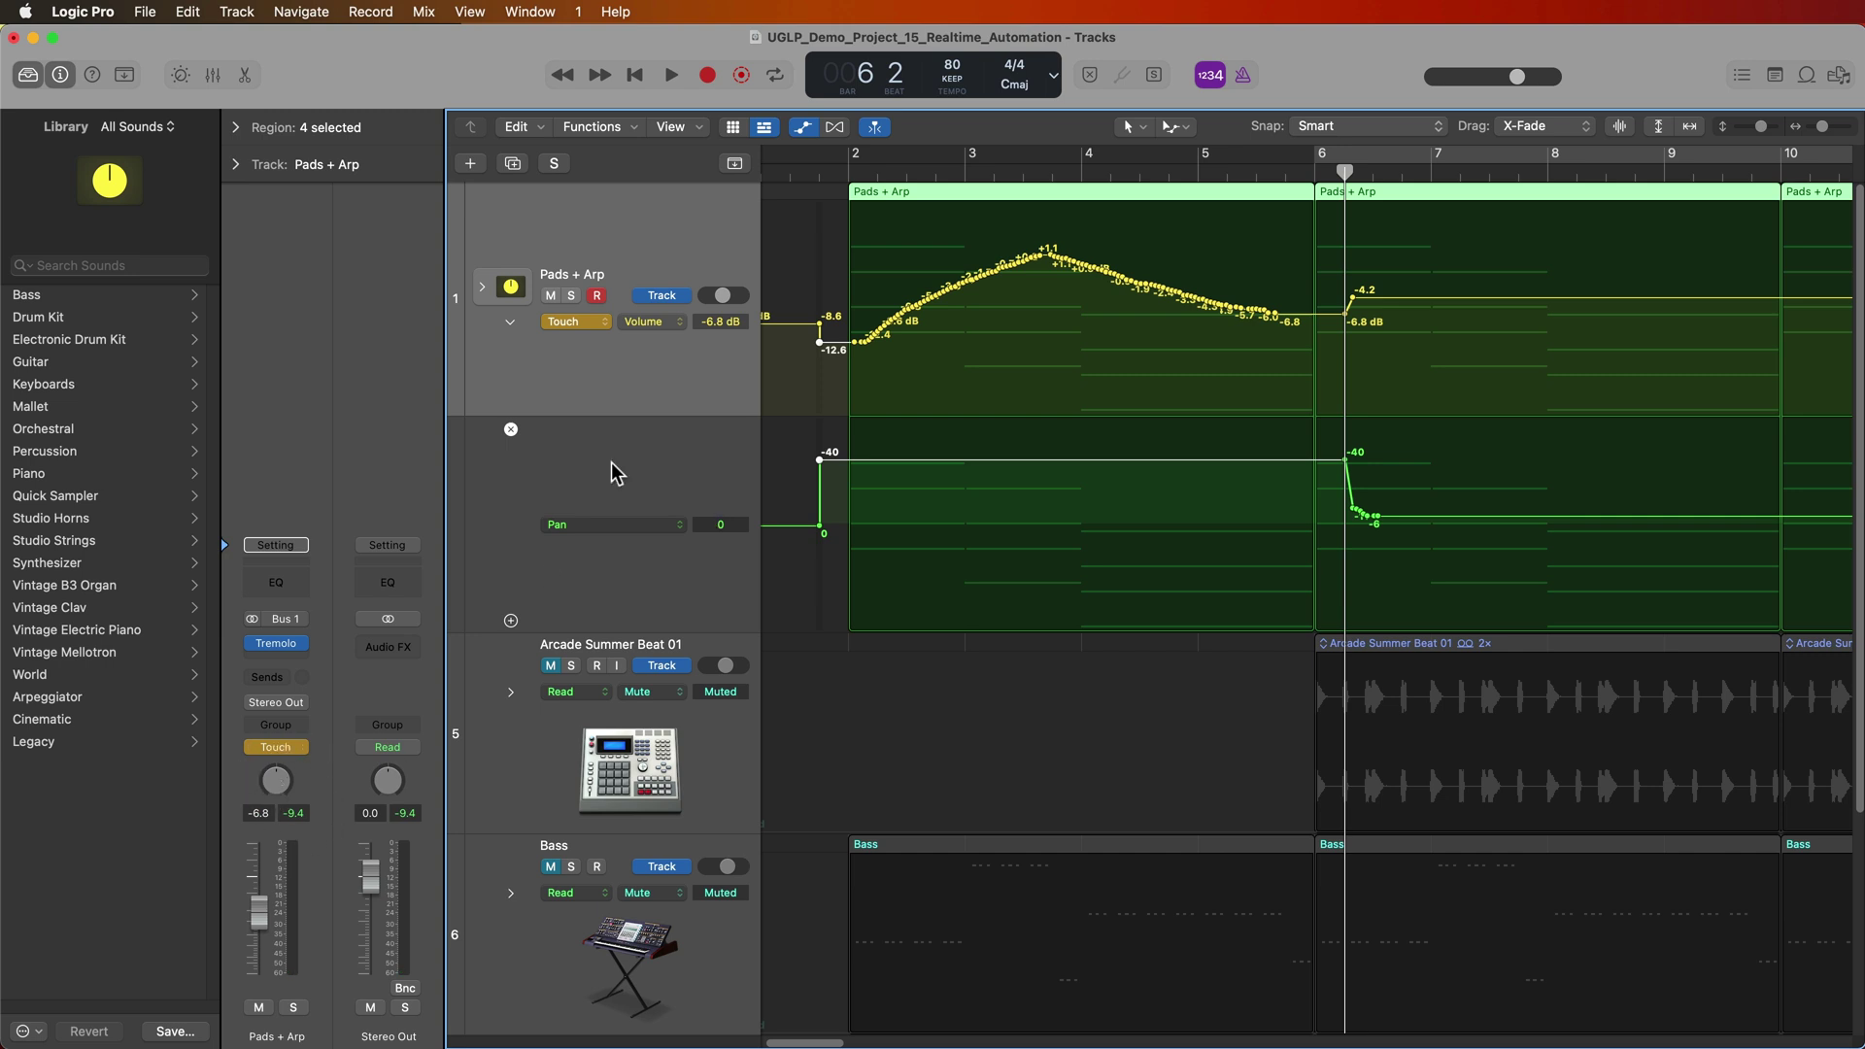
click(814, 174)
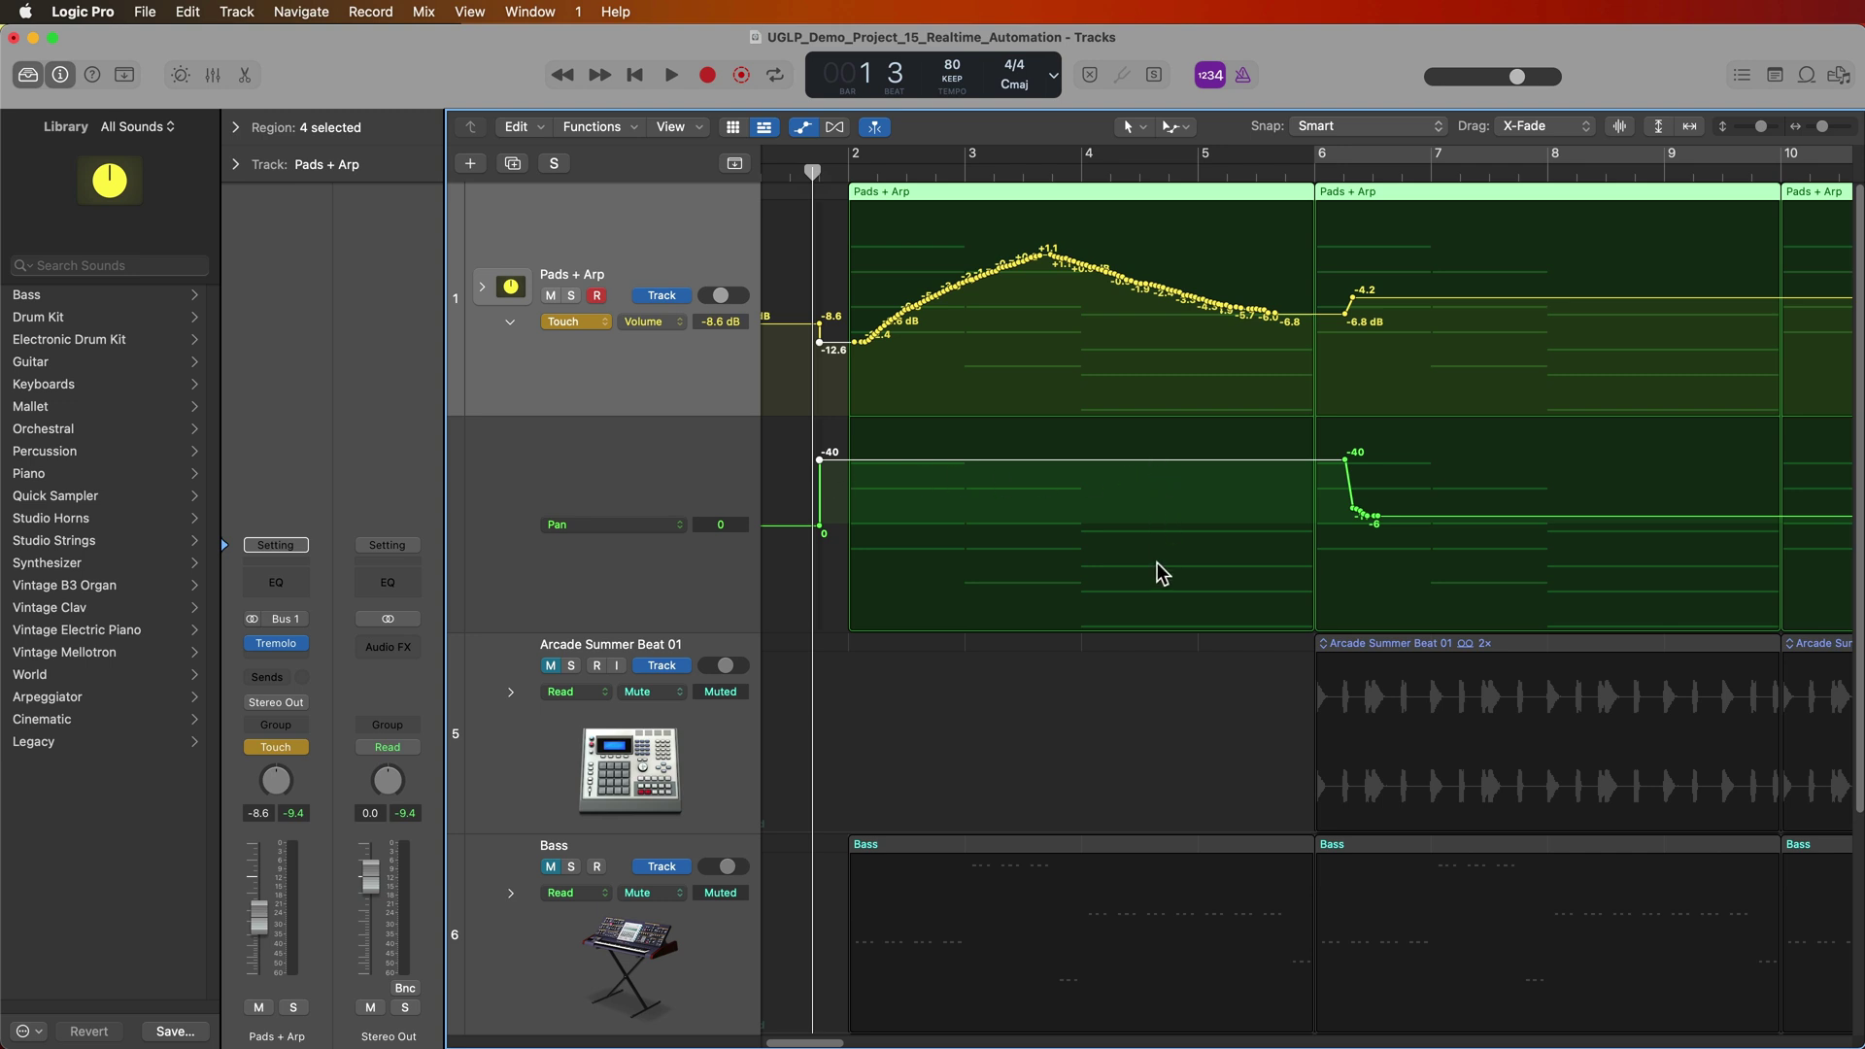
- Delete all volume and pan automation on the Pads + Arp track
click(602, 322)
click(658, 263)
click(428, 13)
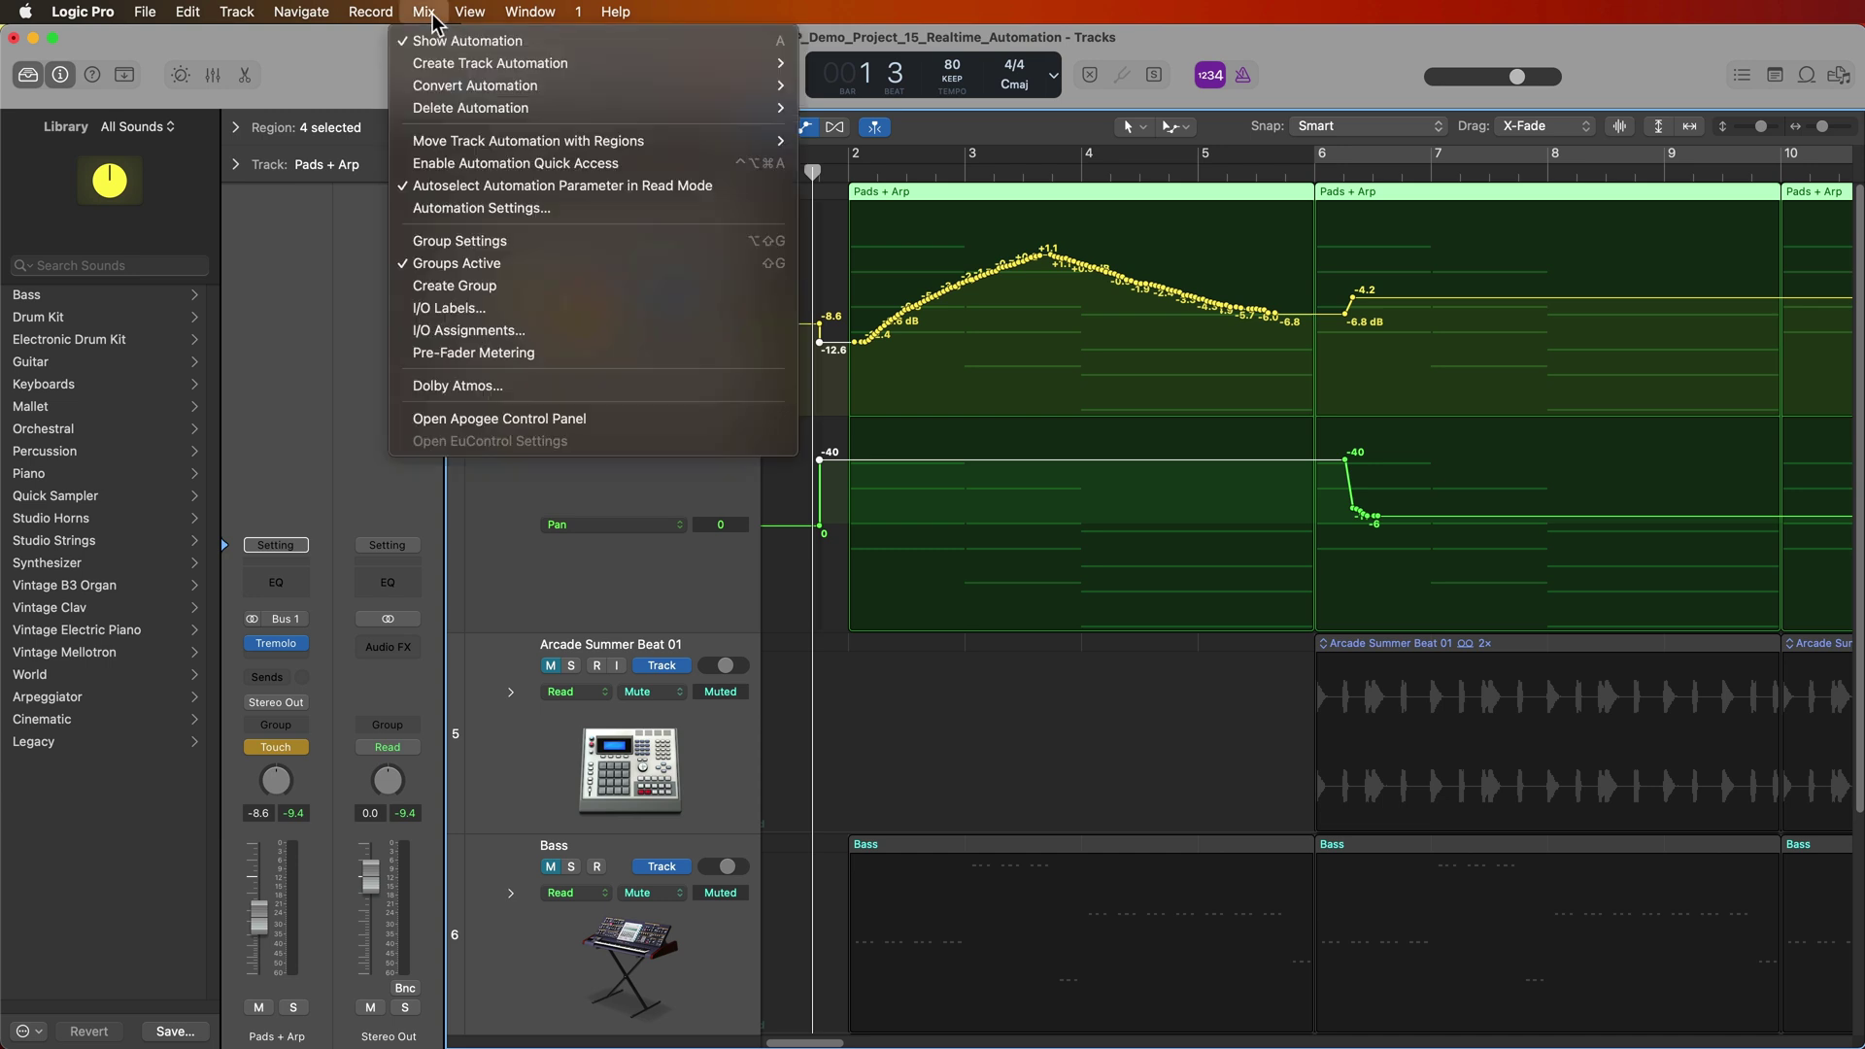
mouse_move(462, 110)
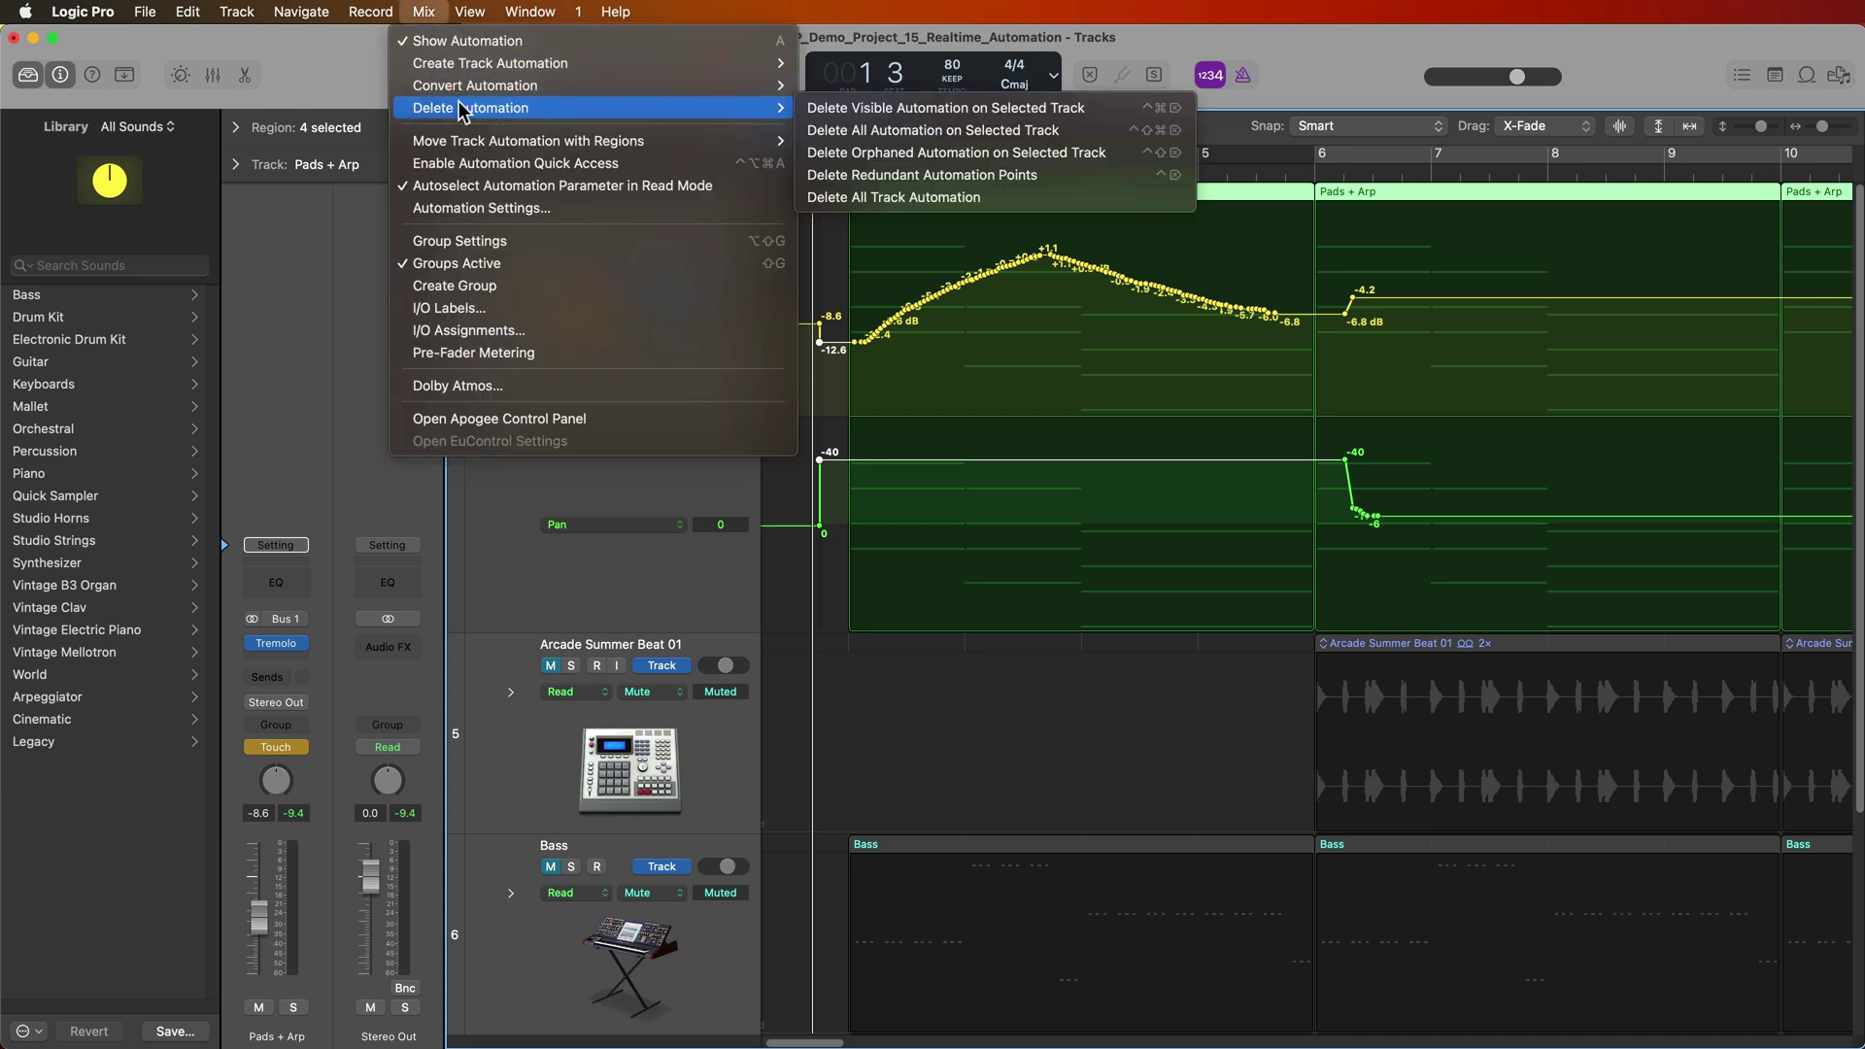
click(961, 131)
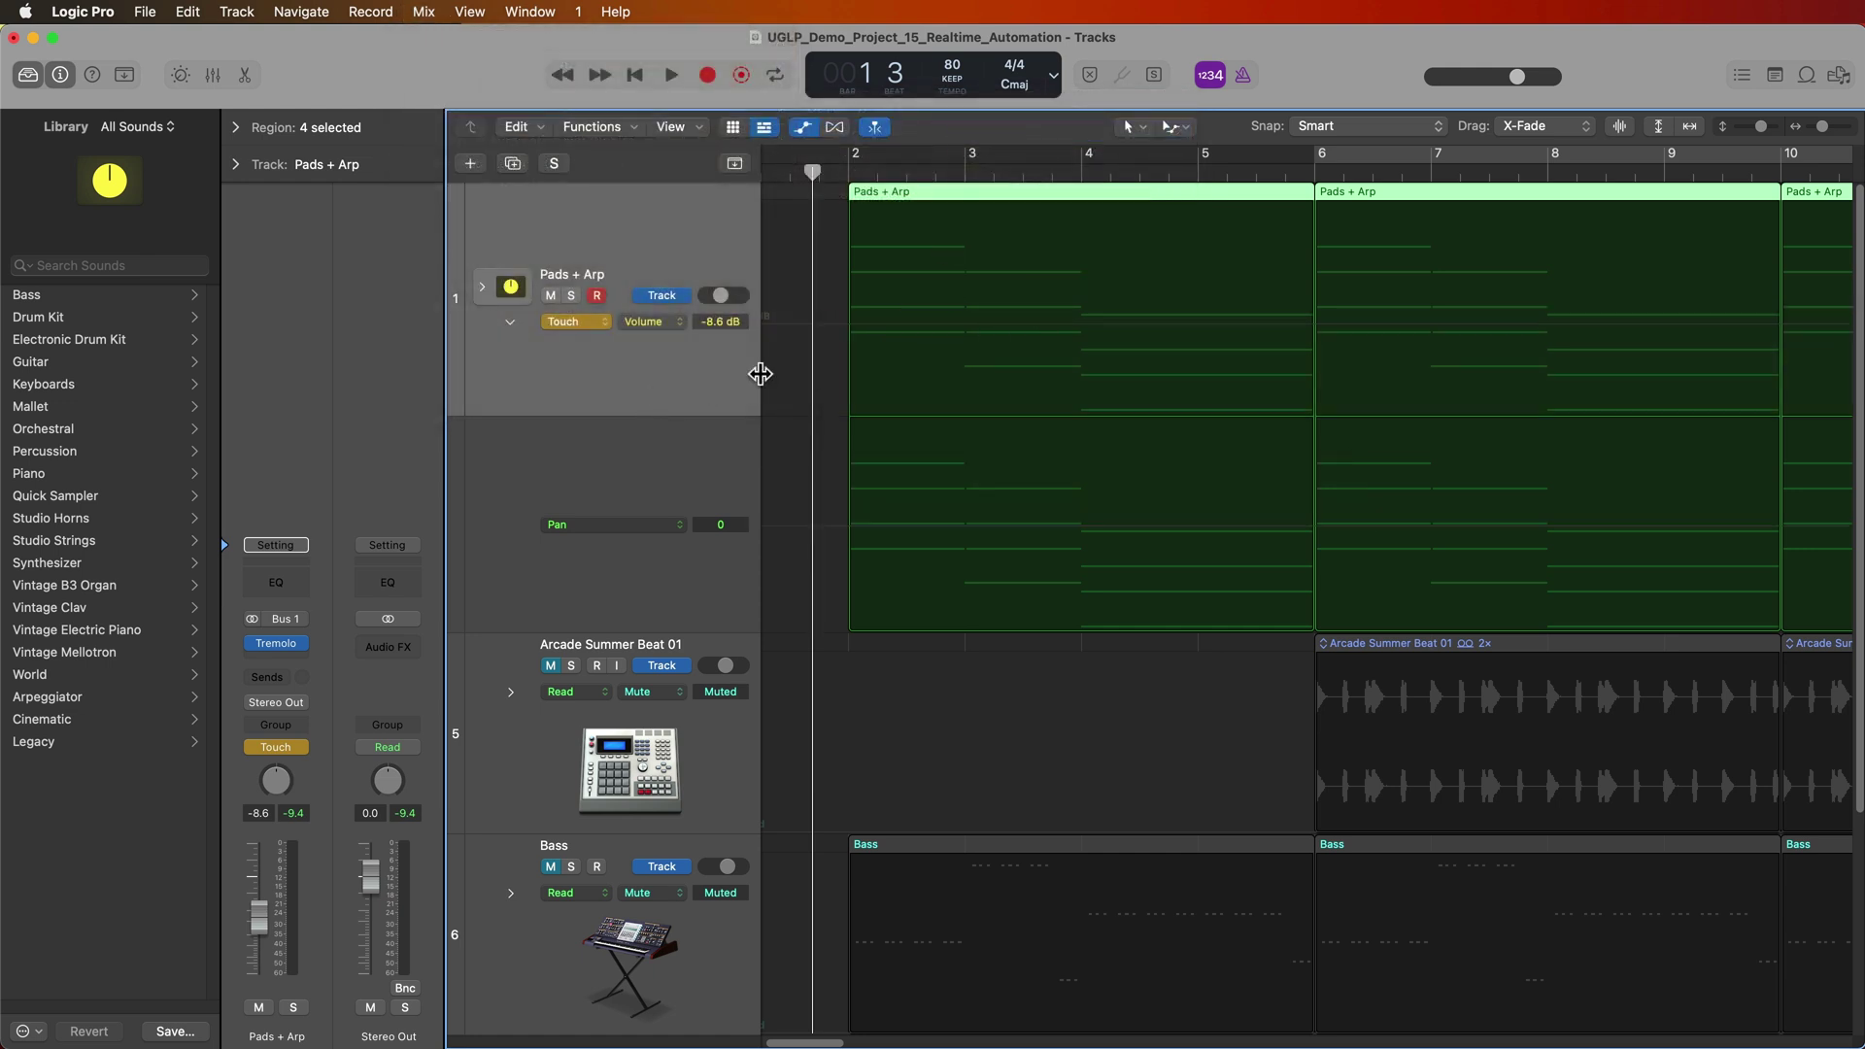
- Switch the Pads + Arp automation mode to Read
click(594, 324)
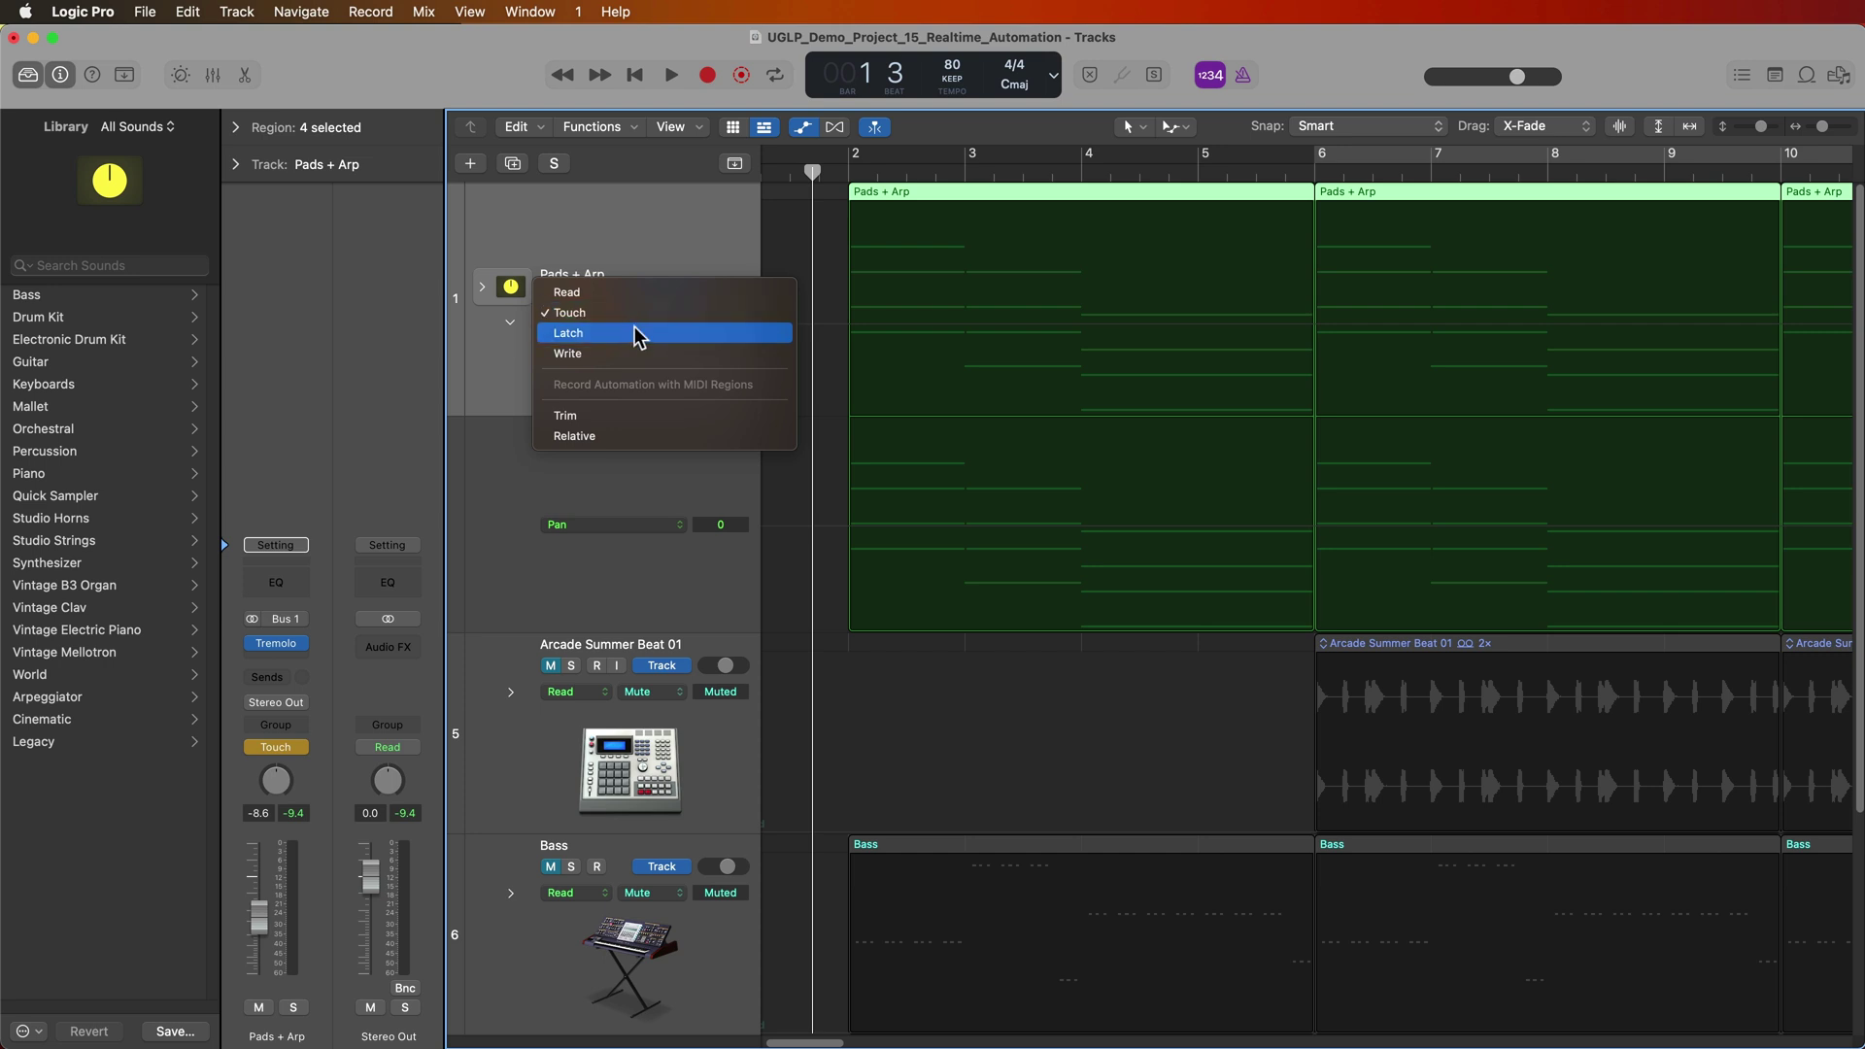
click(654, 240)
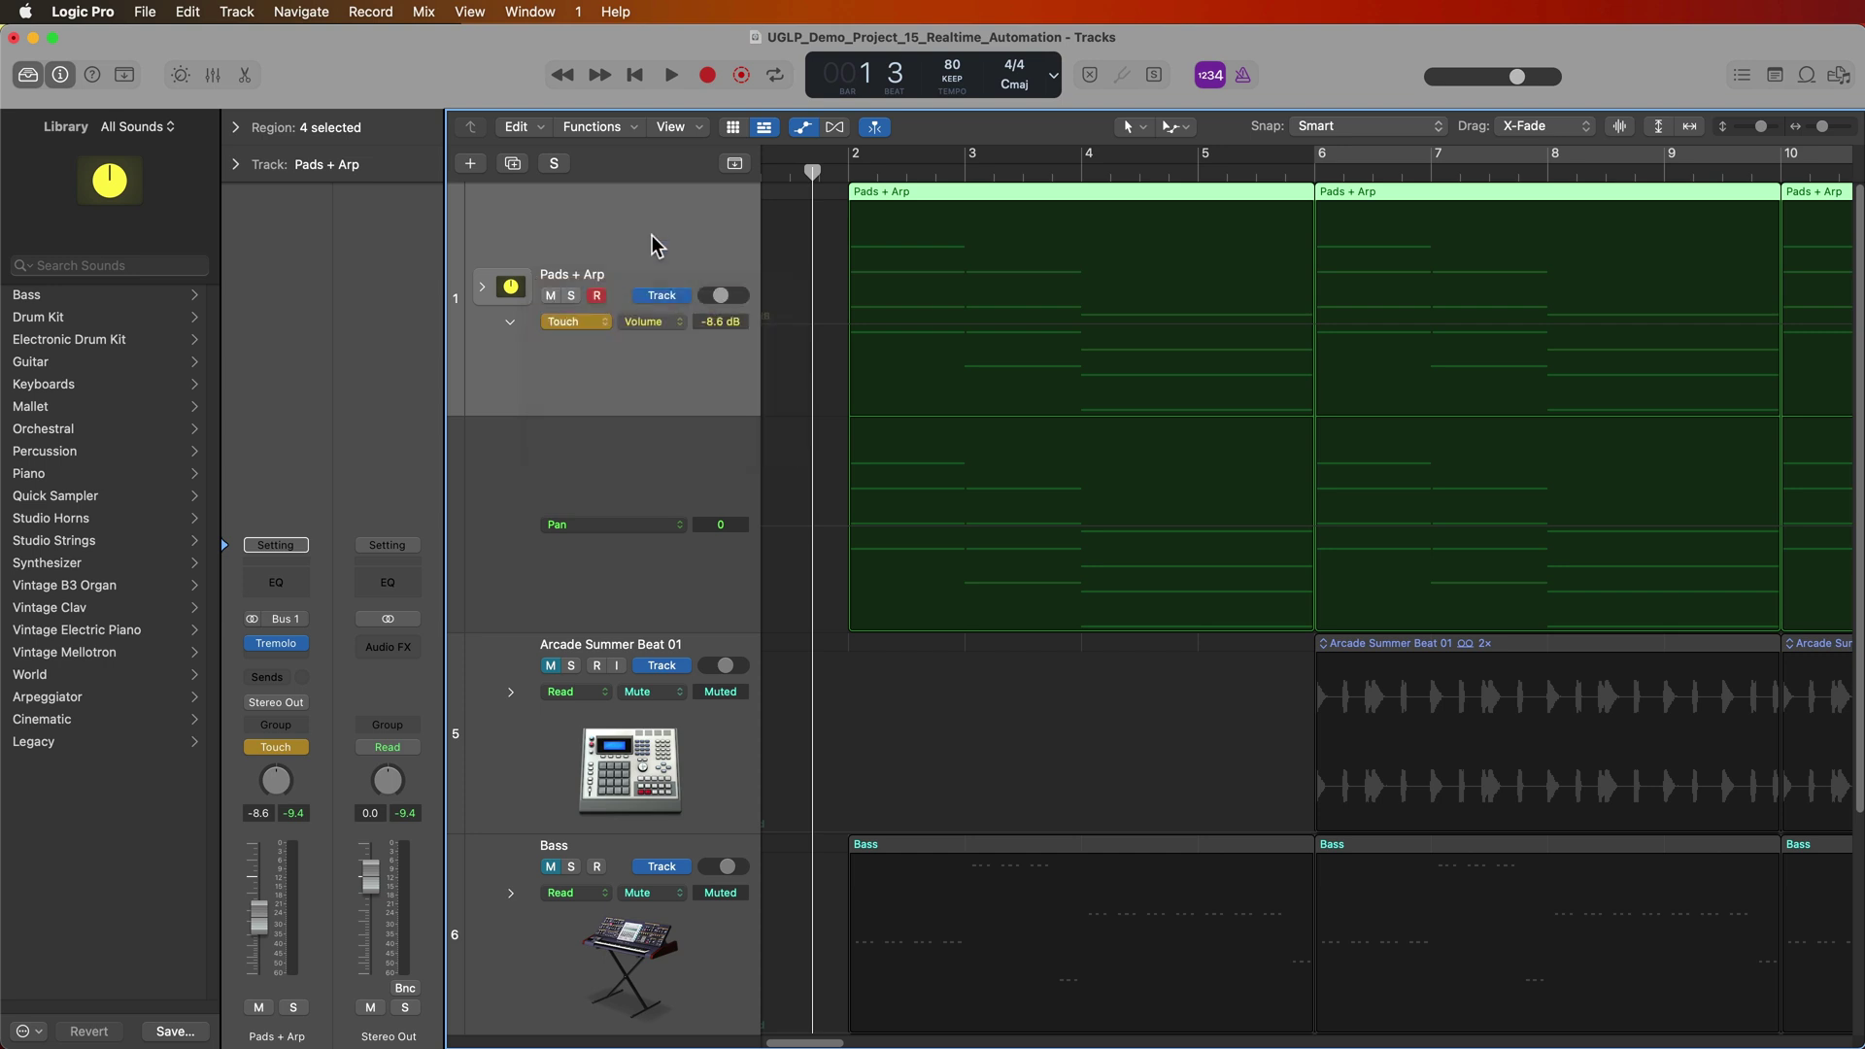
click(601, 338)
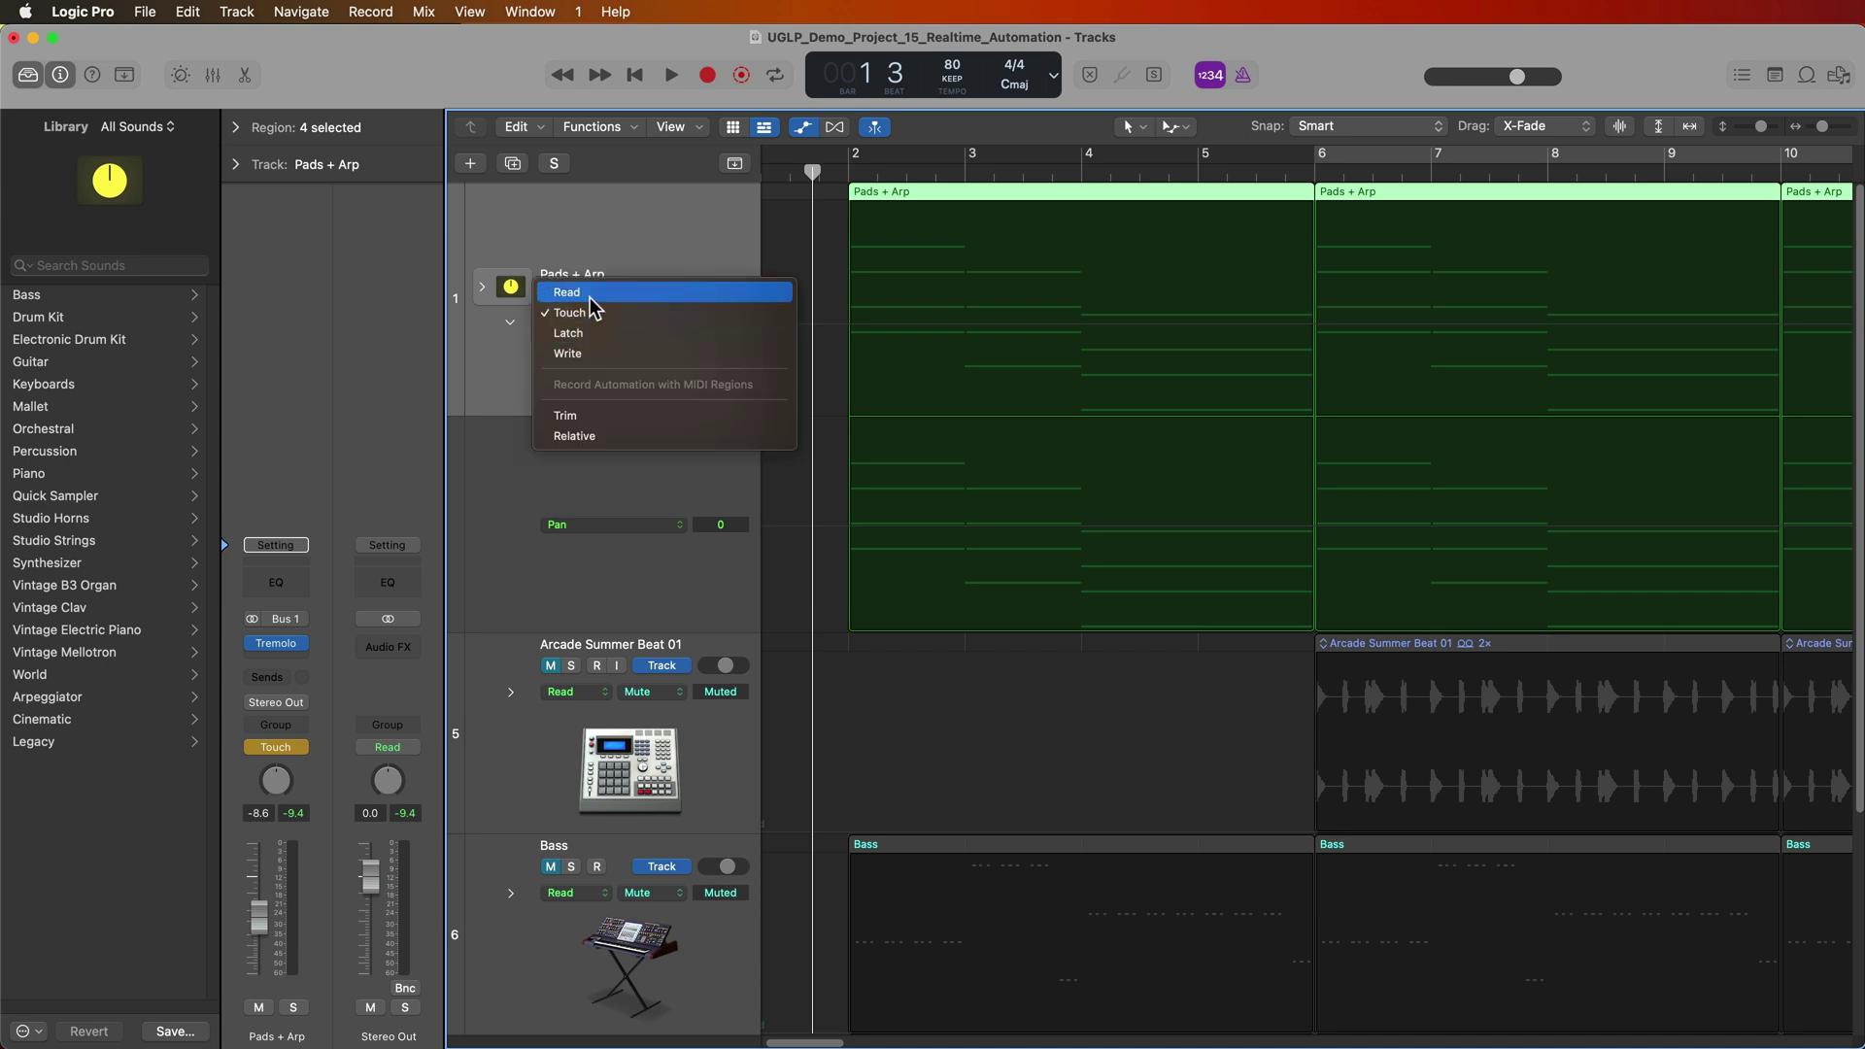
click(595, 301)
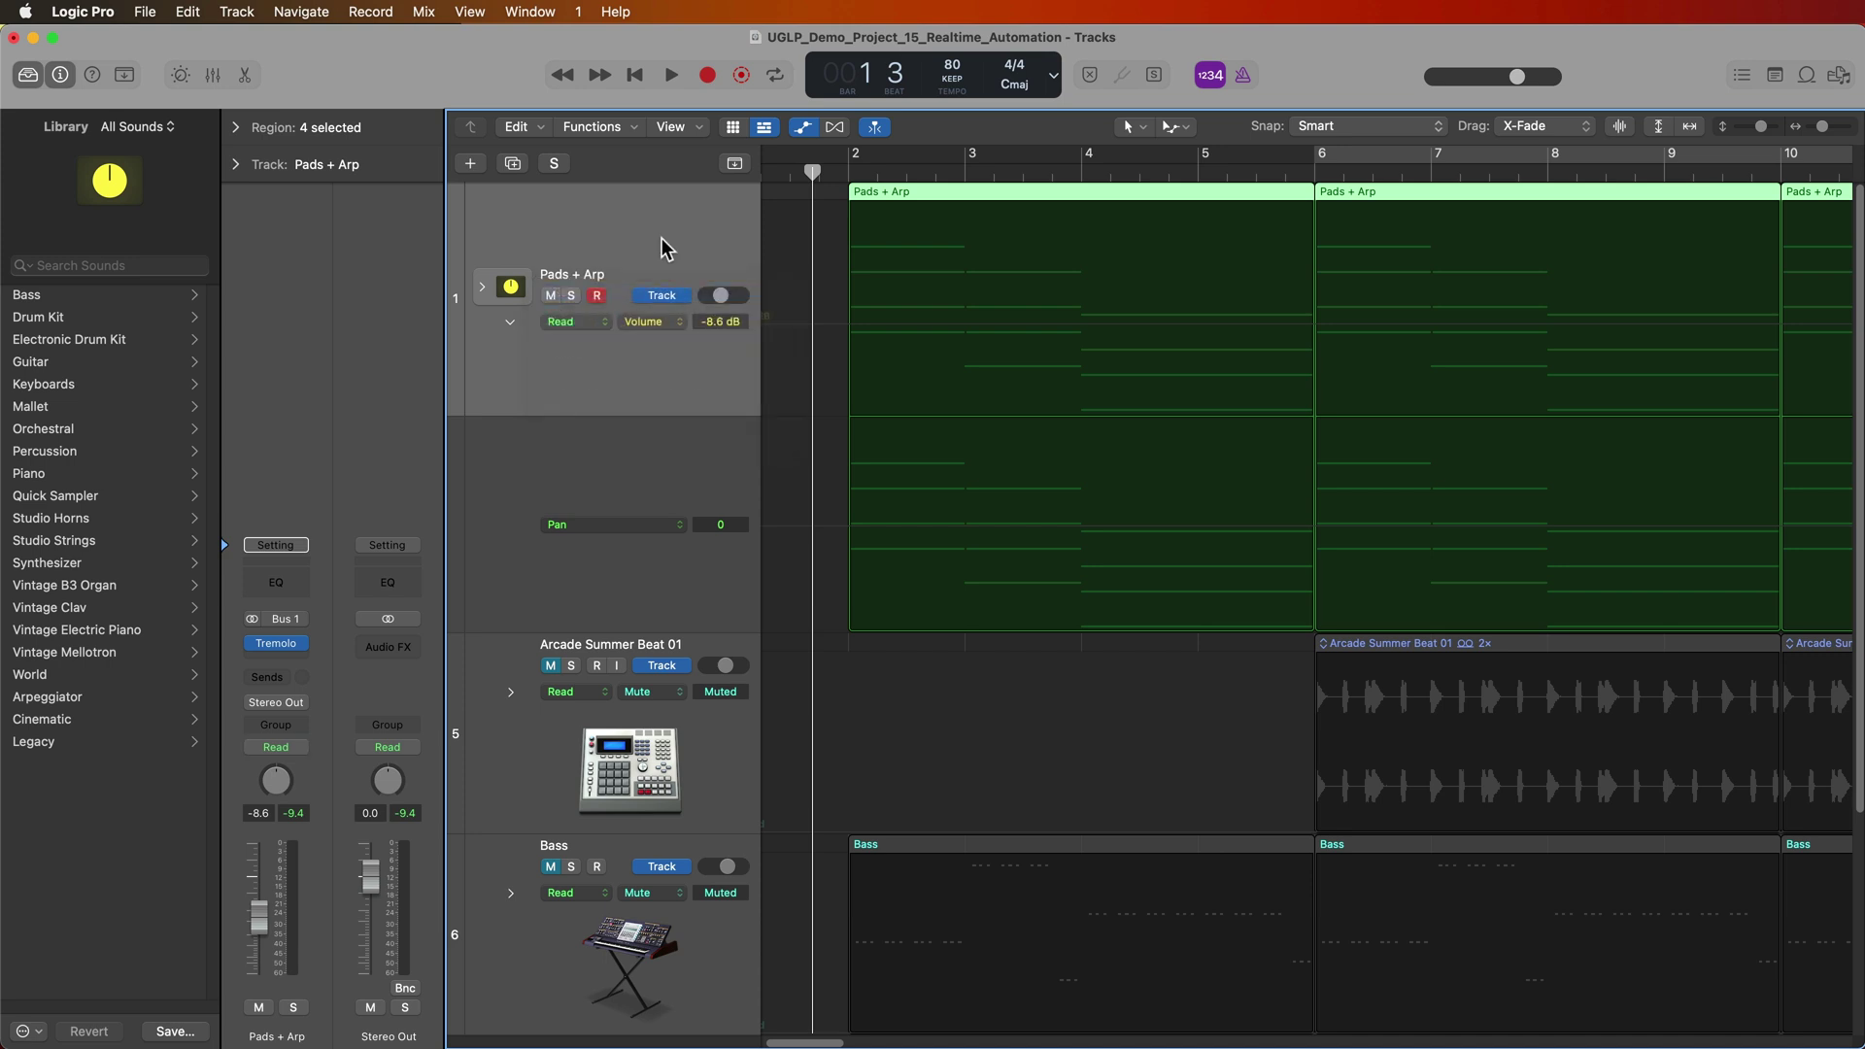
- With automation hidden, raise Pads + Arp volume to -4.1 dB and lower Tremolo Depth from 20% to 12%
key(a)
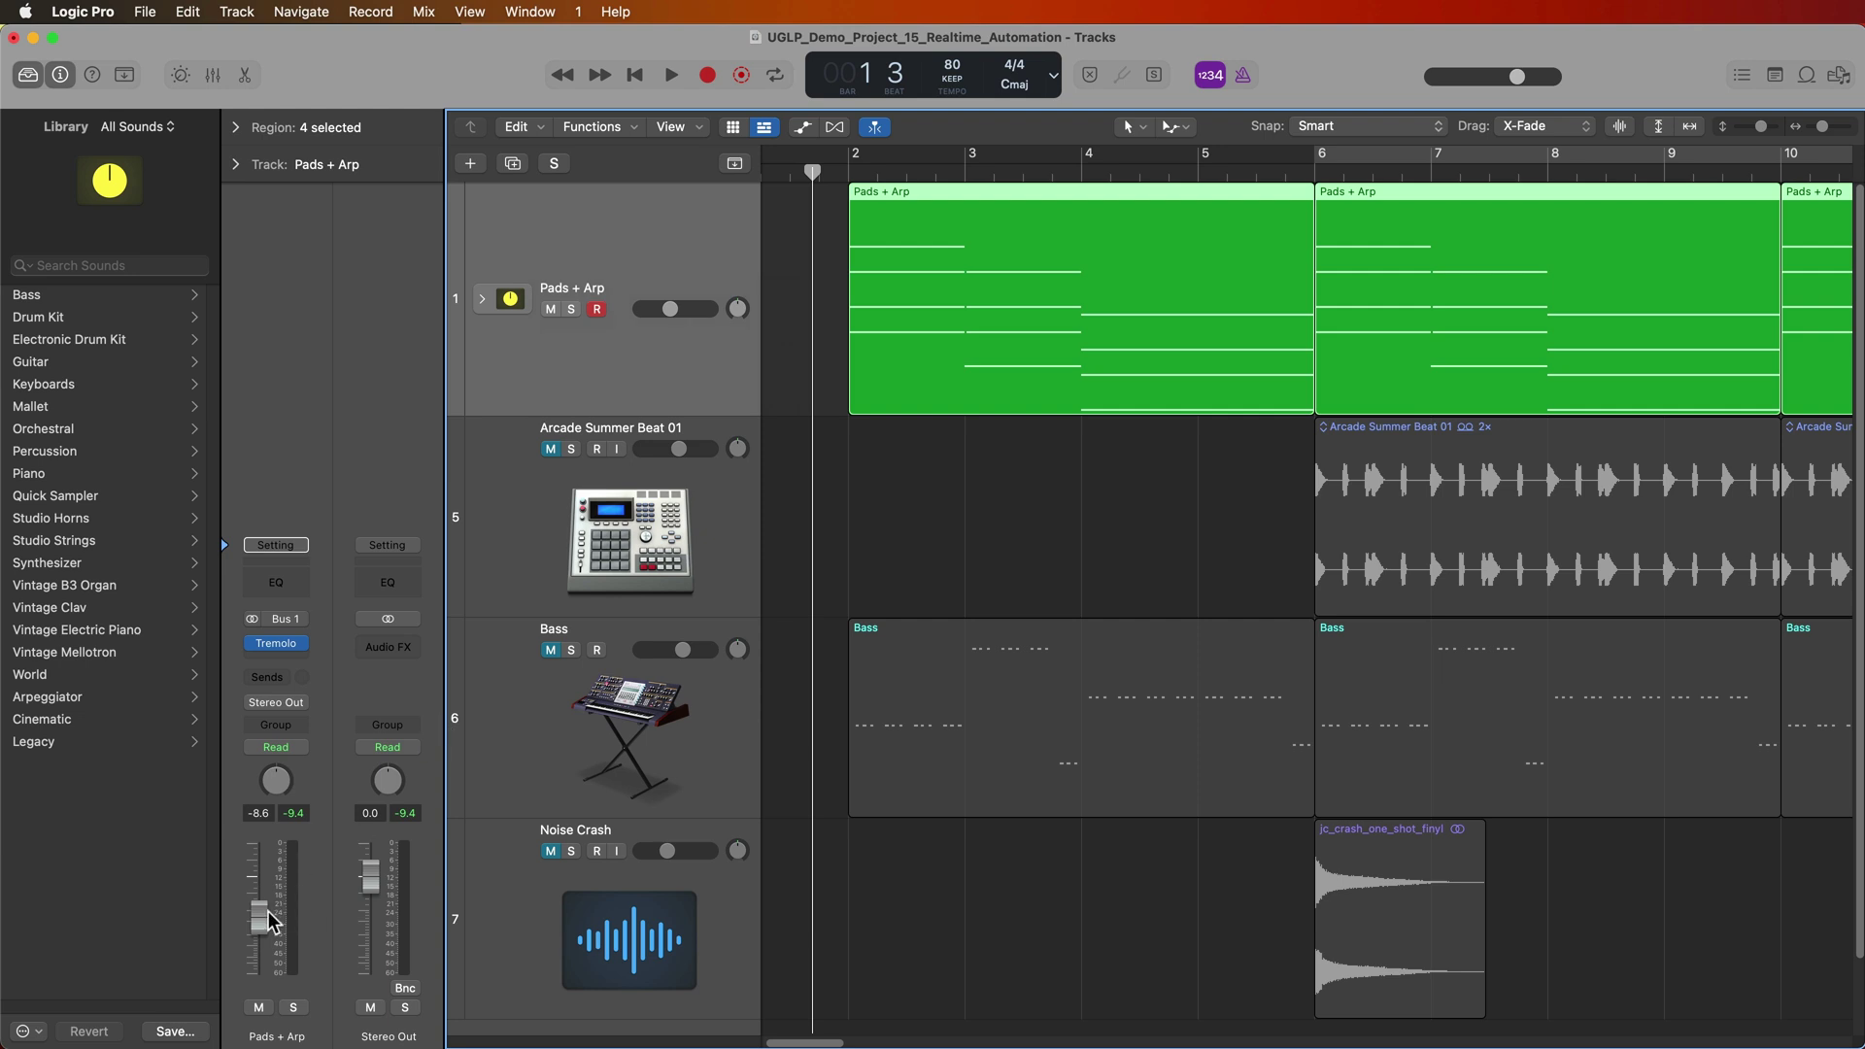
drag(269, 923, 269, 900)
click(276, 643)
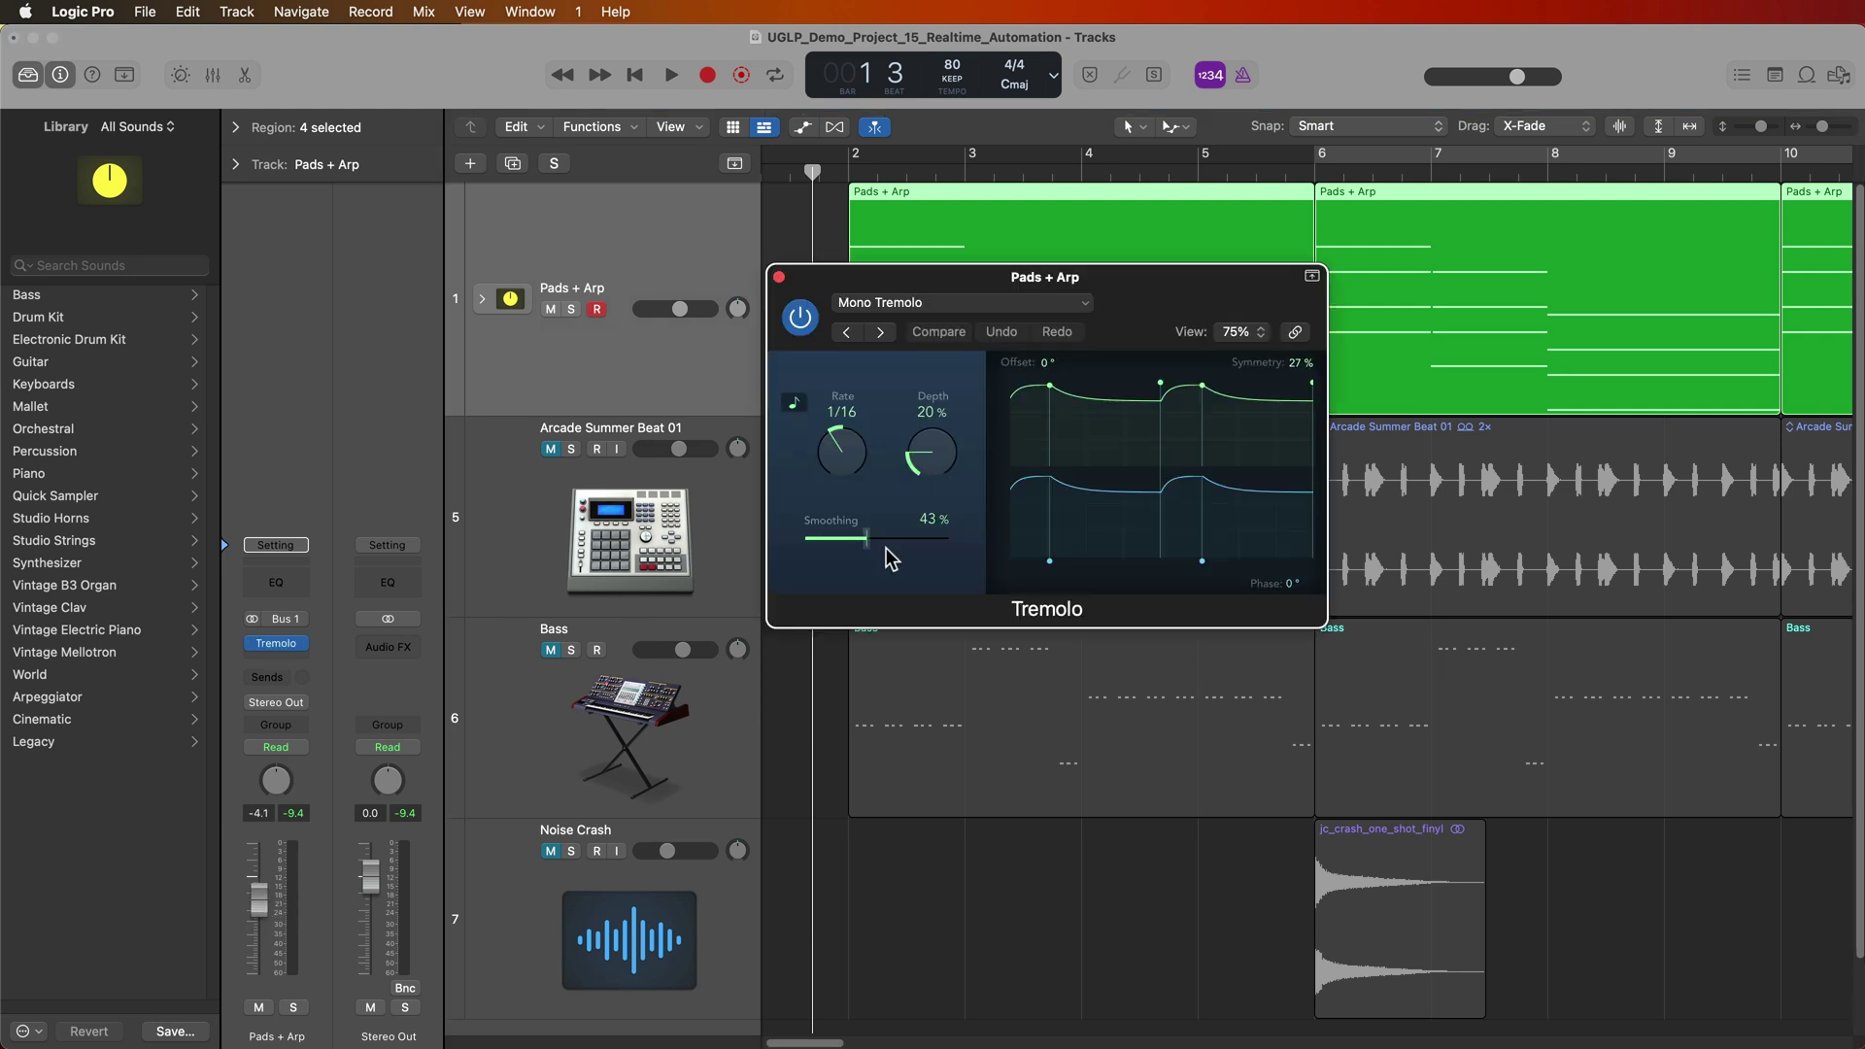
drag(1170, 304, 1493, 564)
mouse_move(1303, 695)
mouse_down()
mouse_move(1300, 721)
mouse_move(1304, 592)
mouse_move(1304, 729)
mouse_up()
- Show automation lanes, set Pads + Arp to Latch mode, and nudge Tremolo Depth to 14%
key(a)
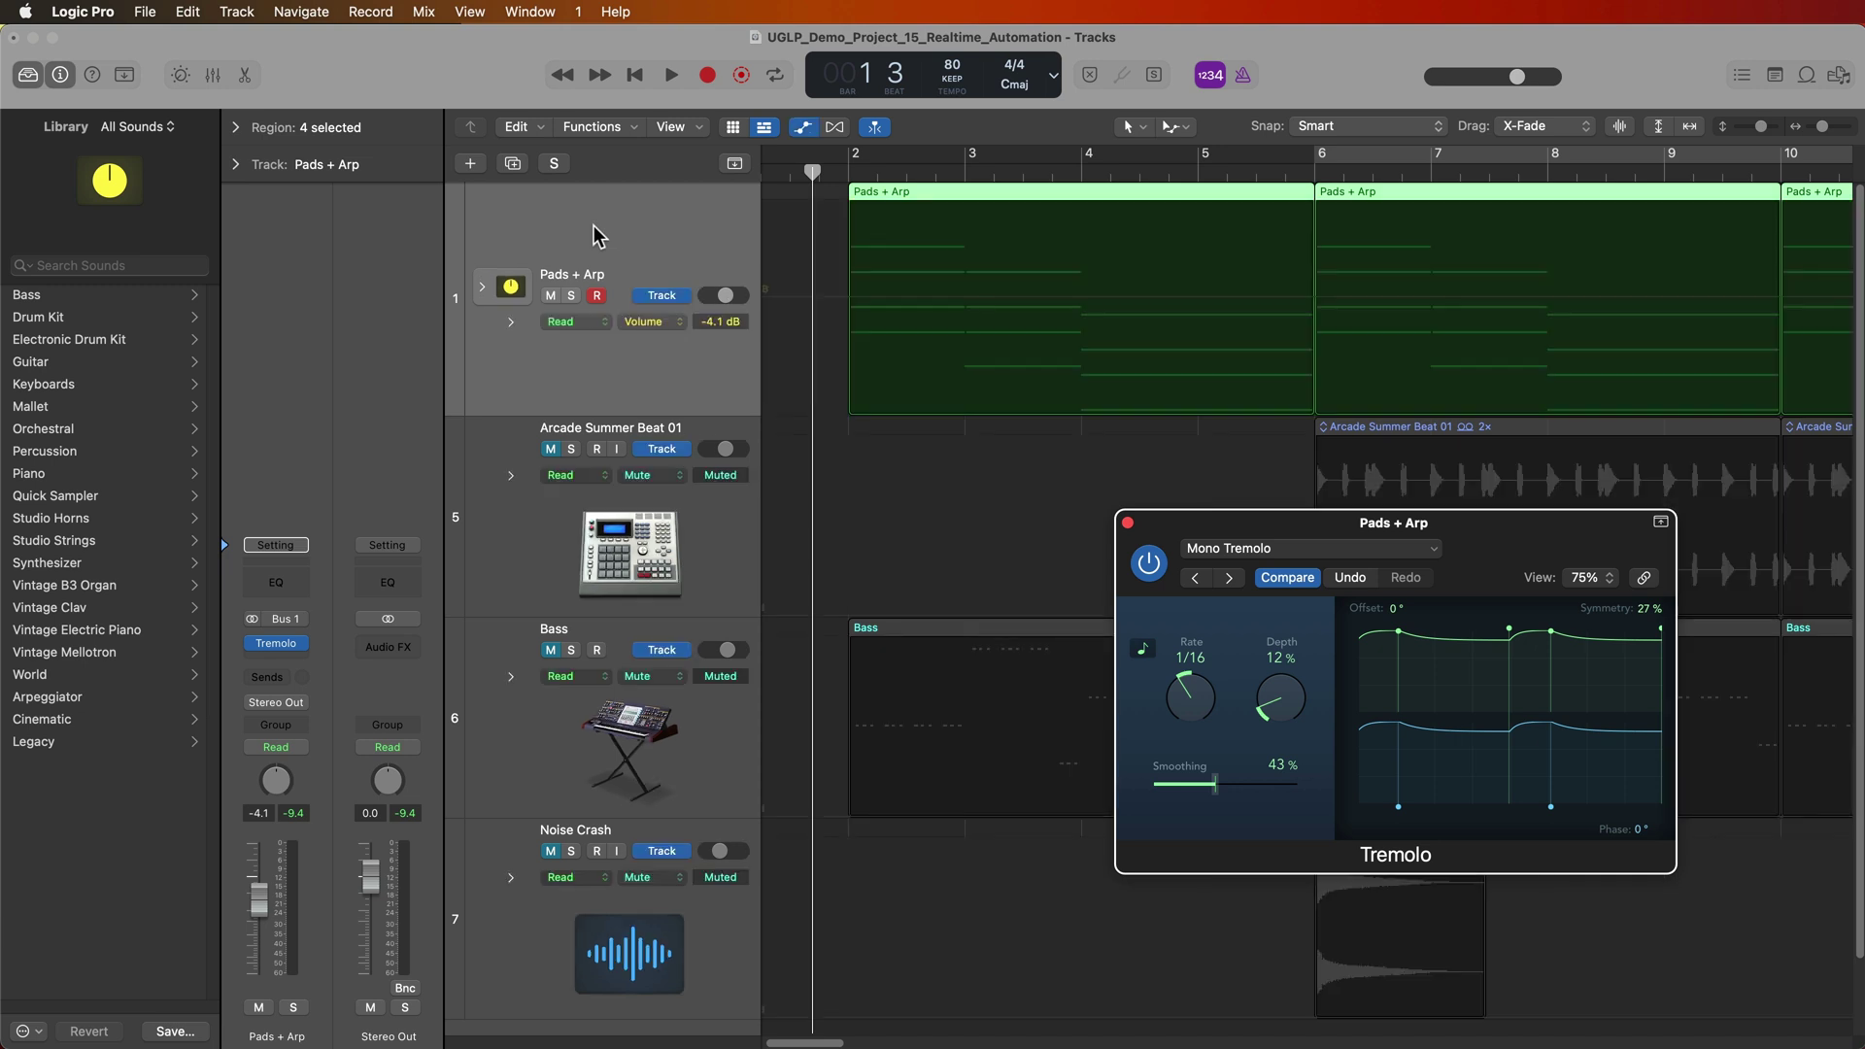
click(589, 321)
click(628, 352)
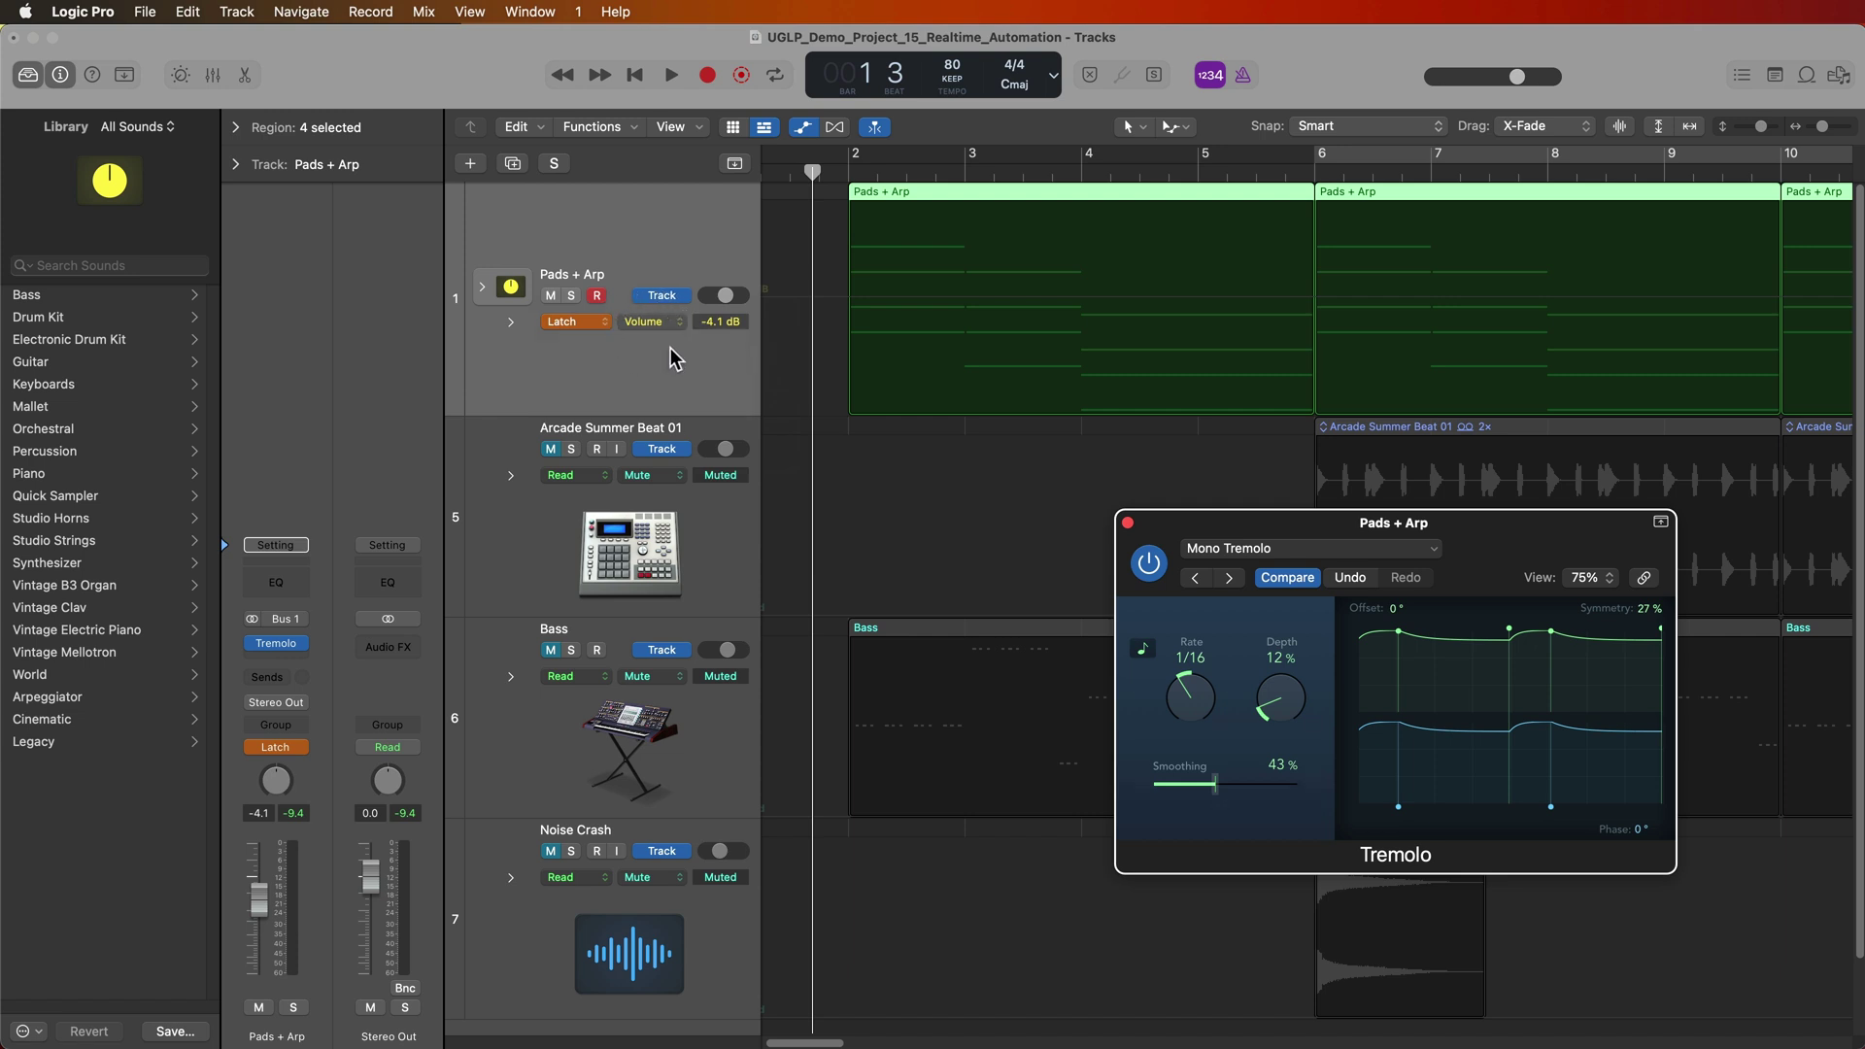
mouse_move(1304, 712)
mouse_down()
mouse_move(1306, 691)
mouse_move(1282, 729)
mouse_up()
- Set Tremolo Depth to 11% and make it the Pads + Arp automation lane's parameter
click(716, 342)
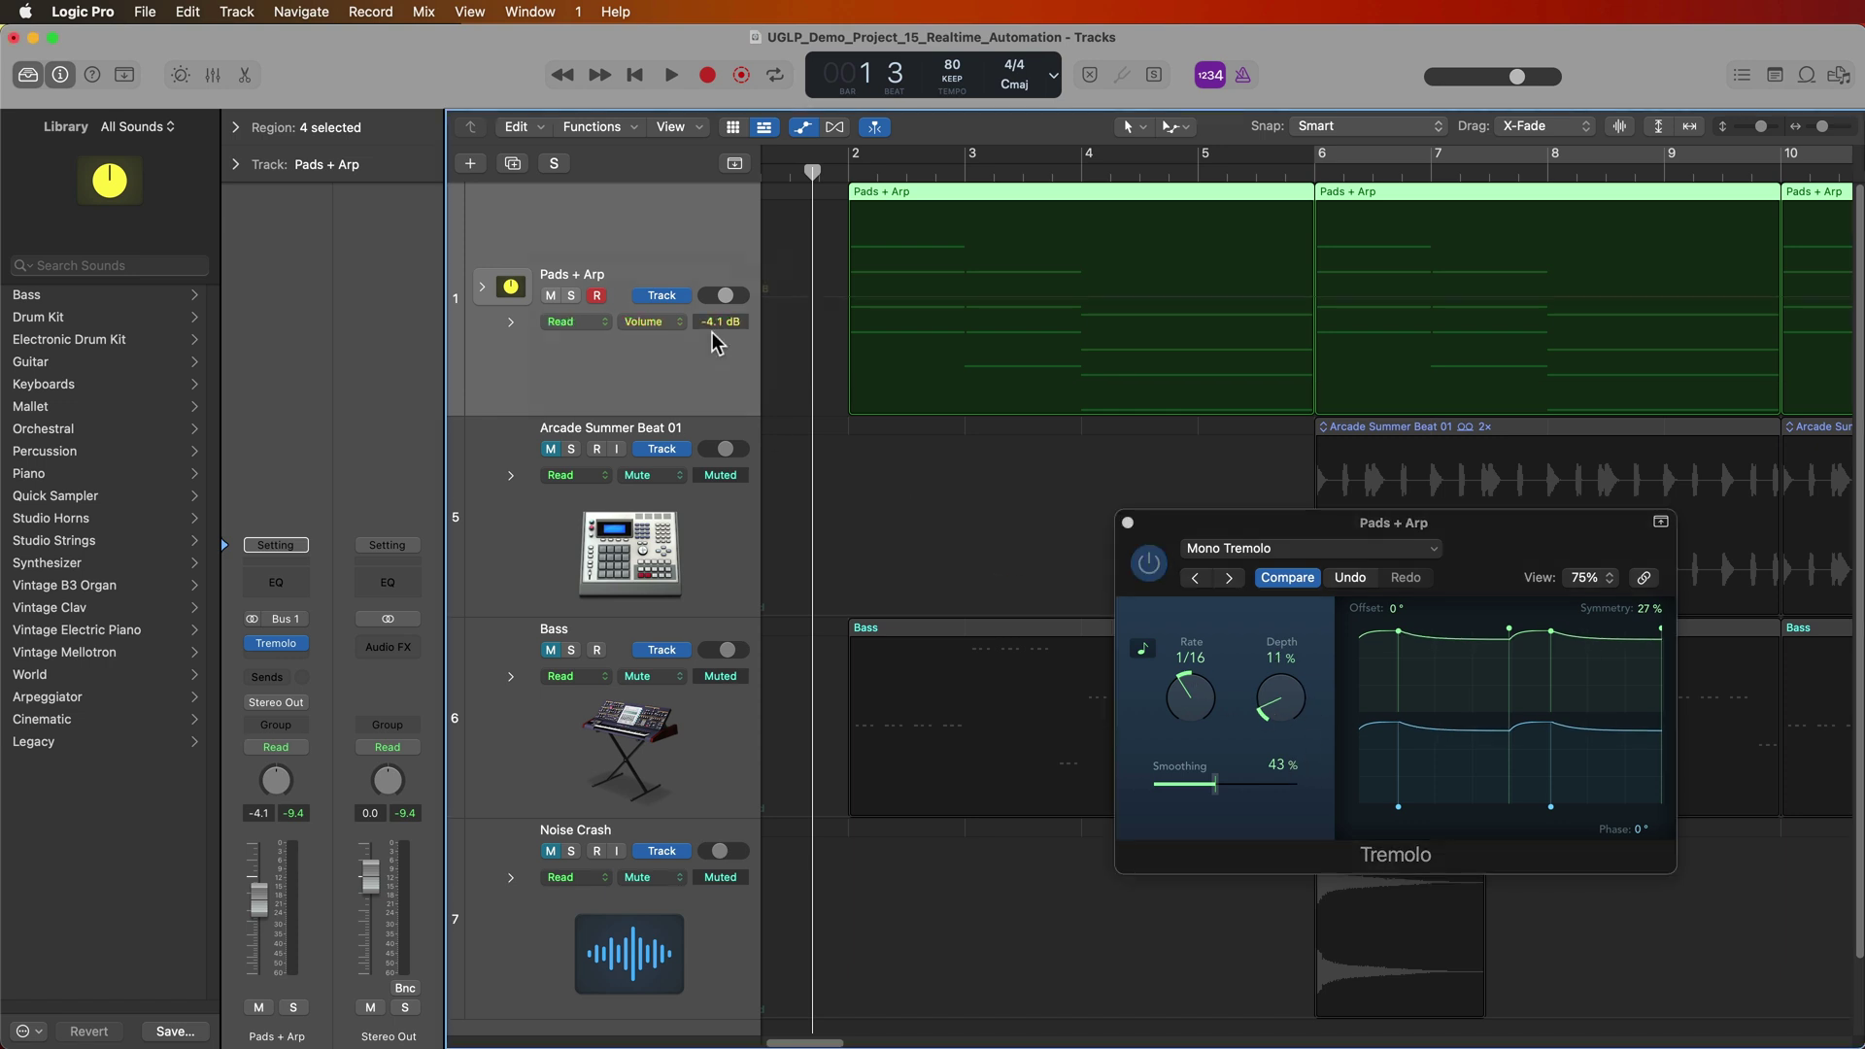
click(424, 13)
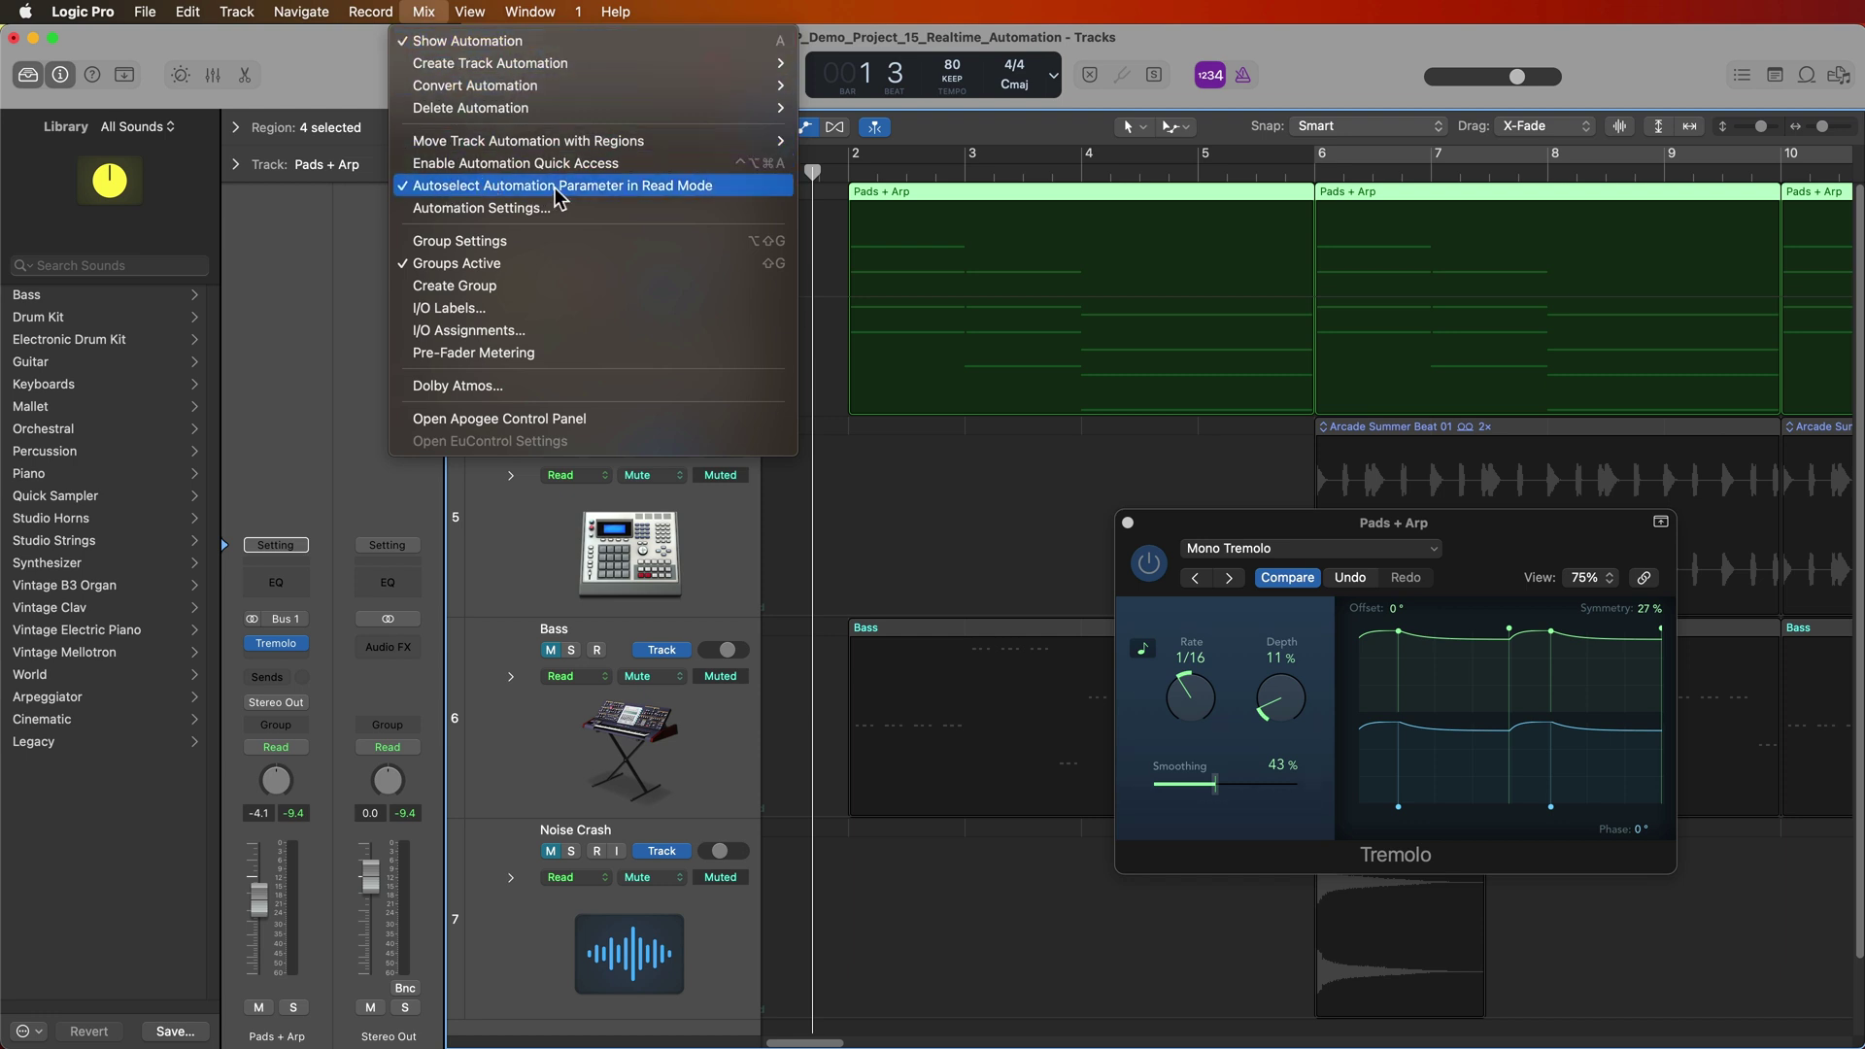
click(307, 77)
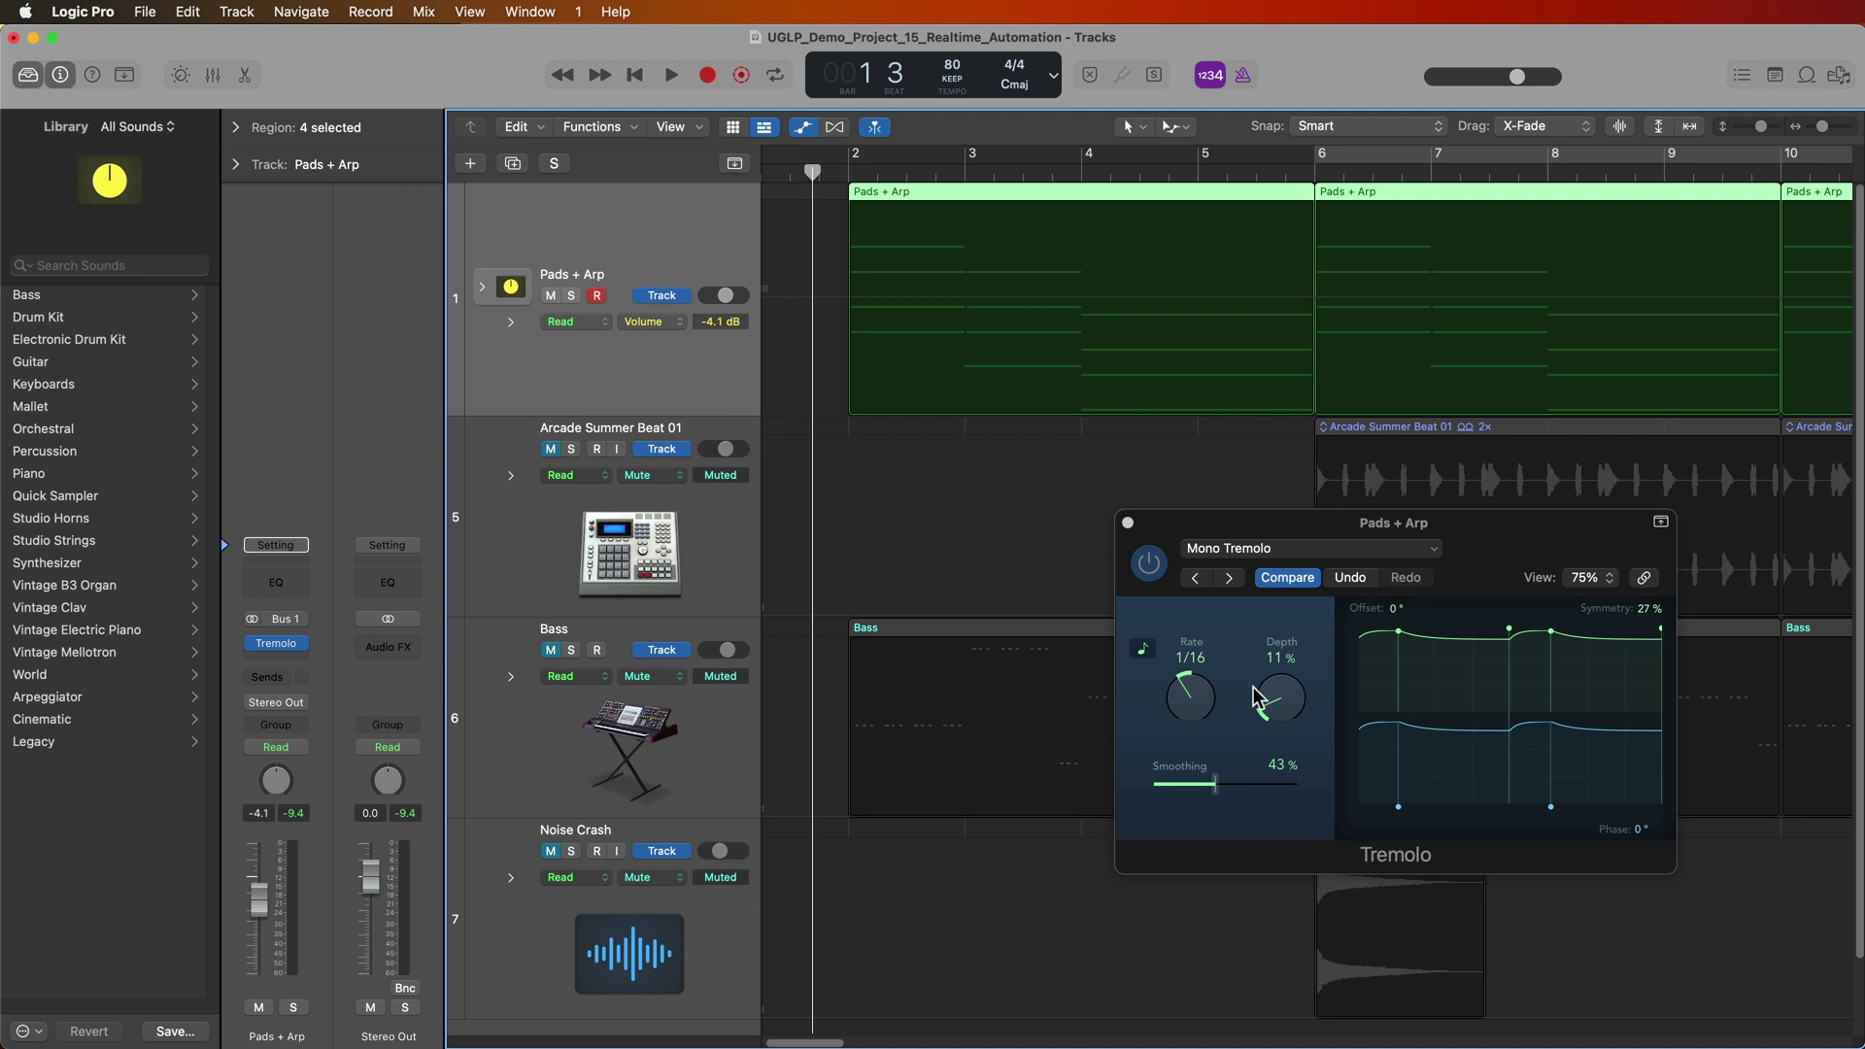
click(1289, 705)
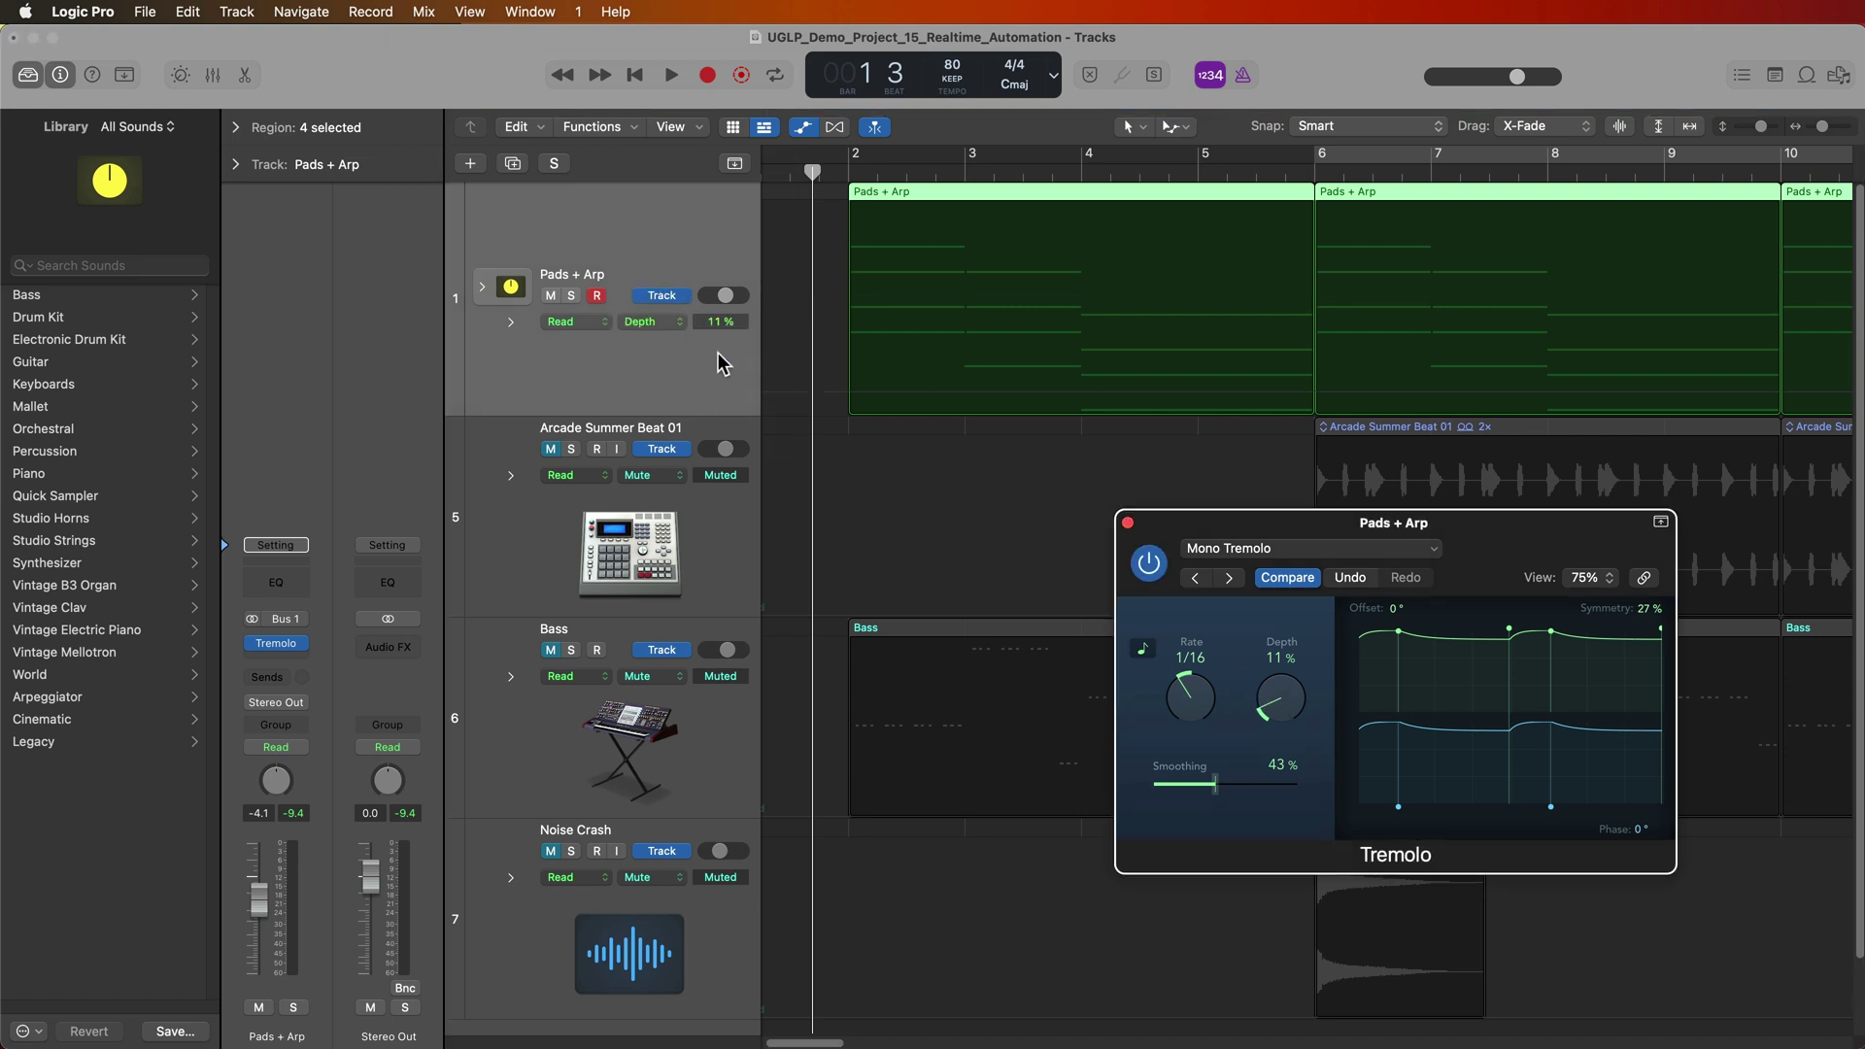
click(595, 322)
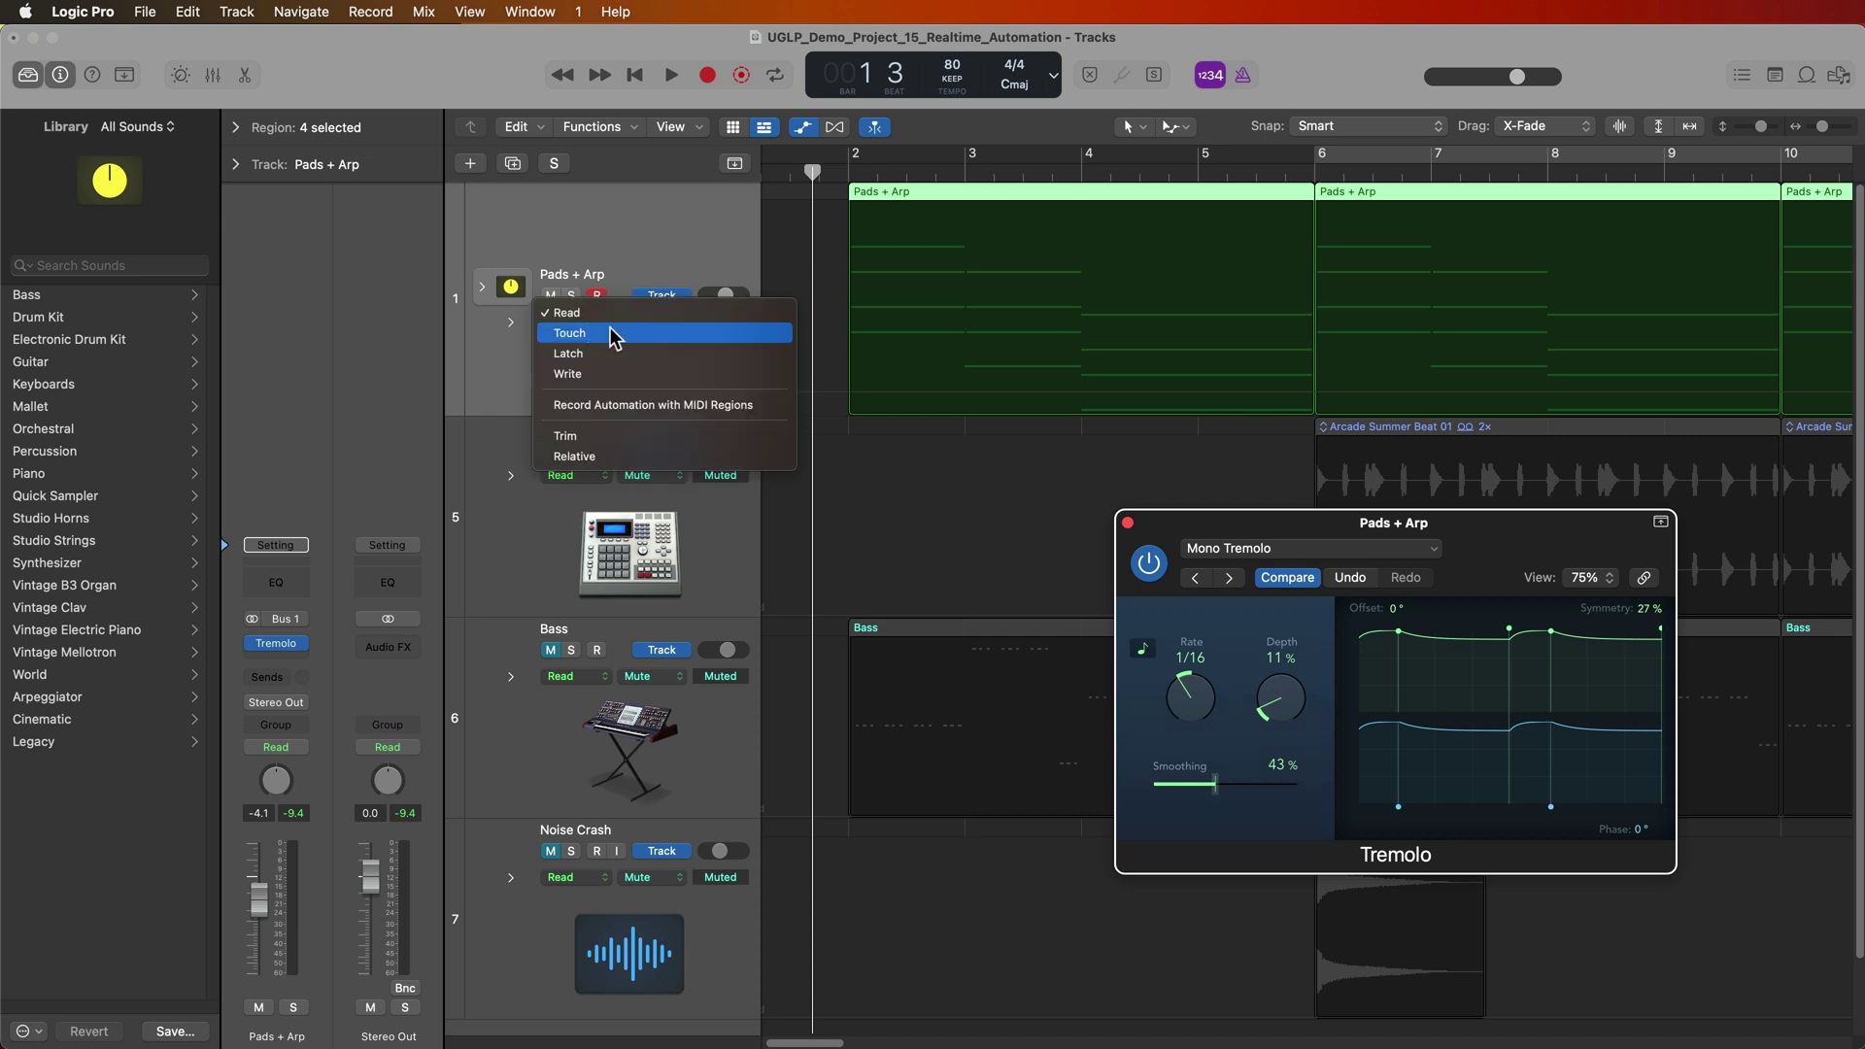
- In Touch mode, record a Tremolo Depth curve climbing from 11% to 72% then oscillating
click(613, 335)
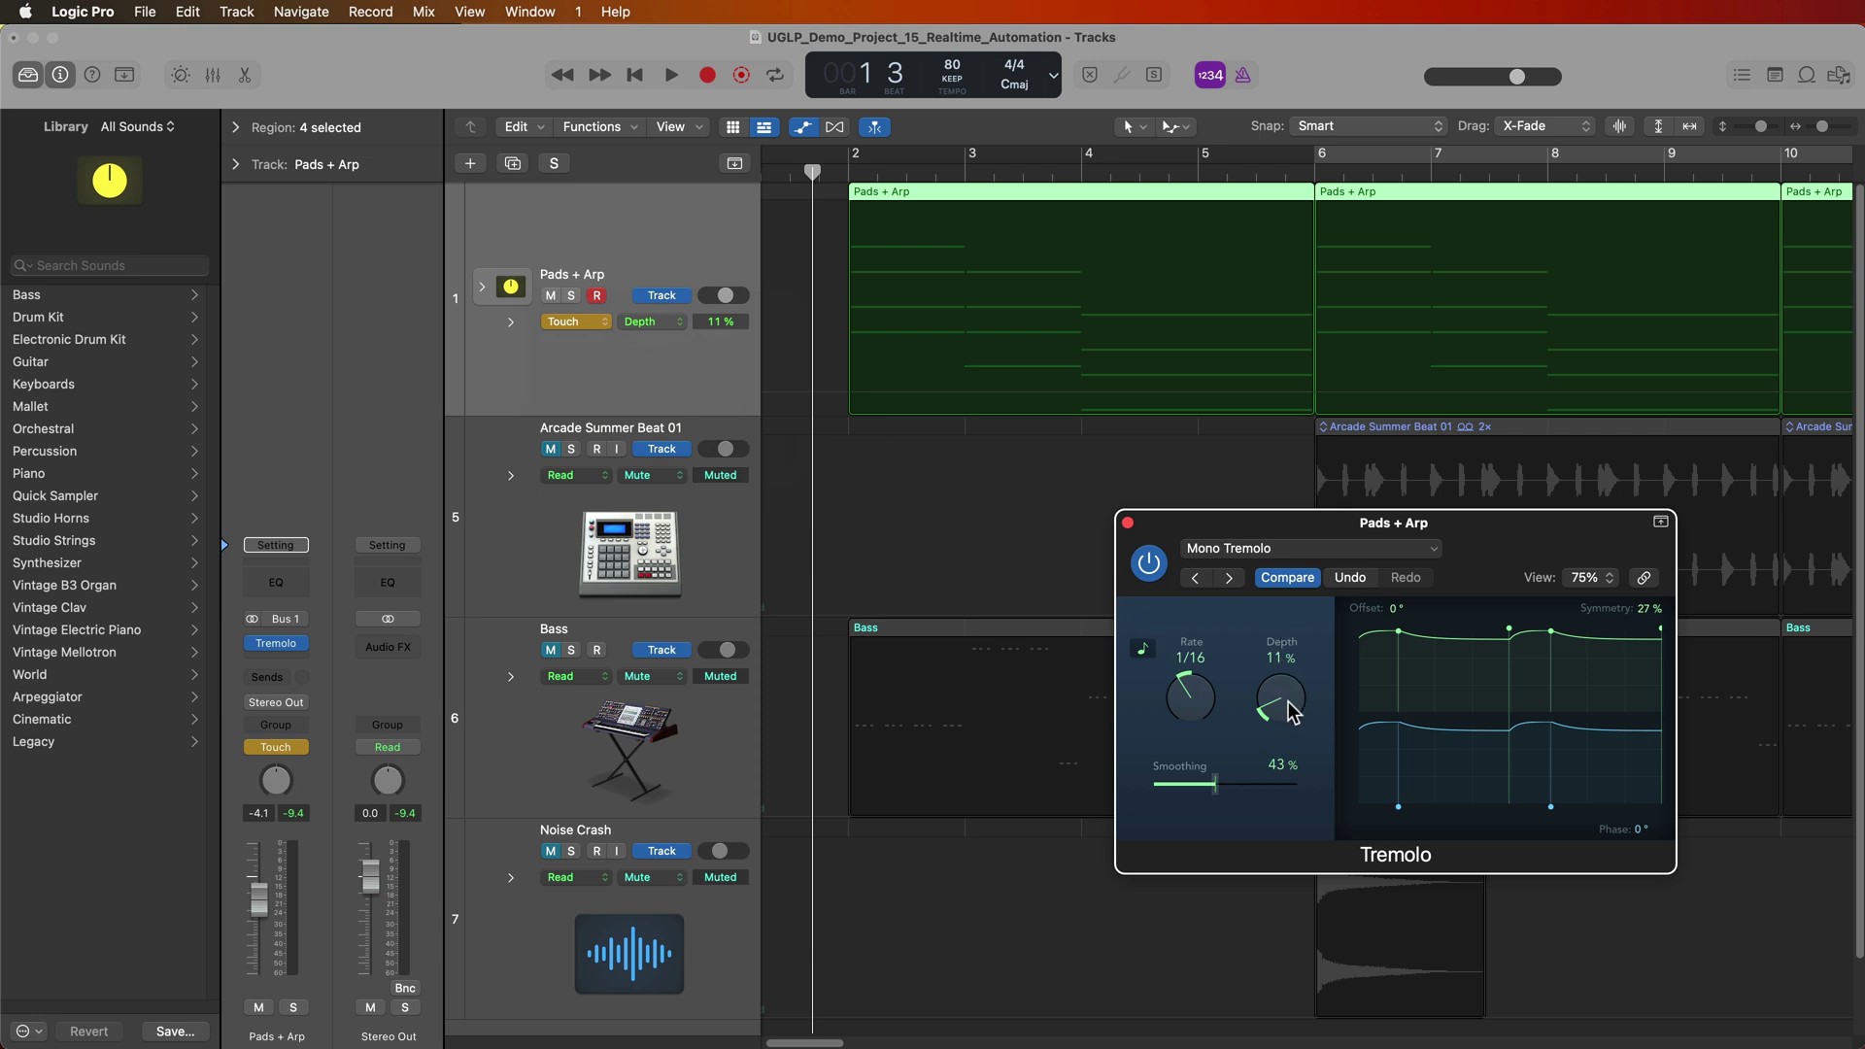
key(space)
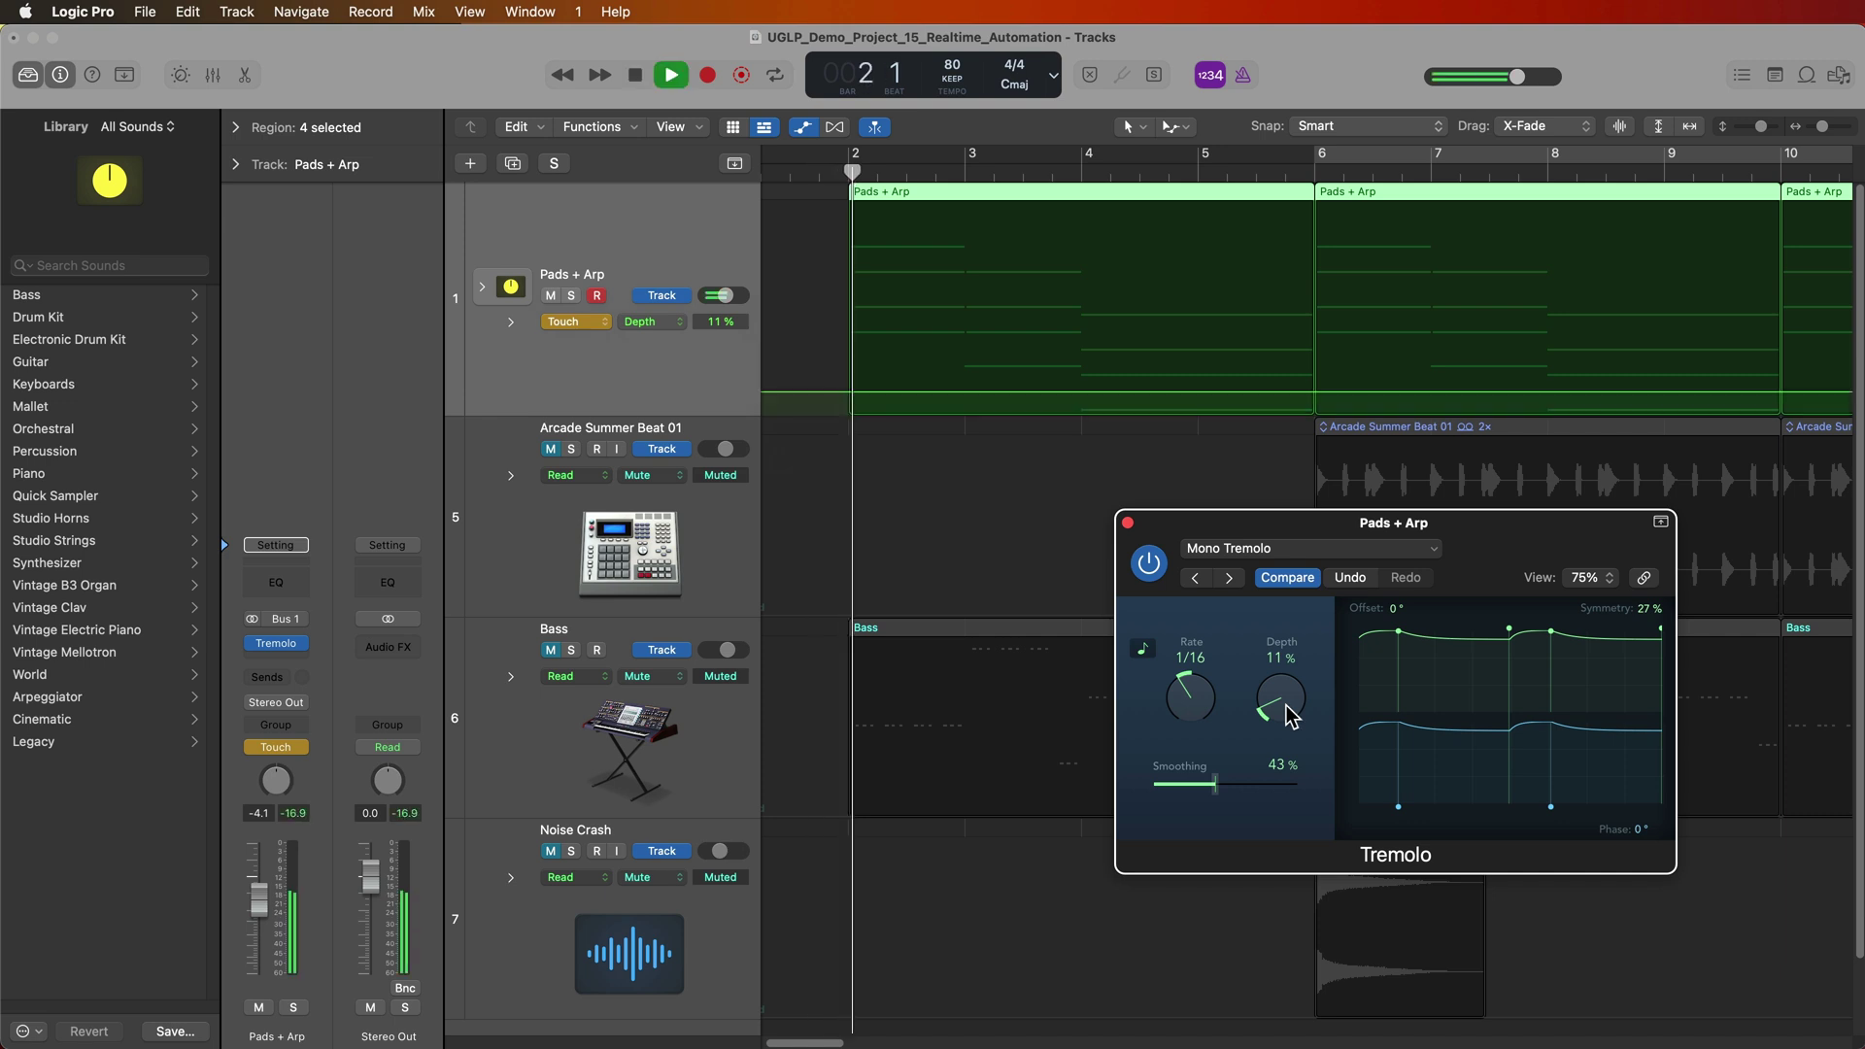
mouse_move(1292, 716)
mouse_down()
mouse_move(1269, 524)
mouse_move(1280, 657)
mouse_move(1287, 581)
mouse_move(1319, 649)
mouse_up()
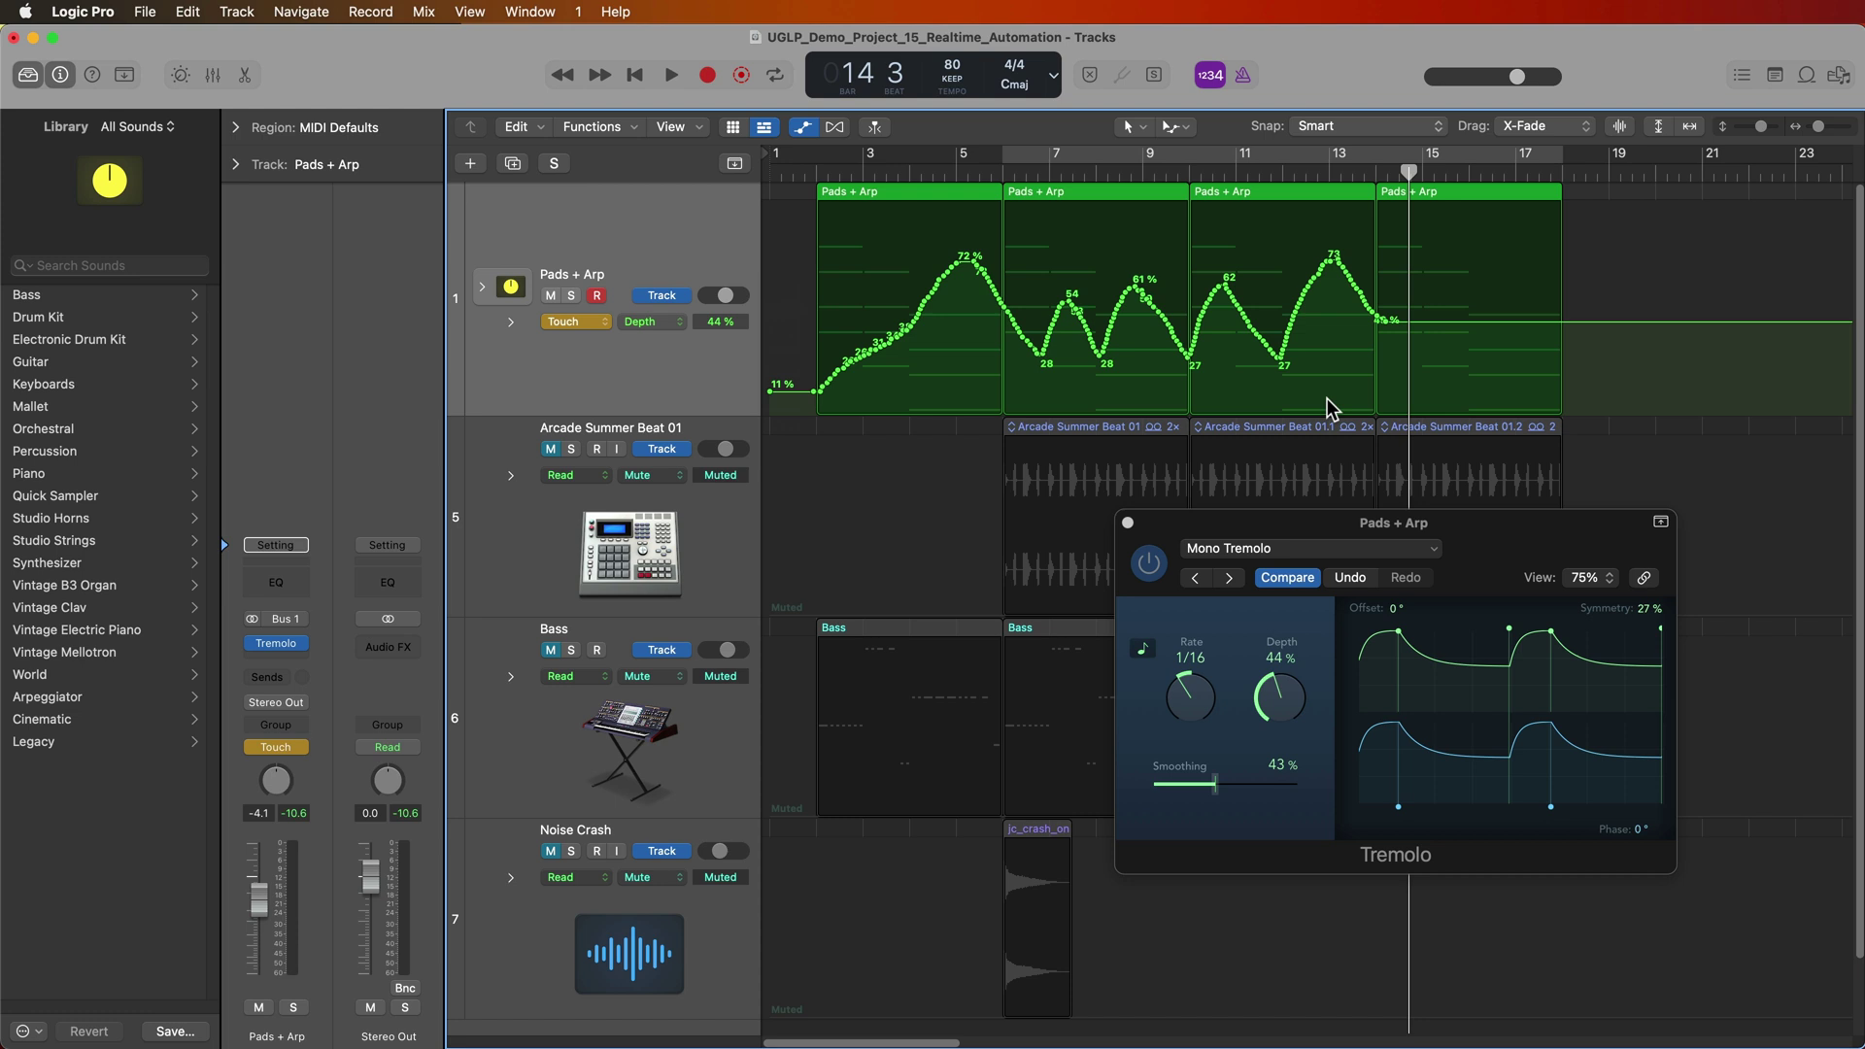
- Return Pads + Arp automation to Read and hide the automation lanes
click(579, 319)
click(583, 293)
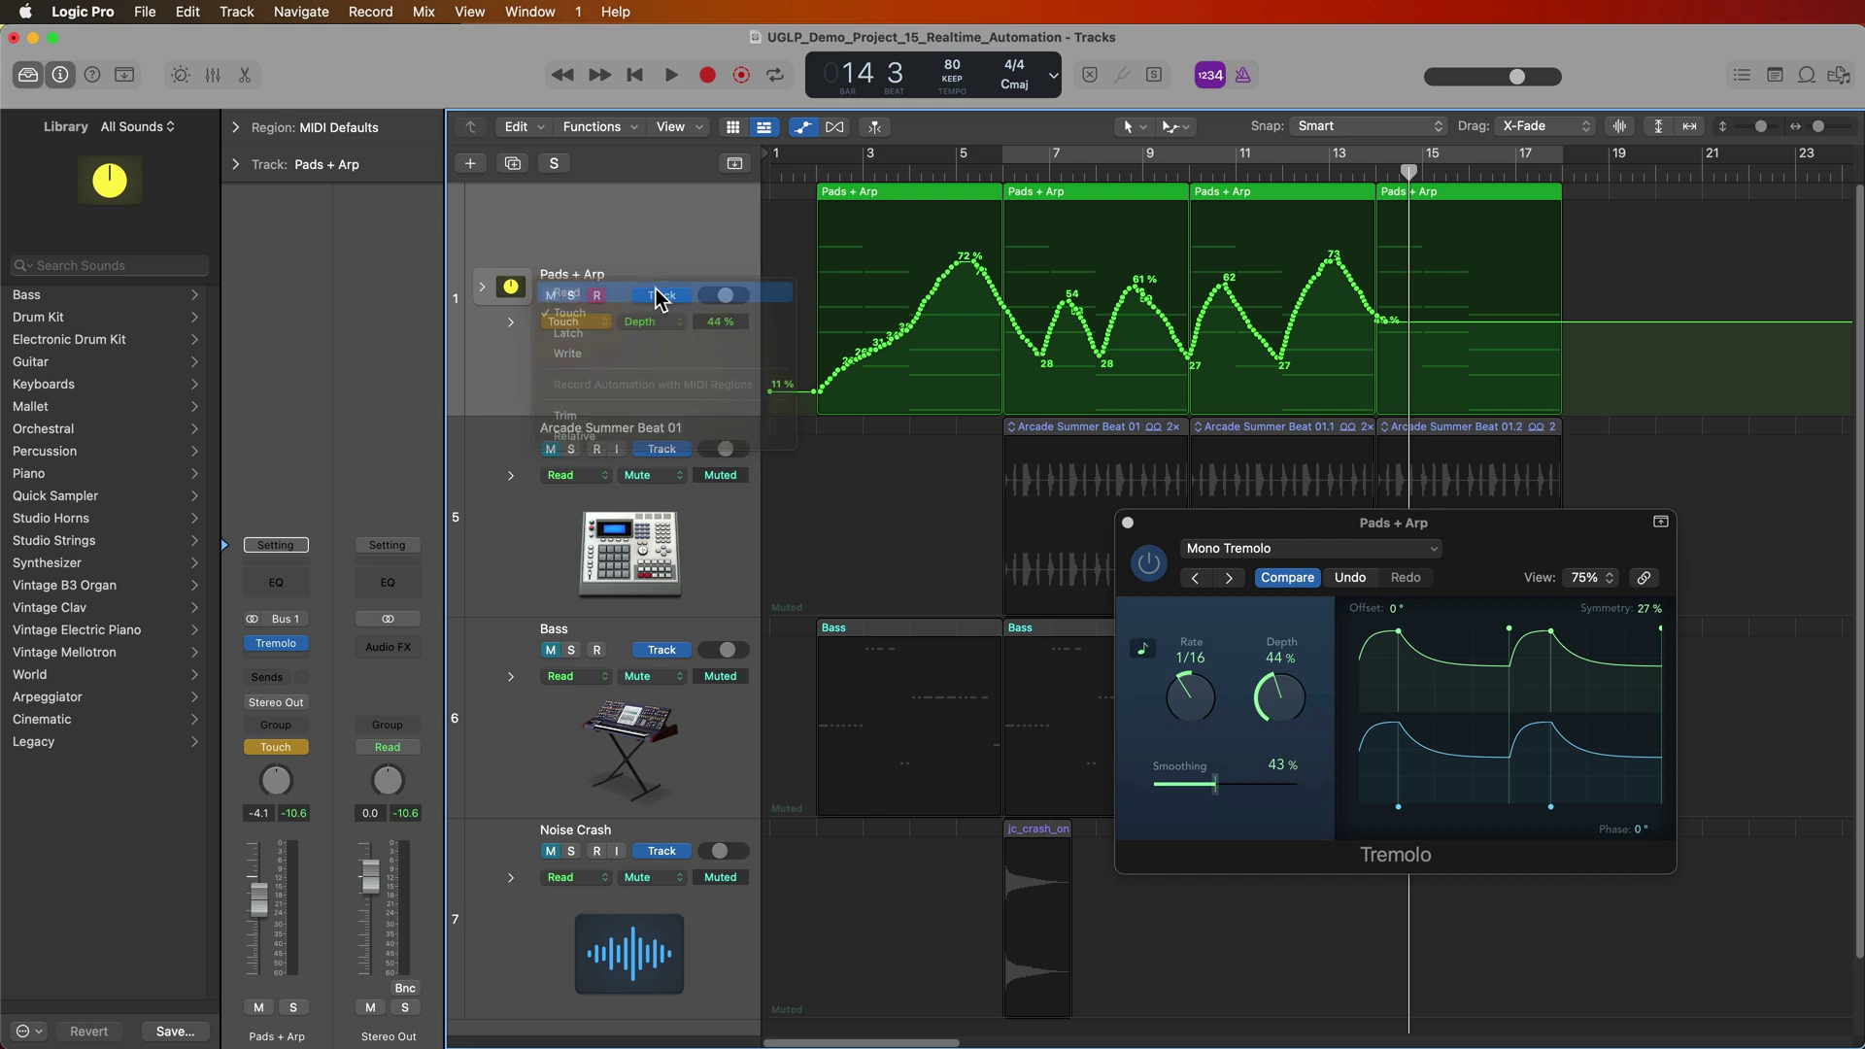
key(a)
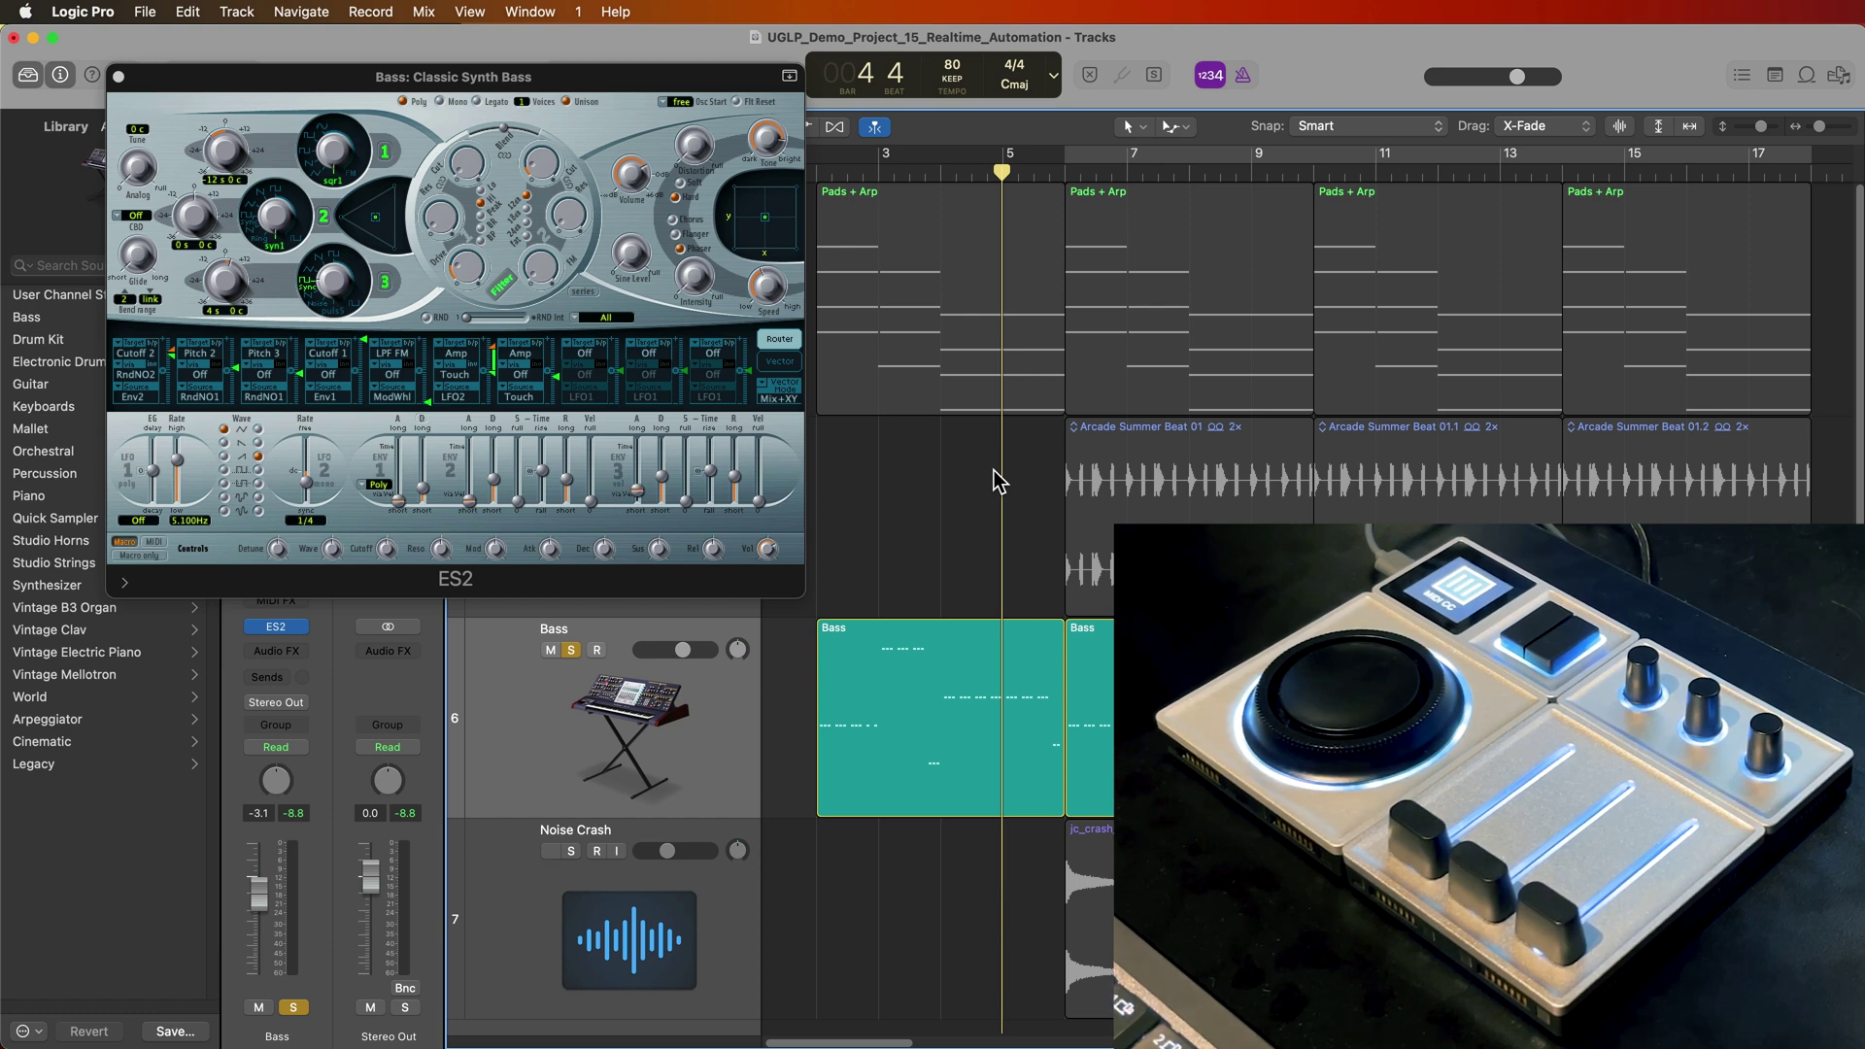
- Learn a Monogram CC 22 knob assignment to the ES2 LPF Cutoff in Controller Assignments Expert View
key(alt+super+k)
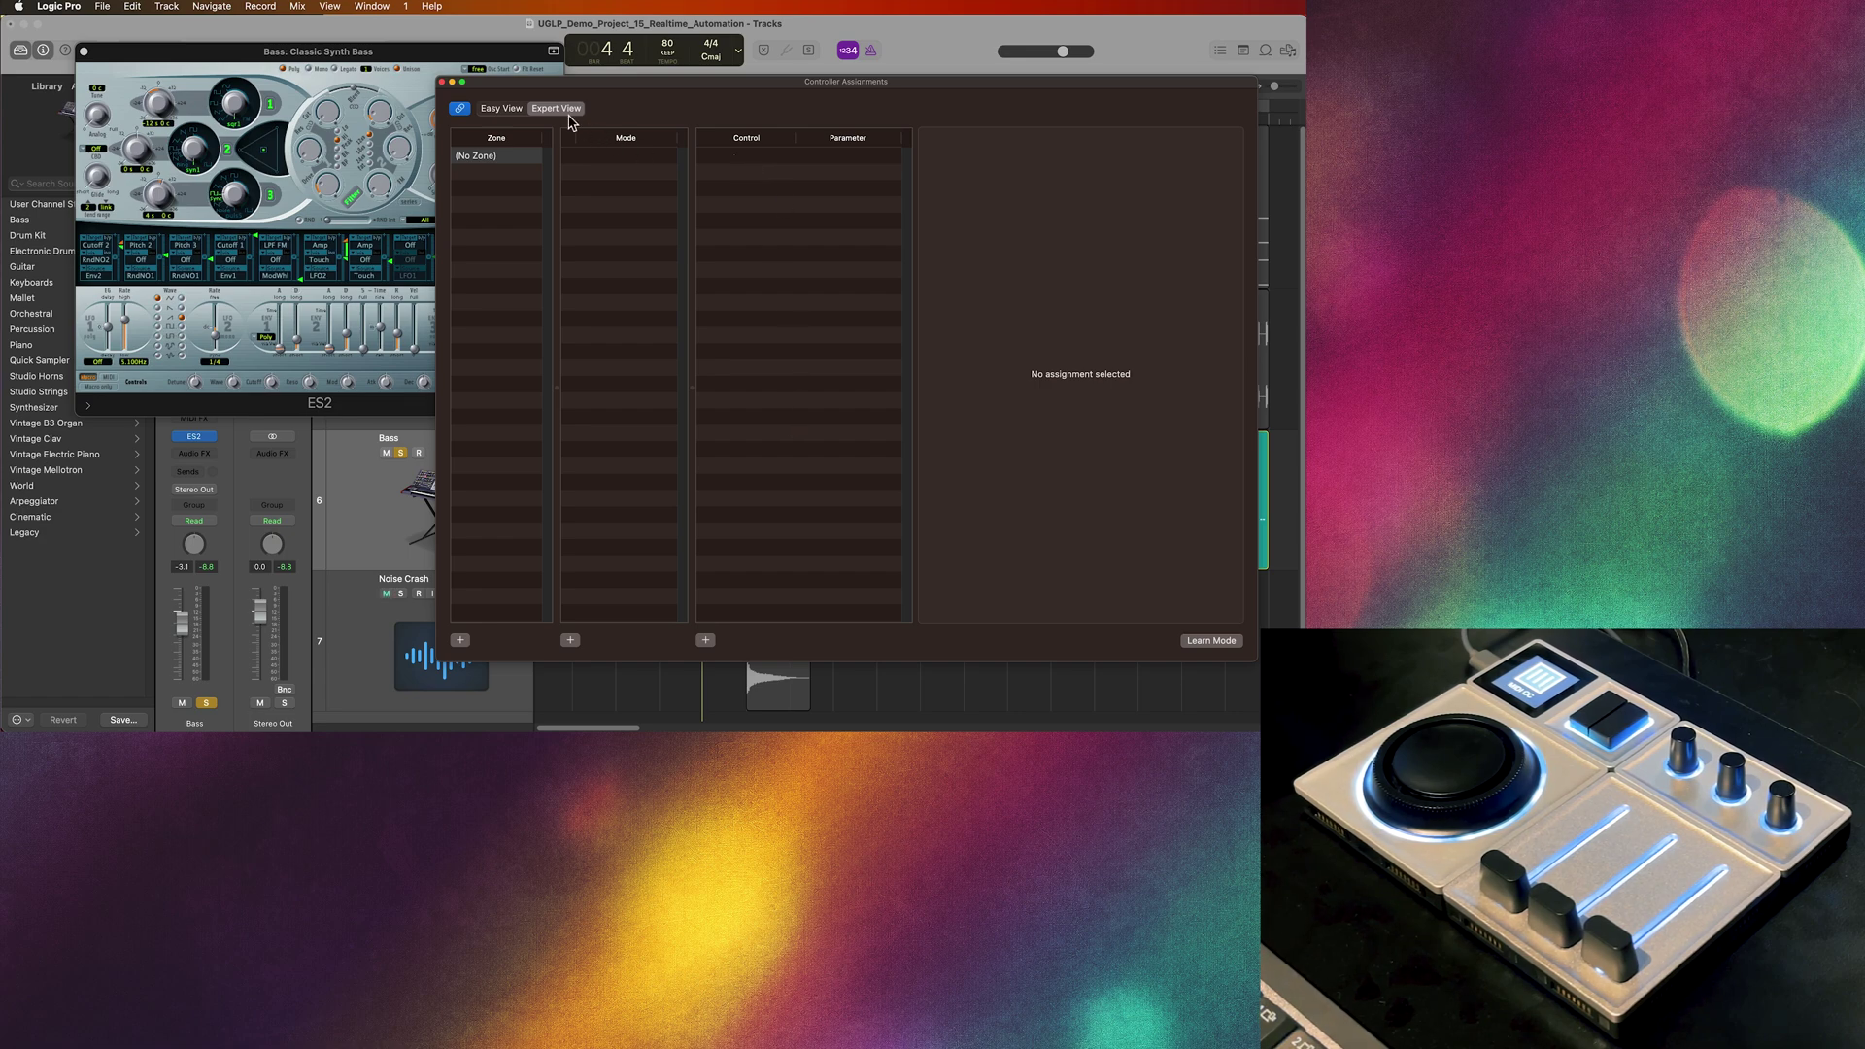
click(501, 108)
mouse_move(666, 89)
mouse_down()
mouse_move(822, 202)
mouse_move(658, 93)
mouse_move(680, 91)
mouse_up()
click(562, 114)
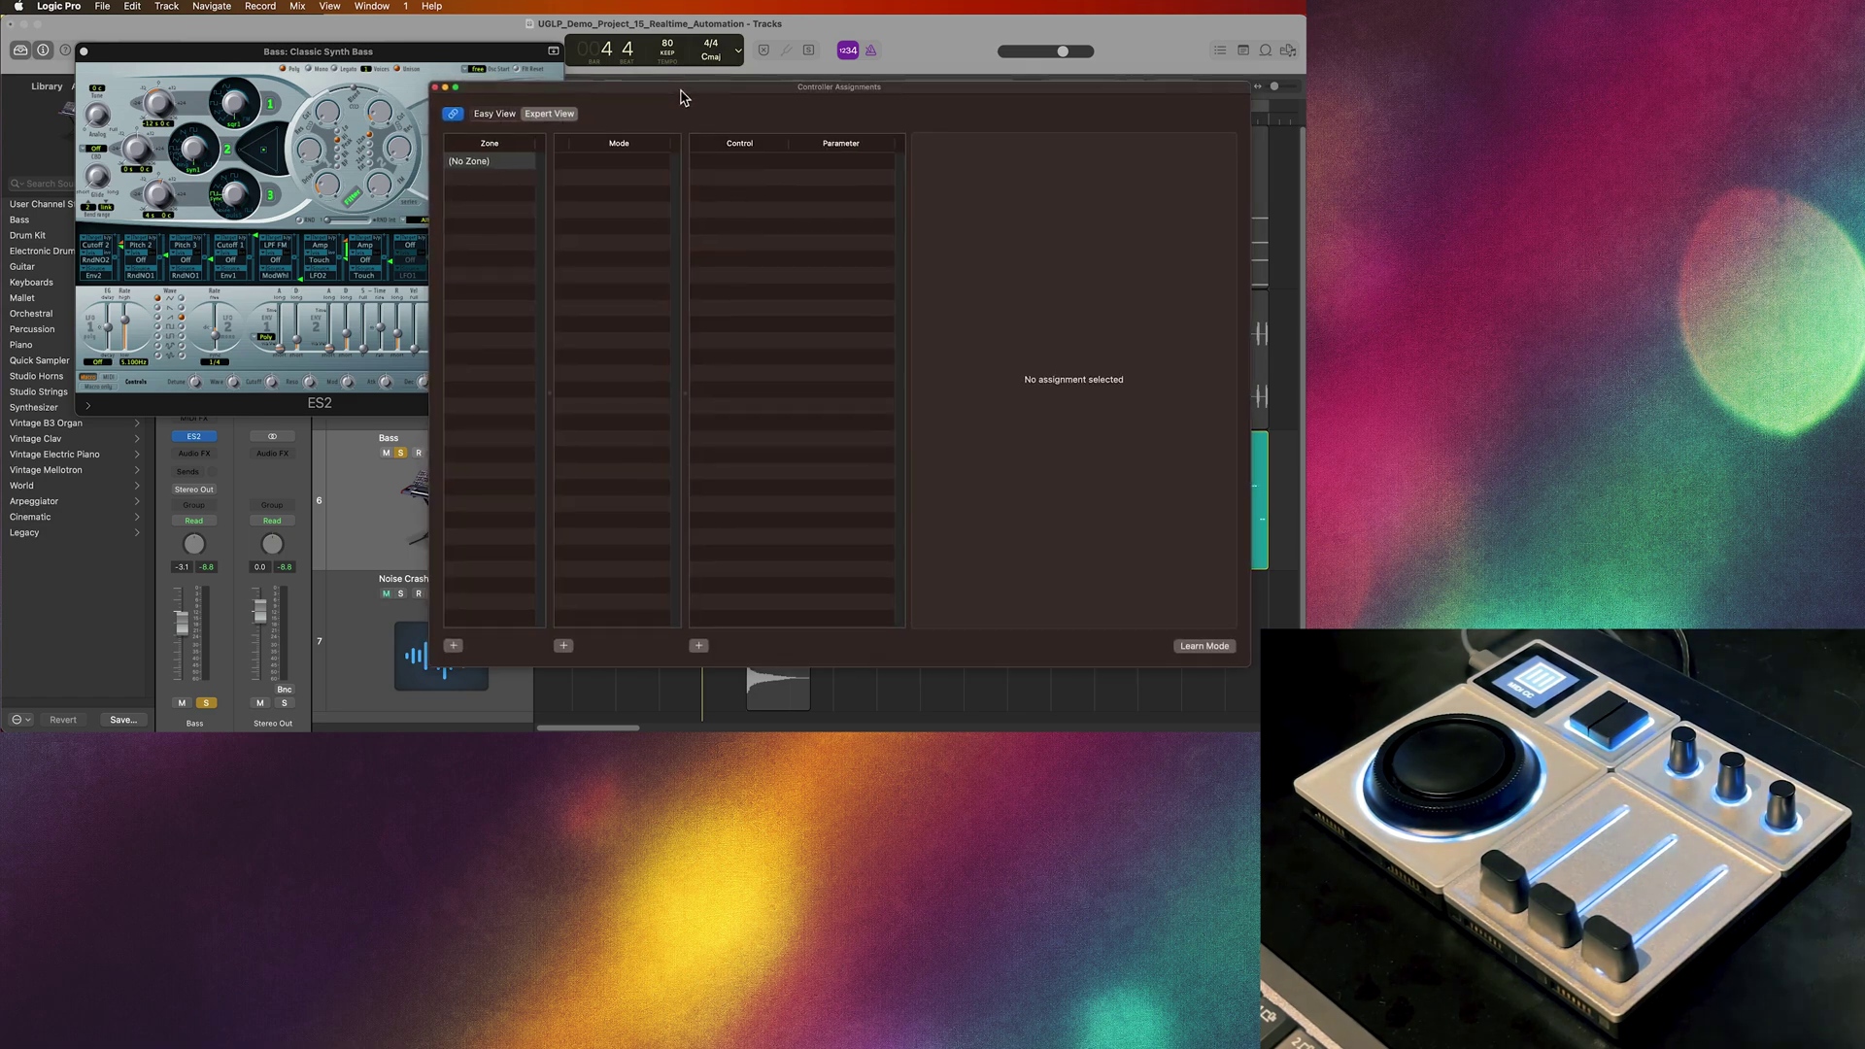
click(1215, 652)
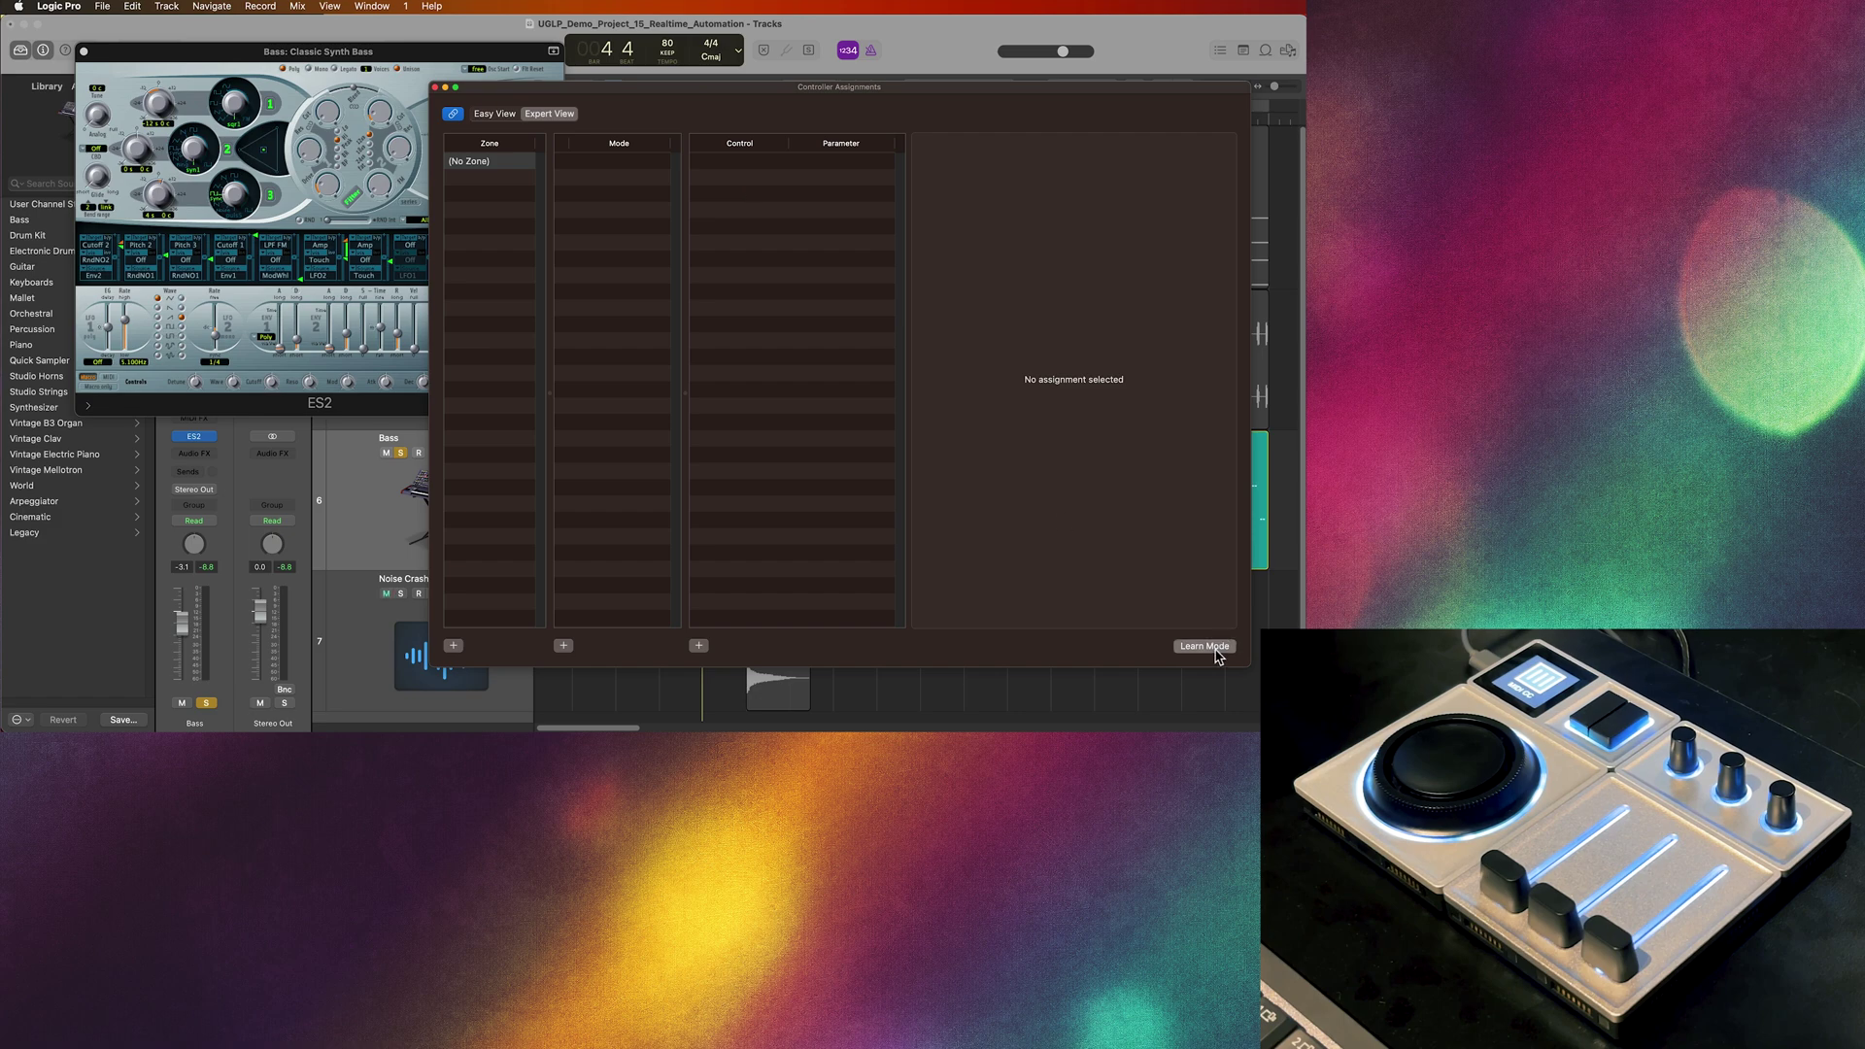
click(381, 117)
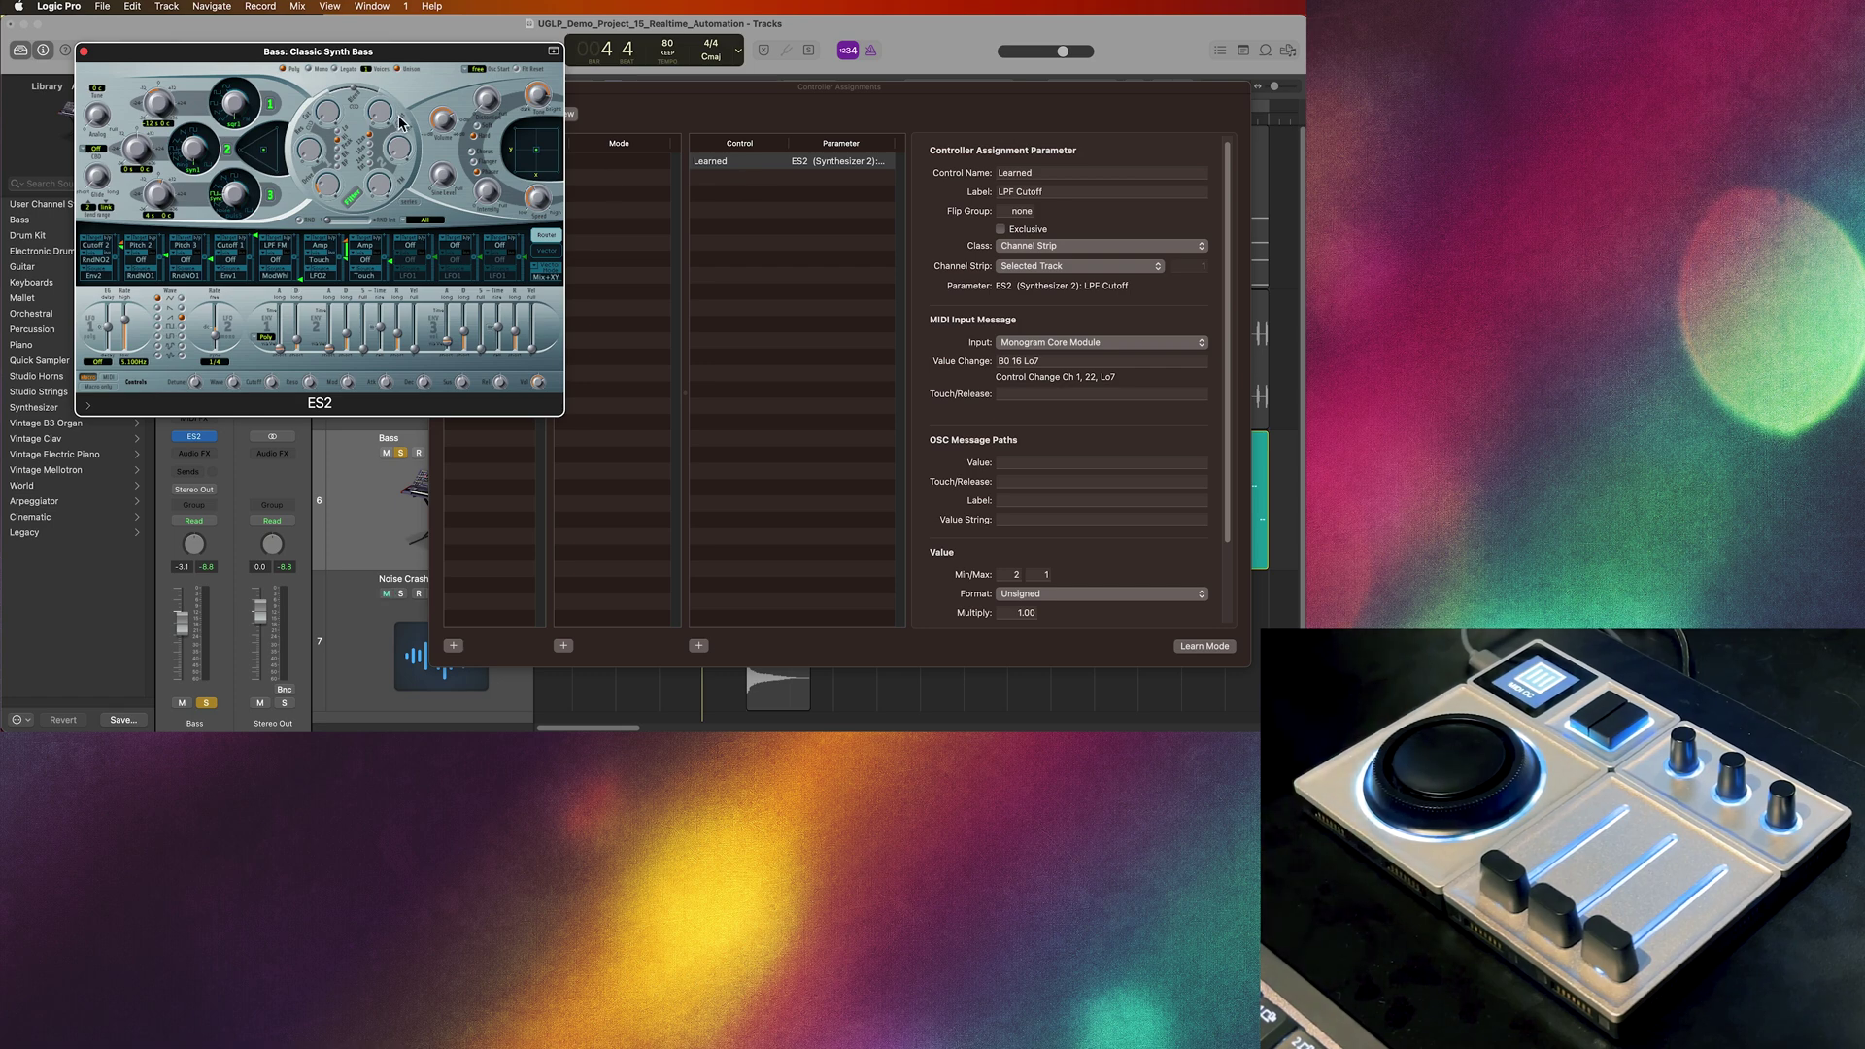
drag(1226, 256, 1224, 355)
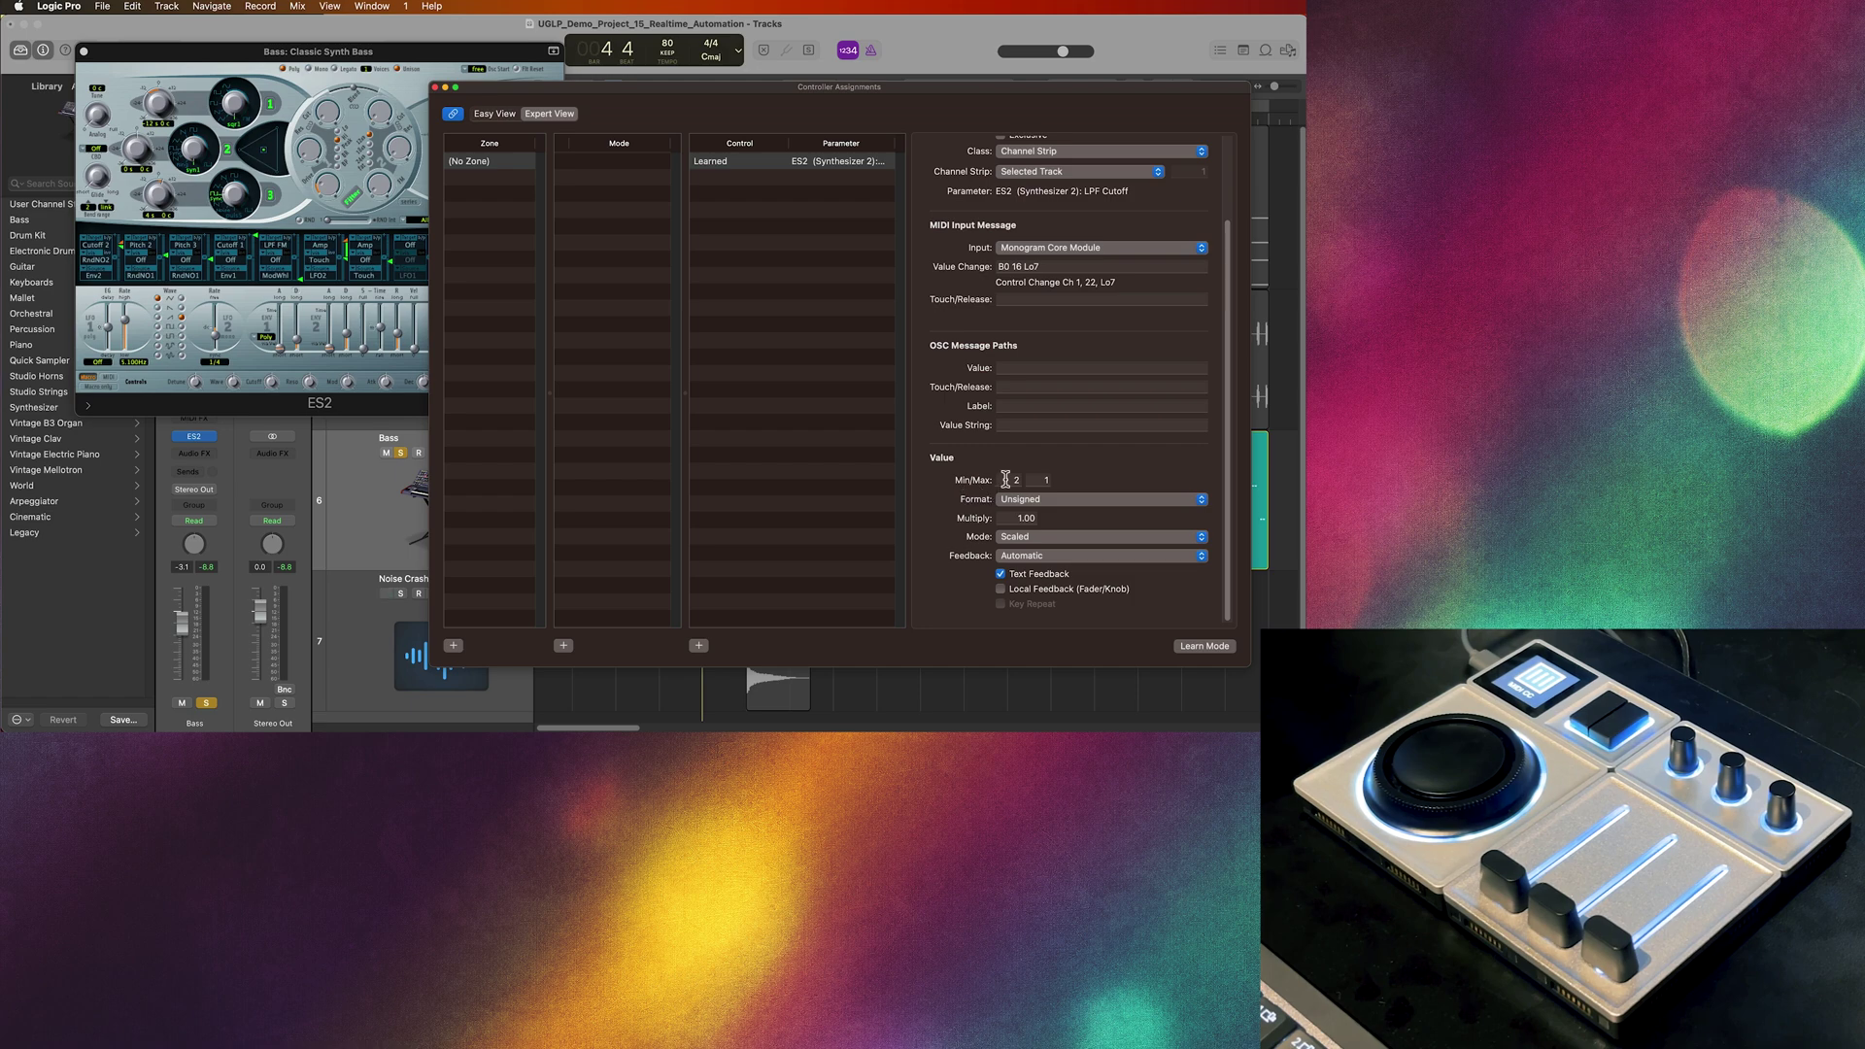
- Set the Cutoff assignment's range to Min 0 and Max 127
click(1005, 480)
text(0)
click(1036, 480)
key(Return)
- Close Controller Assignments and move the ES2 window to the upper left
click(435, 87)
drag(440, 60, 892, 192)
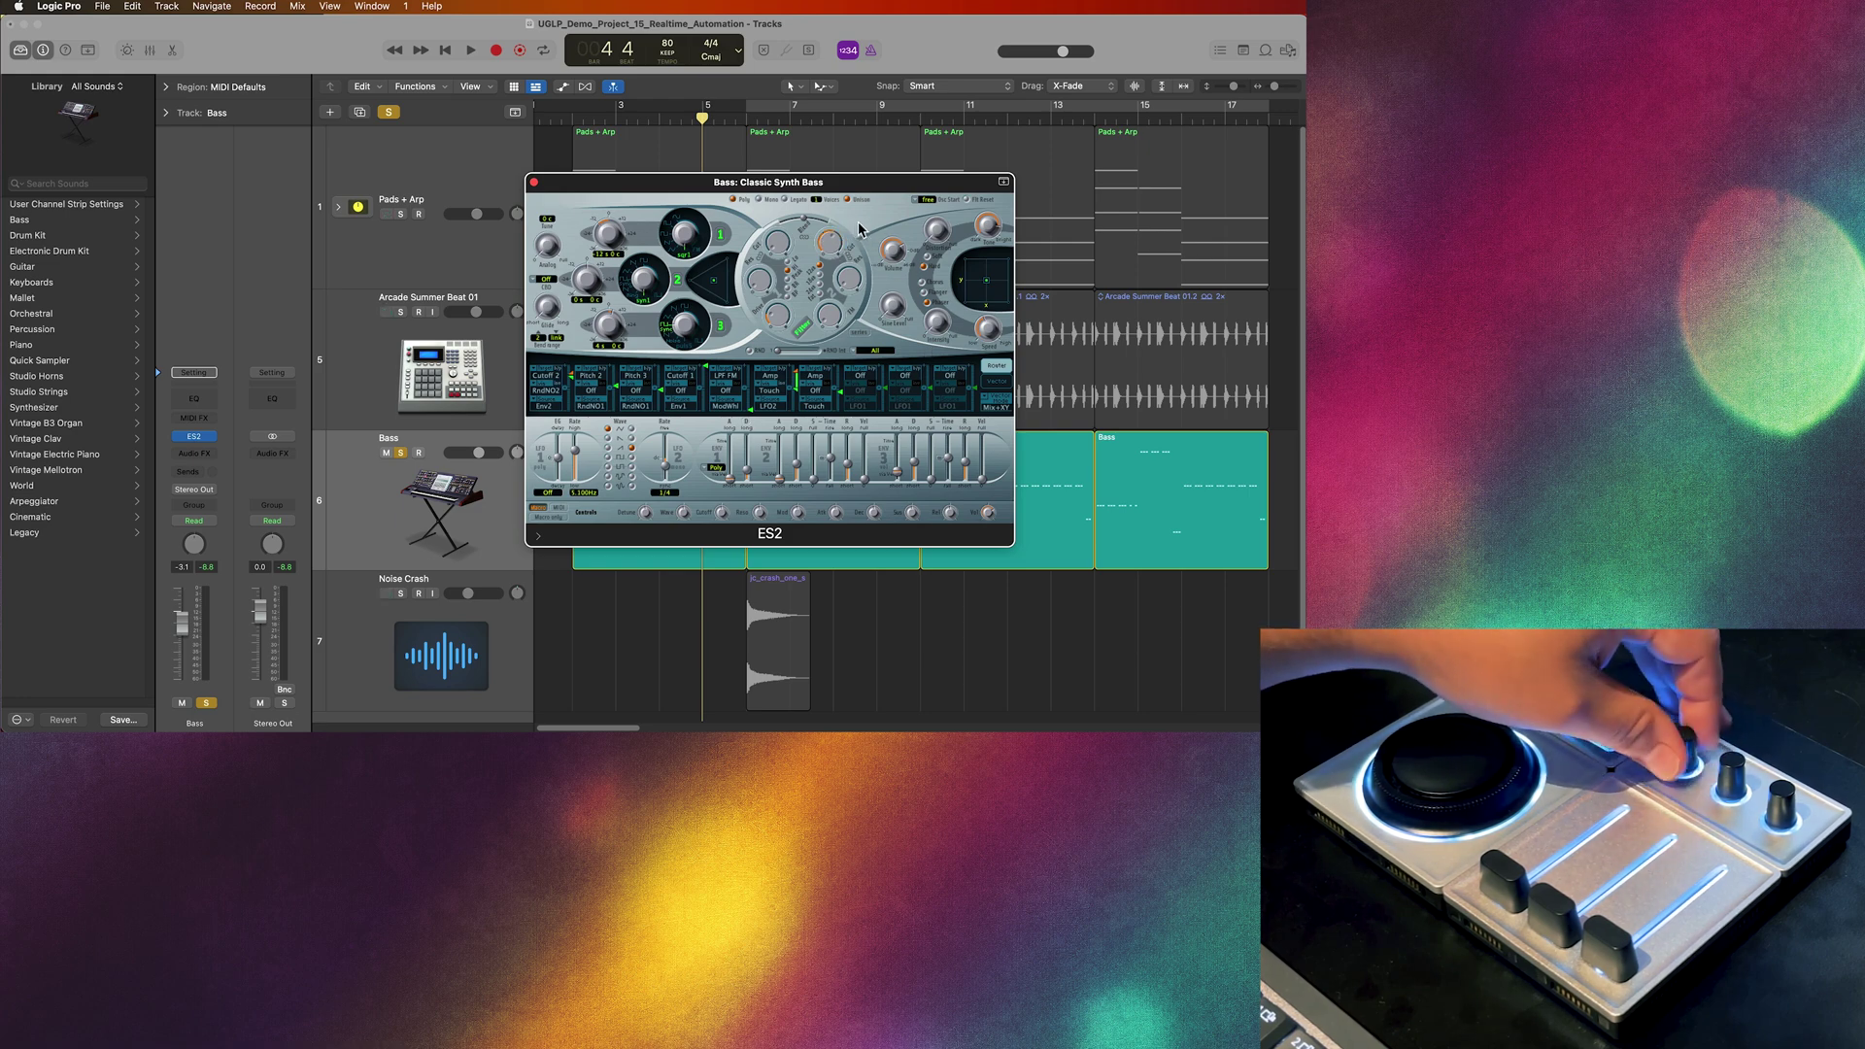
drag(856, 188, 419, 58)
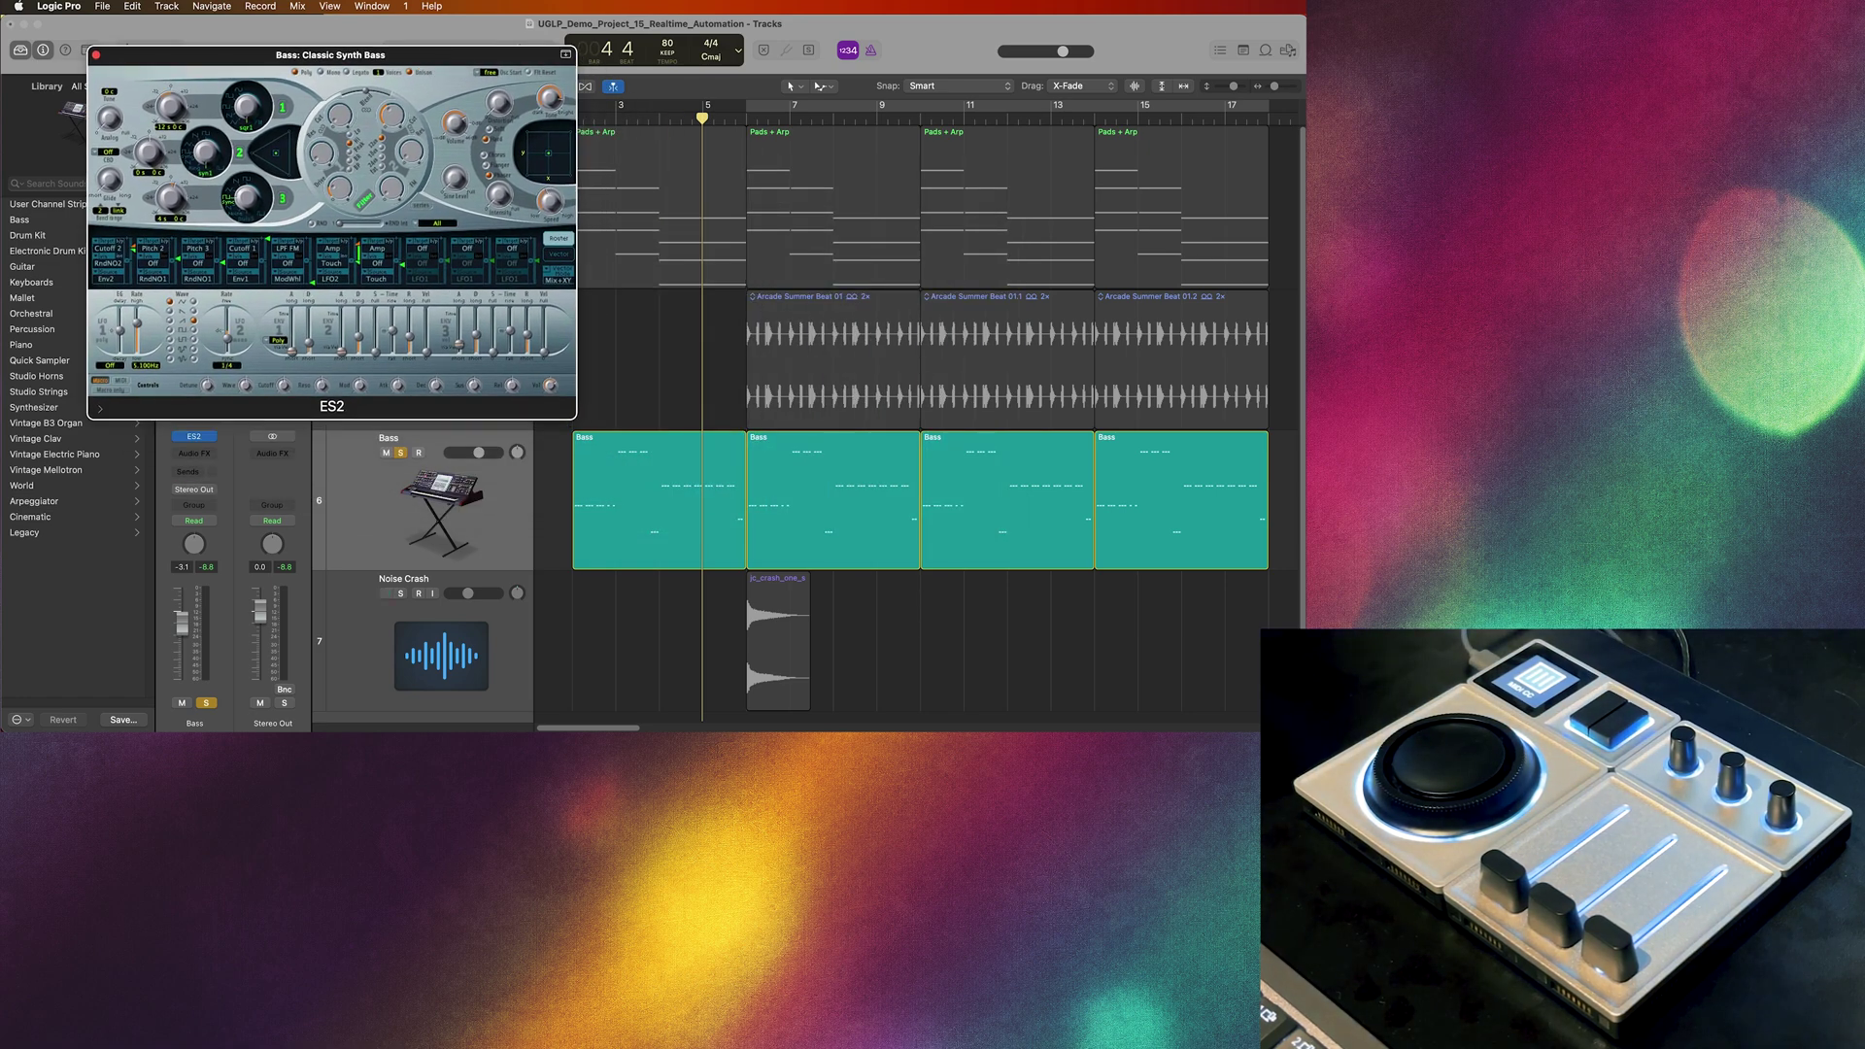
- Learn Monogram CC 20 to the ES2 Drive, then close Controller Assignments
key(alt+super+k)
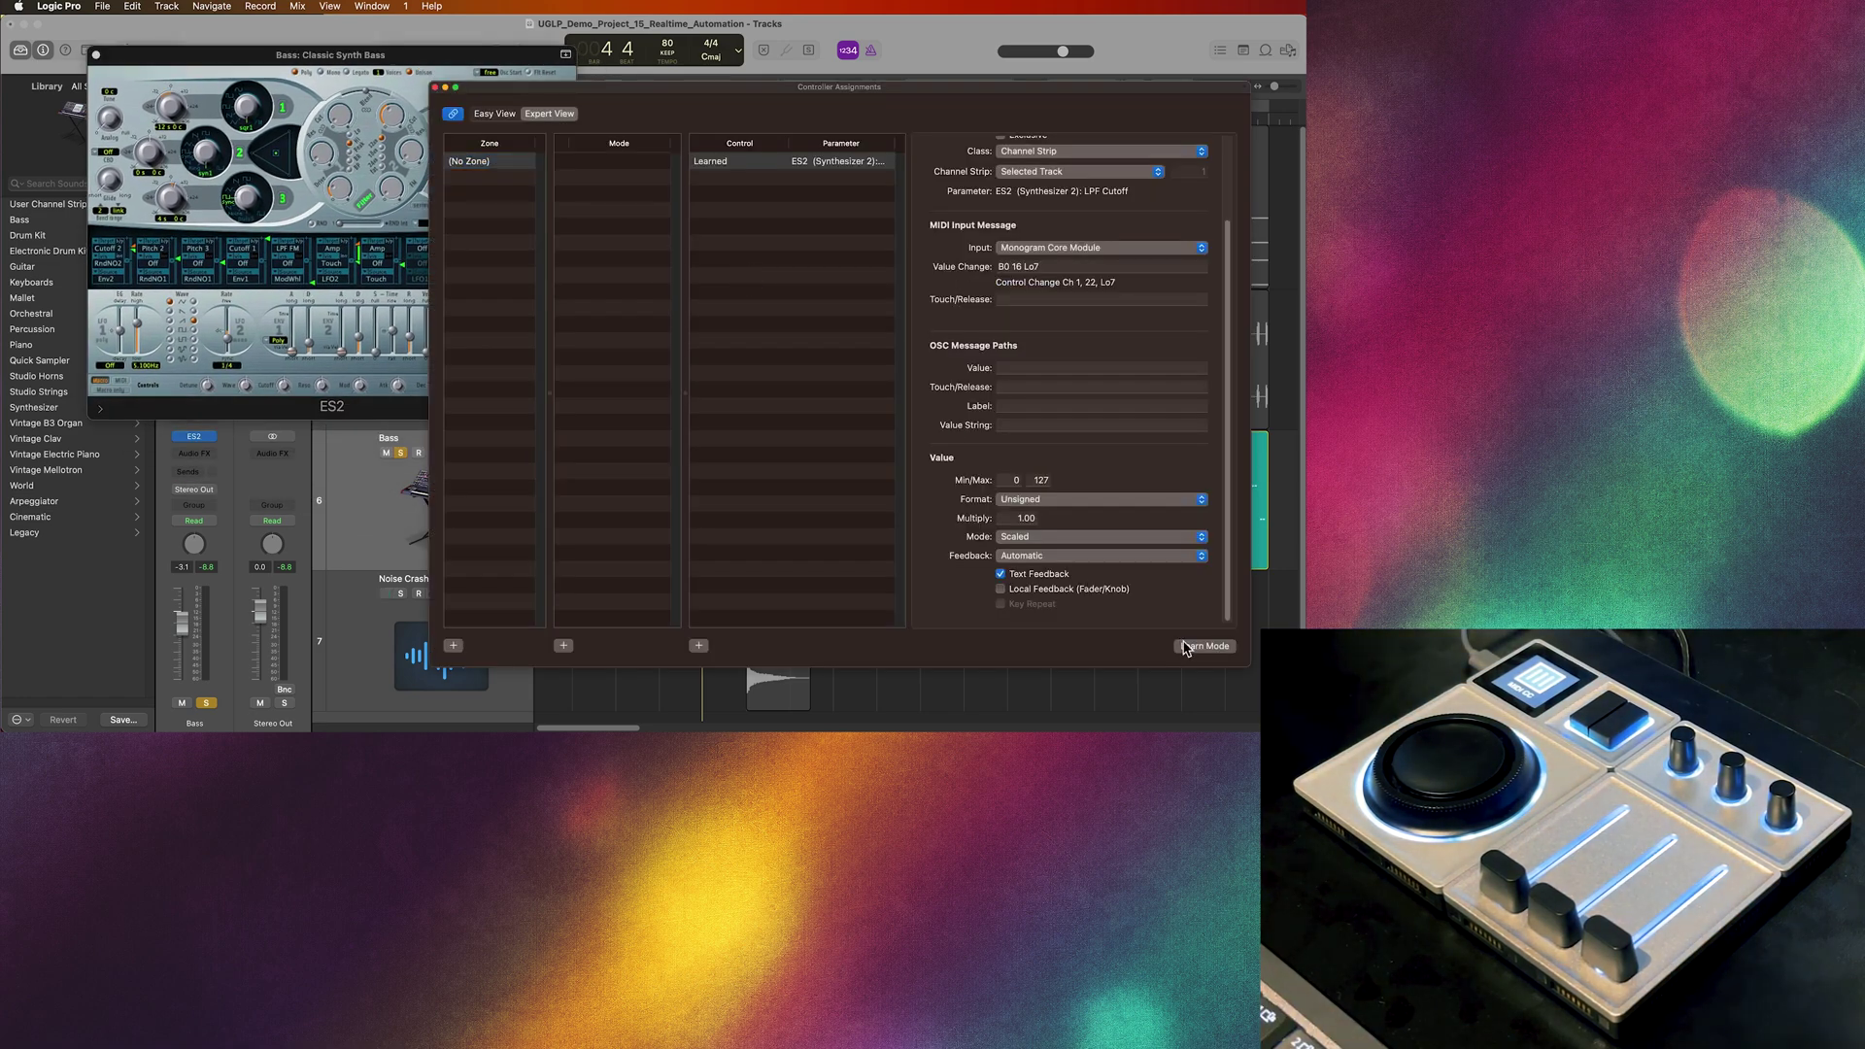
click(1187, 647)
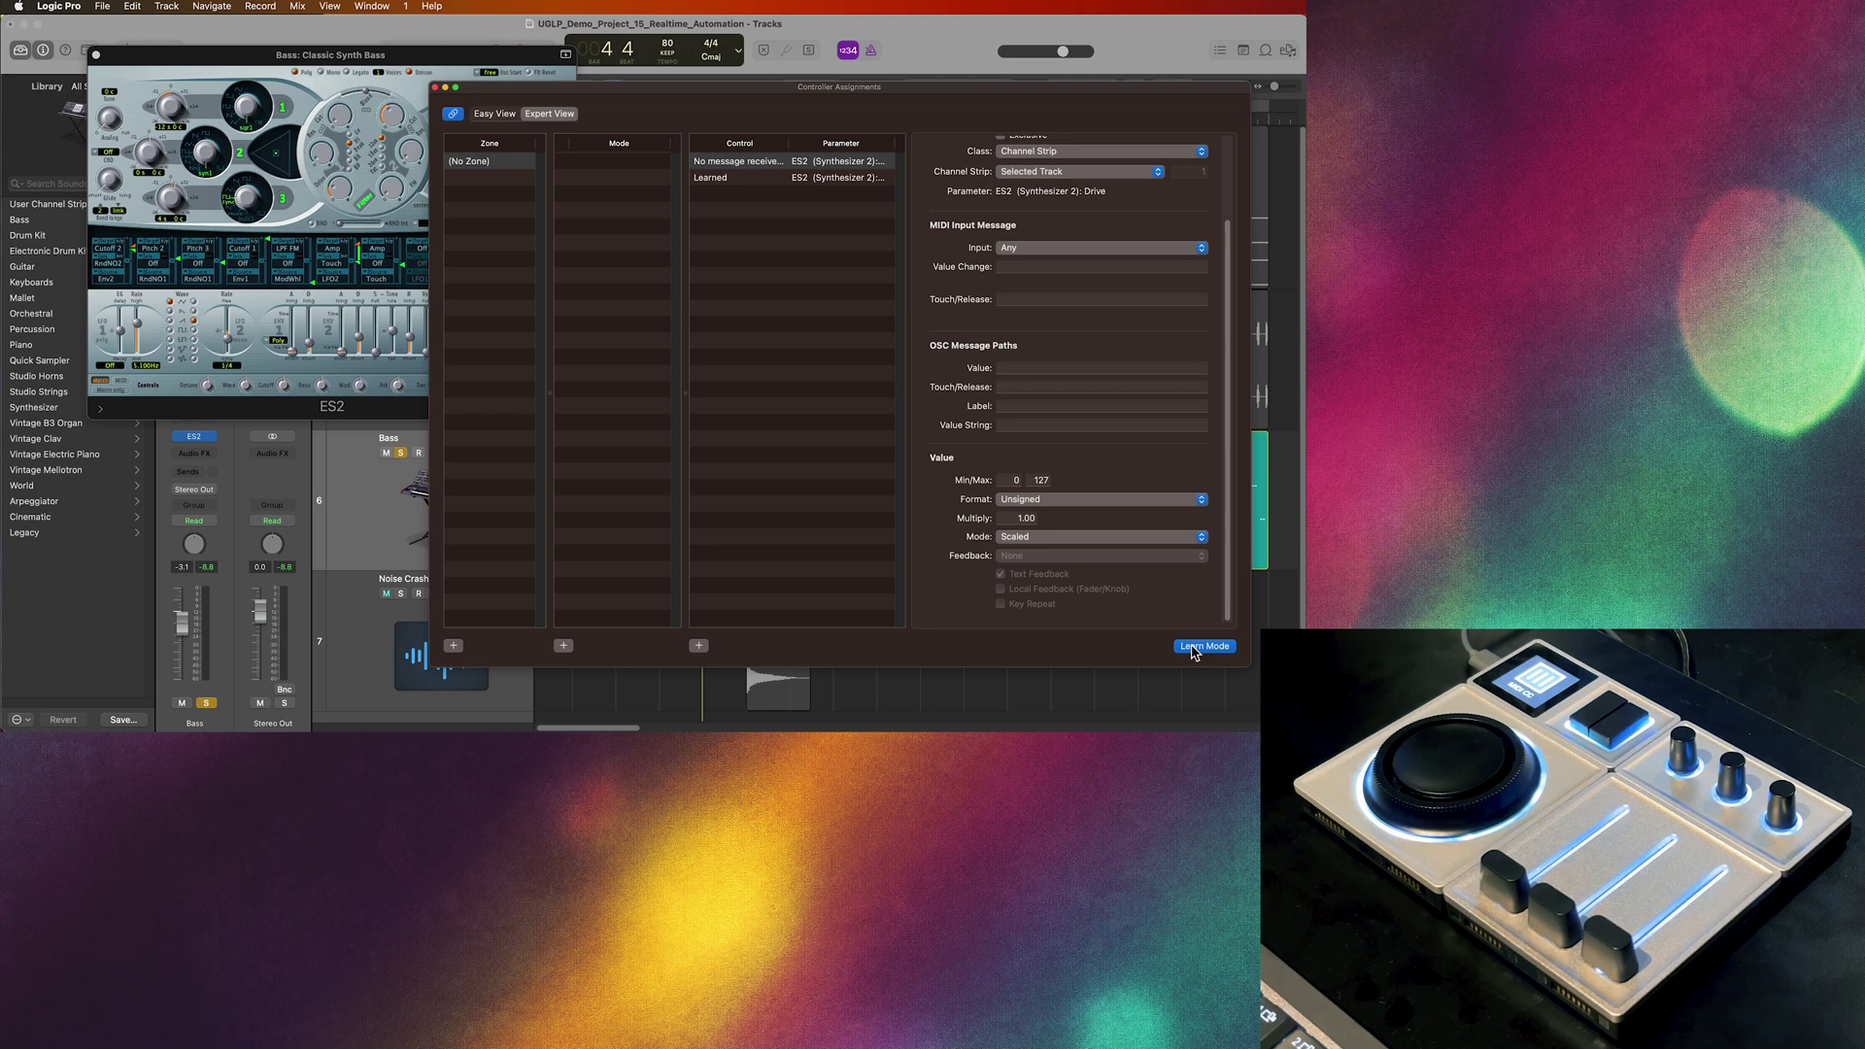
click(343, 195)
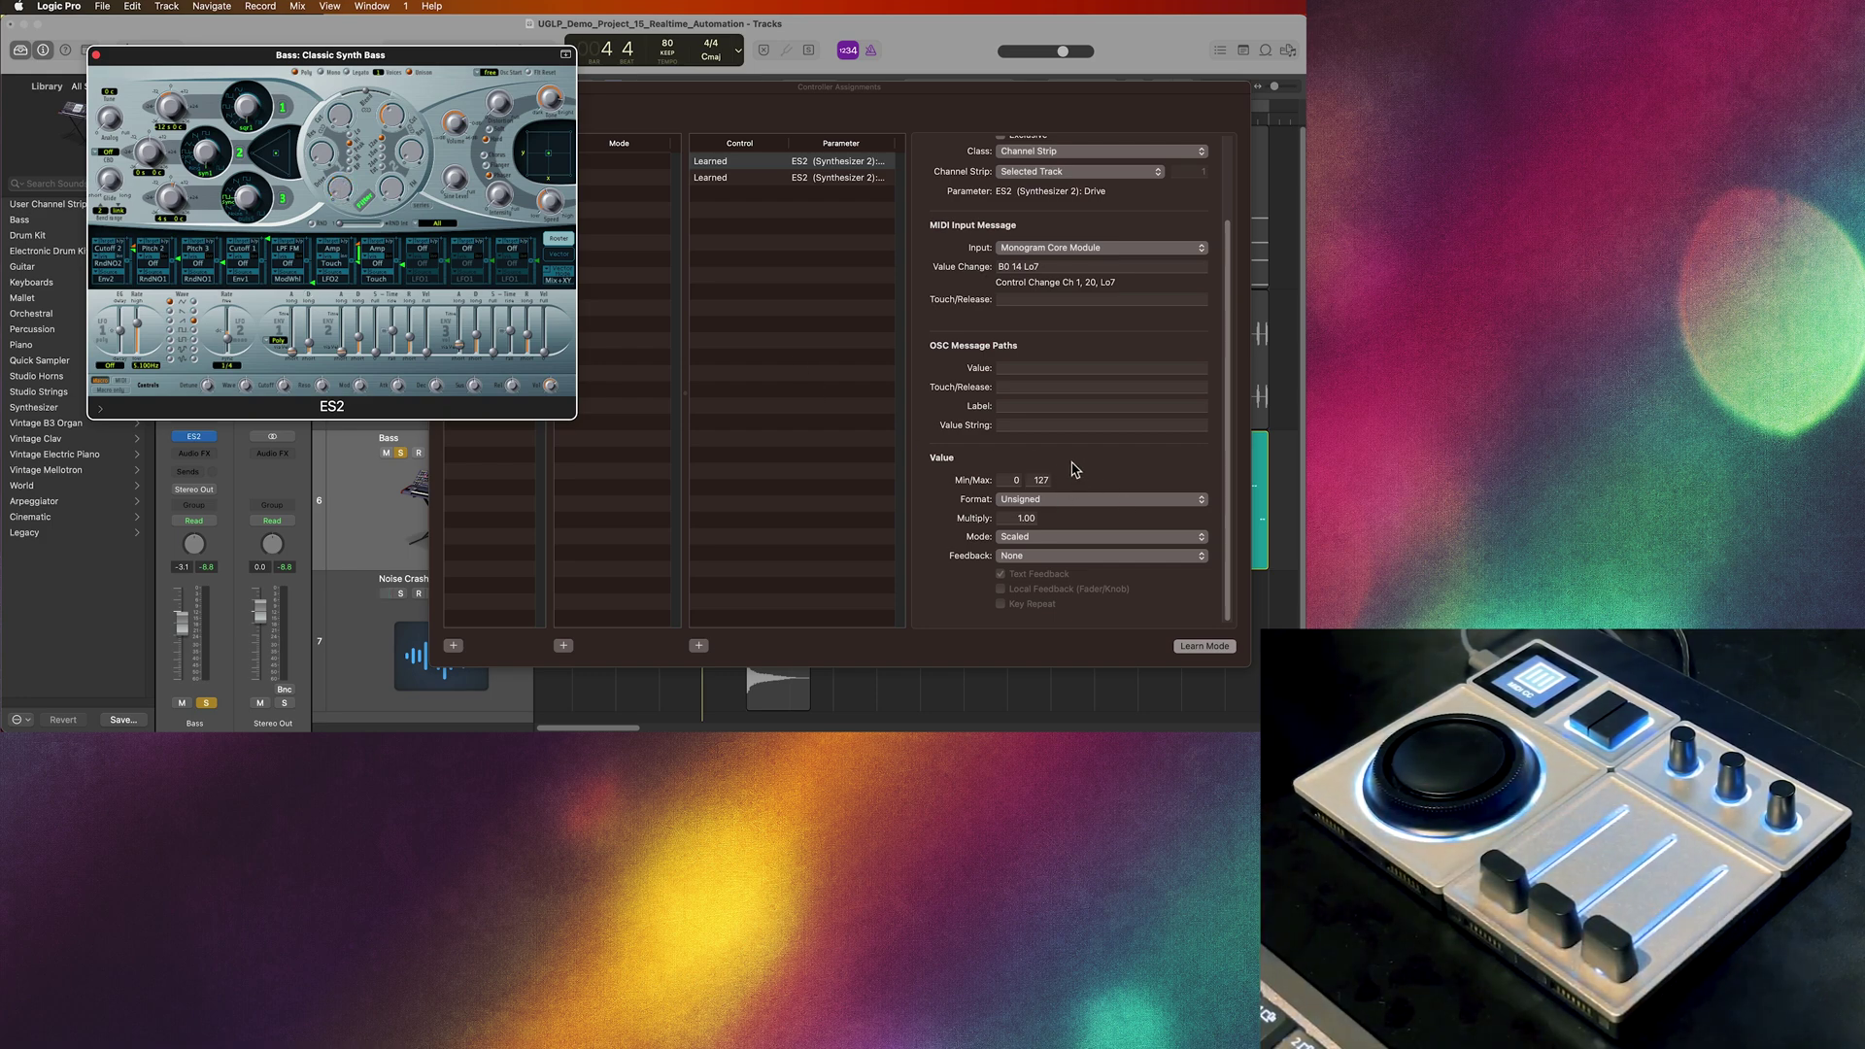
click(1122, 465)
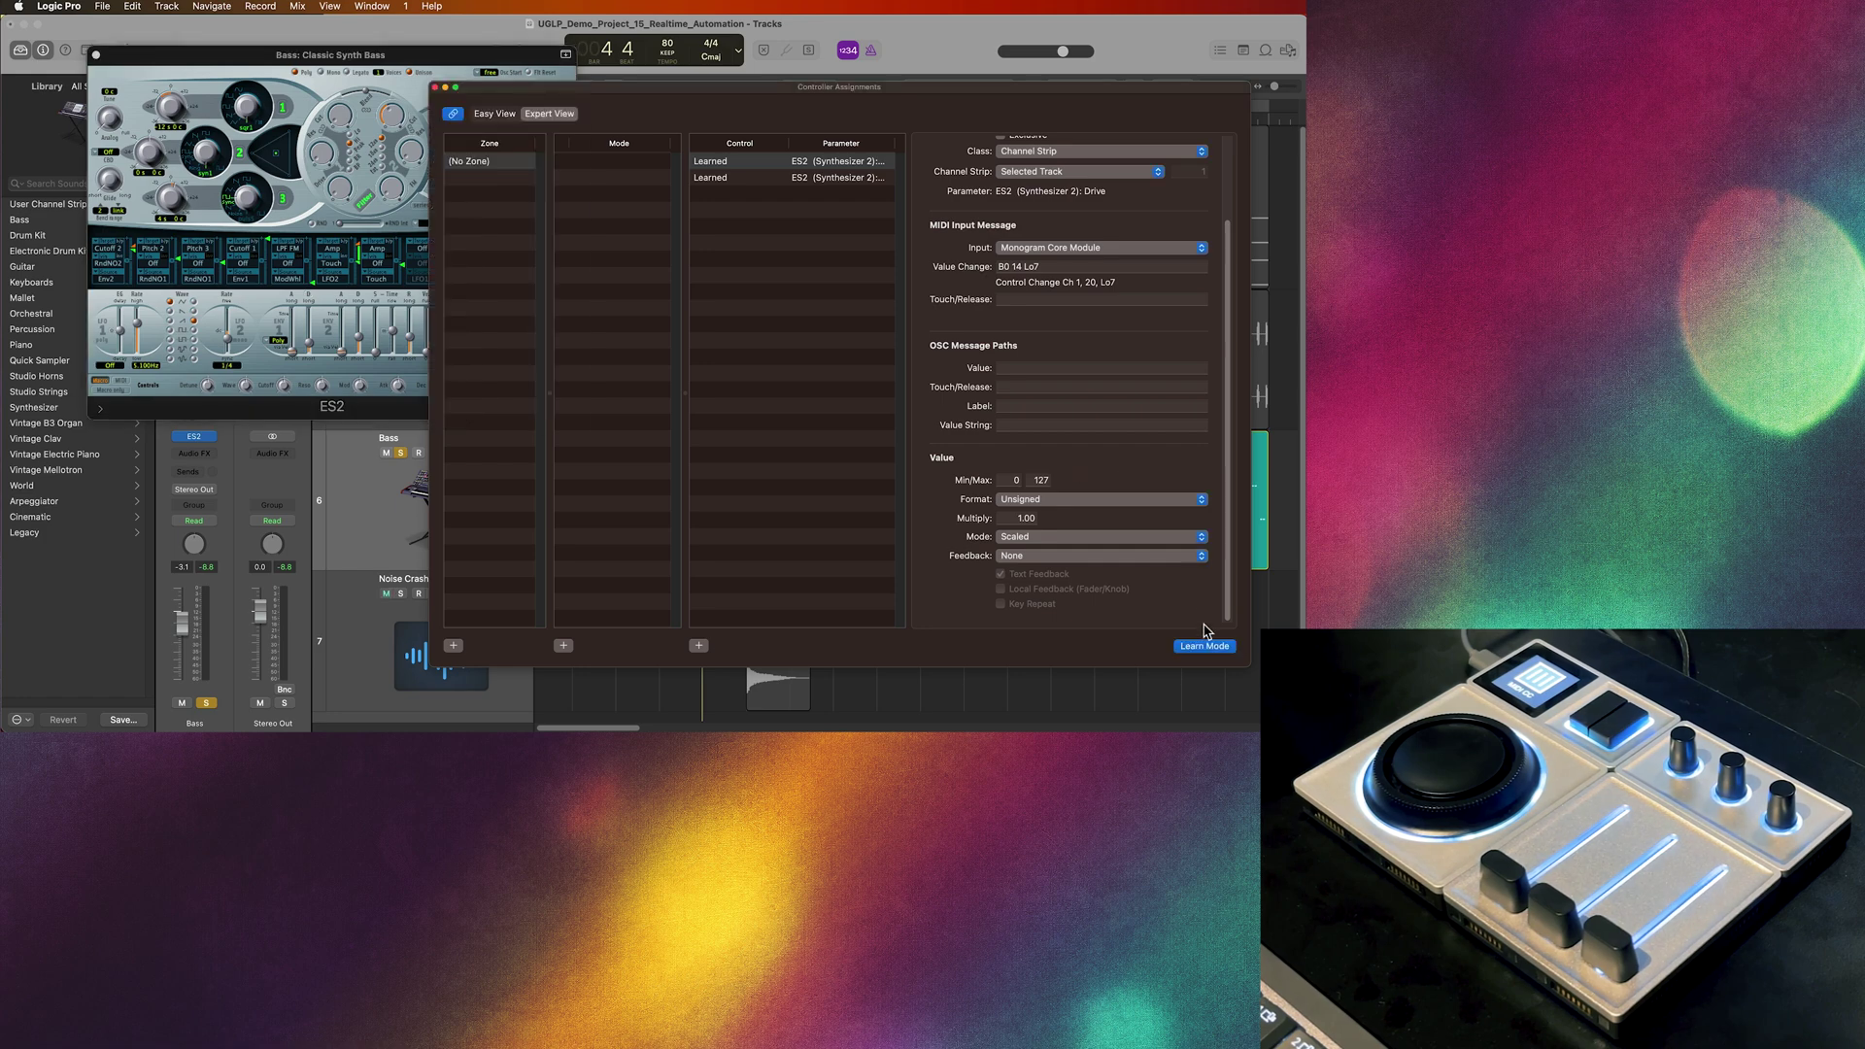
click(434, 87)
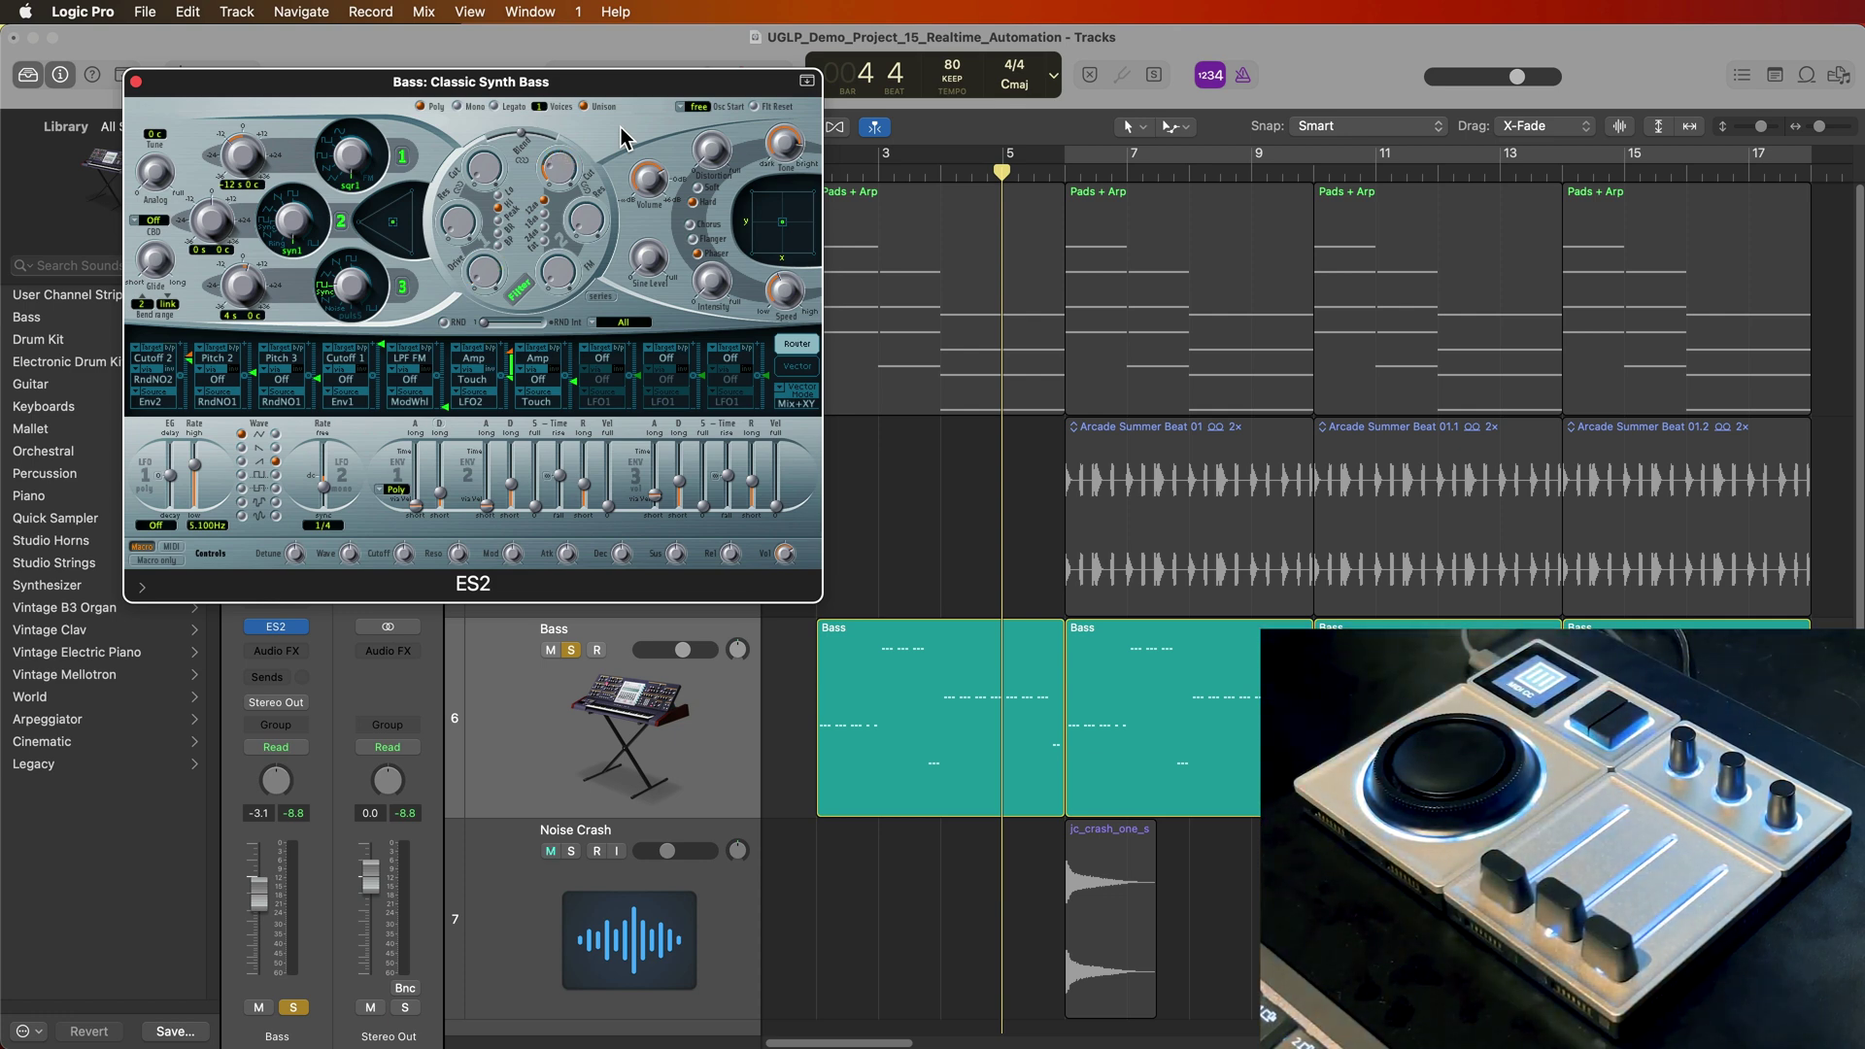
- Return the playhead to the song start, show automation, and set the Bass track to Latch
drag(593, 87, 551, 71)
click(801, 170)
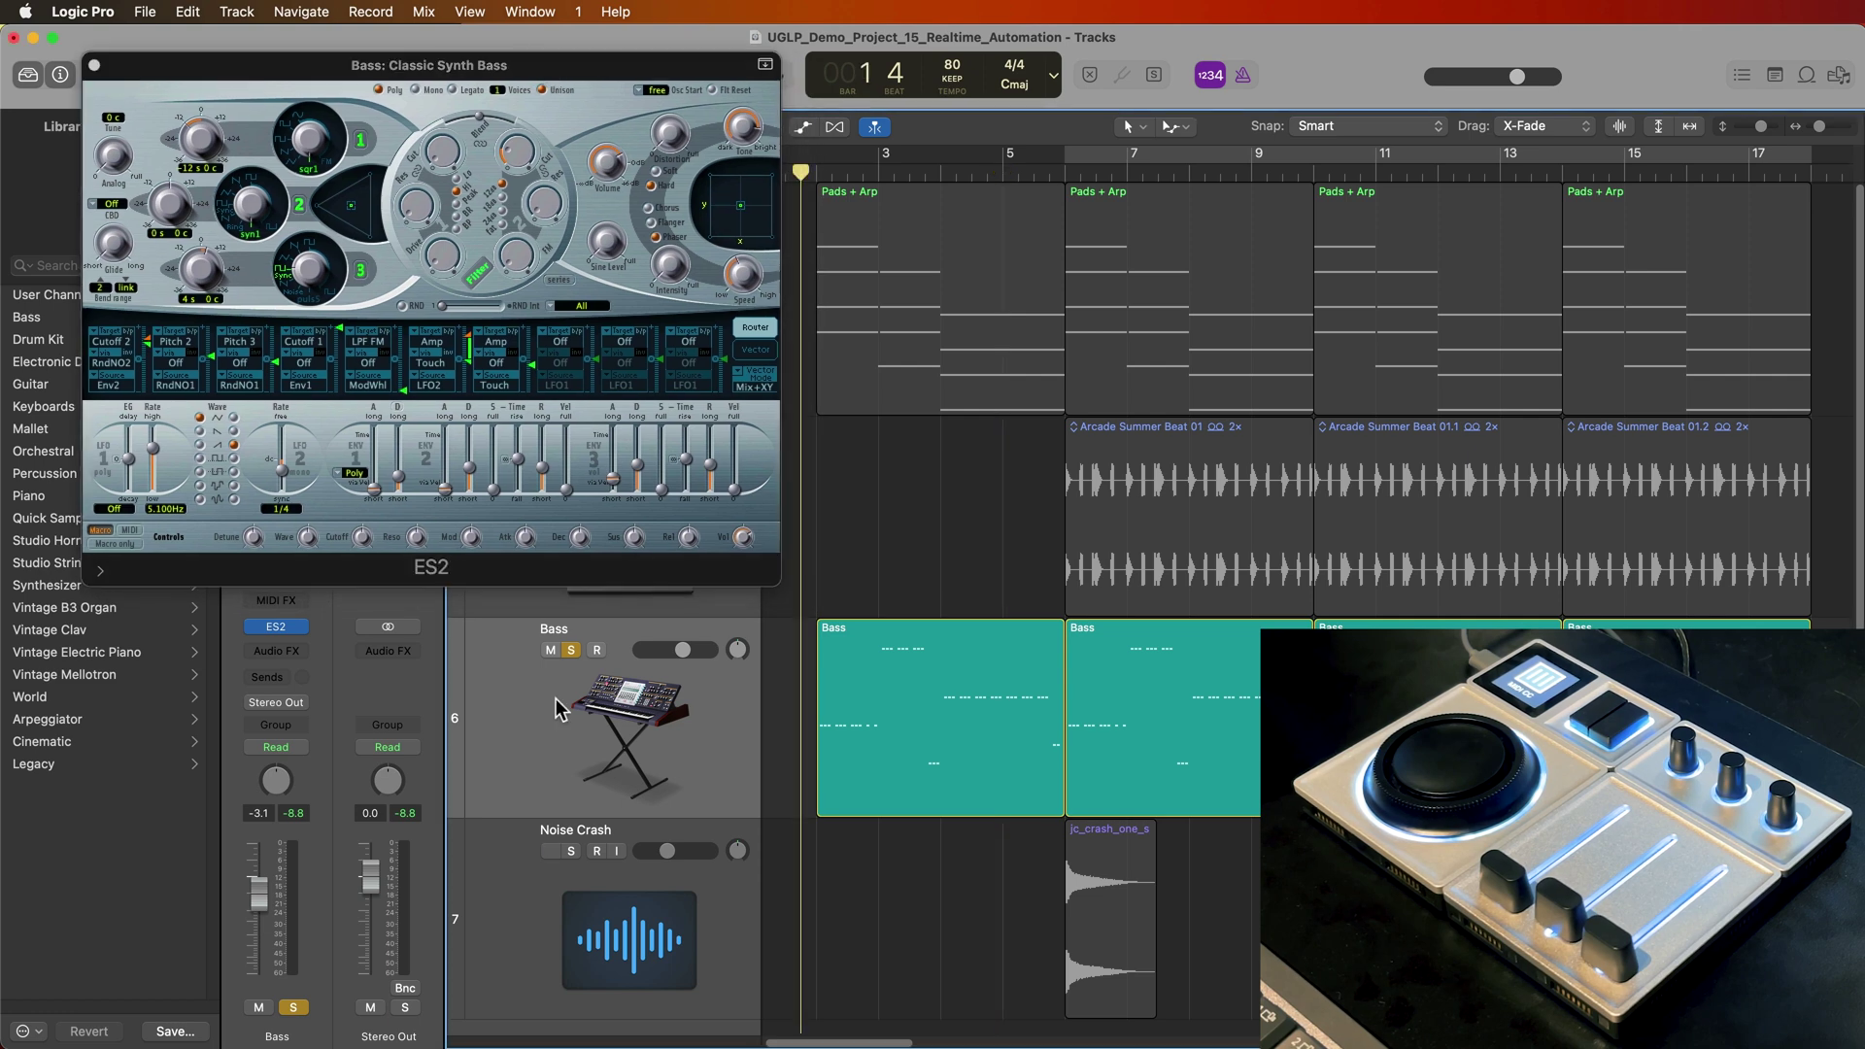
key(a)
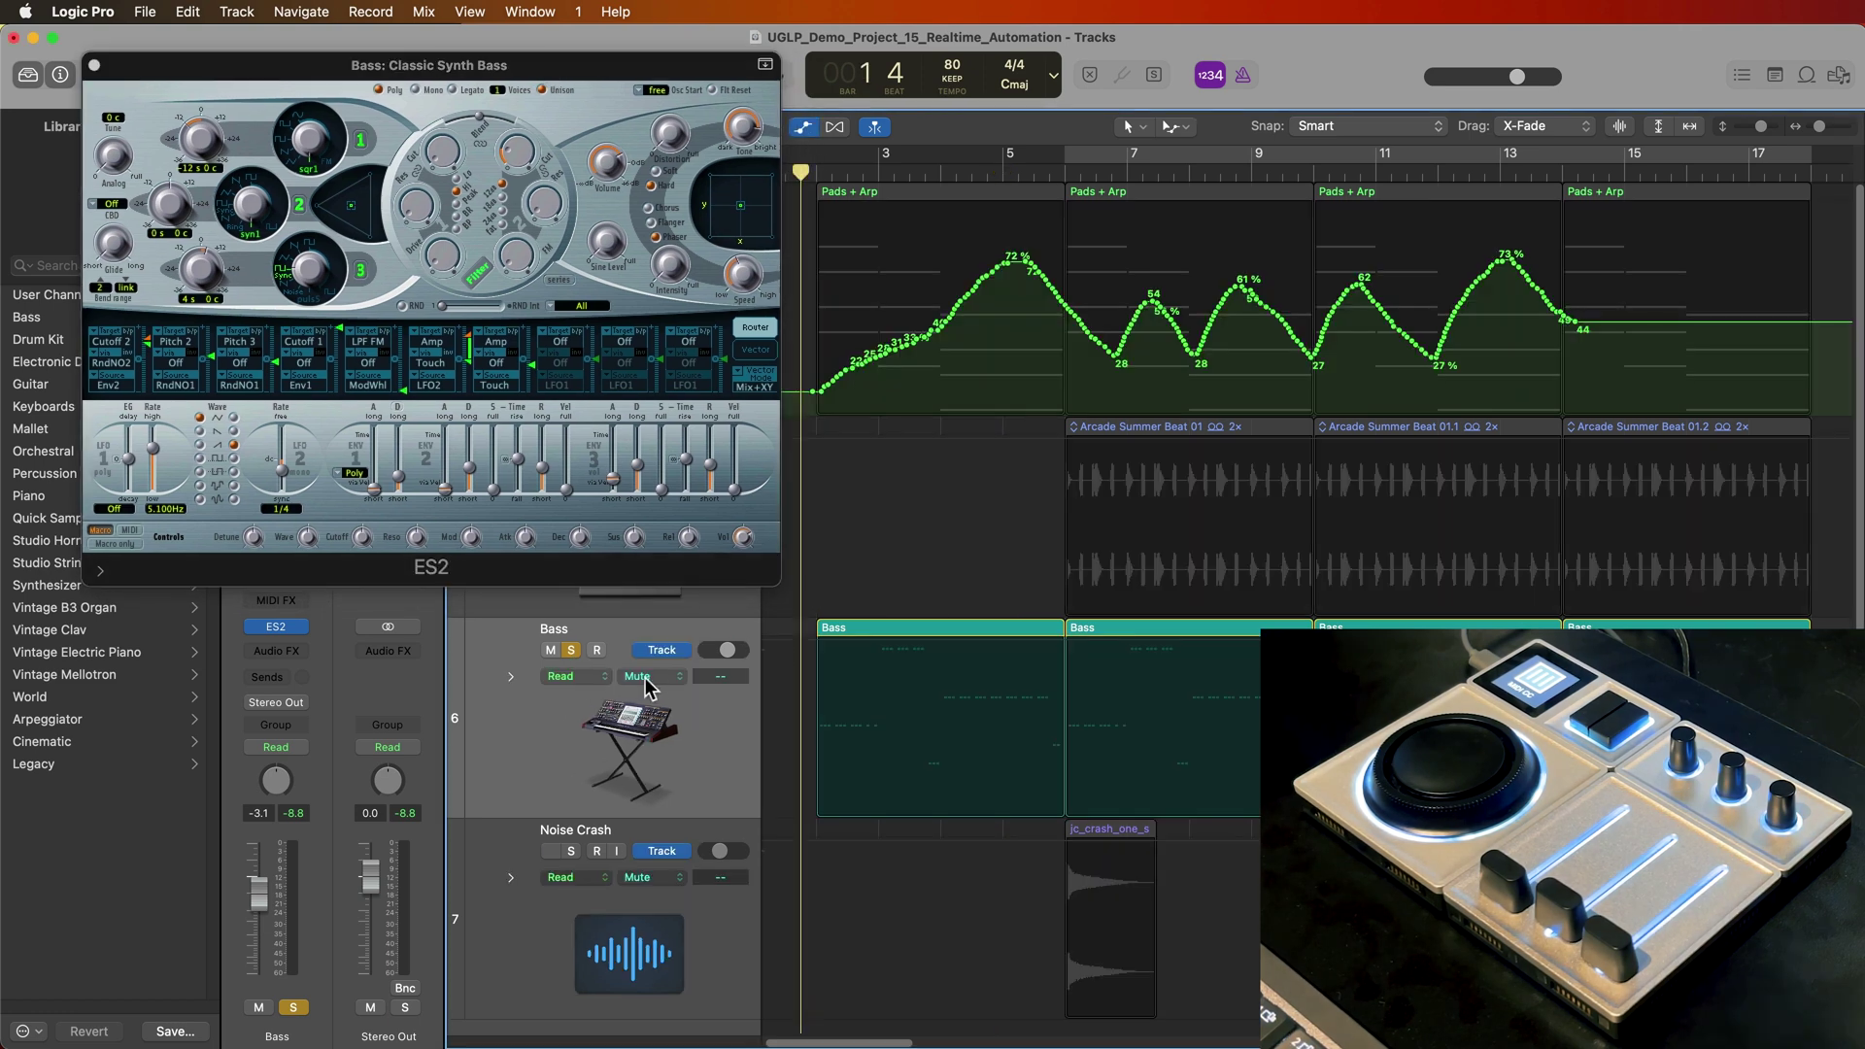
click(583, 677)
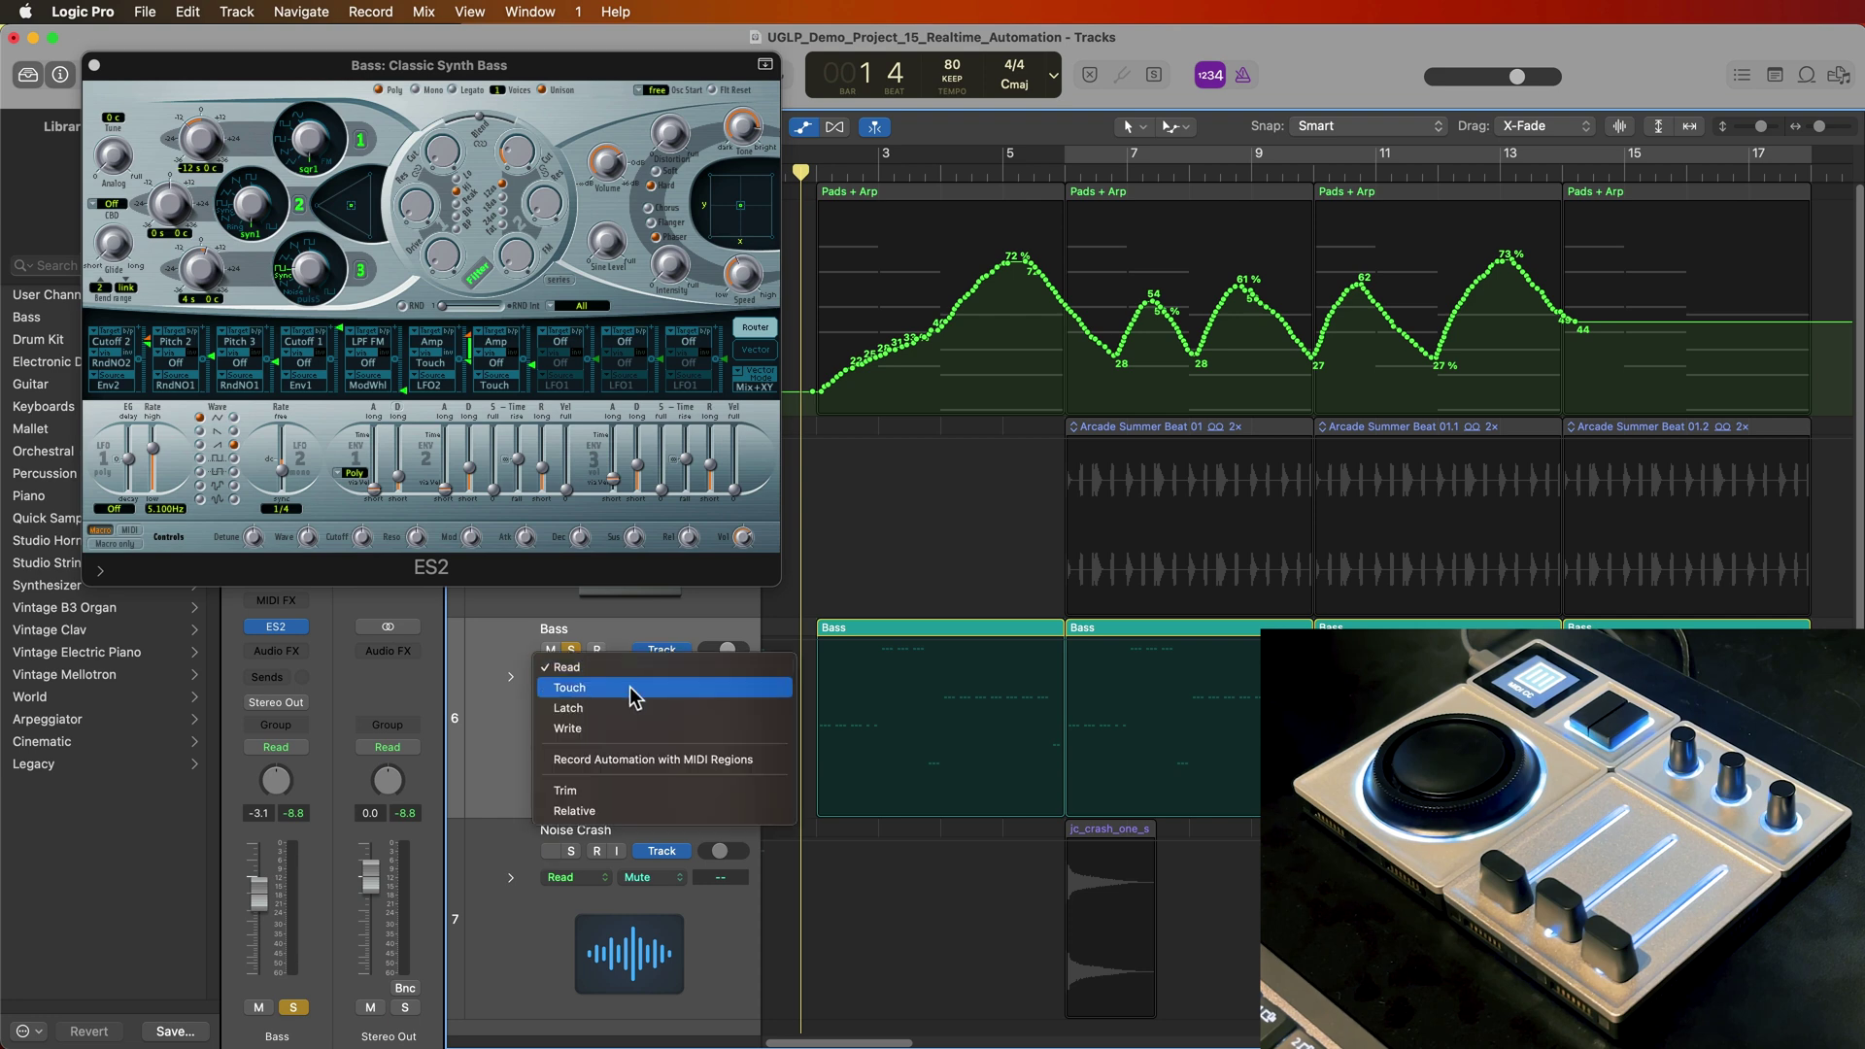
click(649, 708)
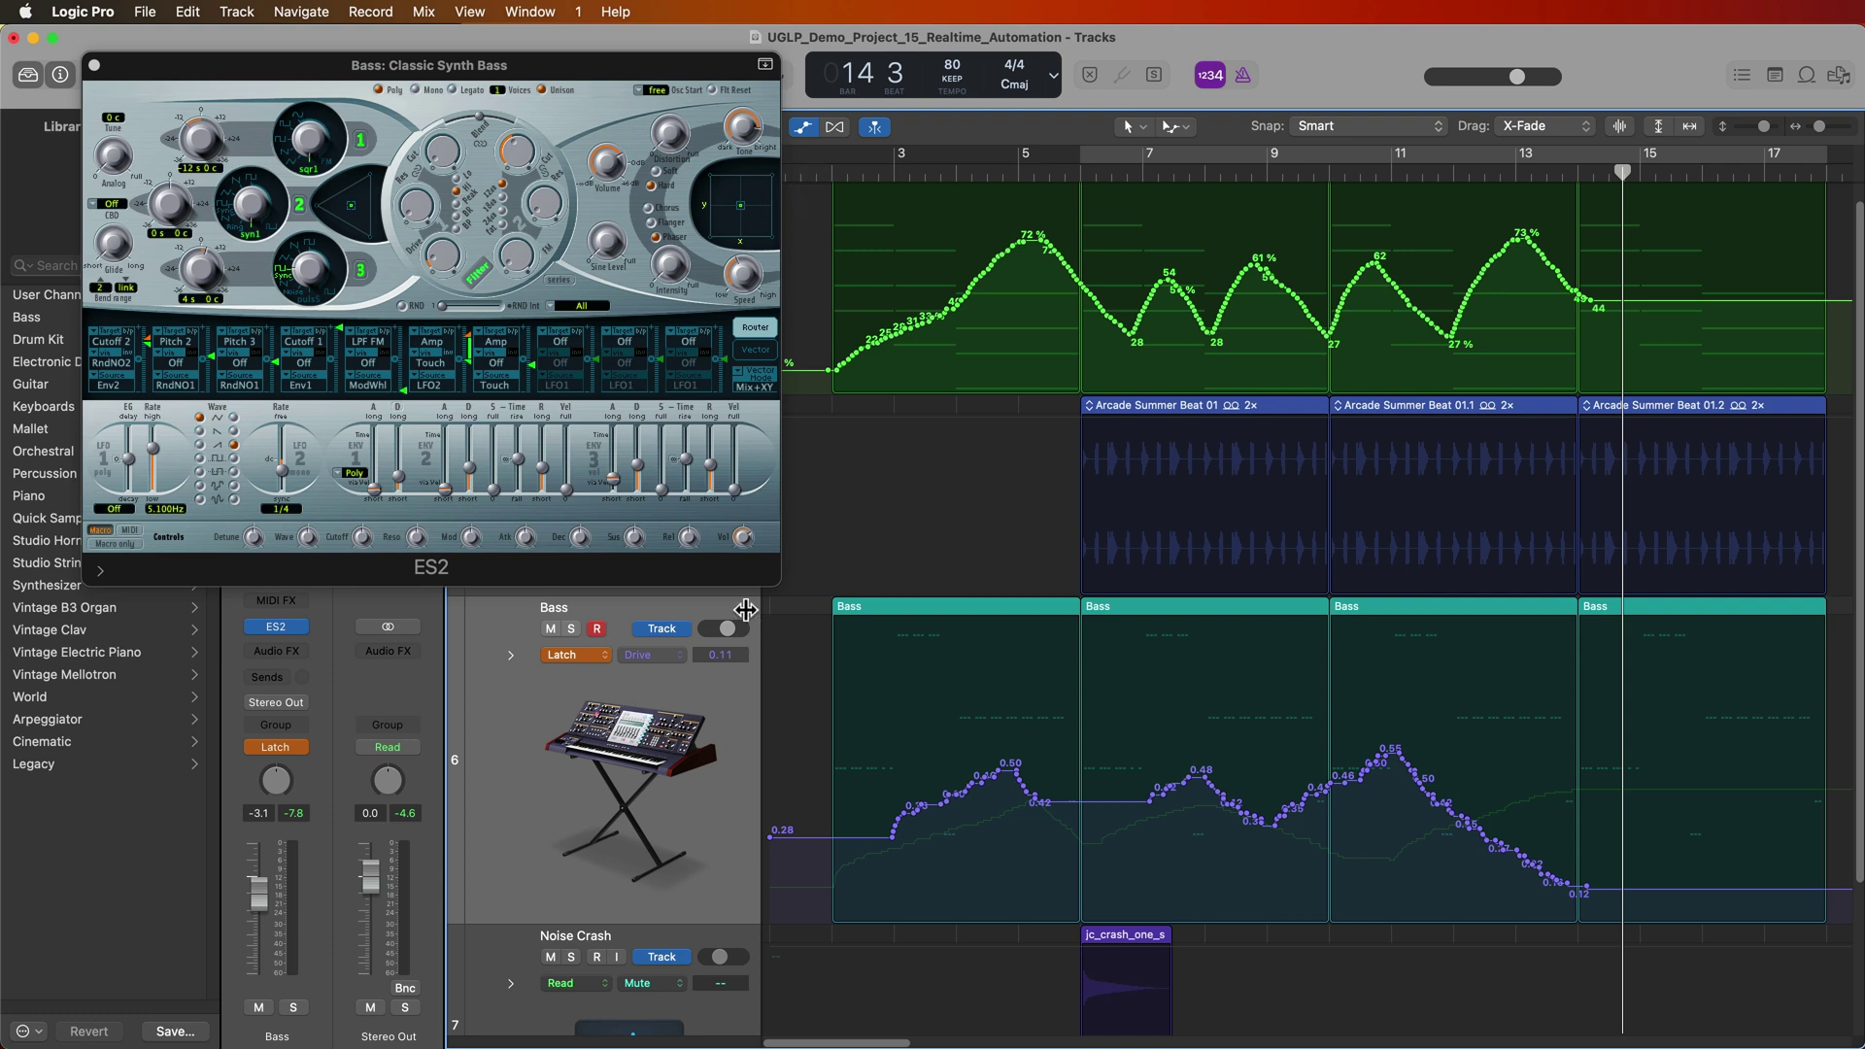
- Close ES2 and add a Bass automation lane showing 1 ES2: LPF Cutoff
click(94, 66)
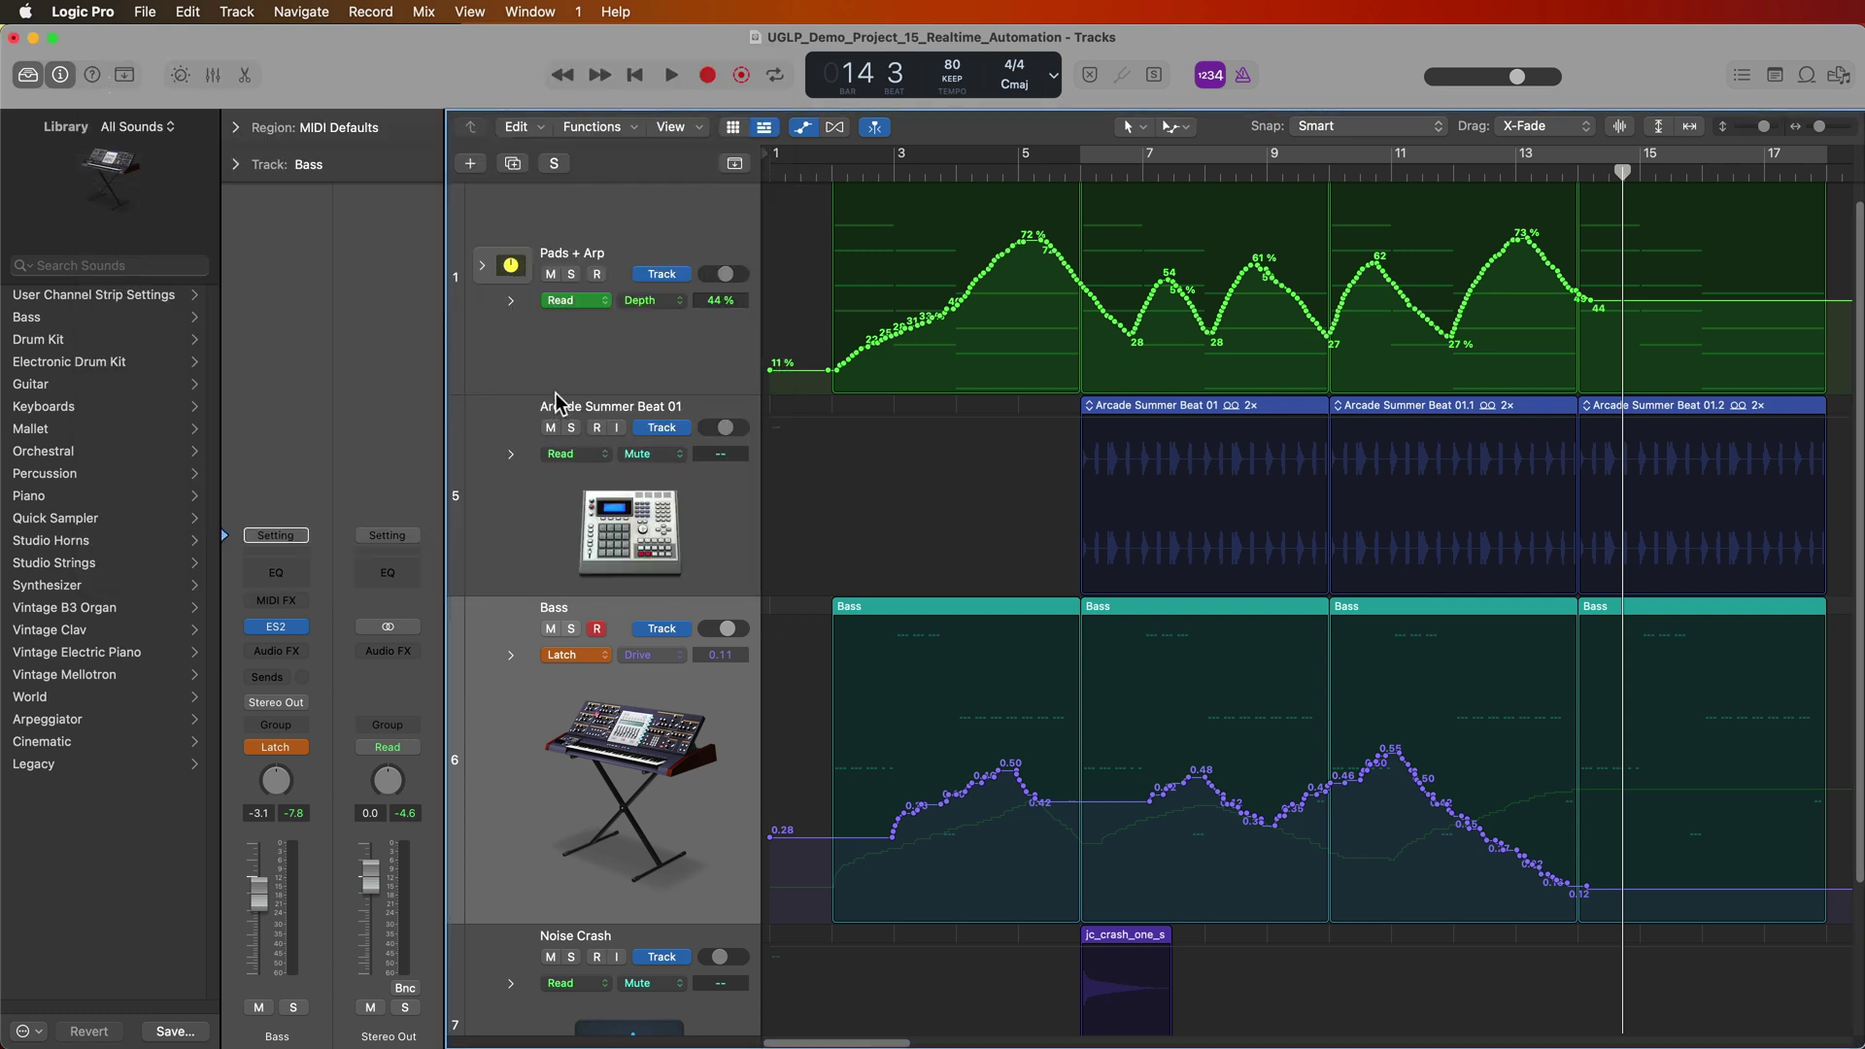
scroll(556, 390, down, 3)
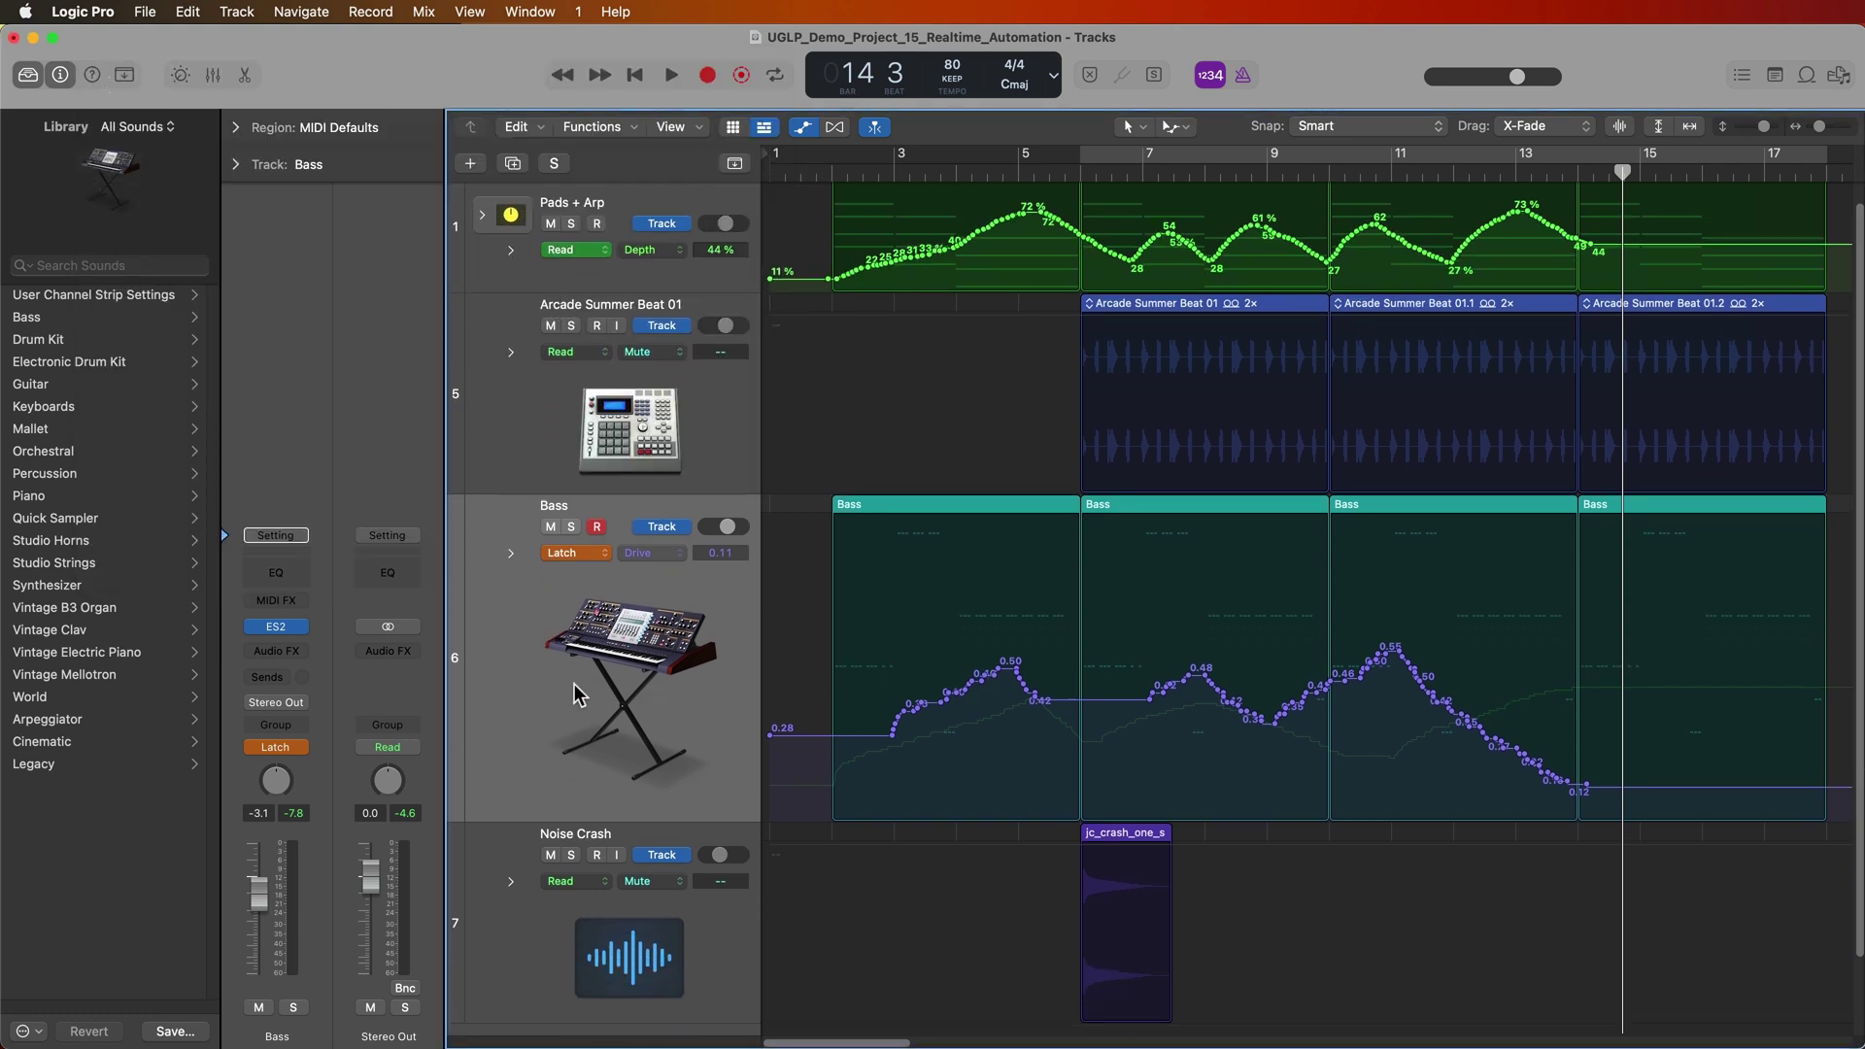
click(510, 553)
scroll(750, 598, down, 2)
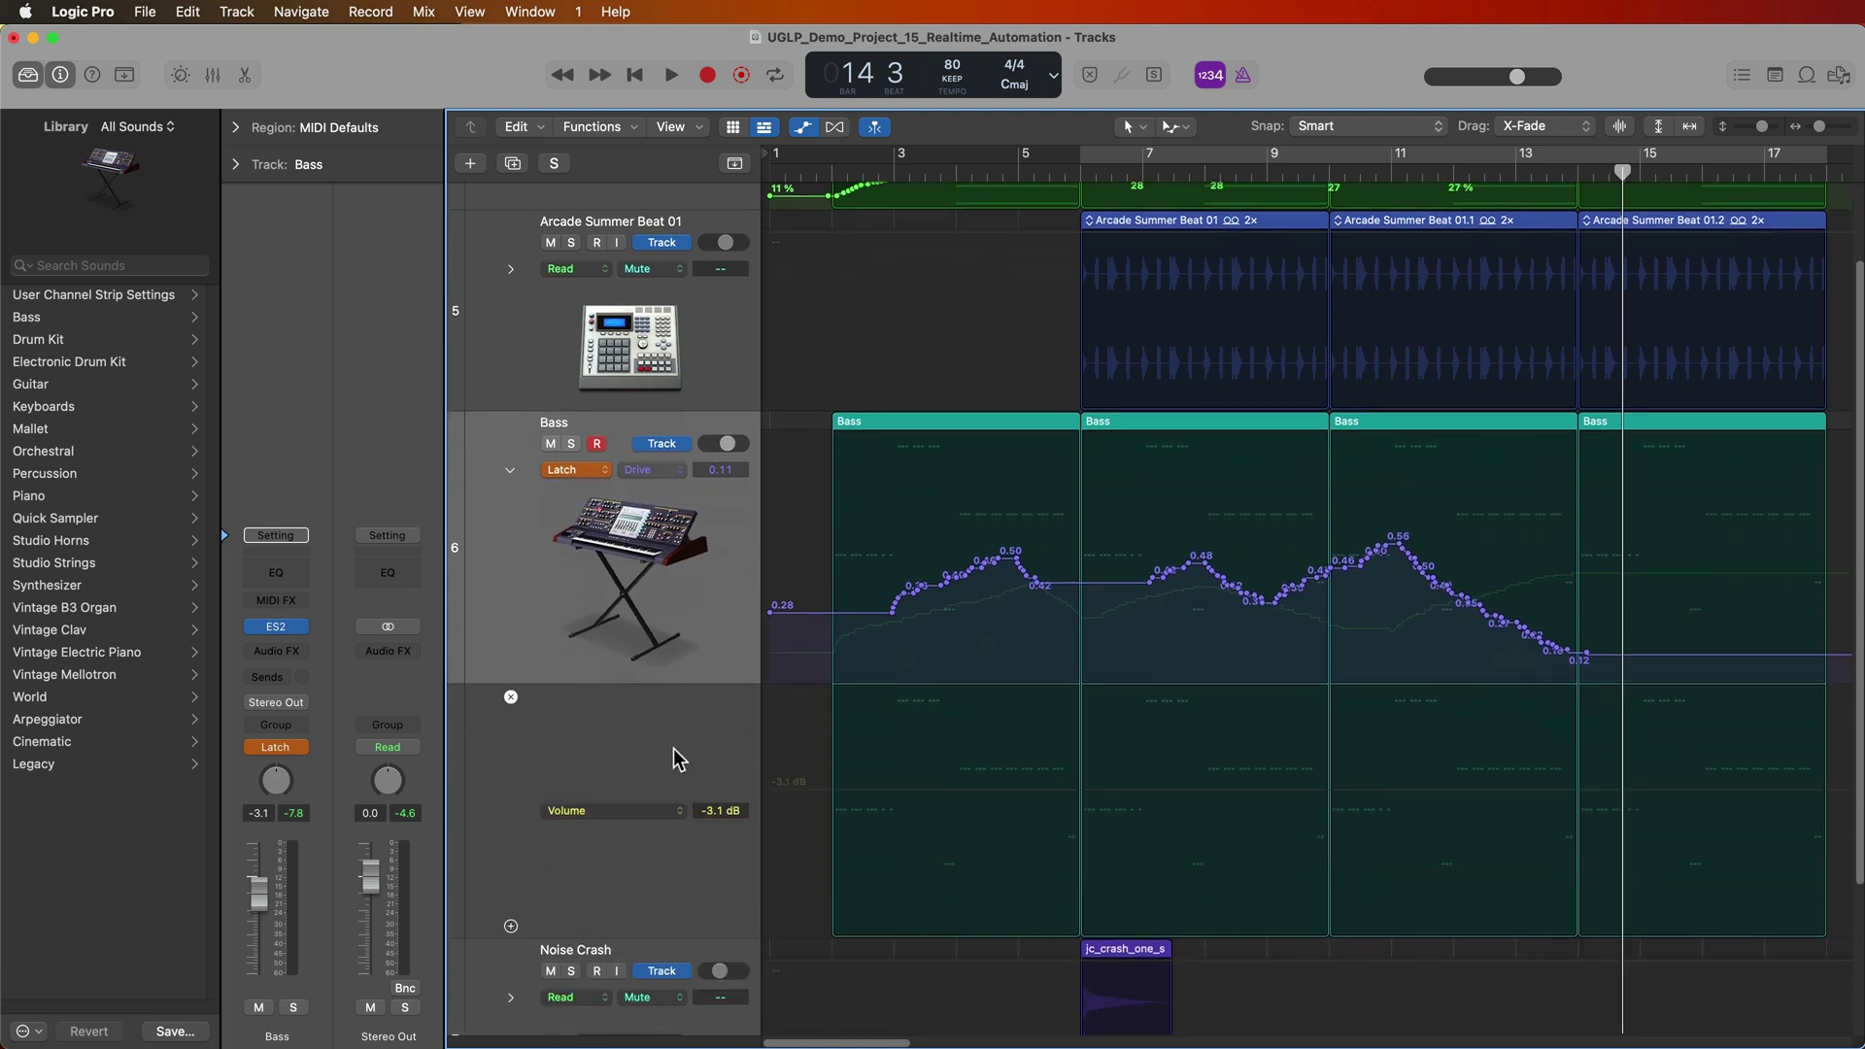
click(639, 824)
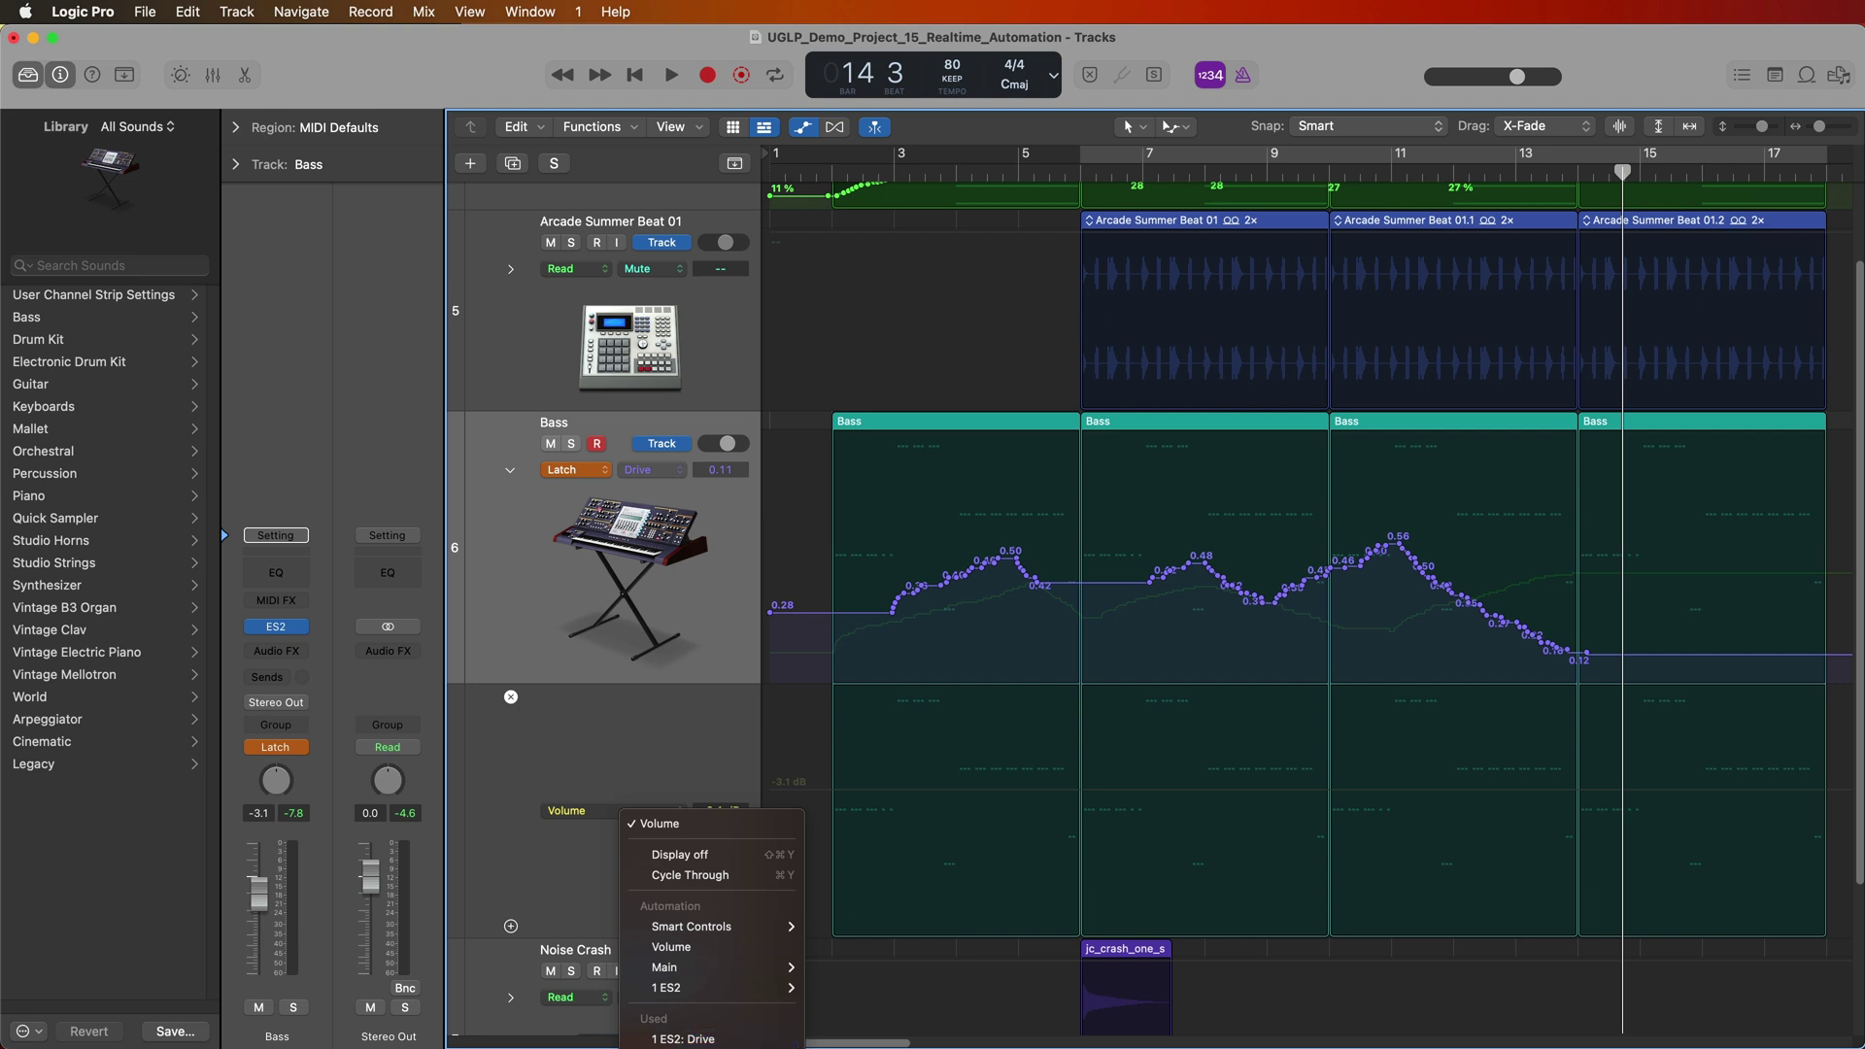
click(789, 1036)
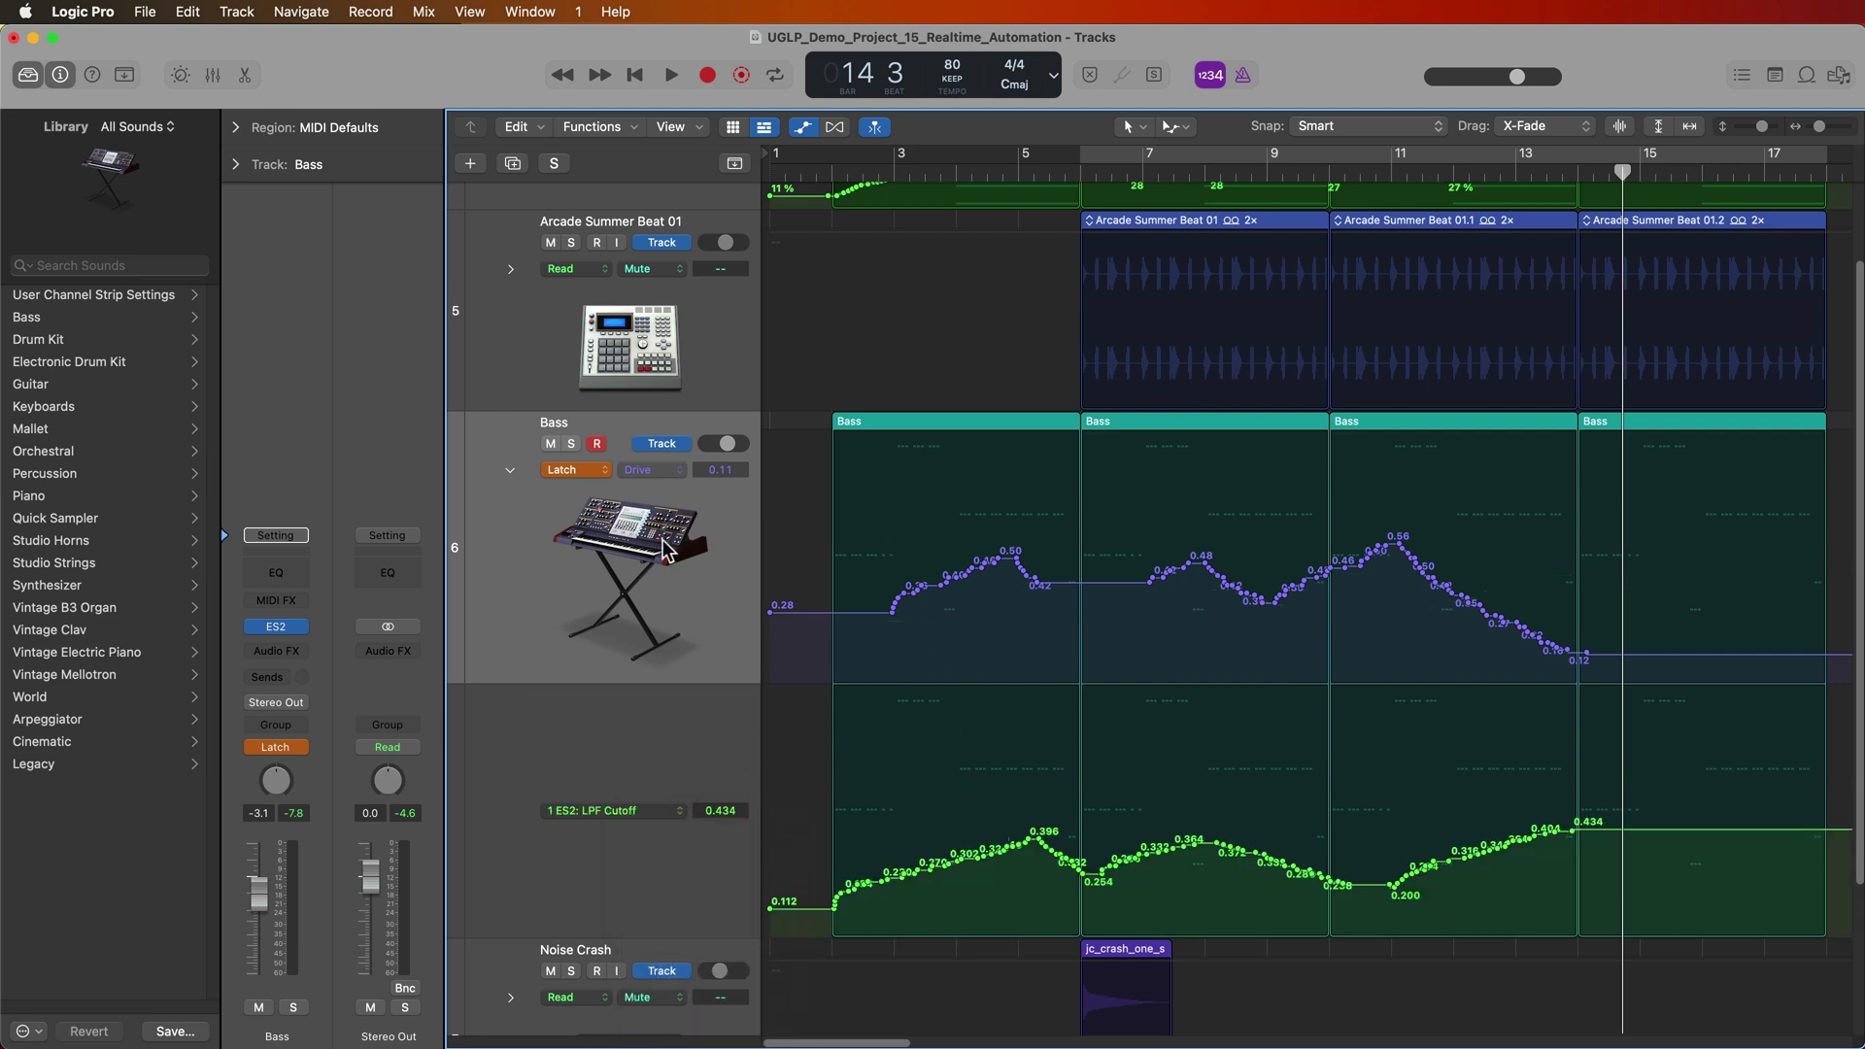
- Set the Bass track back to Read mode and move the playhead near the song start
click(594, 472)
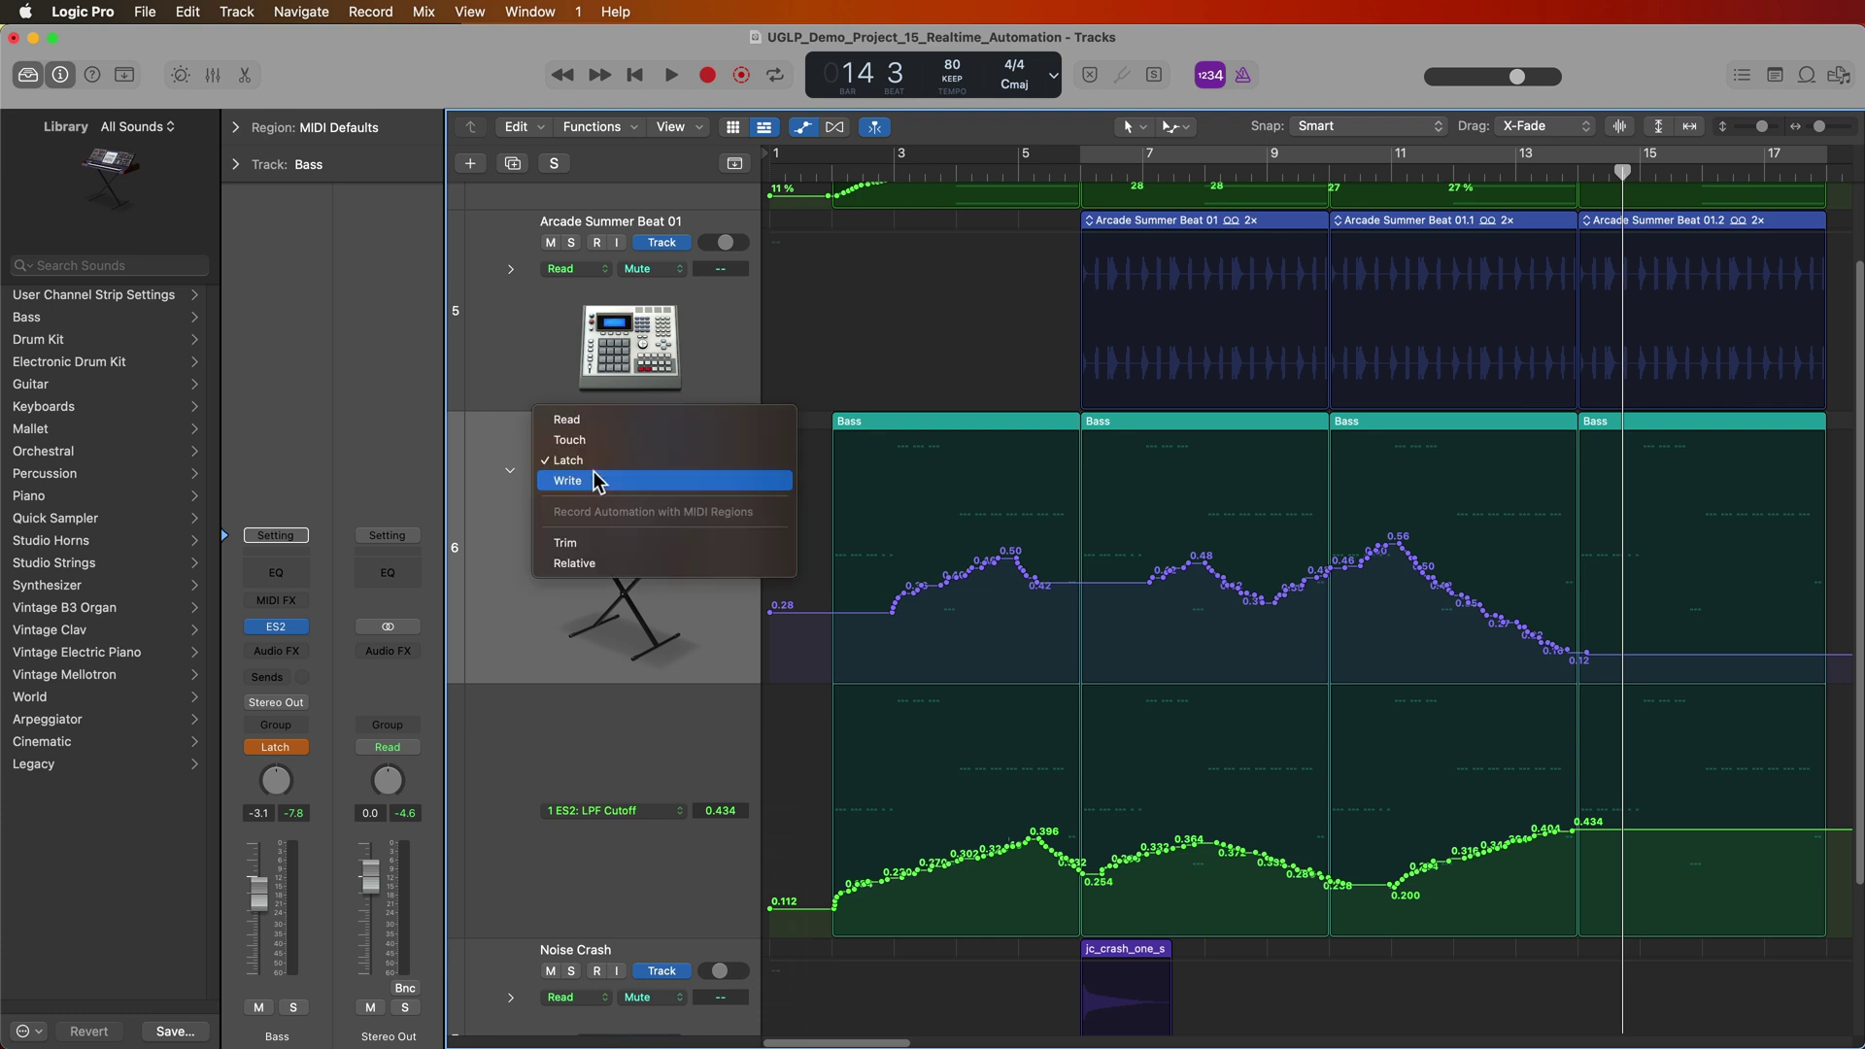
click(604, 419)
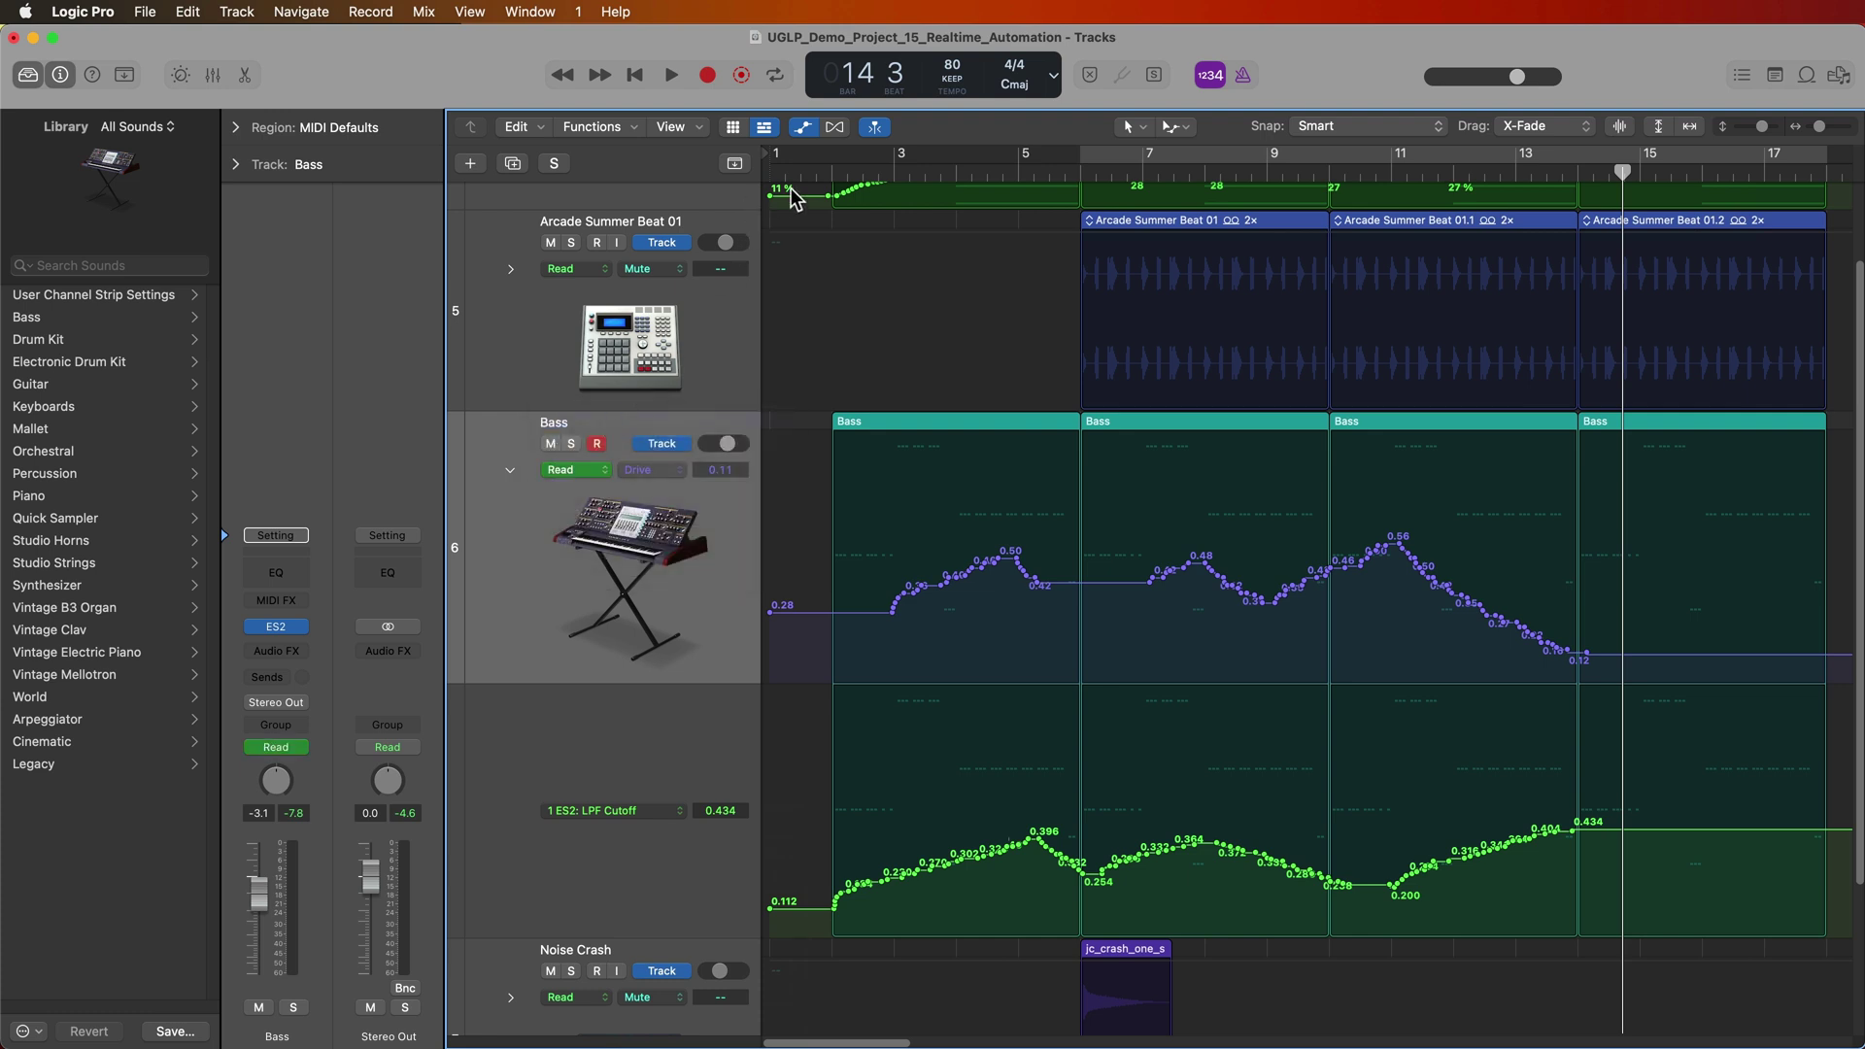
click(816, 175)
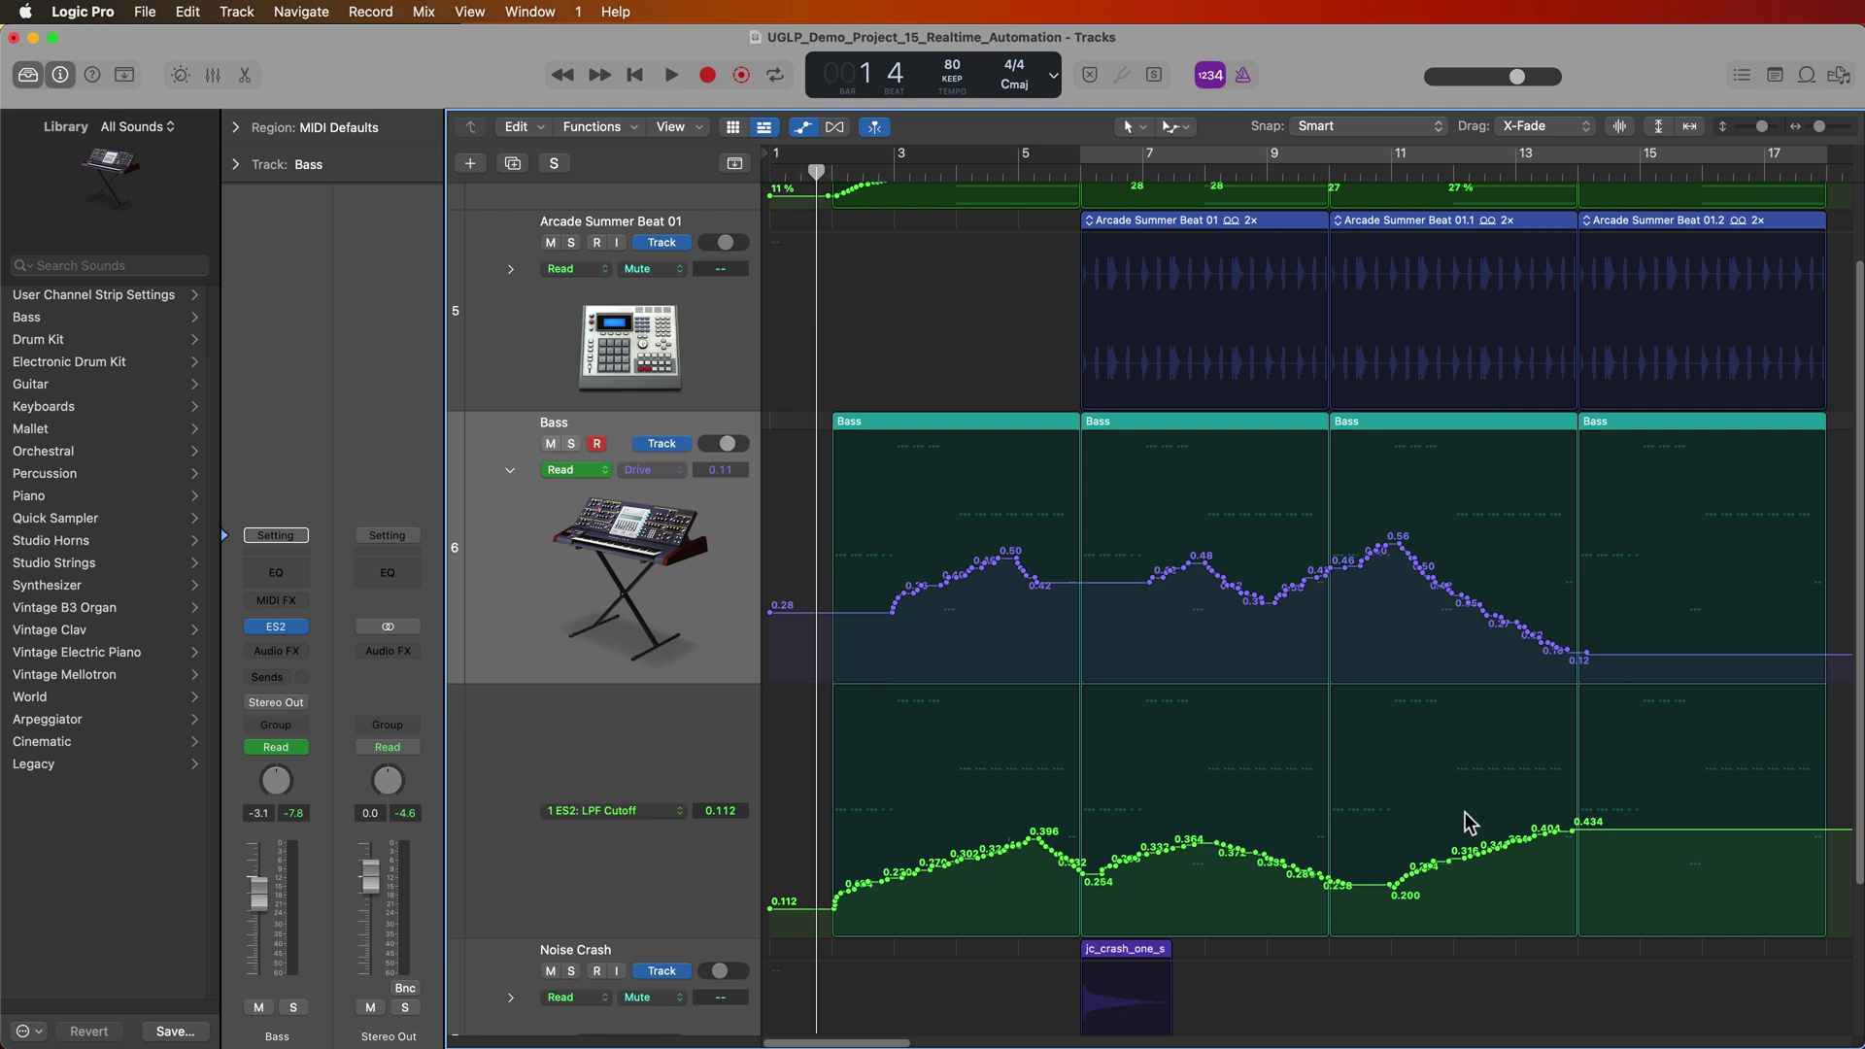
- Hide the automation lanes, zoom to fit all regions, and open the Logic Pro menu
key(a)
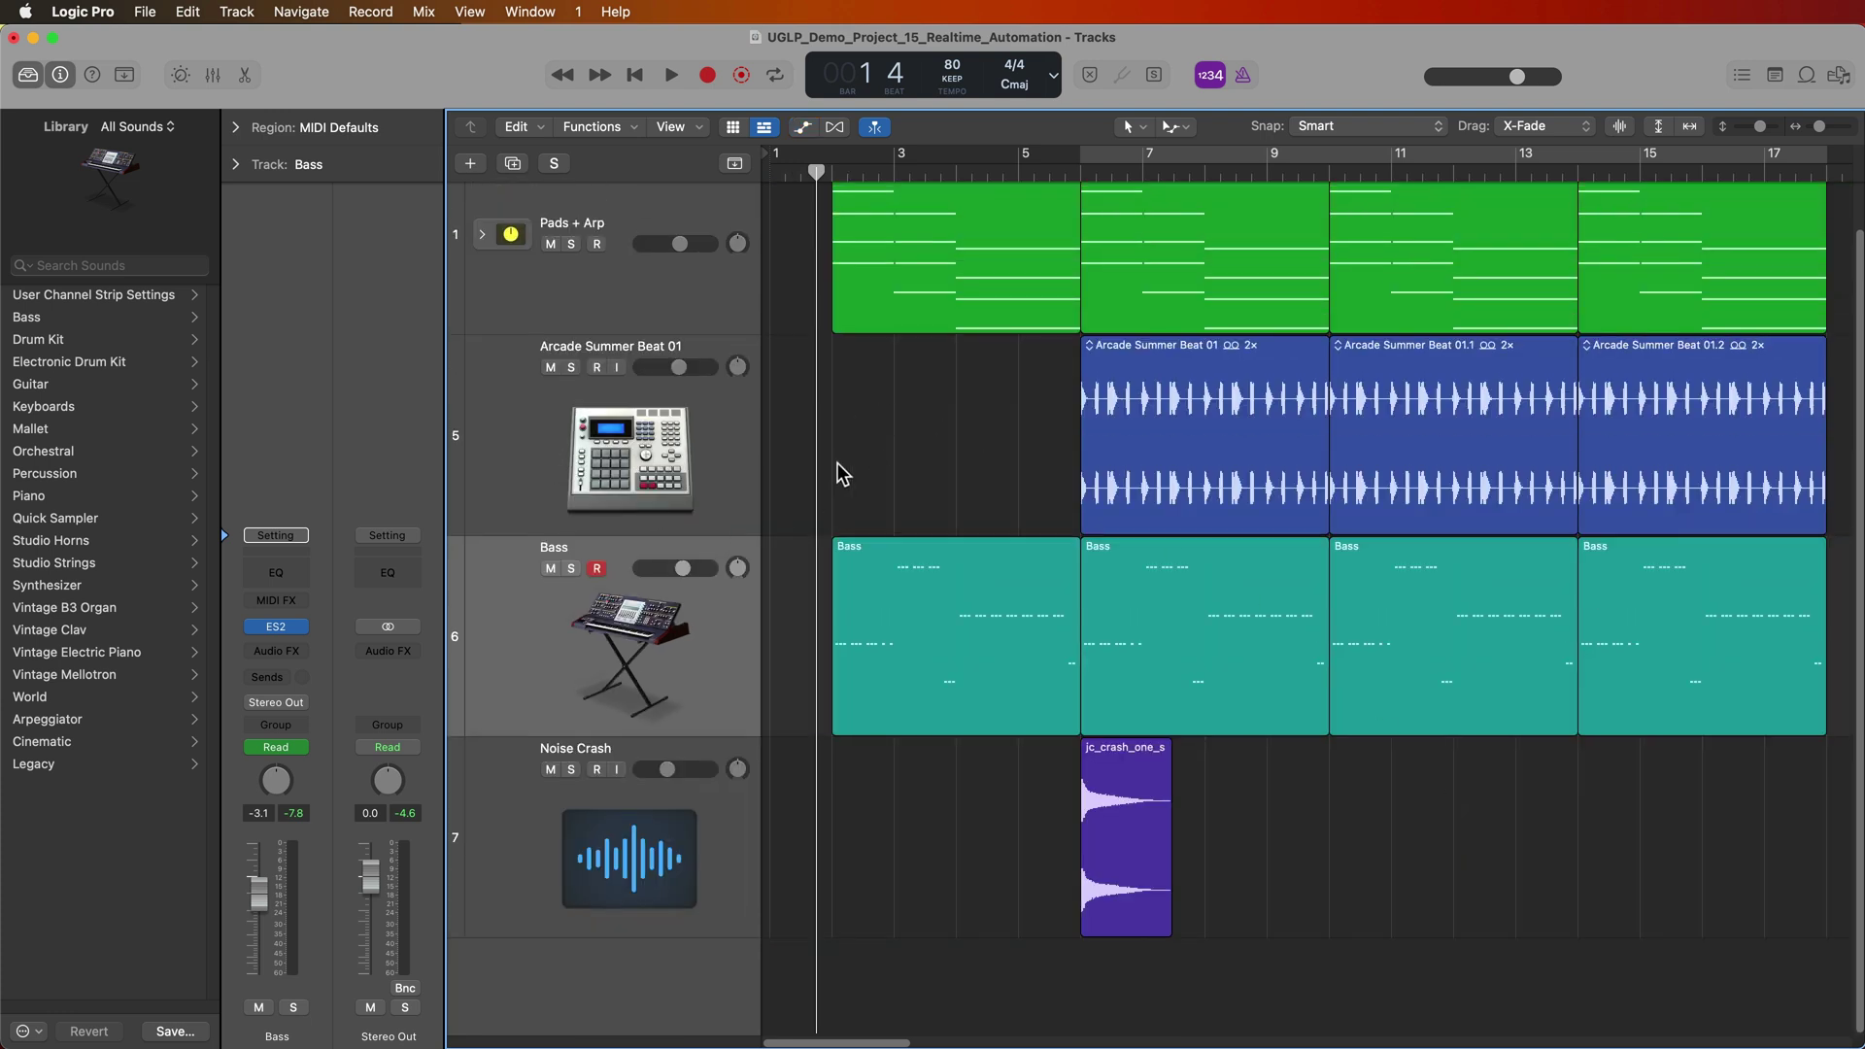
key(z)
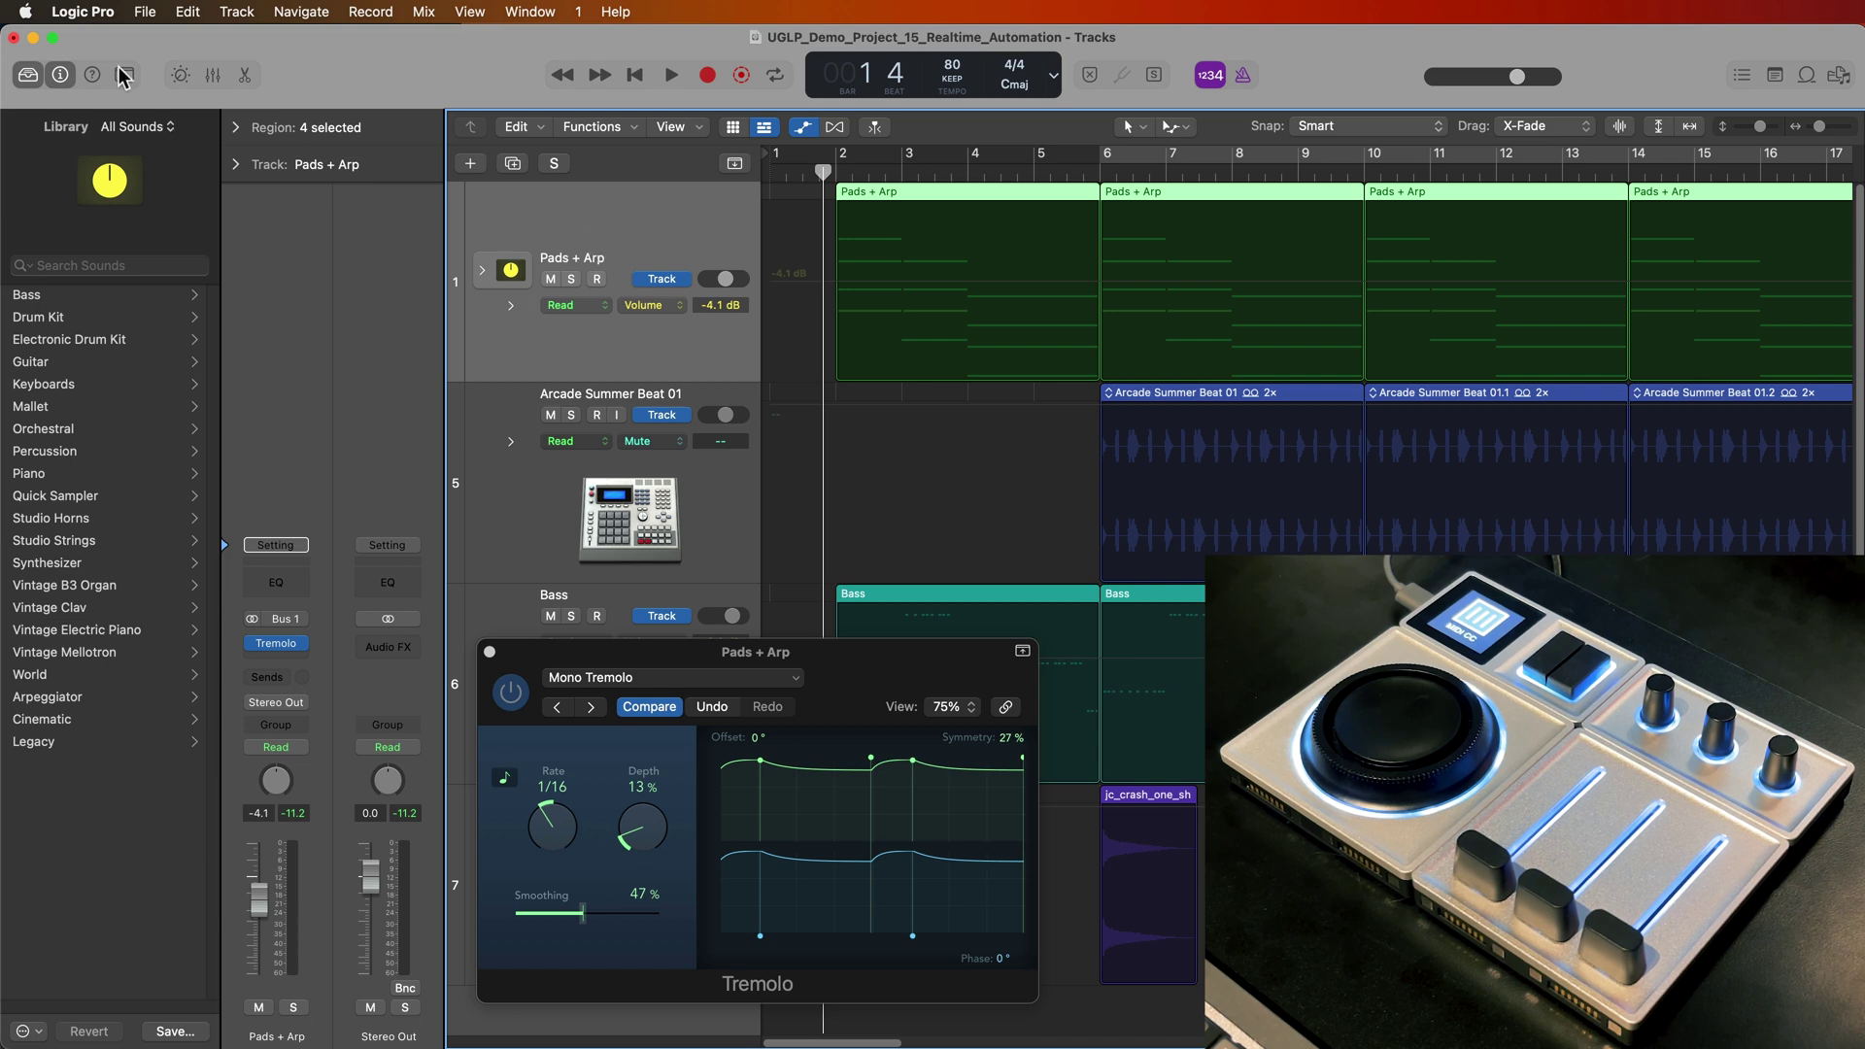
click(103, 15)
- In Settings > Automation, learn the controller wheel as the Automation Quick Access control
mouse_move(97, 78)
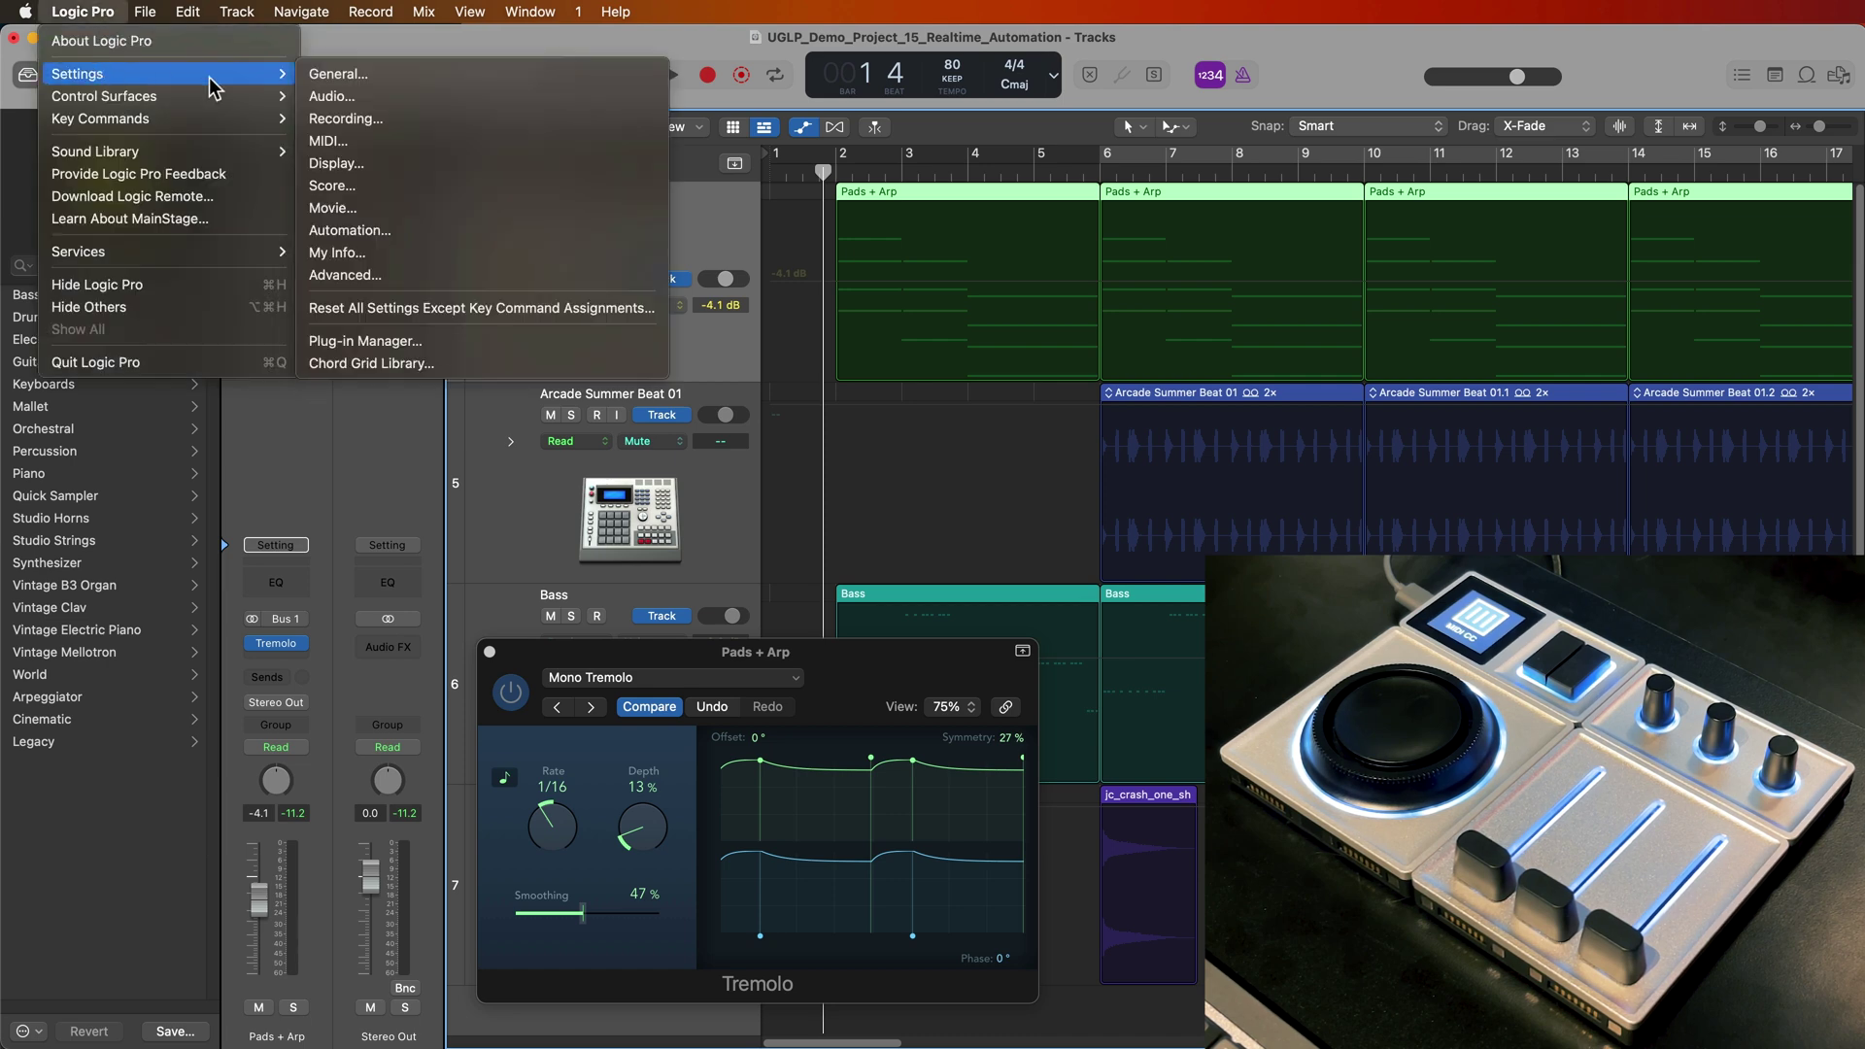
click(404, 231)
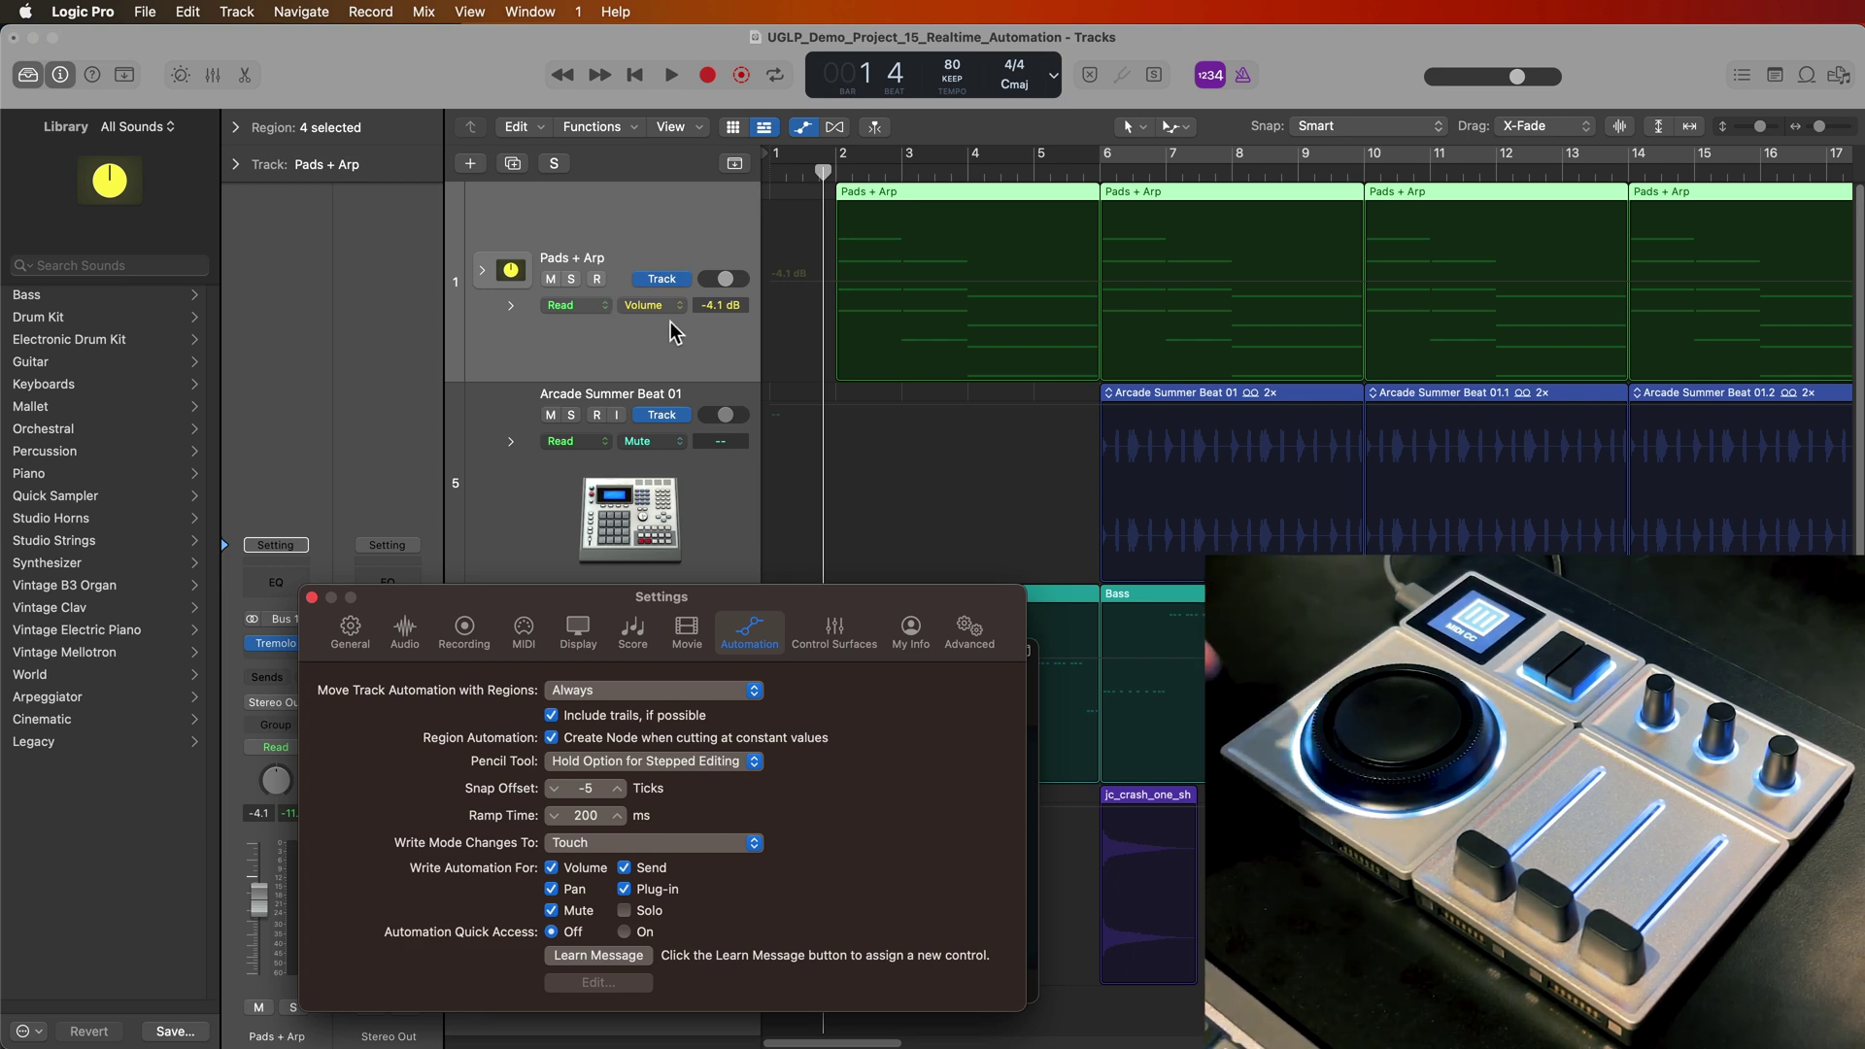
drag(744, 601, 606, 142)
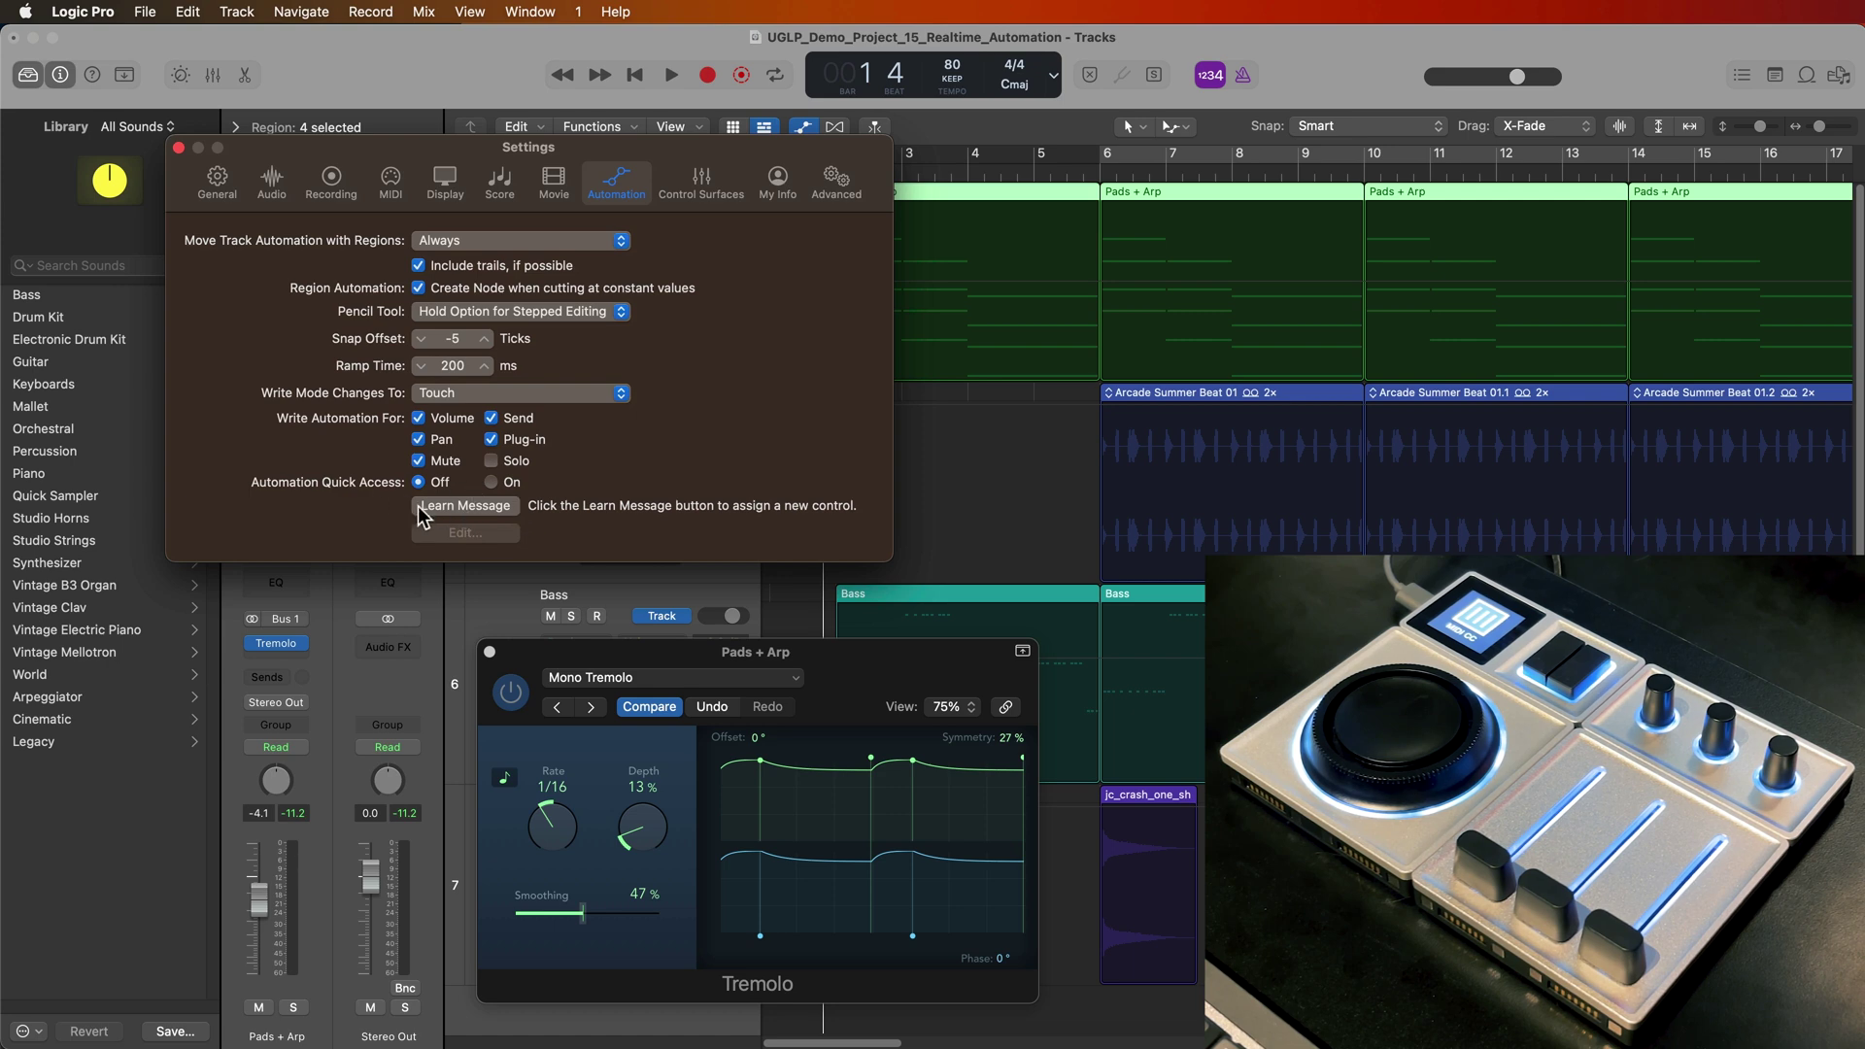
click(469, 506)
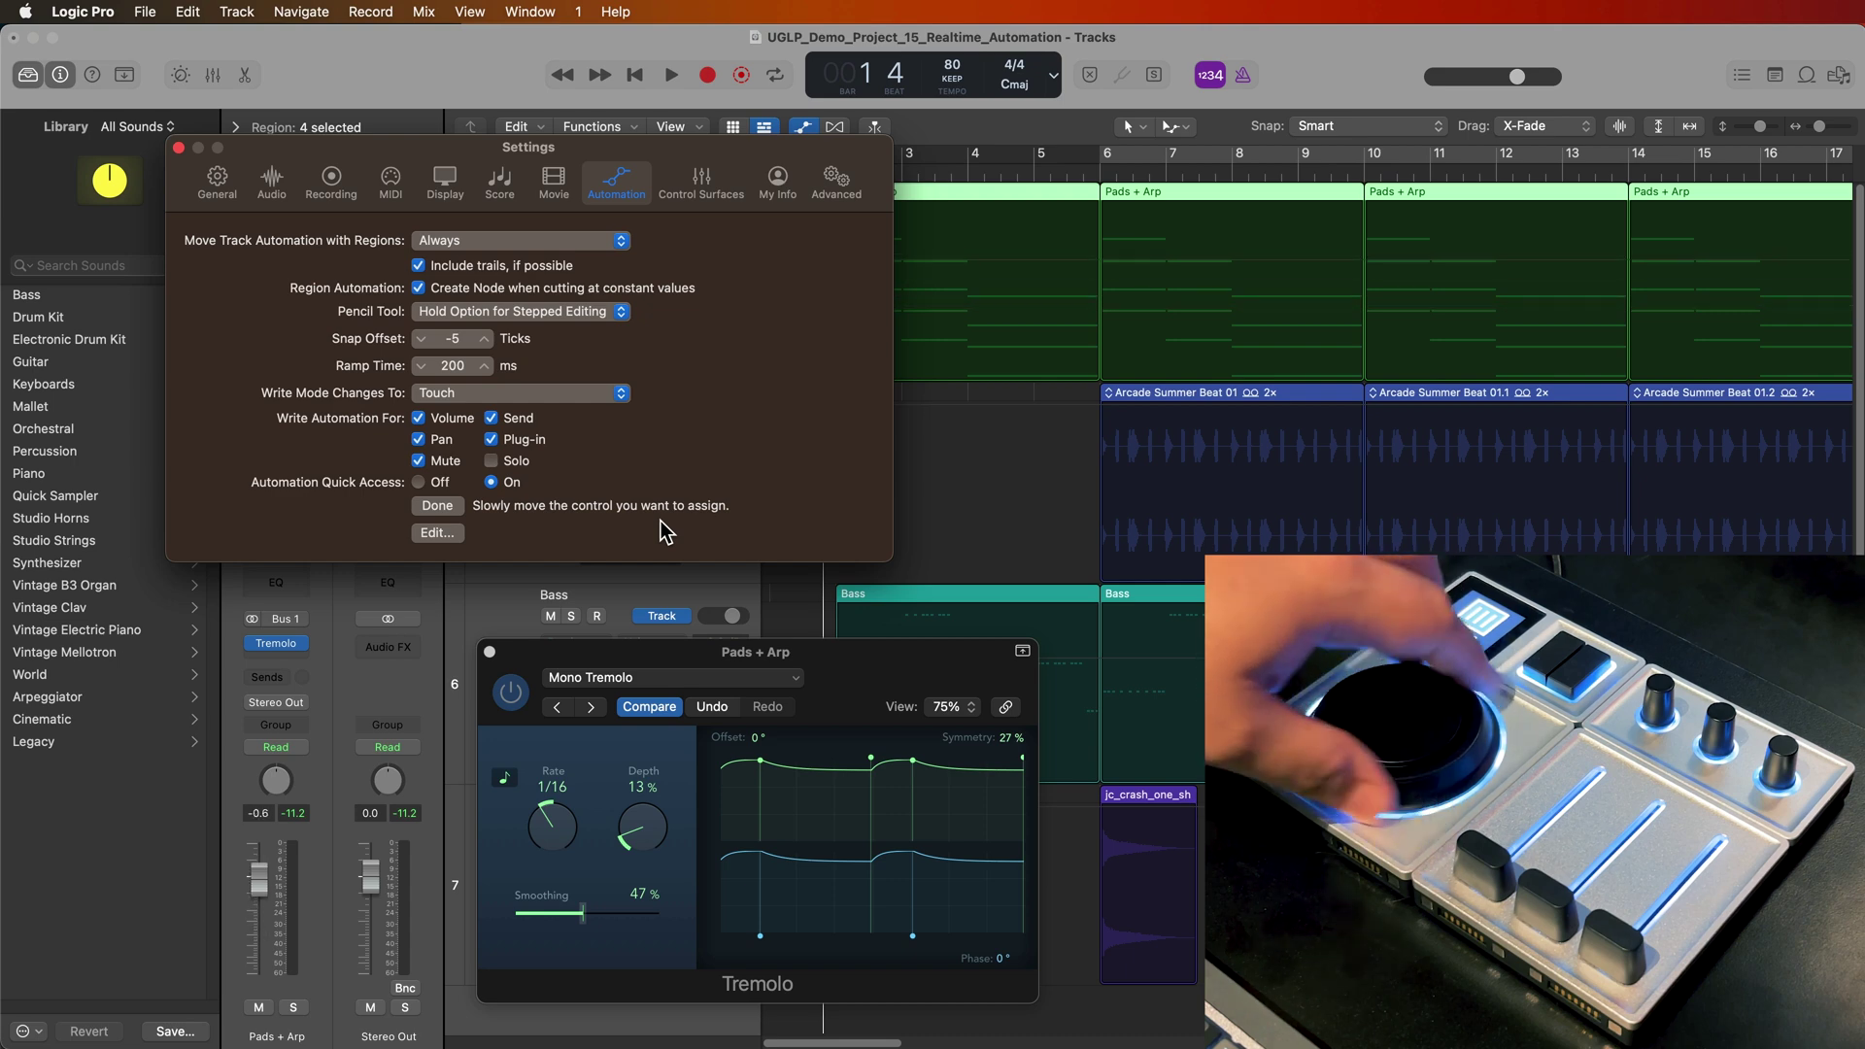
click(452, 509)
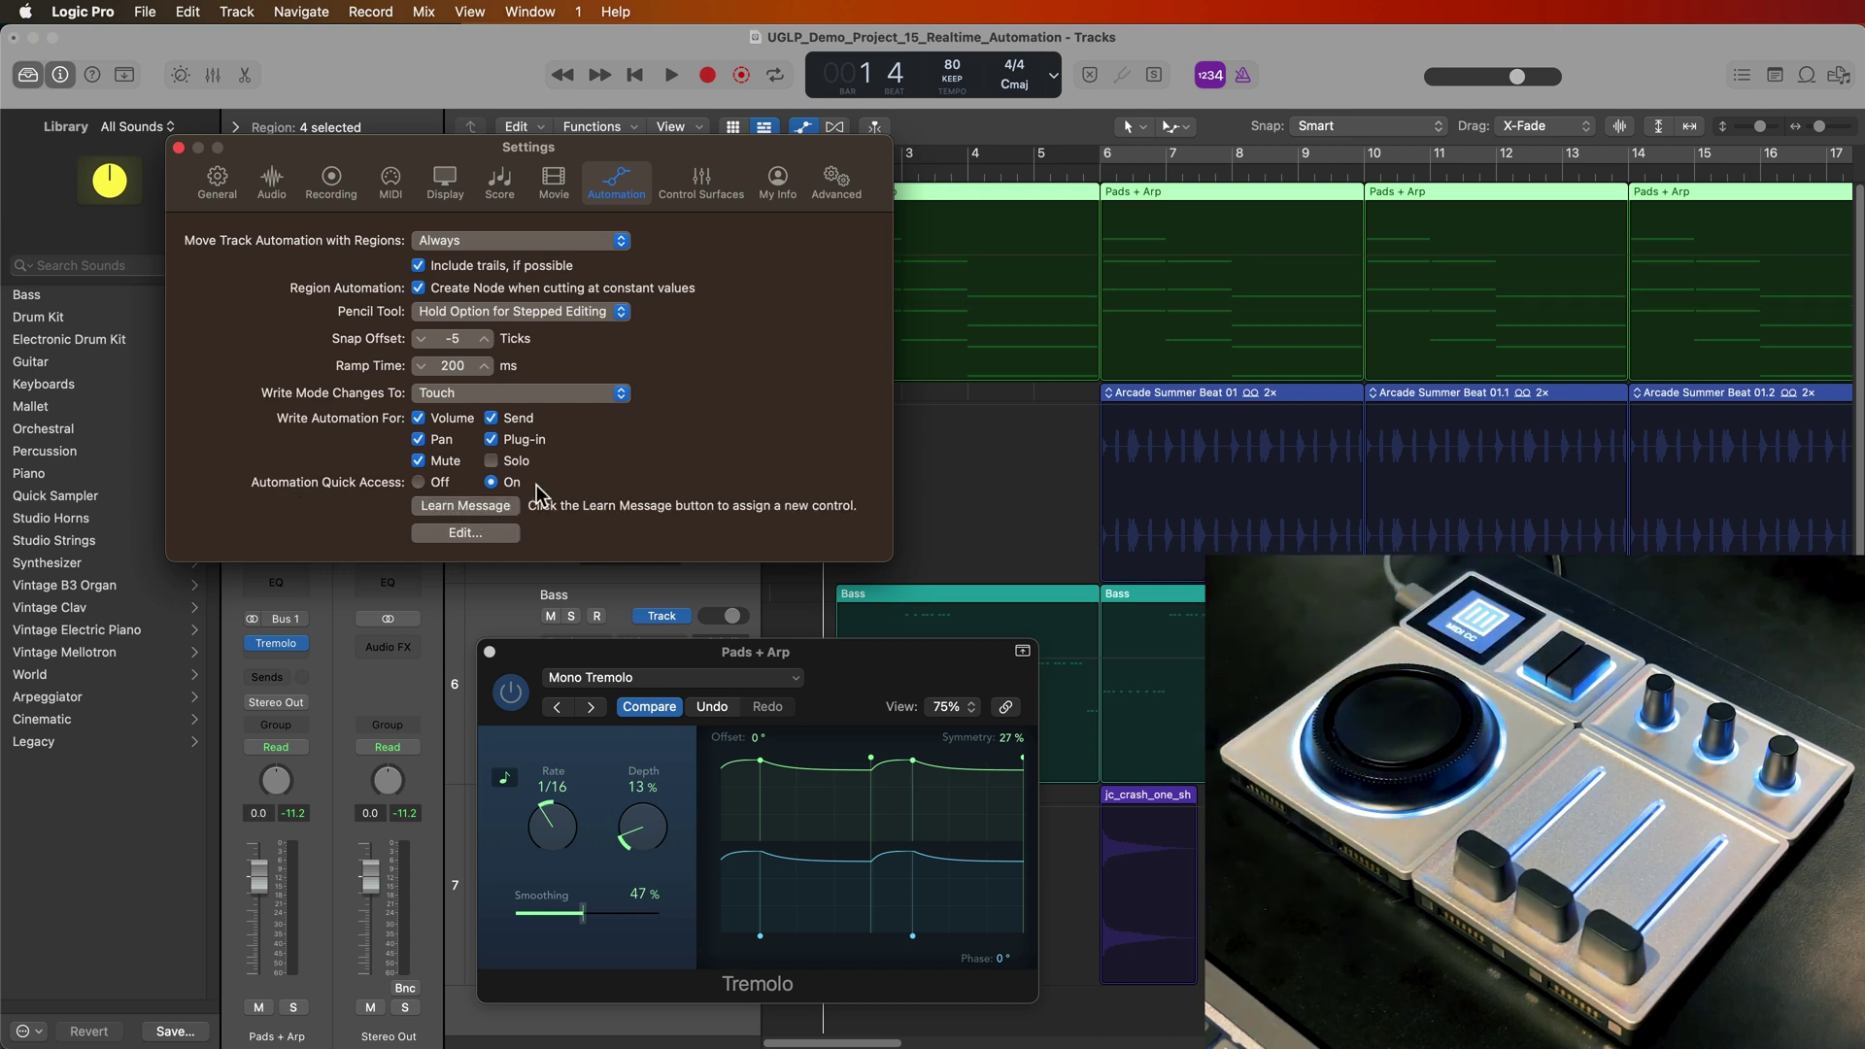
- Close Settings, show Main > Pan on the Pads + Arp lane, and review Mix automation options
click(178, 149)
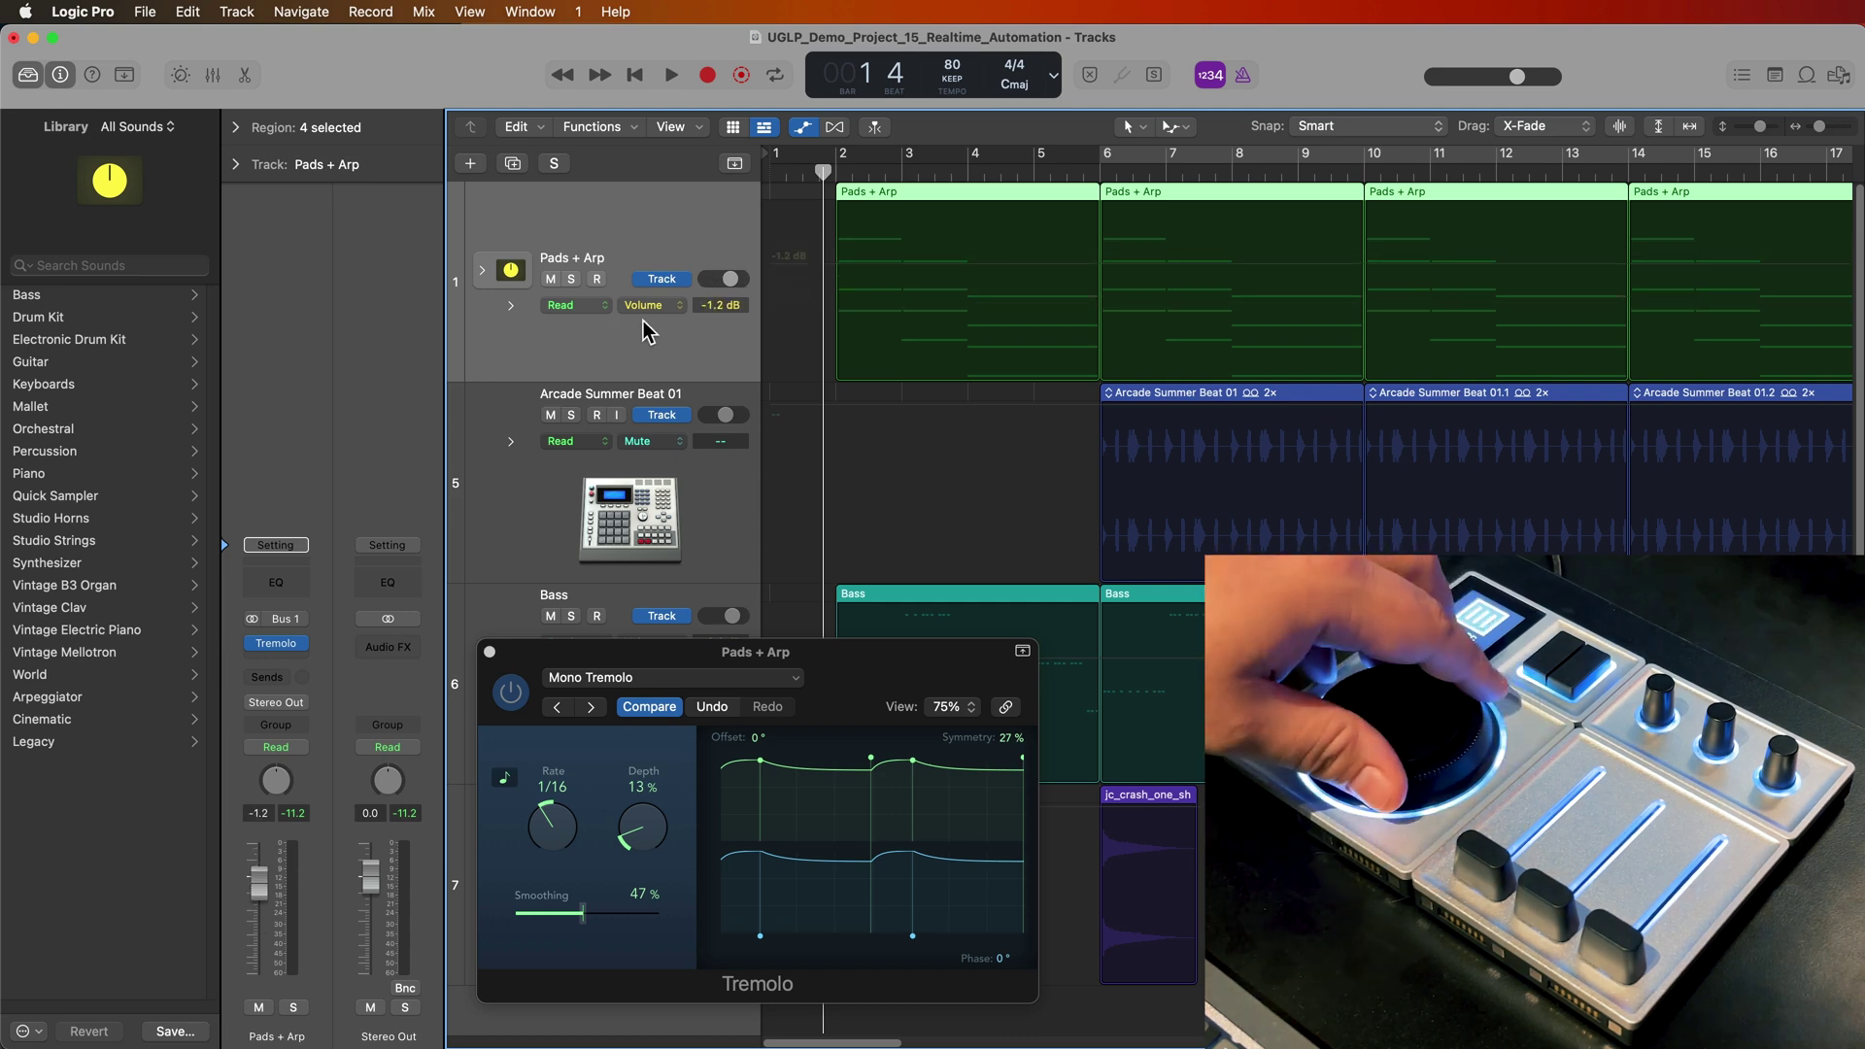
click(651, 307)
mouse_move(702, 457)
click(831, 476)
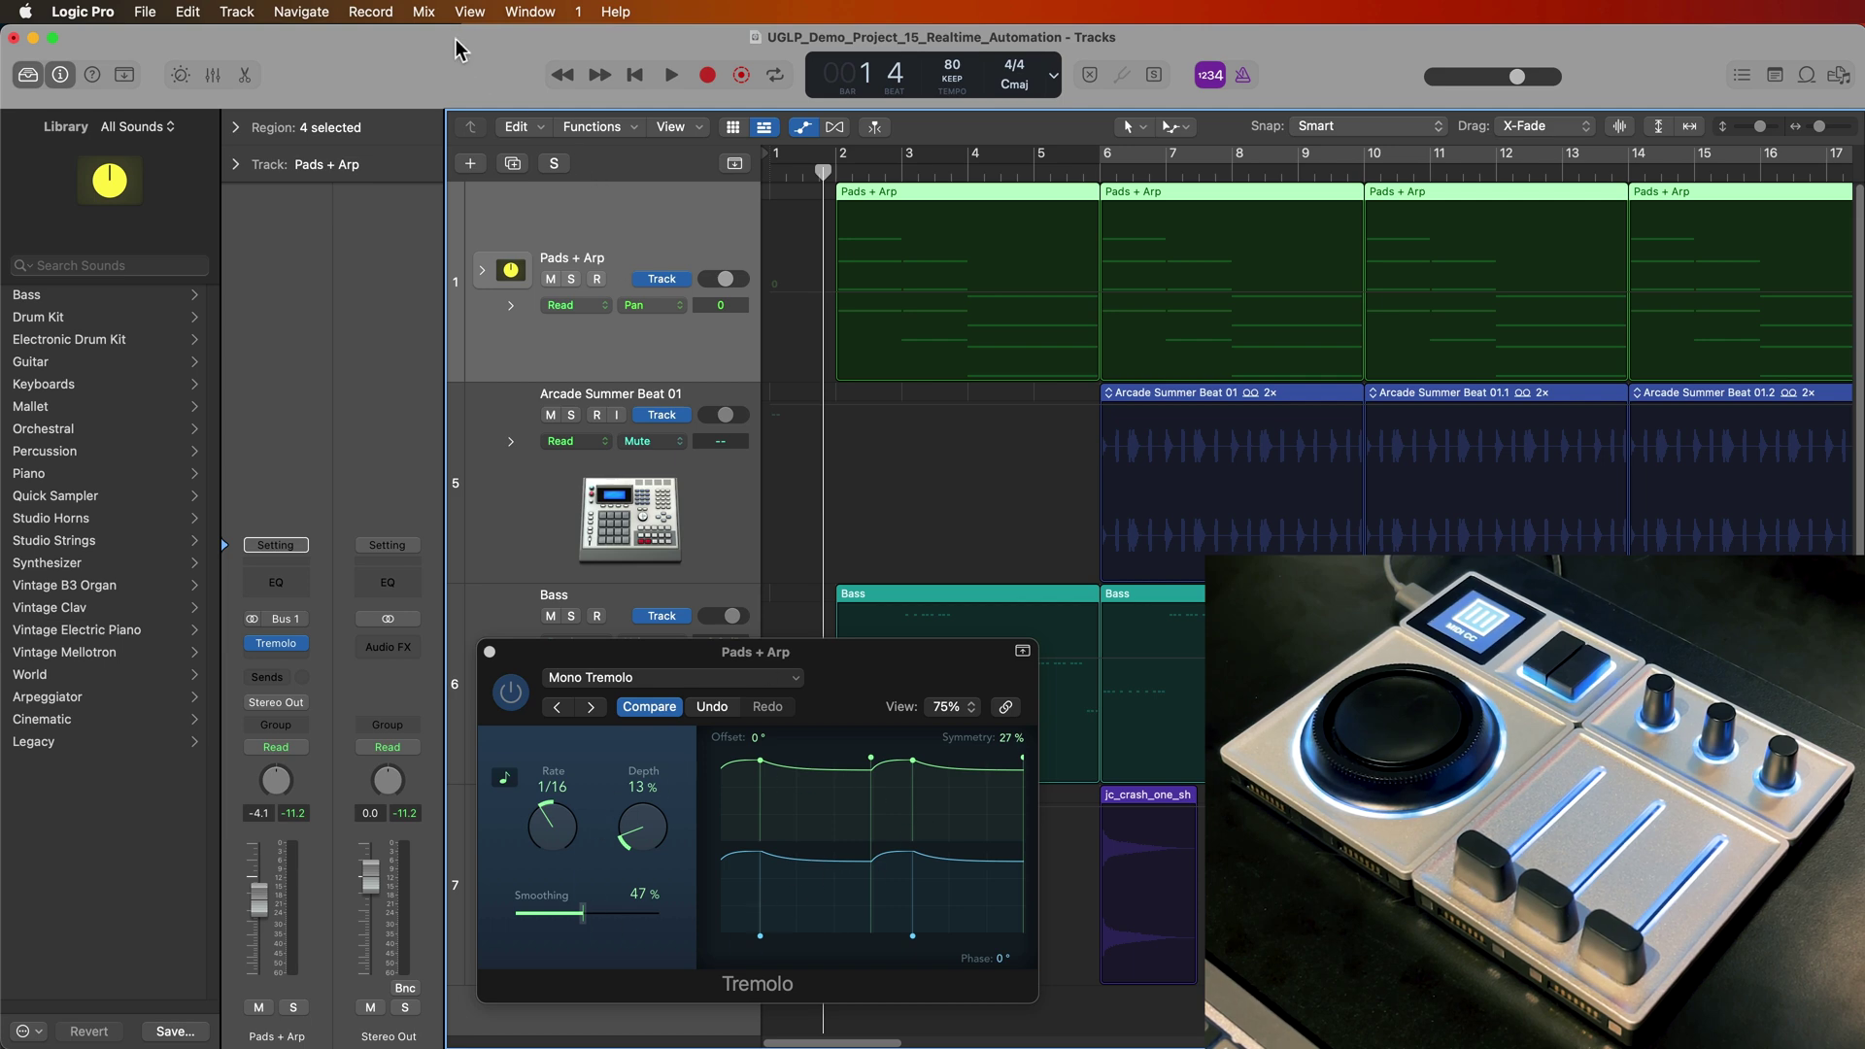
click(424, 12)
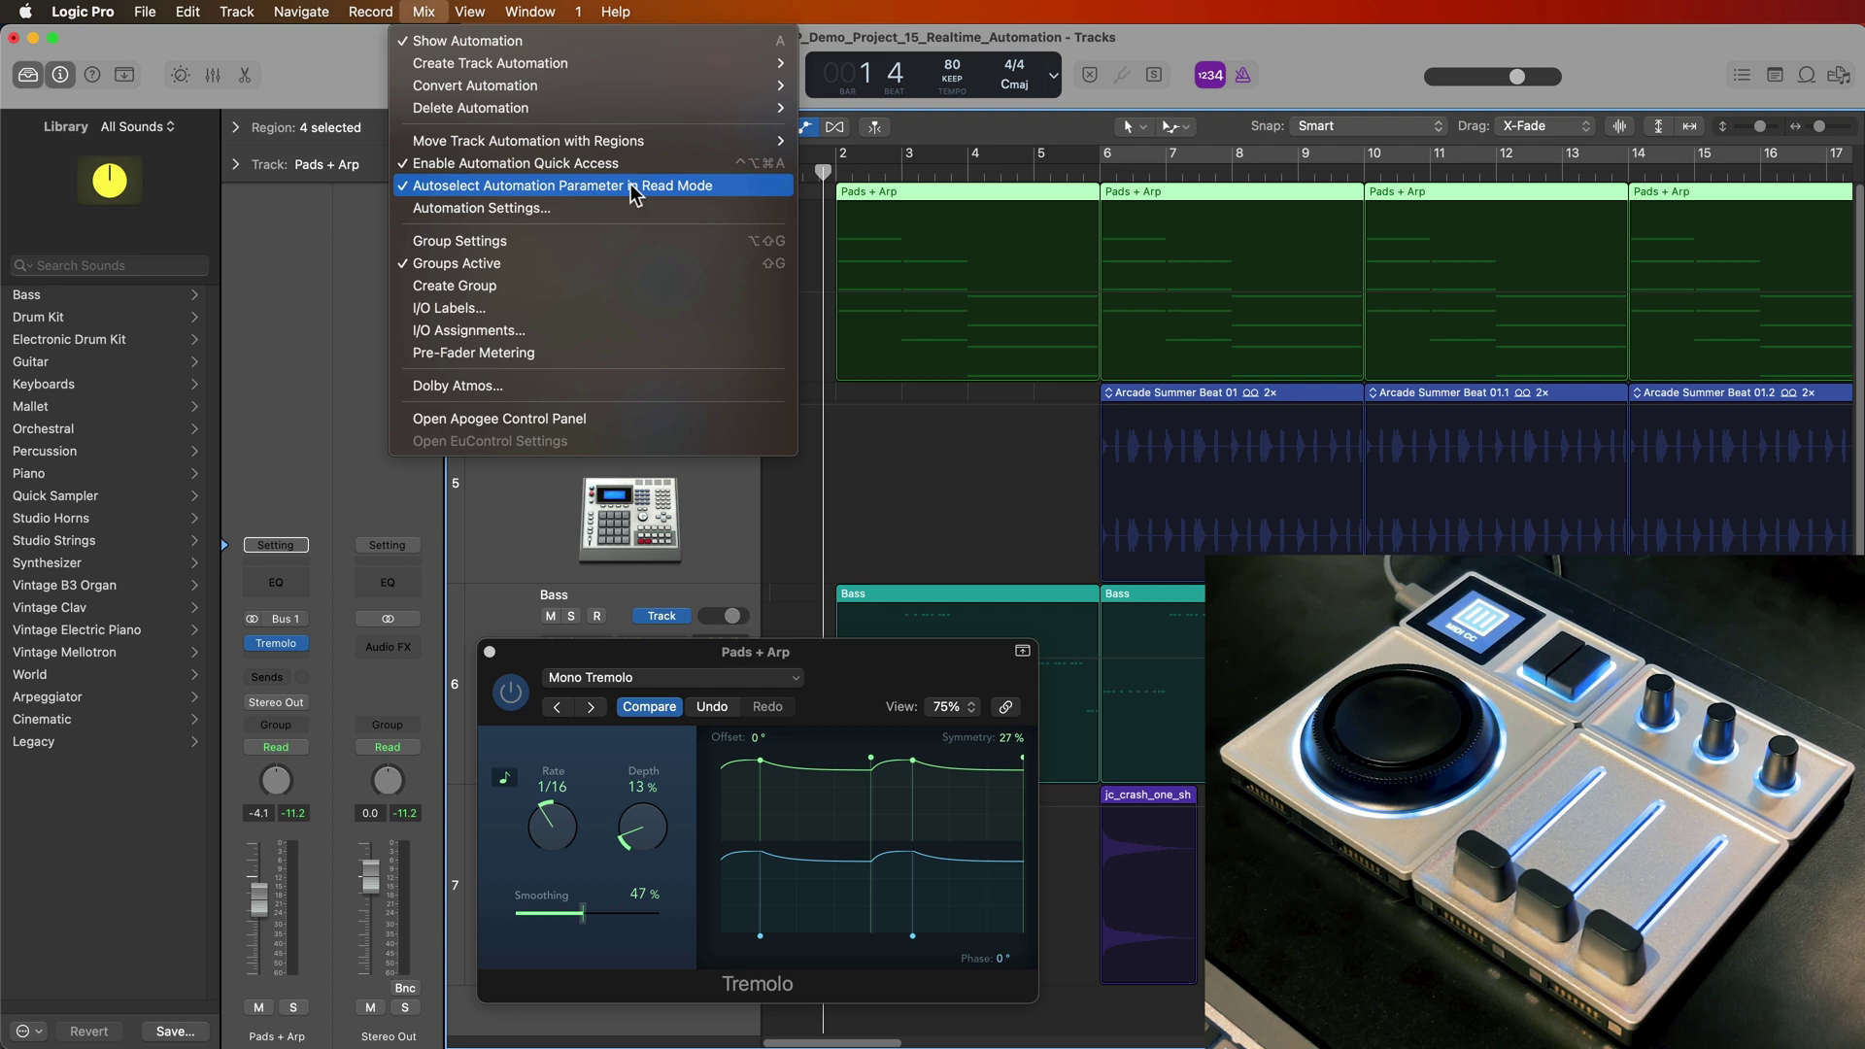
click(1338, 78)
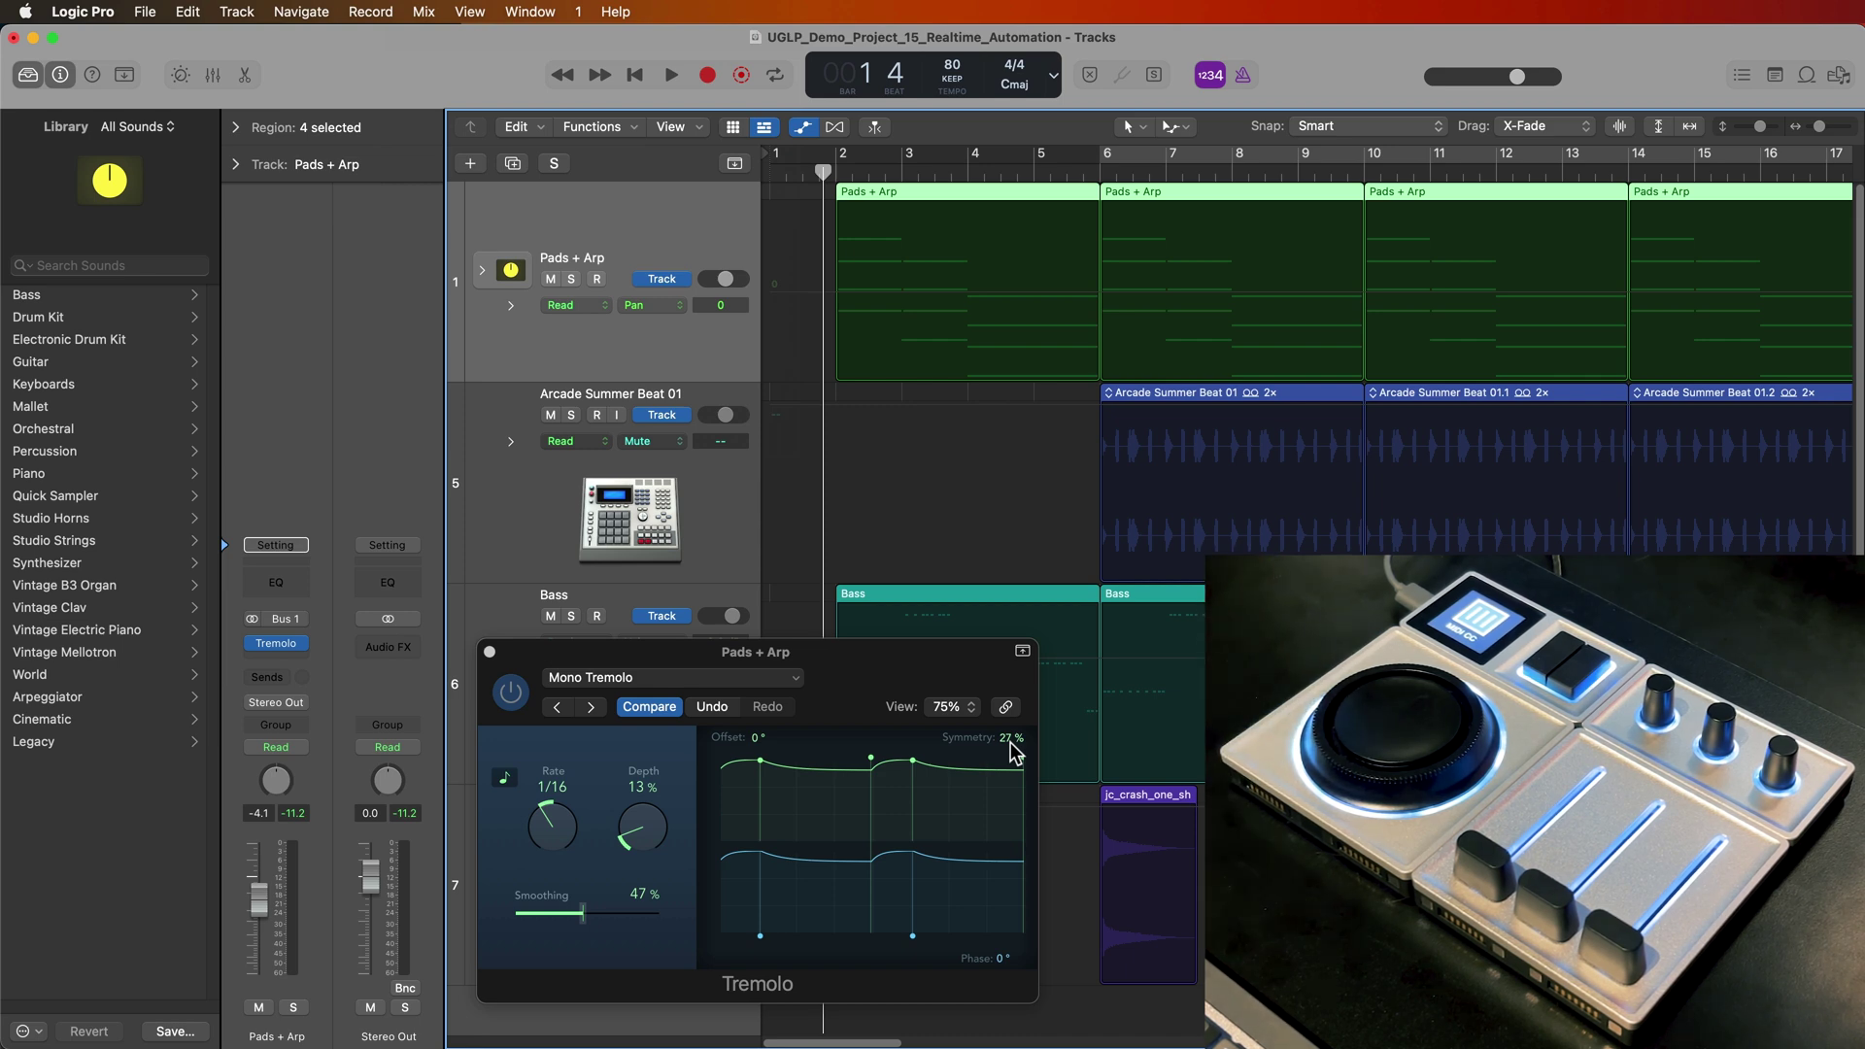
- Bring the Pads + Arp Tremolo plugin window into focus so its Depth lane can be autoselected
click(549, 843)
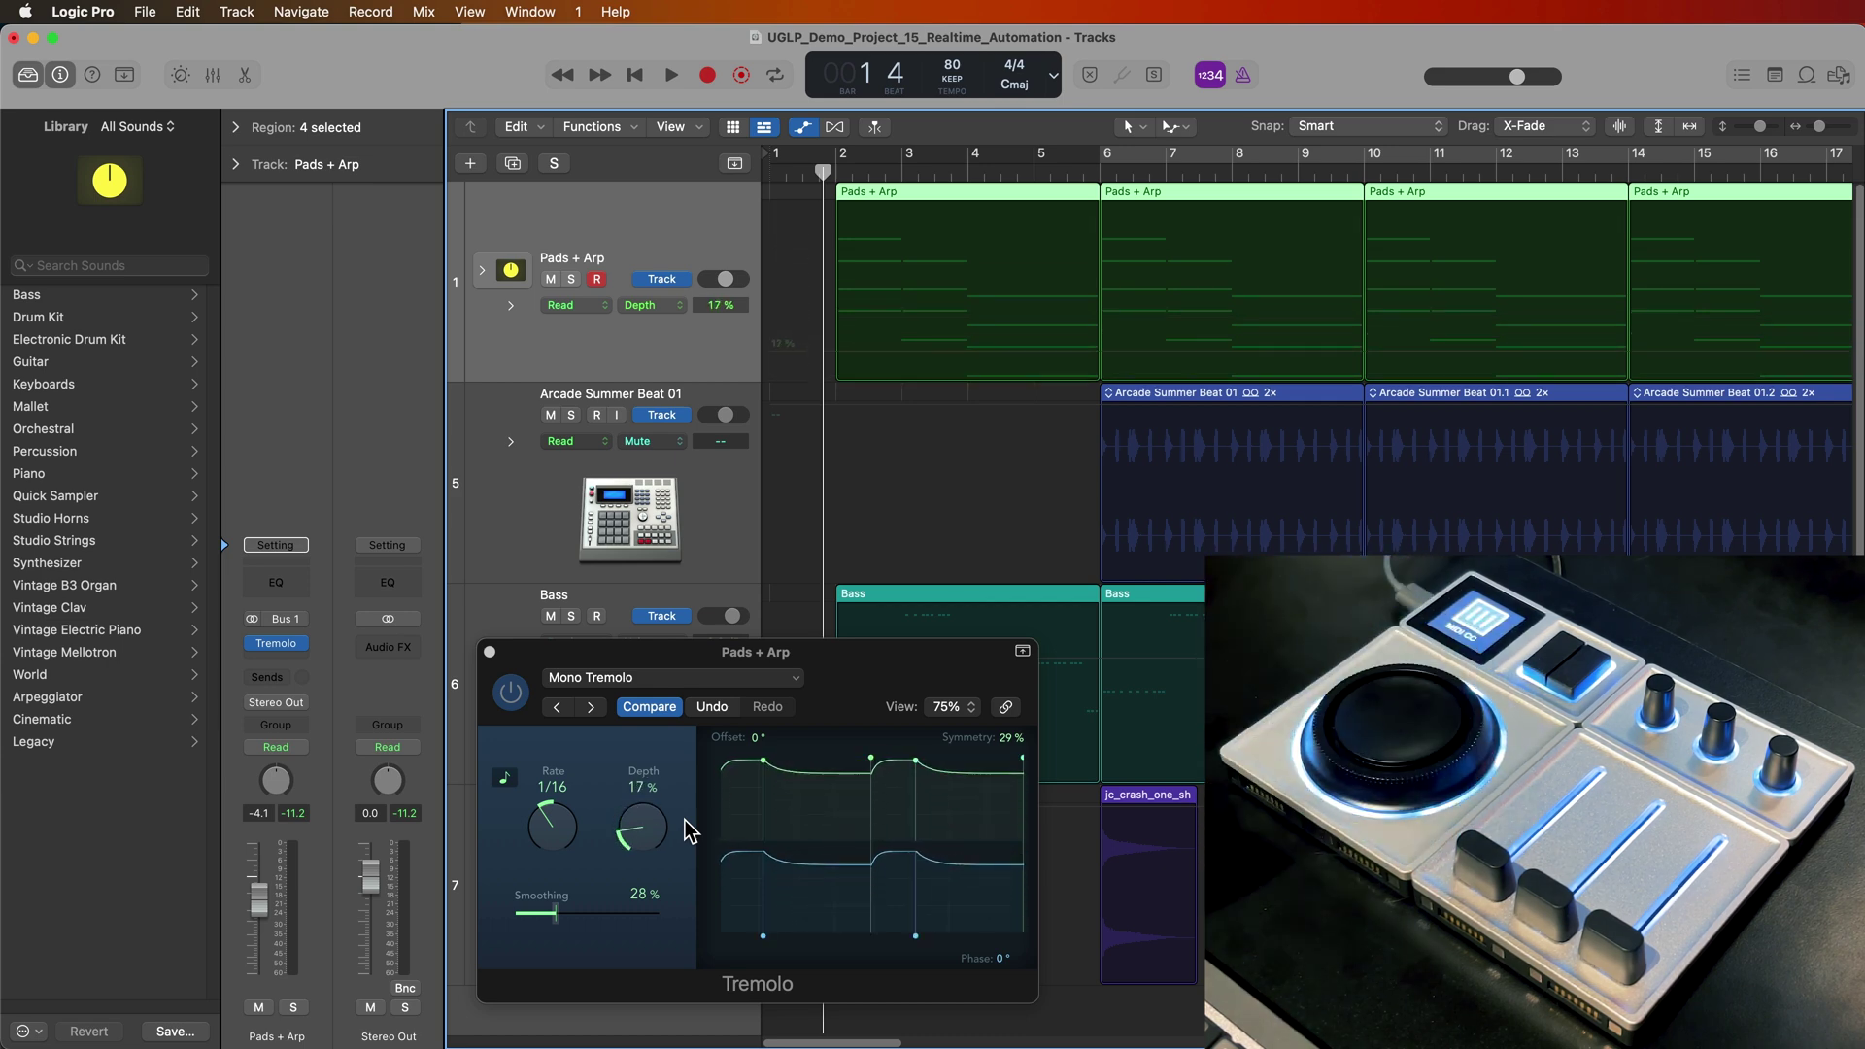
- Set Pads + Arp to Latch and record a Tremolo Depth curve with the wheel to bar 14
click(581, 305)
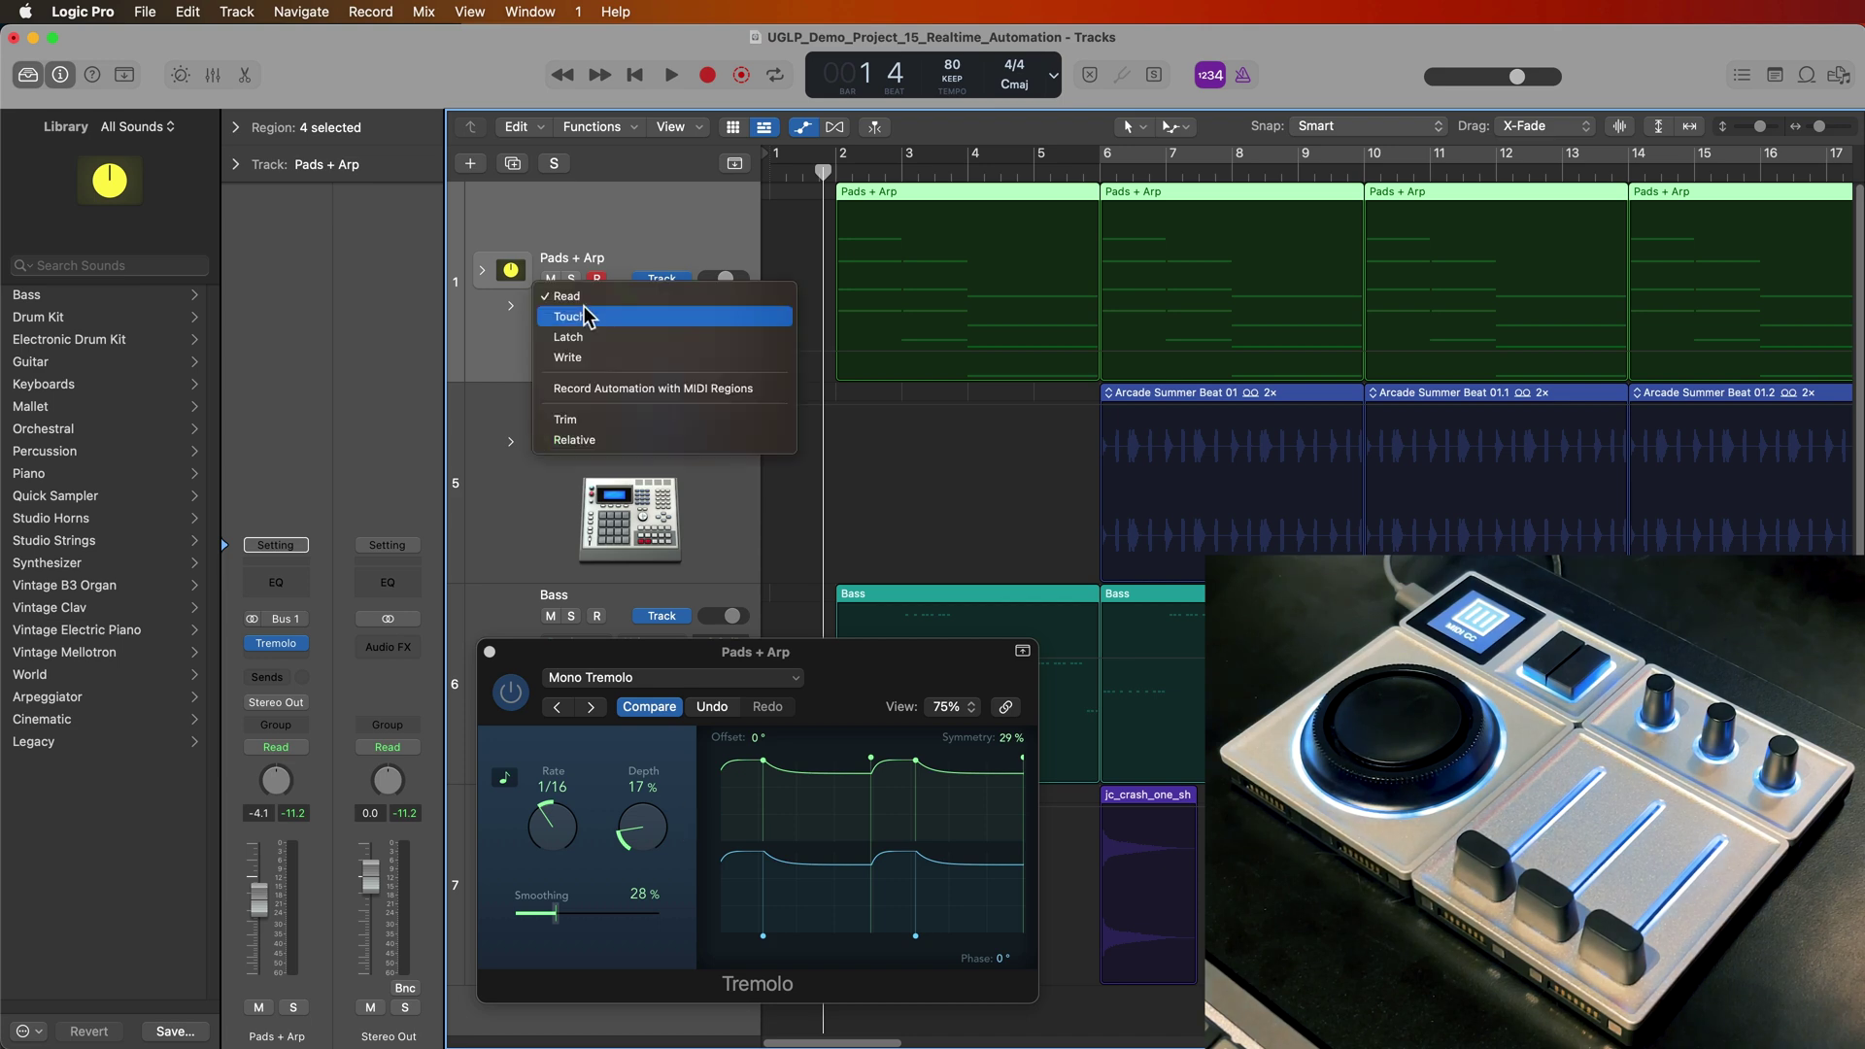
click(625, 336)
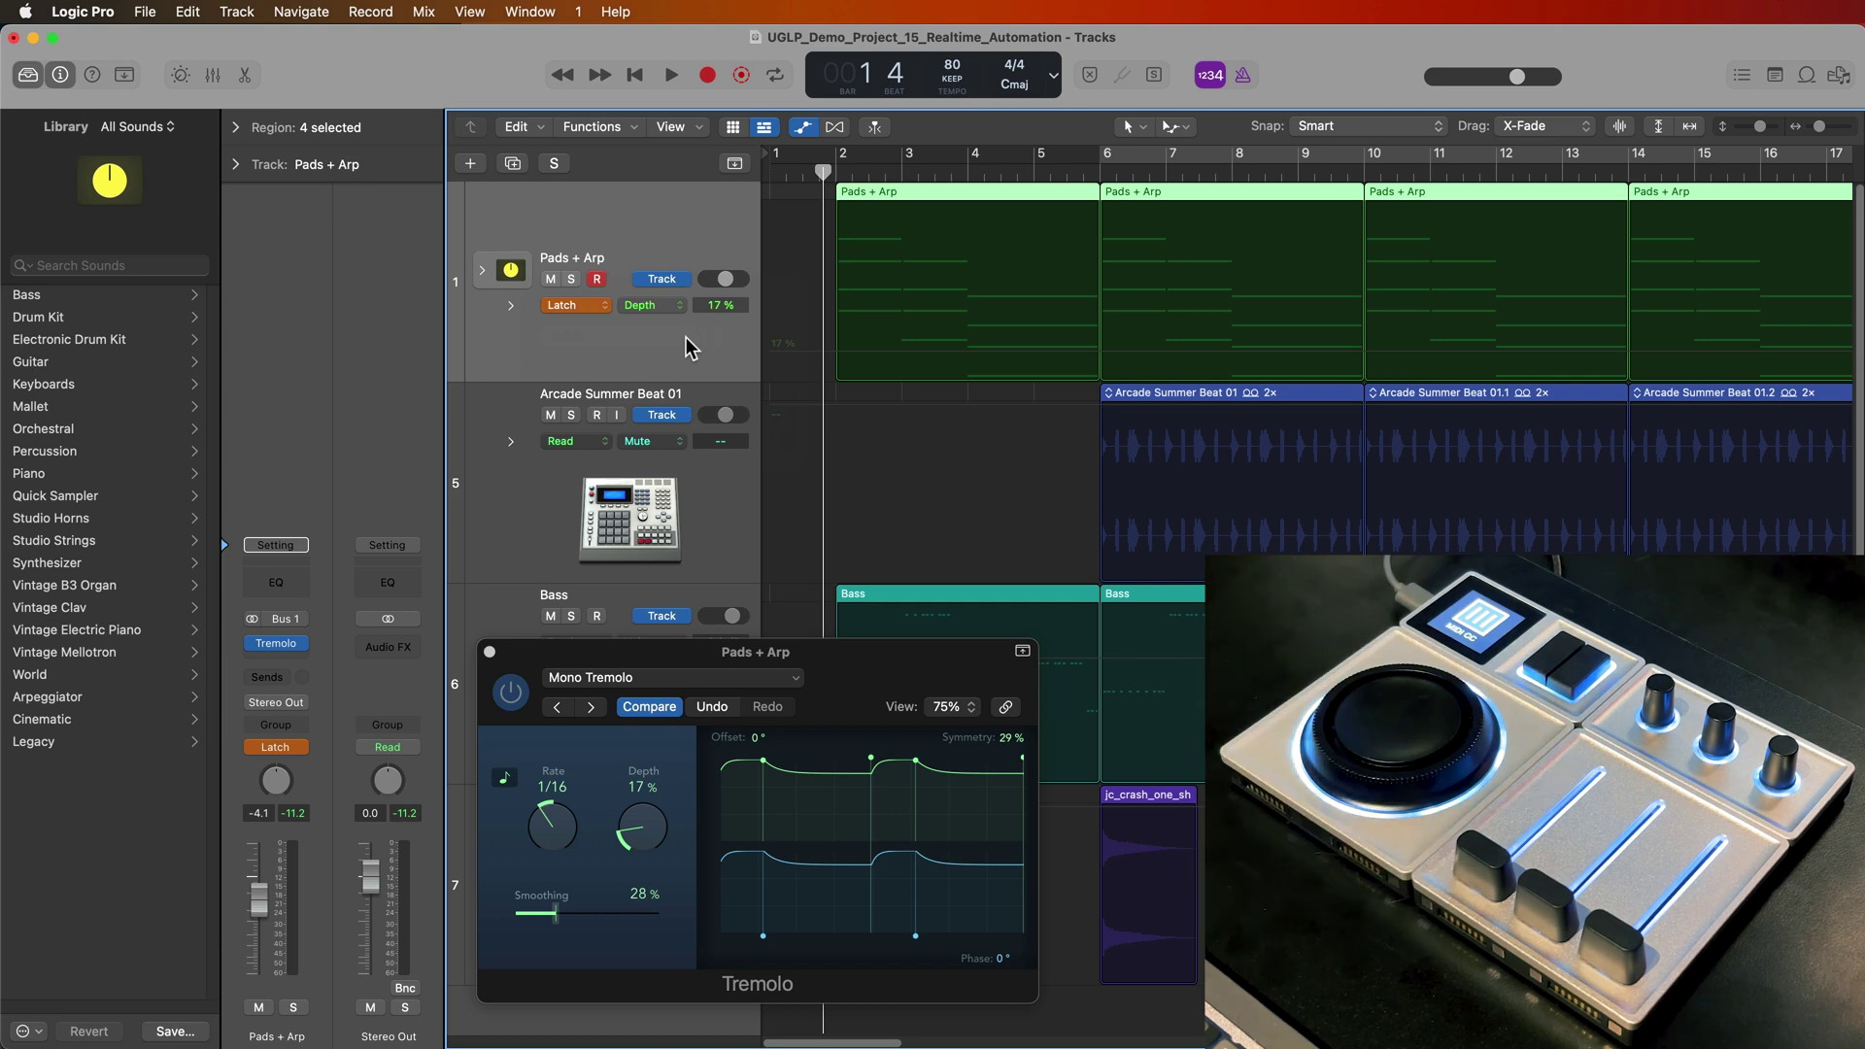
key(space)
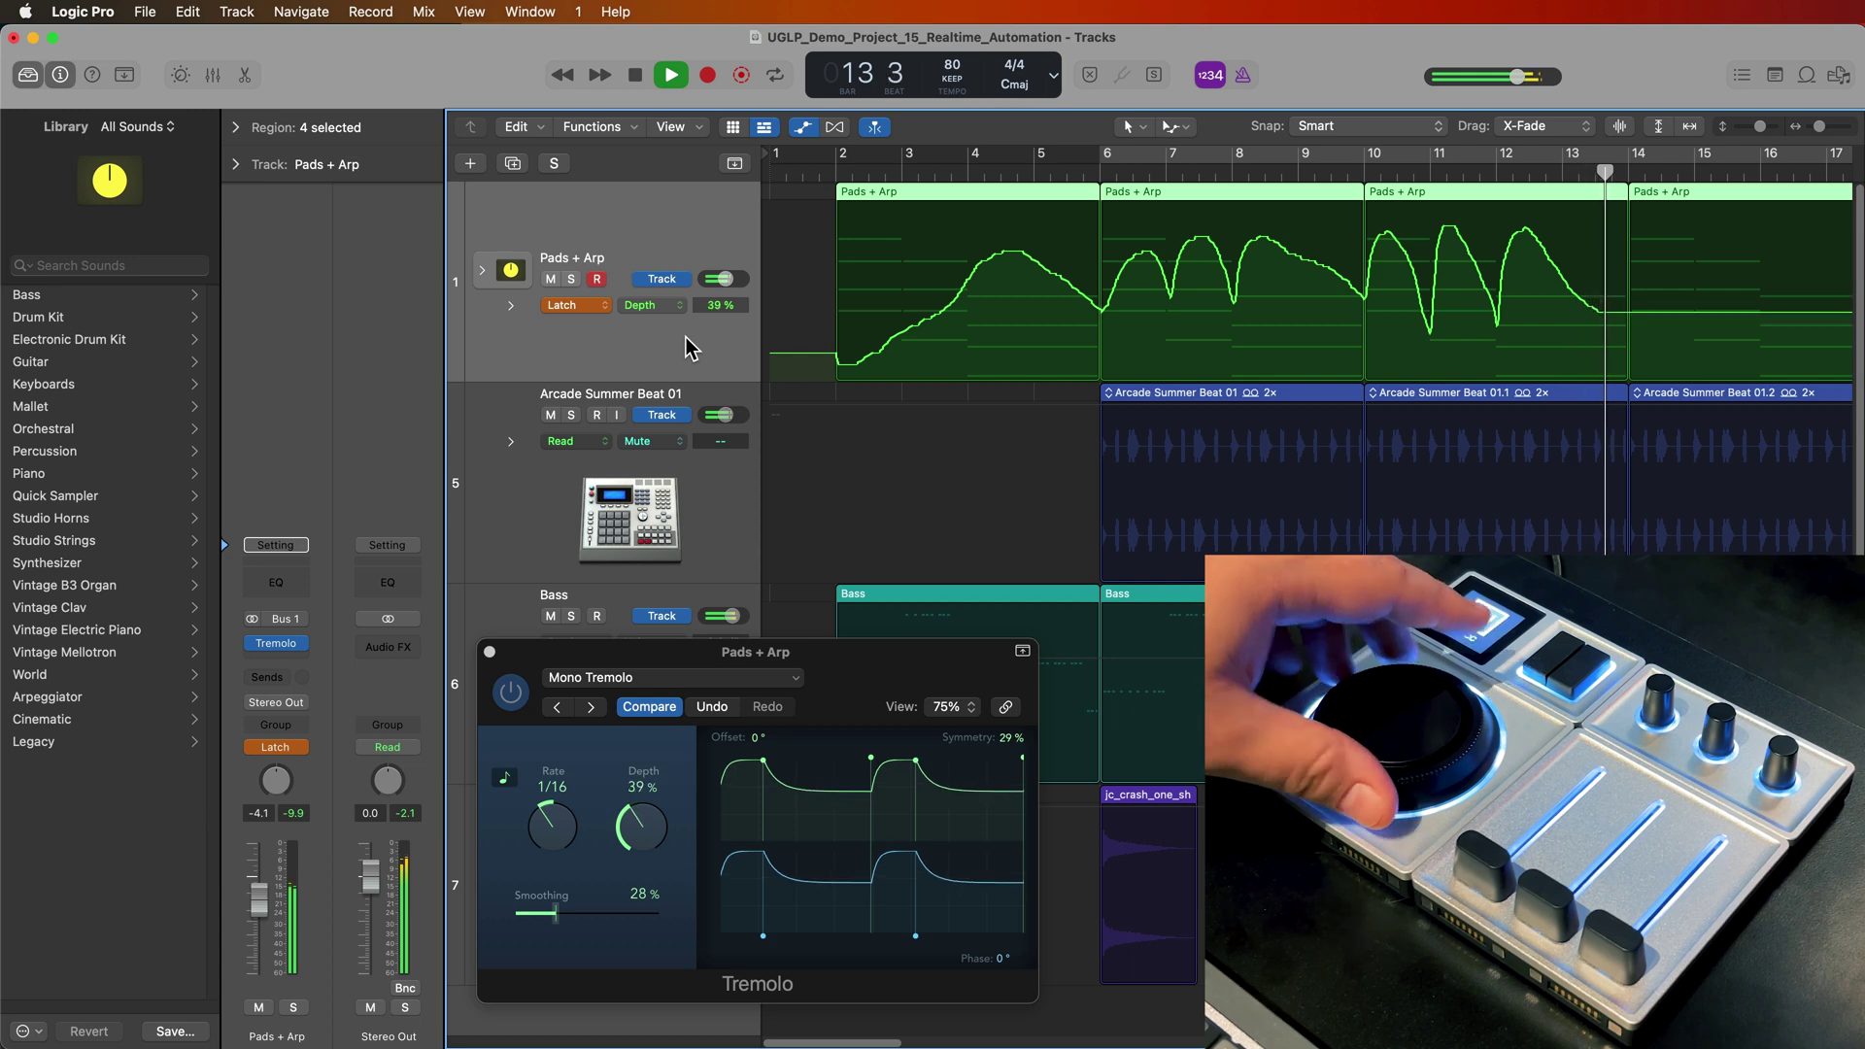
key(space)
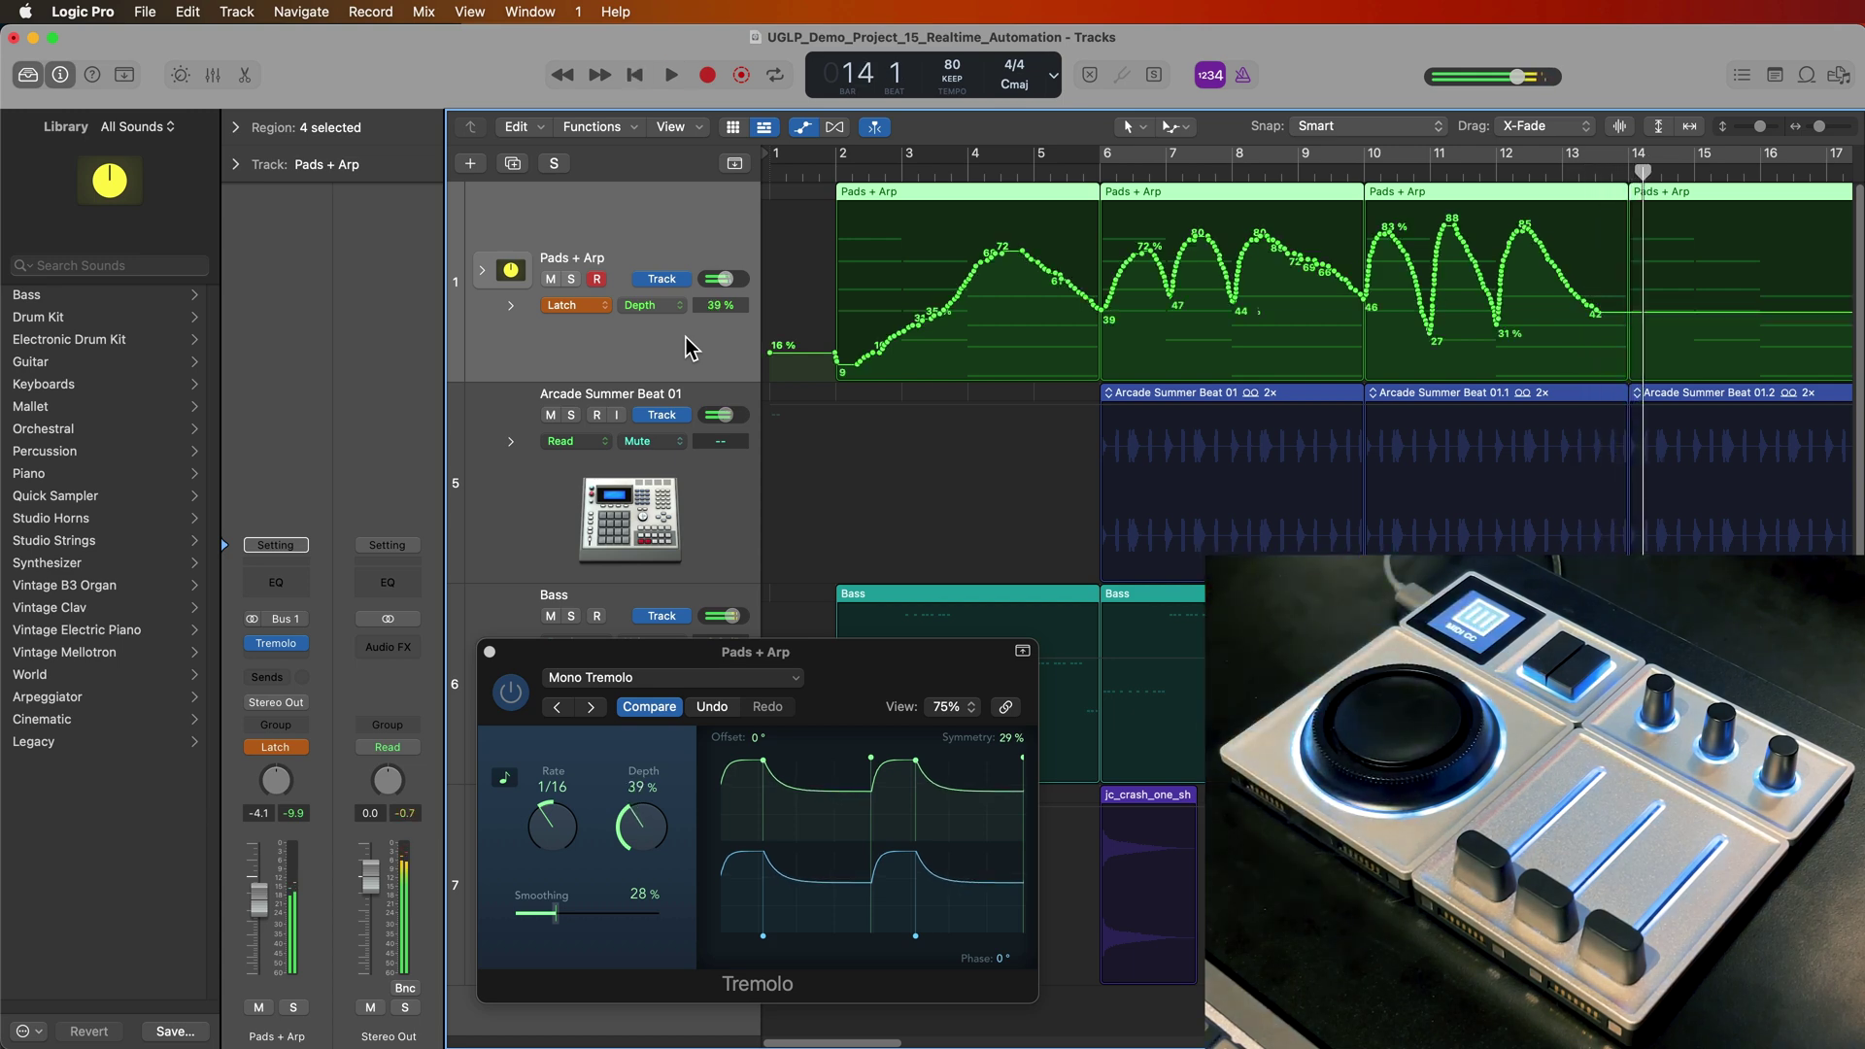